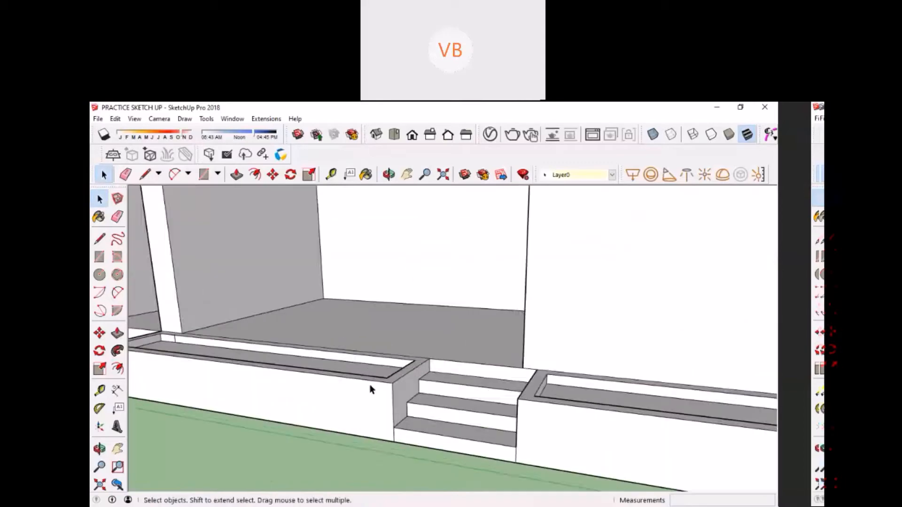
Examine the practice house model from the front steps and planters around to its blank side wall.
scroll(382, 390, up, 3)
scroll(376, 373, down, 5)
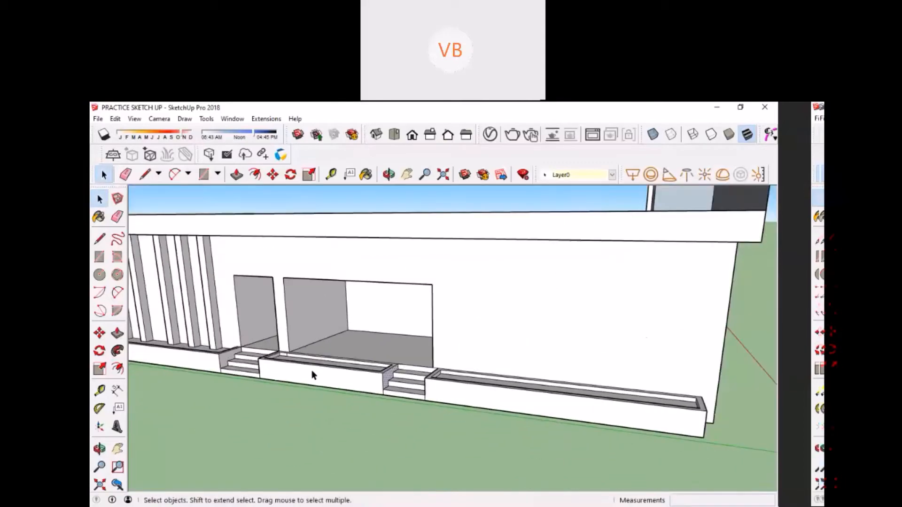
scroll(248, 342, up, 3)
scroll(356, 319, down, 4)
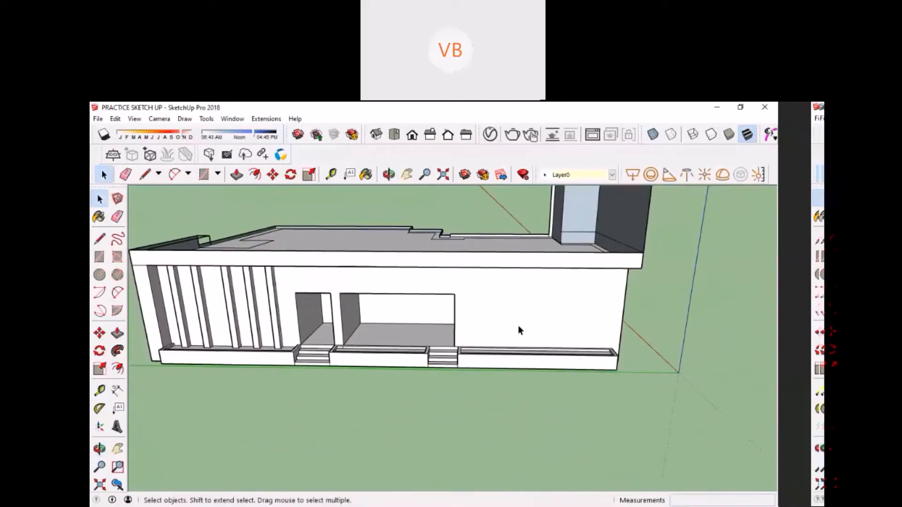
mouse_move(517, 325)
middle_down()
mouse_move(507, 347)
mouse_move(481, 361)
mouse_move(476, 324)
middle_up()
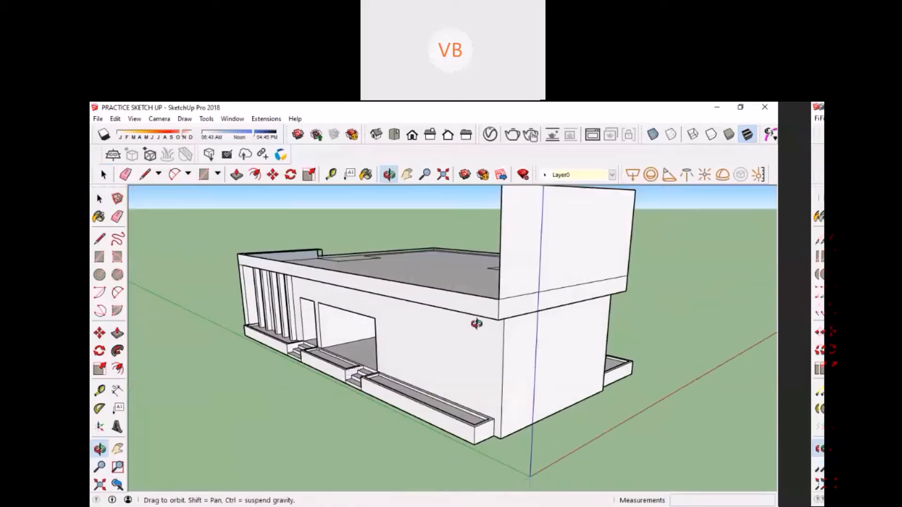
scroll(395, 366, down, 3)
middle_drag(505, 351, 521, 313)
scroll(437, 306, down, 3)
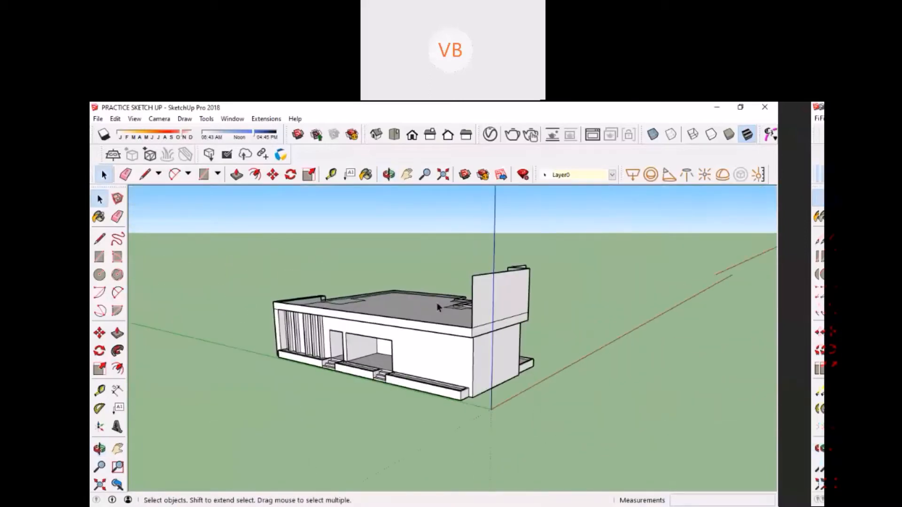
middle_drag(436, 308, 418, 316)
scroll(427, 325, up, 2)
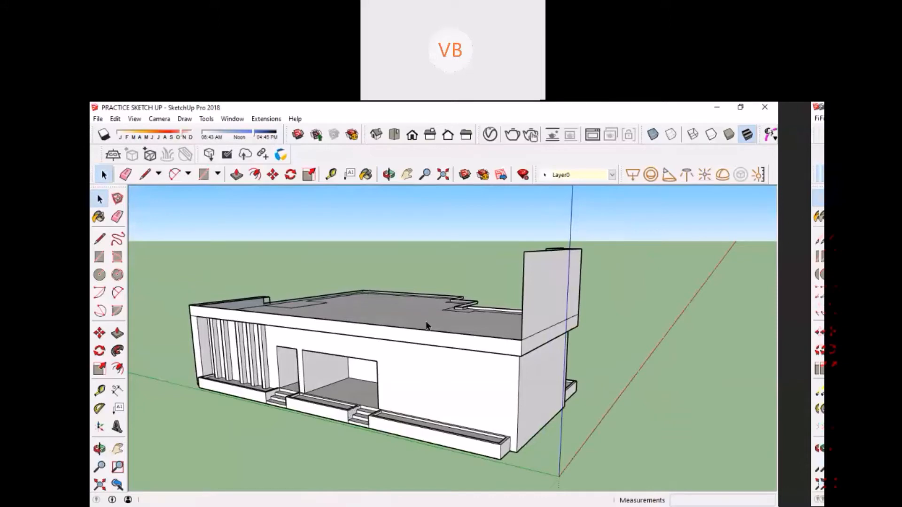
mouse_move(429, 324)
middle_down()
mouse_move(454, 298)
mouse_move(470, 297)
mouse_move(169, 331)
middle_up()
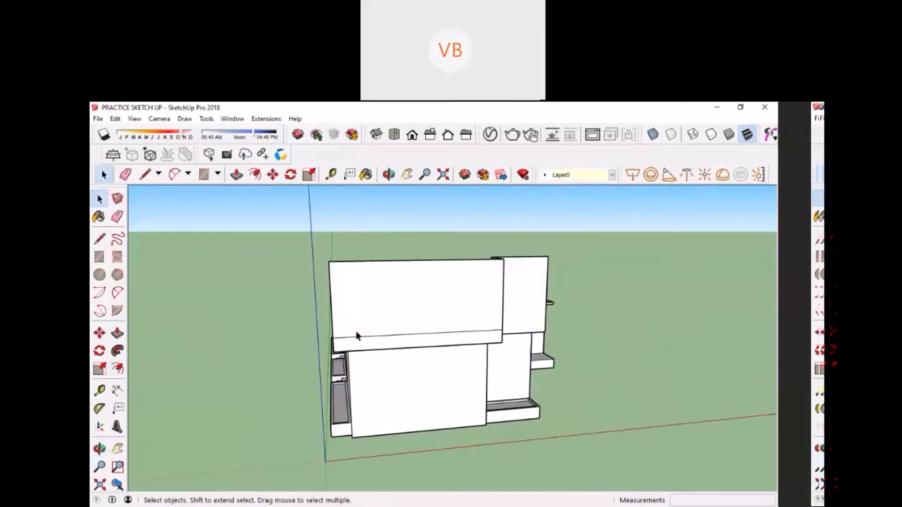
middle_drag(358, 334, 456, 303)
scroll(456, 303, up, 3)
scroll(385, 333, down, 3)
middle_drag(385, 334, 372, 343)
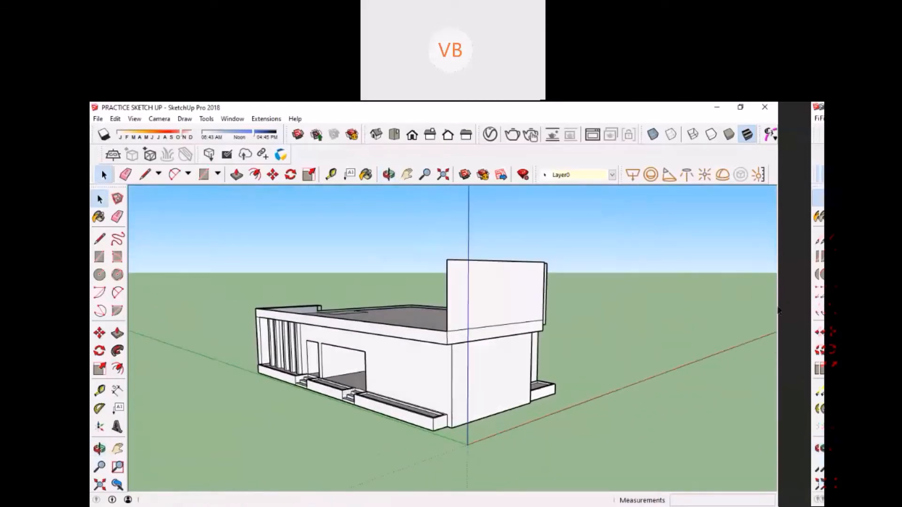
Switch to the Railways model and examine the finished houses' front and side facades.
key(alt+Tab)
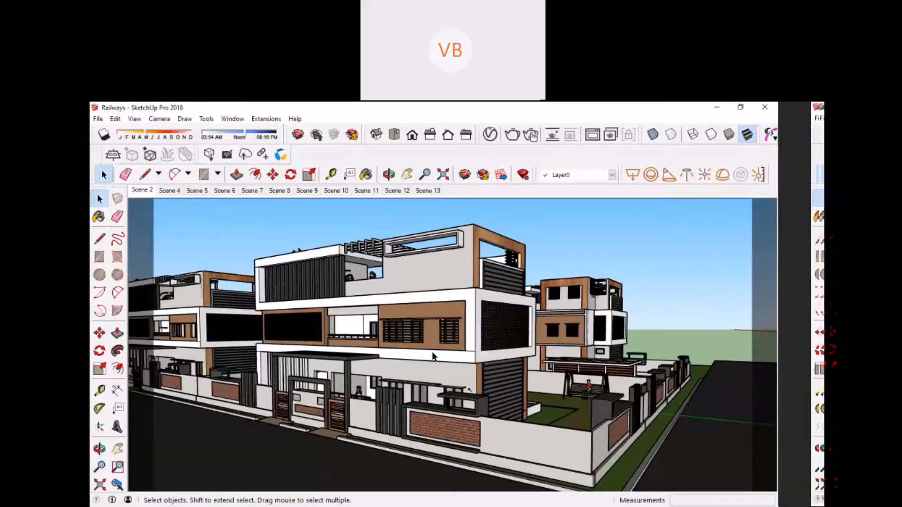
middle_drag(432, 353, 358, 355)
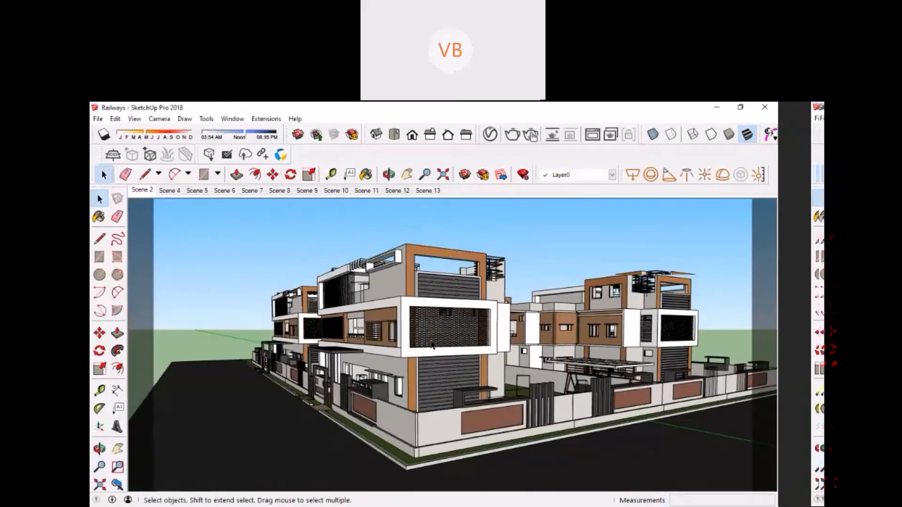
middle_drag(431, 344, 472, 368)
scroll(450, 355, up, 2)
scroll(352, 358, down, 2)
scroll(437, 388, up, 2)
scroll(439, 388, up, 1)
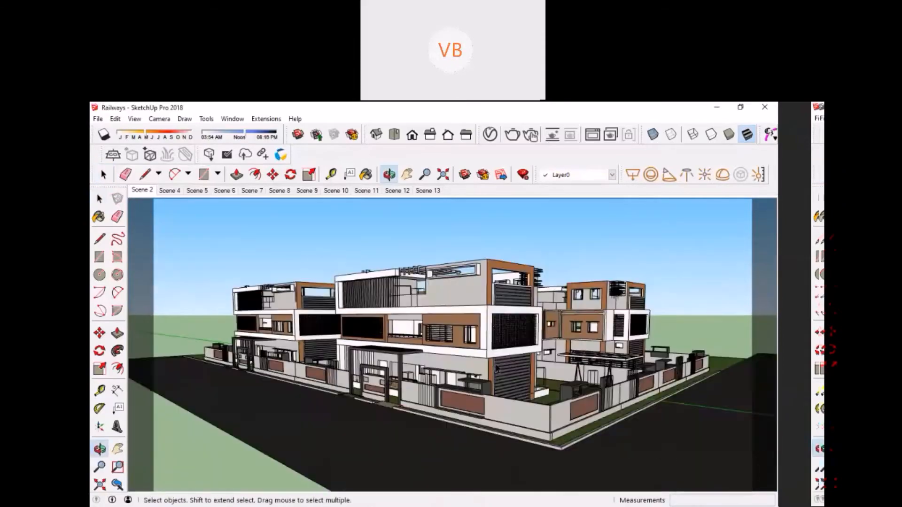
scroll(526, 329, up, 1)
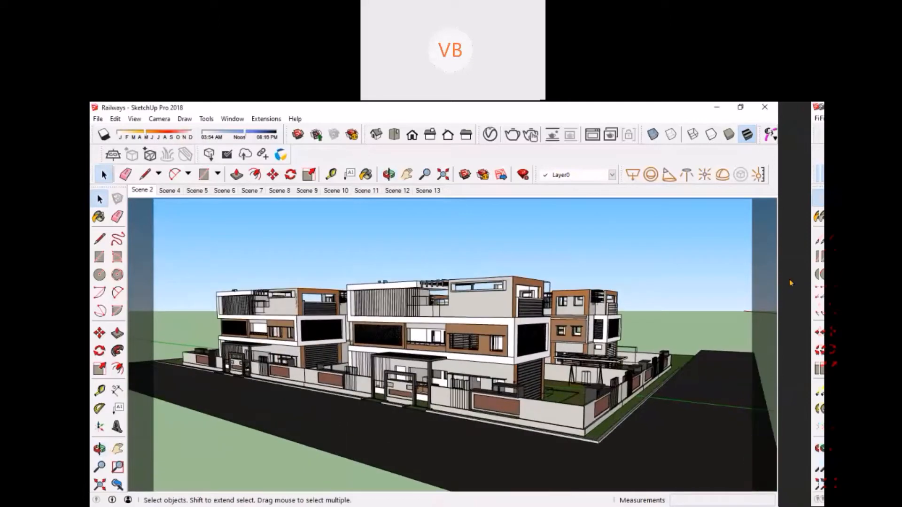
middle_drag(676, 305, 752, 288)
Switch back to the PRACTICE SKETCH UP model and examine its plain side wall.
key(alt+Tab)
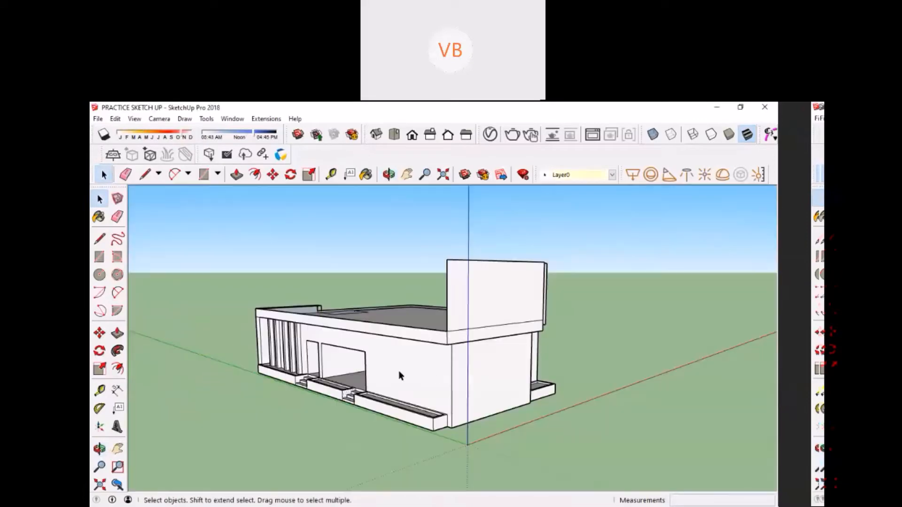
mouse_move(399, 371)
middle_down()
mouse_move(339, 374)
mouse_move(460, 370)
mouse_move(277, 375)
middle_up()
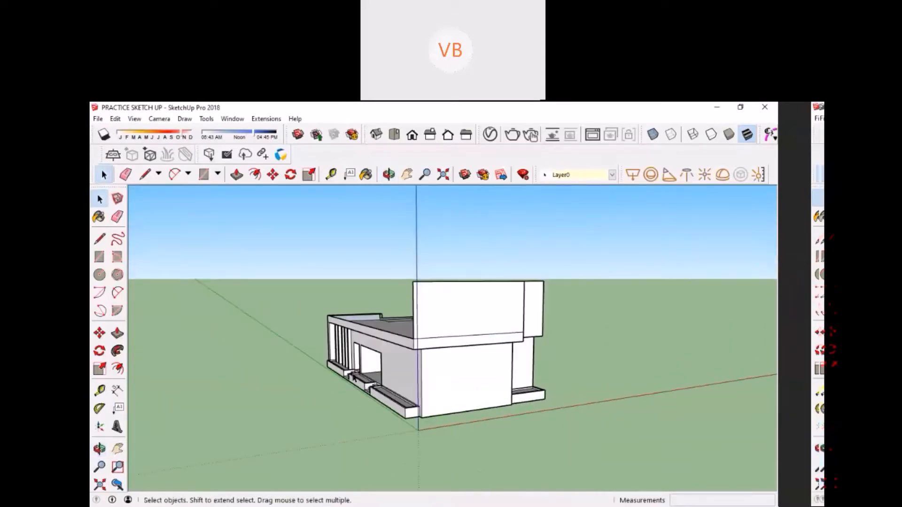
middle_drag(469, 370, 807, 282)
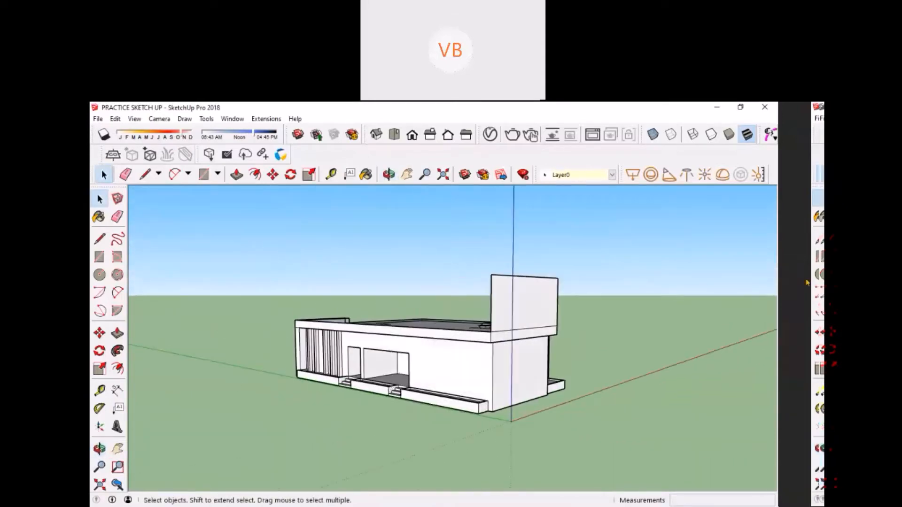
Switch to the Railways model and examine the corner house's side facade with its louvred panels and framed brick screen.
key(alt+Tab)
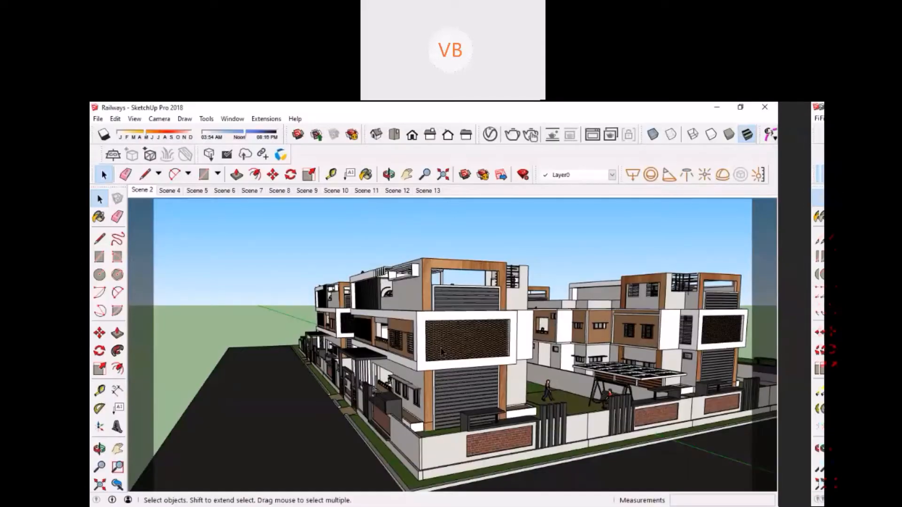
middle_drag(442, 352, 371, 368)
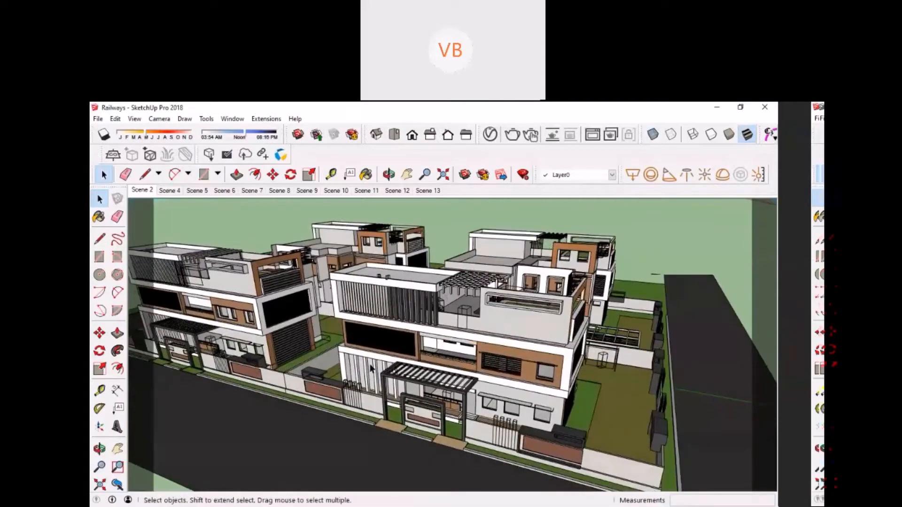
mouse_move(538, 400)
middle_down()
mouse_move(441, 415)
mouse_move(329, 411)
middle_up()
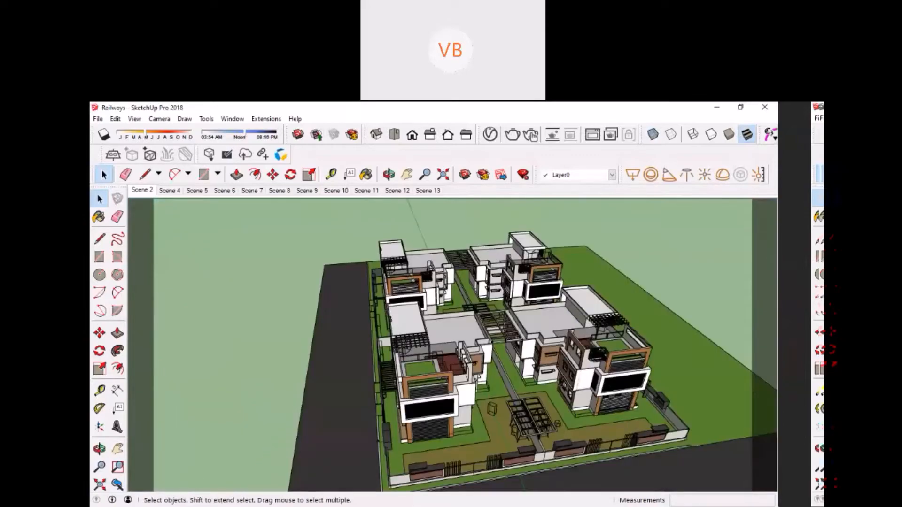
scroll(385, 424, up, 2)
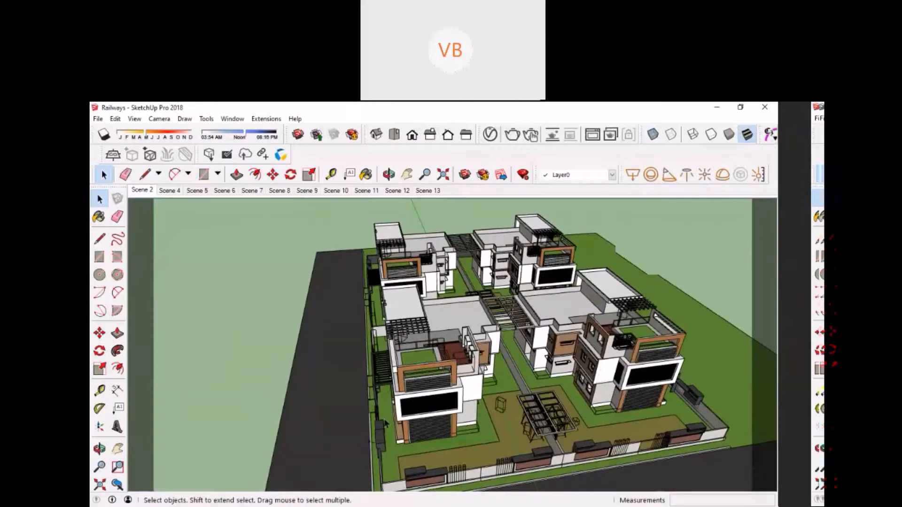
mouse_move(386, 423)
middle_down()
mouse_move(432, 362)
mouse_move(423, 307)
middle_up()
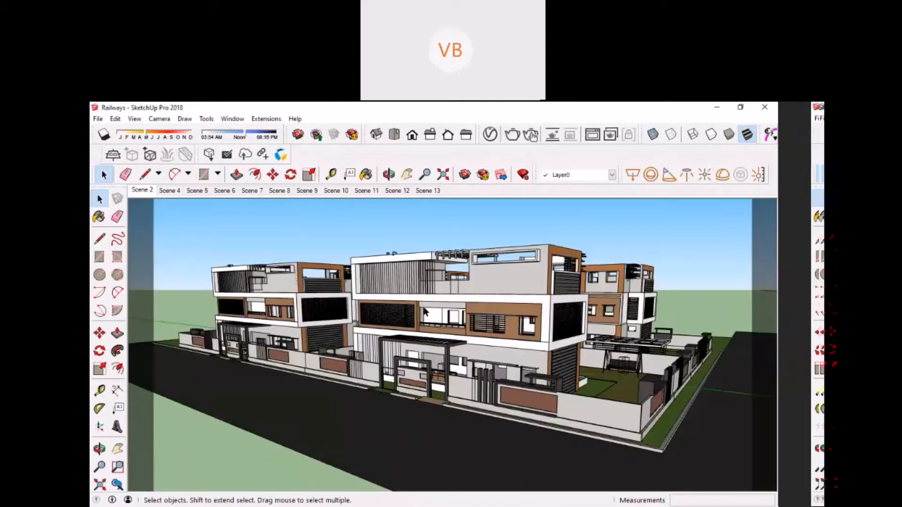
scroll(397, 292, up, 2)
scroll(384, 274, down, 2)
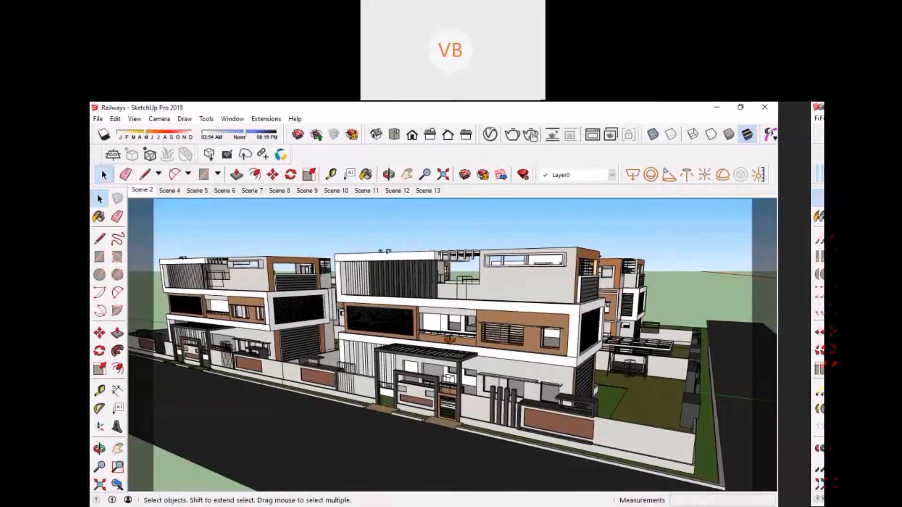
middle_drag(449, 339, 417, 311)
mouse_move(482, 396)
middle_down()
mouse_move(444, 332)
mouse_move(587, 296)
middle_up()
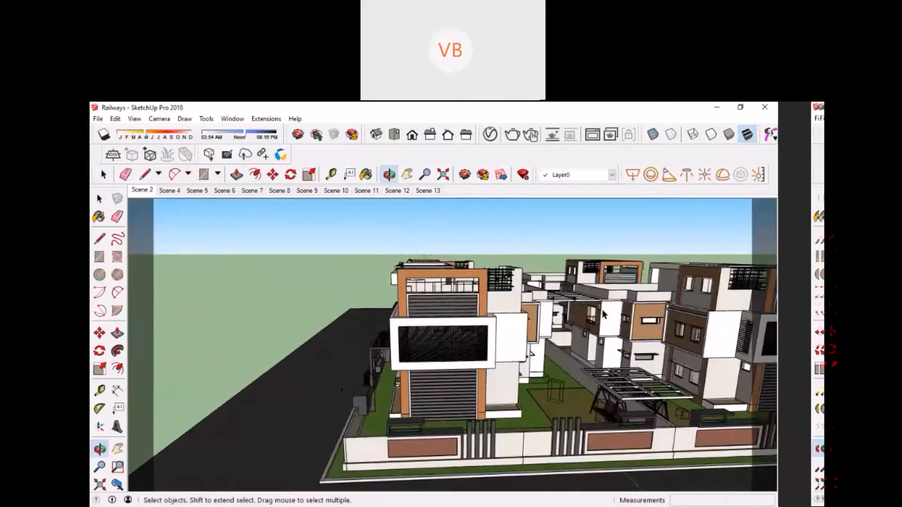
scroll(487, 375, up, 3)
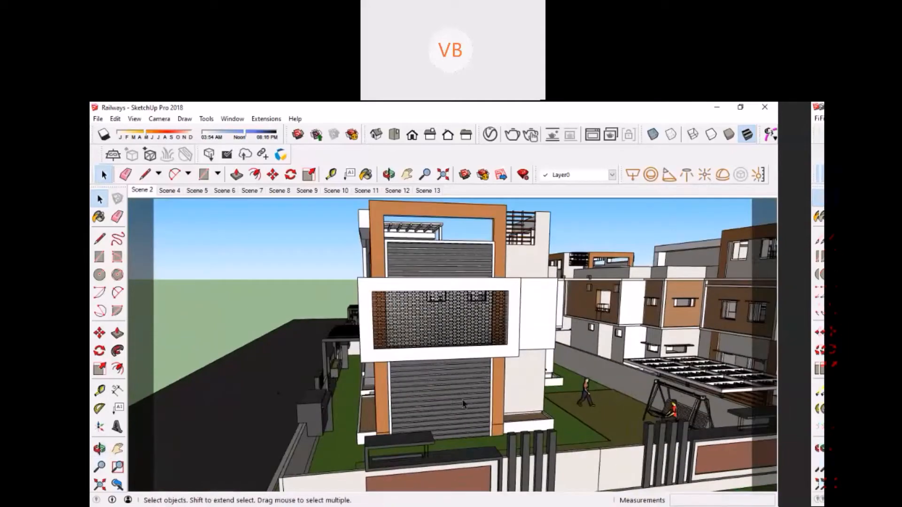
scroll(463, 404, up, 3)
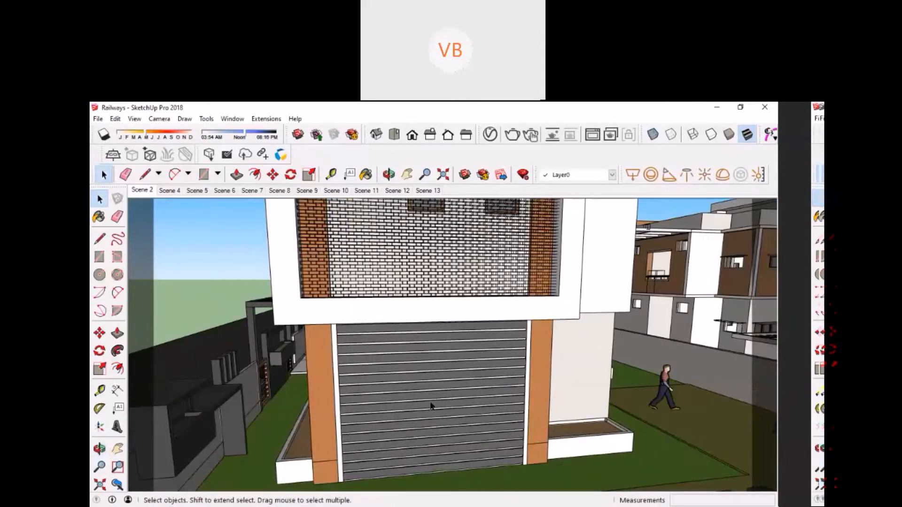
scroll(431, 406, down, 5)
middle_drag(413, 372, 411, 330)
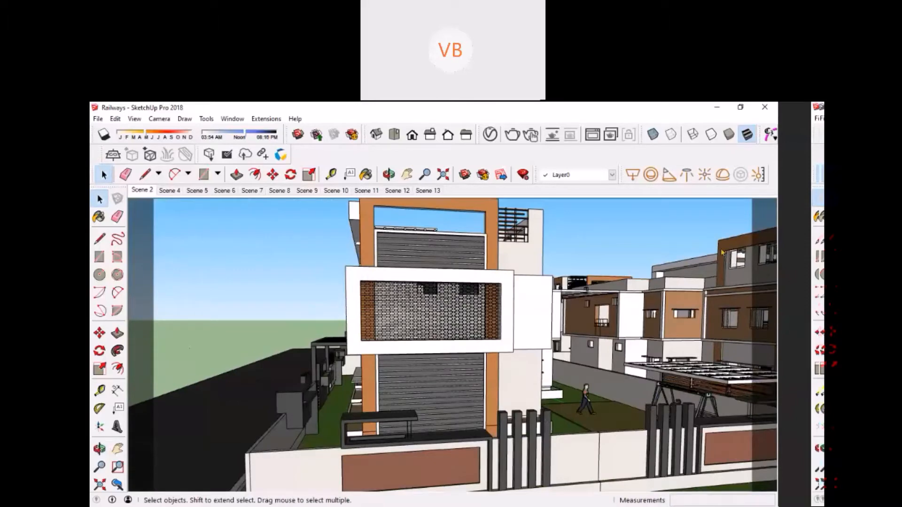
Return to the PRACTICE SKETCH UP model and examine the front and the blank side wall of the house.
key(alt+Tab)
scroll(463, 357, up, 2)
middle_drag(458, 364, 469, 346)
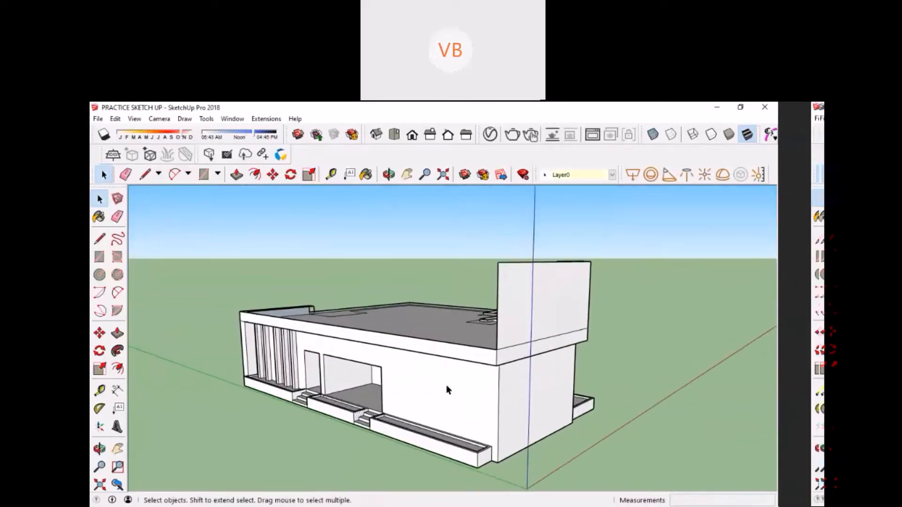
scroll(354, 367, up, 4)
scroll(390, 332, up, 2)
scroll(469, 346, down, 5)
middle_drag(303, 367, 453, 443)
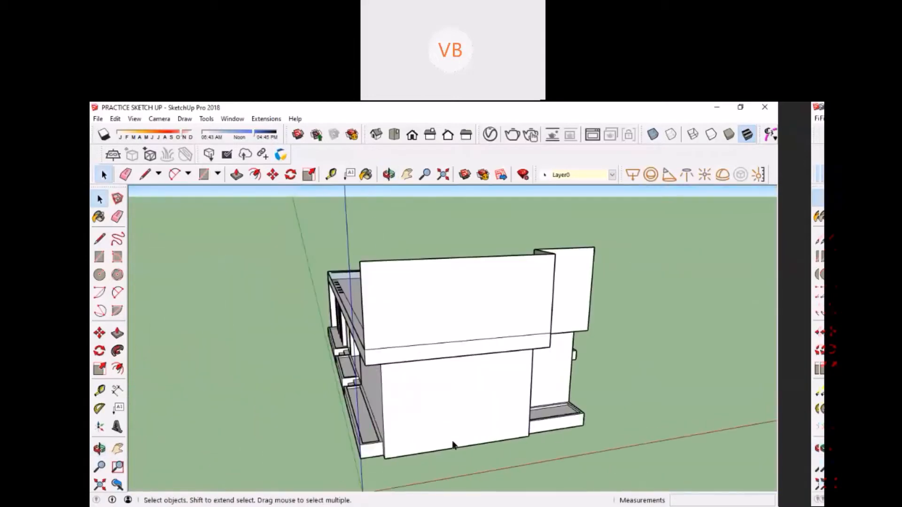
click(390, 399)
middle_drag(389, 399, 329, 428)
click(299, 350)
scroll(299, 350, down, 4)
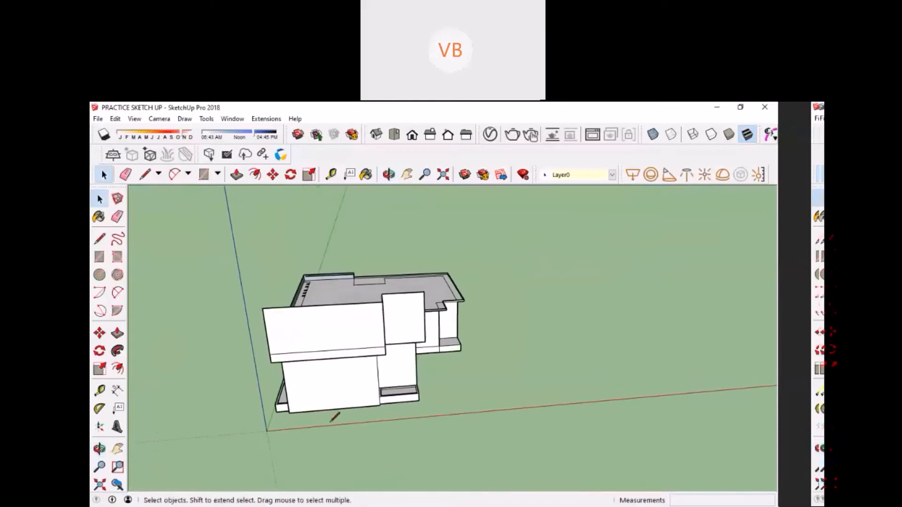
key(l)
scroll(302, 416, up, 2)
scroll(301, 416, up, 2)
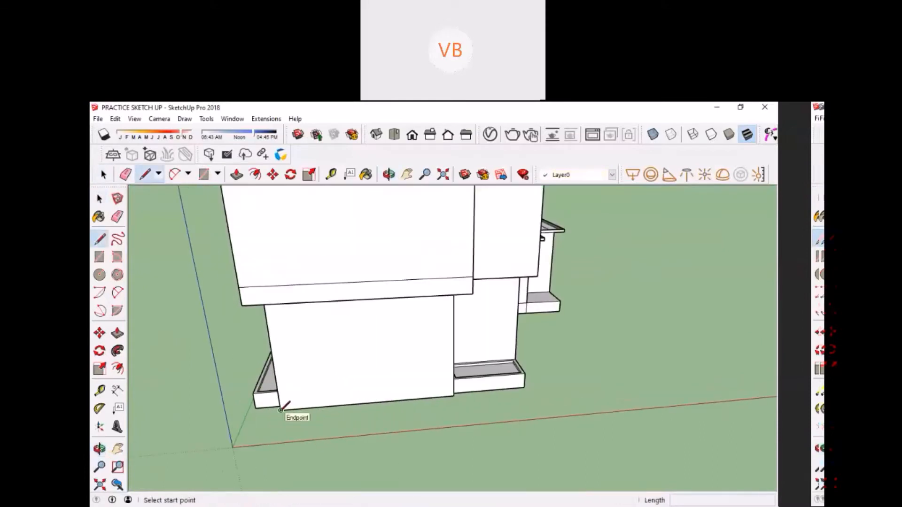
key(space)
scroll(279, 413, down, 3)
scroll(284, 414, up, 3)
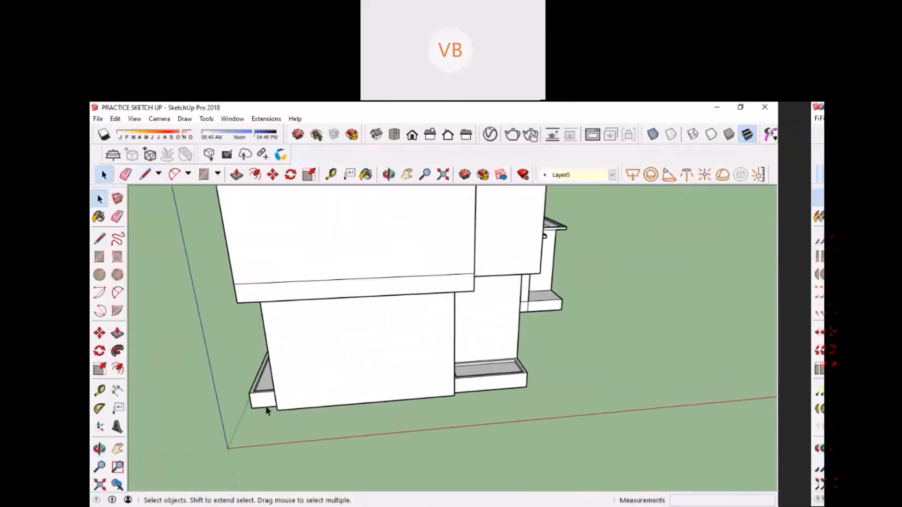
Select the blank ground-floor wall face on the side of the house.
click(320, 366)
scroll(324, 371, down, 3)
key(m)
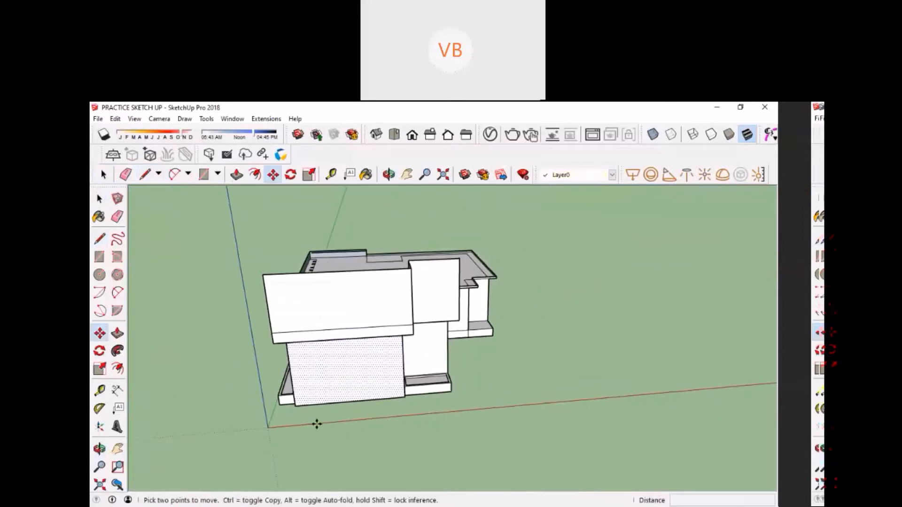
click(318, 425)
key(ctrl)
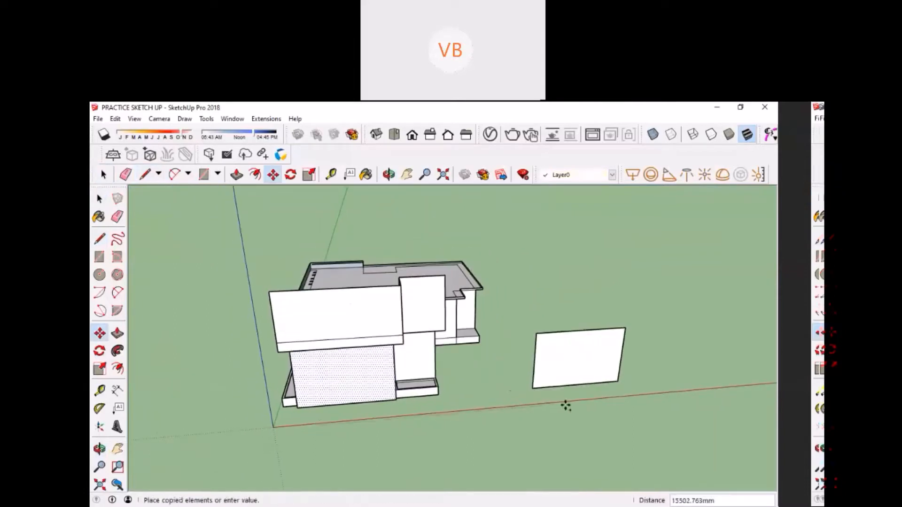
key(space)
scroll(356, 420, up, 1)
key(m)
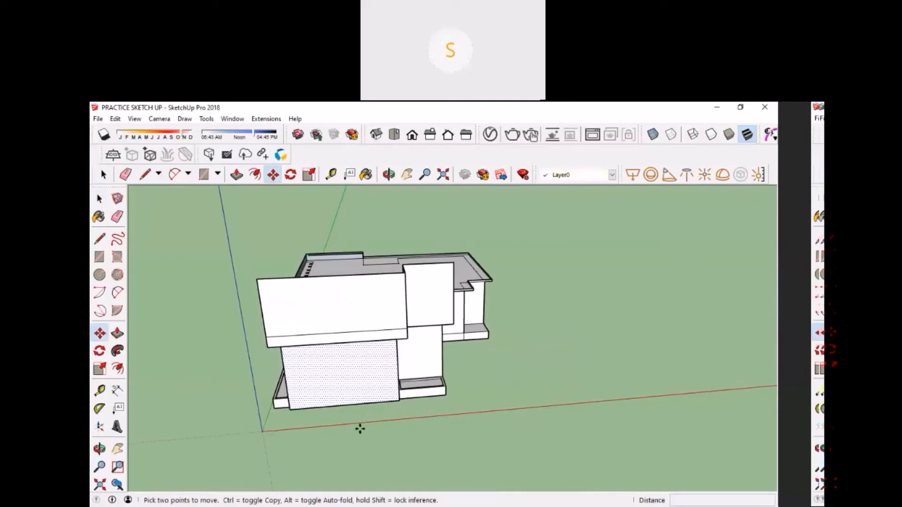
key(space)
middle_drag(421, 424, 338, 363)
scroll(366, 356, up, 1)
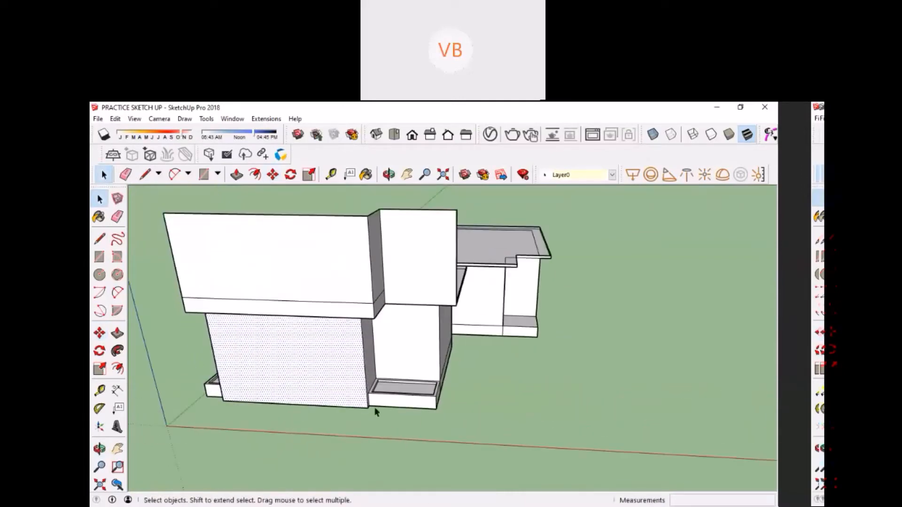
key(m)
middle_drag(421, 425, 356, 451)
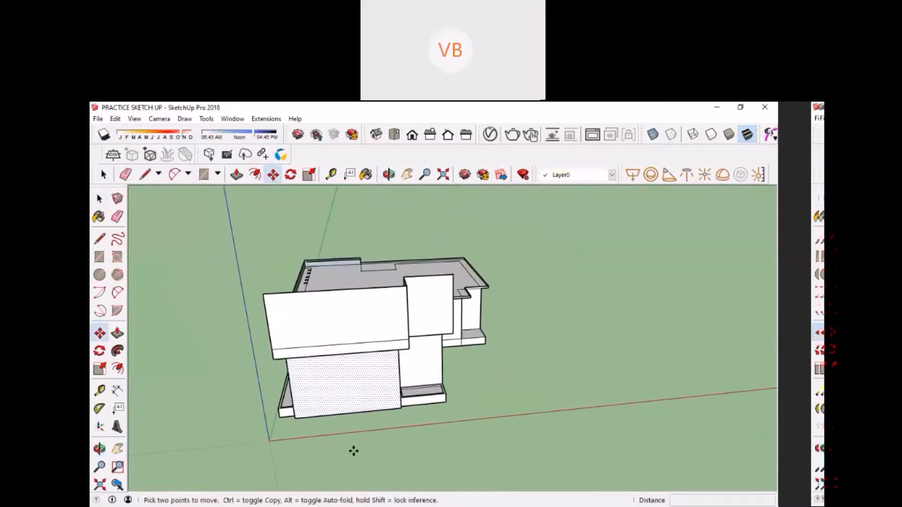
scroll(353, 451, up, 1)
click(287, 414)
key(ctrl)
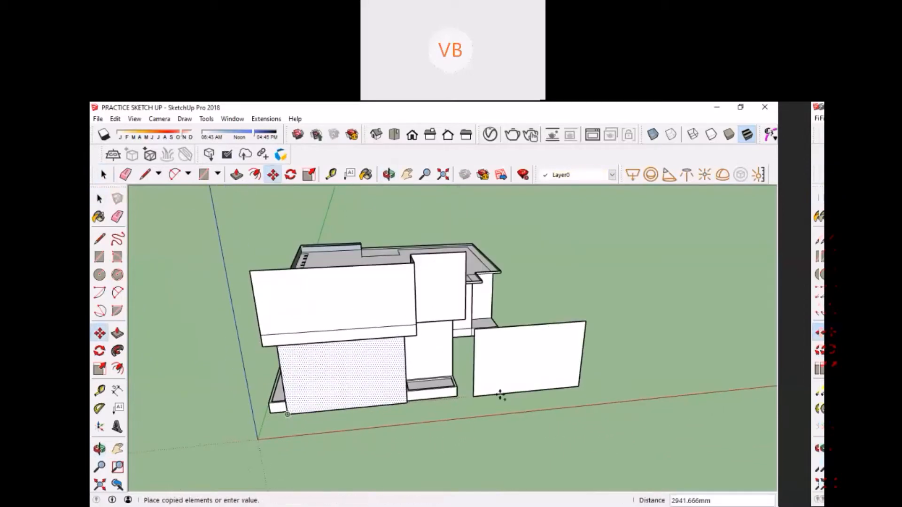
key(Escape)
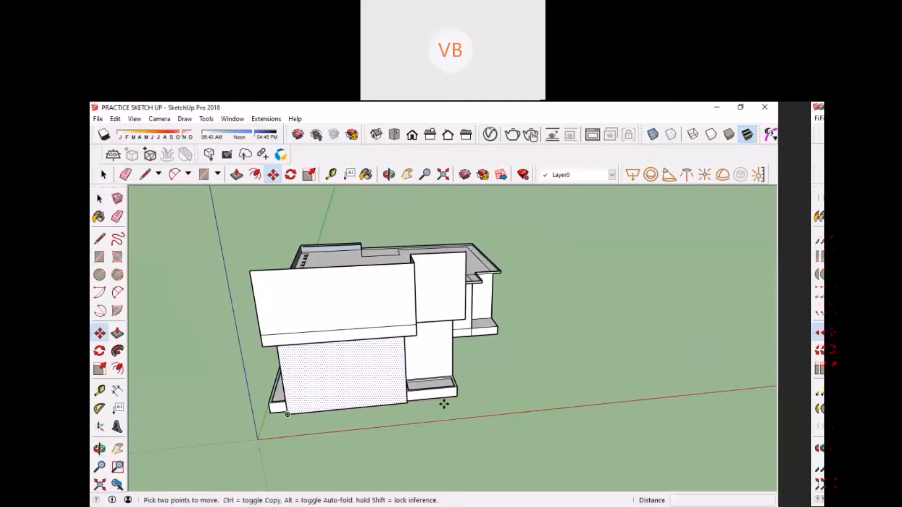
scroll(443, 403, down, 2)
shift+middle_drag(402, 399, 372, 398)
scroll(336, 395, up, 2)
key(space)
key(m)
scroll(324, 418, up, 2)
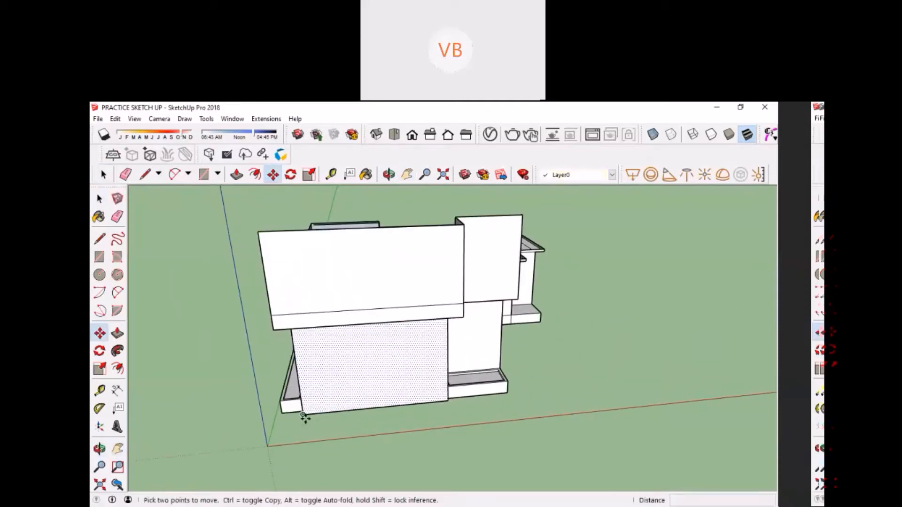
scroll(298, 425, down, 1)
scroll(299, 422, up, 1)
Select the house's blank ground-floor side wall face together with its bounding edges.
key(space)
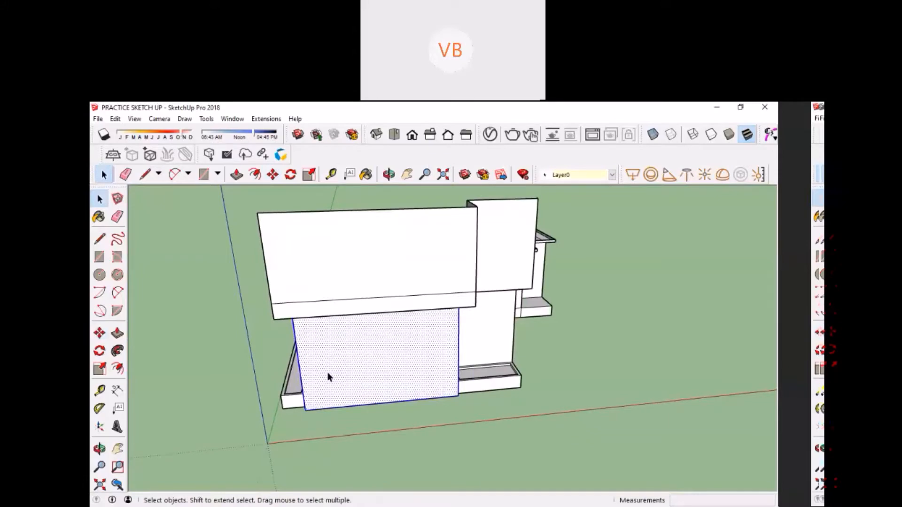
middle_drag(328, 373, 350, 301)
click(389, 436)
click(375, 366)
middle_drag(364, 353, 332, 304)
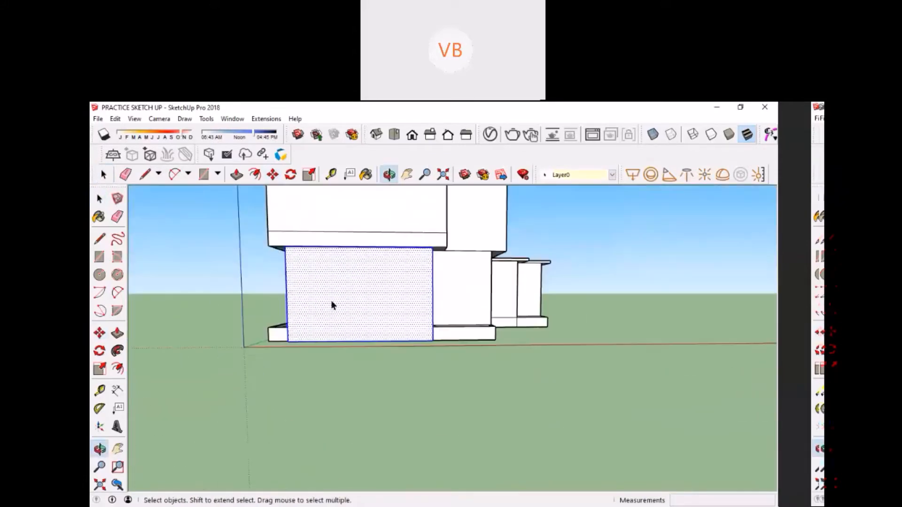
scroll(317, 261, up, 2)
middle_drag(294, 263, 287, 251)
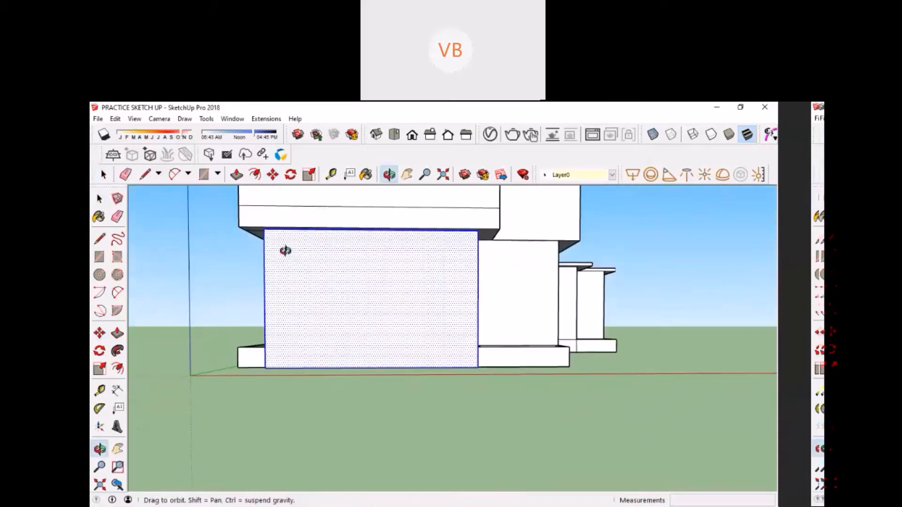
key(space)
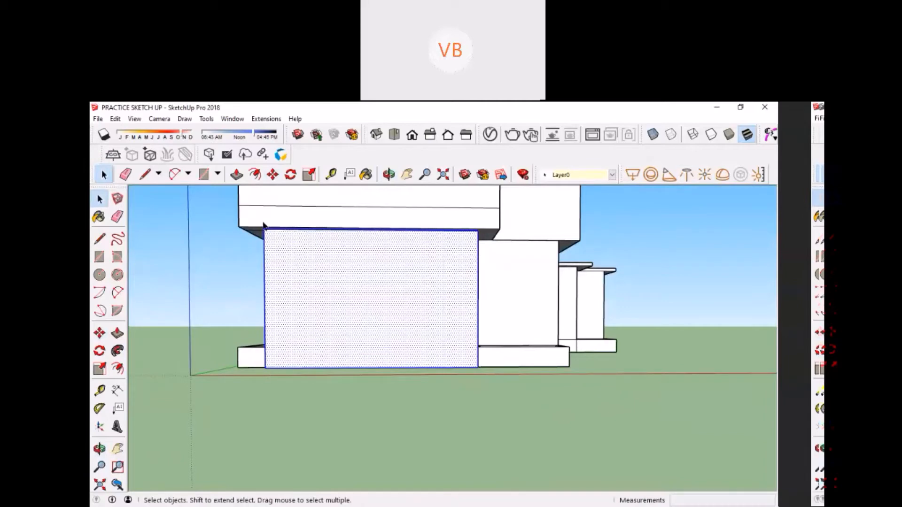
Copy the selected wall face and its edges from its lower corner to clear ground beside the house.
scroll(331, 255, down, 2)
middle_drag(338, 277, 330, 346)
key(m)
scroll(329, 346, up, 1)
scroll(253, 302, down, 2)
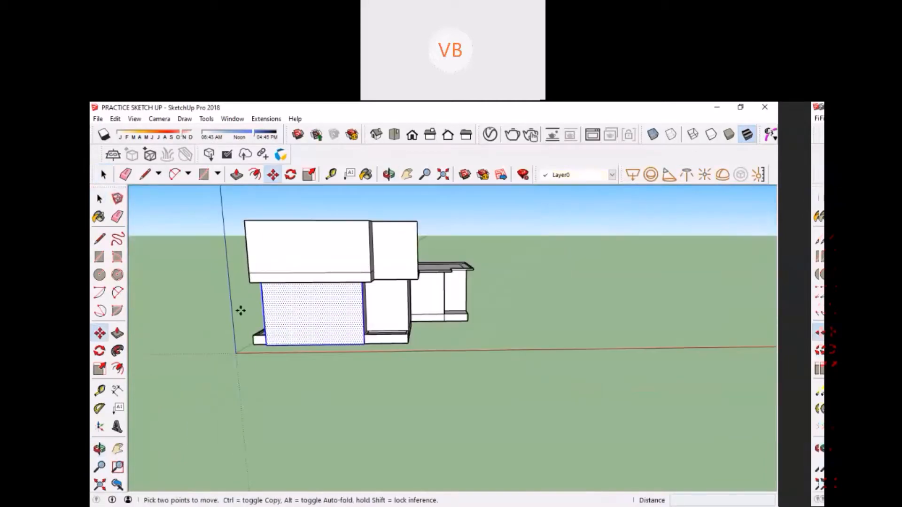
scroll(269, 362, up, 1)
scroll(261, 364, down, 2)
scroll(258, 346, up, 2)
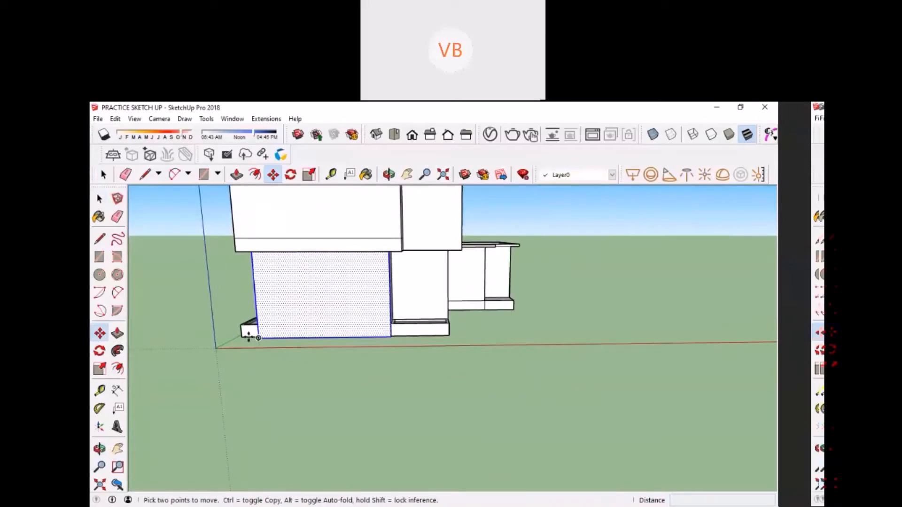
scroll(258, 339, down, 1)
click(258, 342)
key(ctrl)
scroll(296, 345, down, 3)
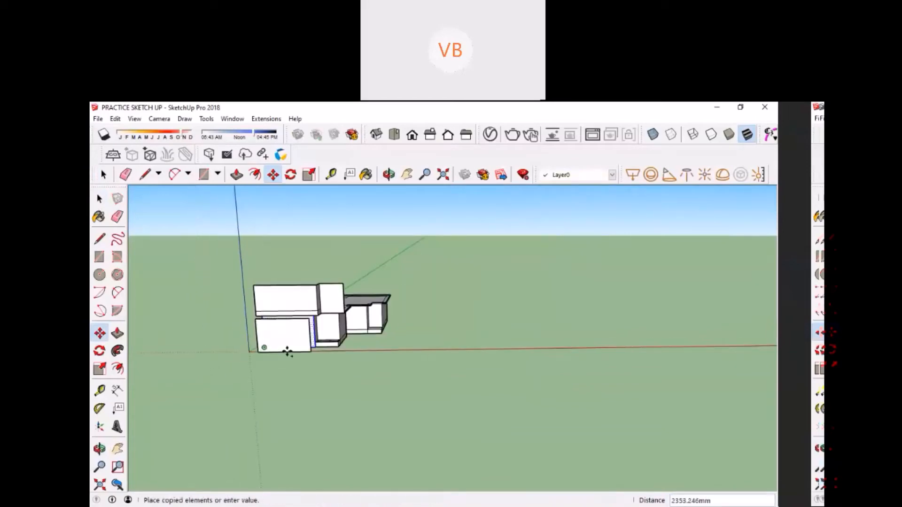
click(453, 346)
key(space)
Make the copied wall face and its edges into a group.
middle_drag(454, 346, 404, 340)
click(500, 353)
scroll(356, 302, up, 2)
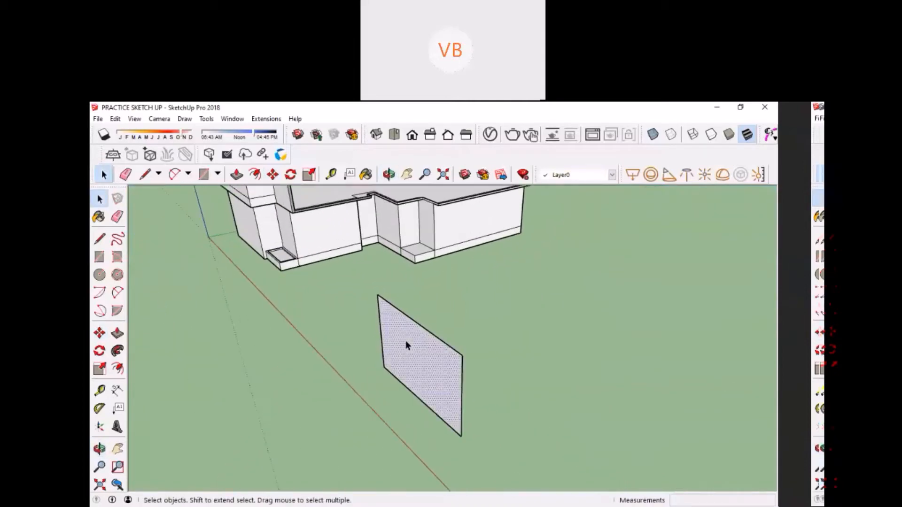
right_click(406, 346)
click(348, 370)
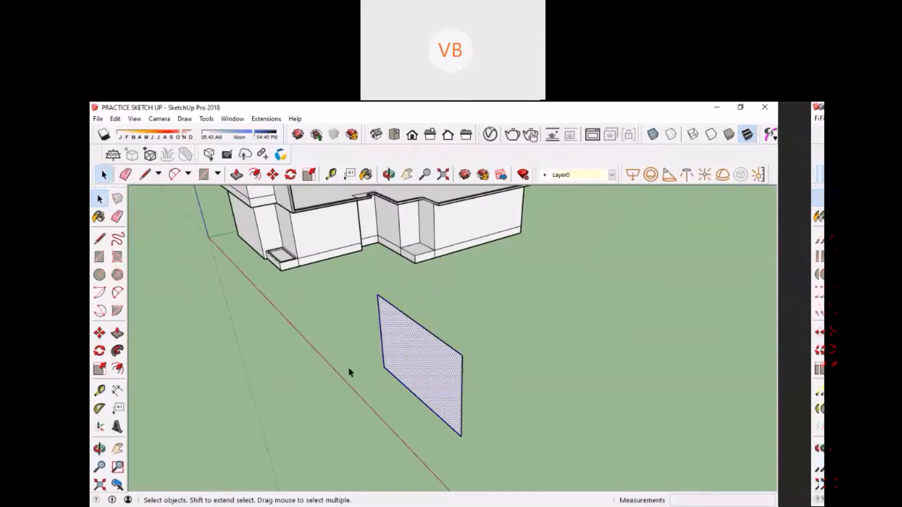
double_click(416, 342)
right_click(417, 343)
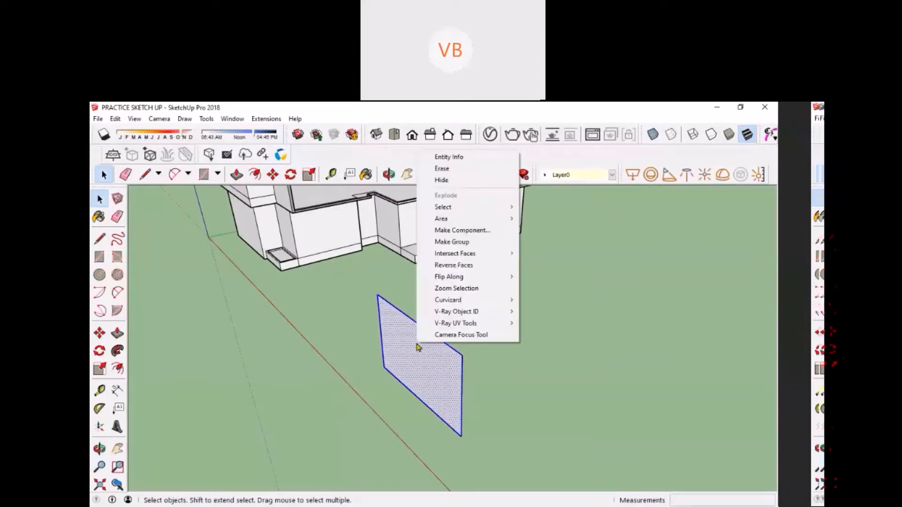
click(372, 356)
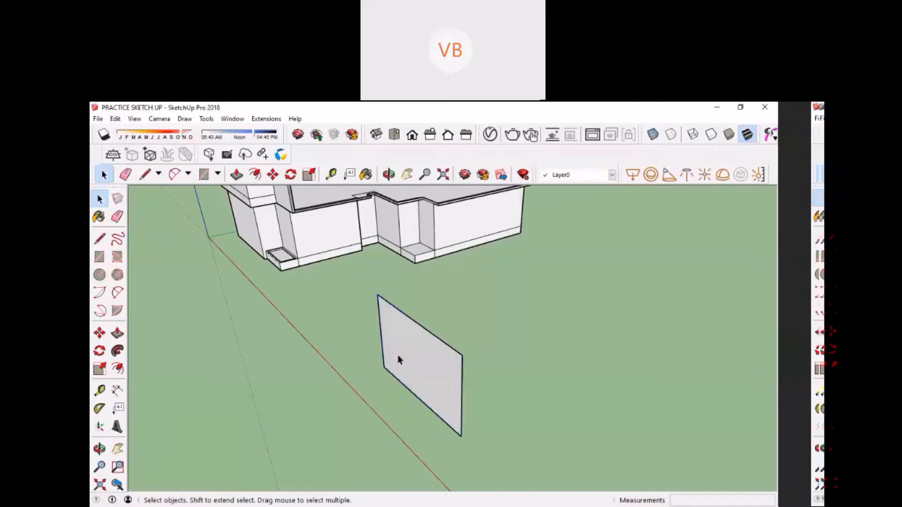
double_click(397, 354)
right_click(398, 354)
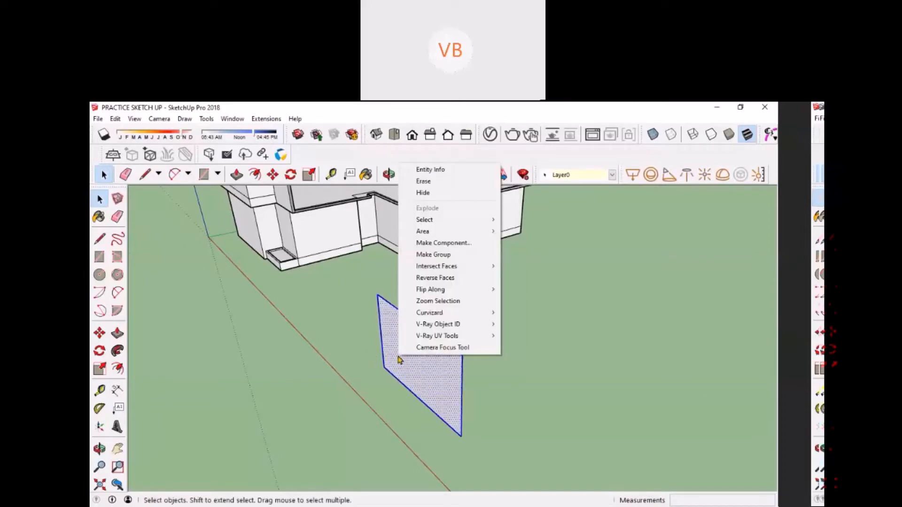
click(428, 255)
Open the copied wall group and extrude its face 9 mm with Push/Pull.
middle_drag(394, 361, 275, 354)
key(p)
click(276, 352)
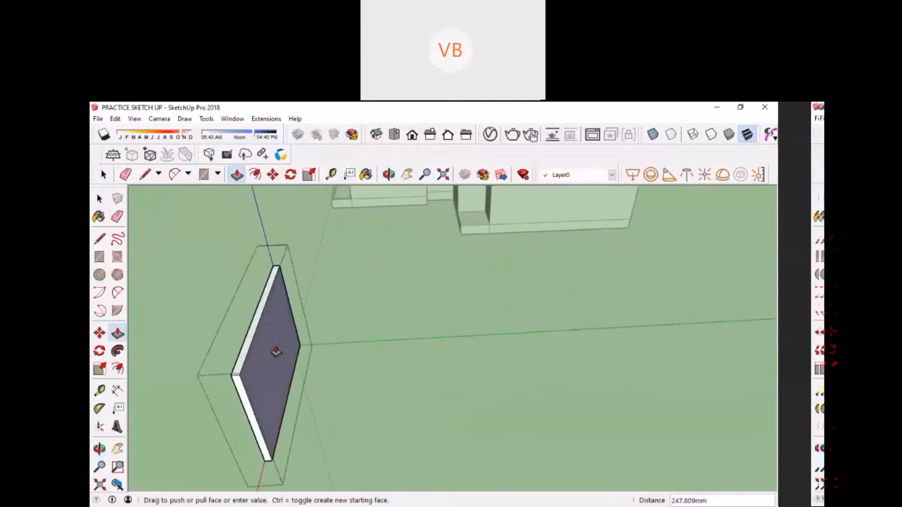
text(9)
key(Return)
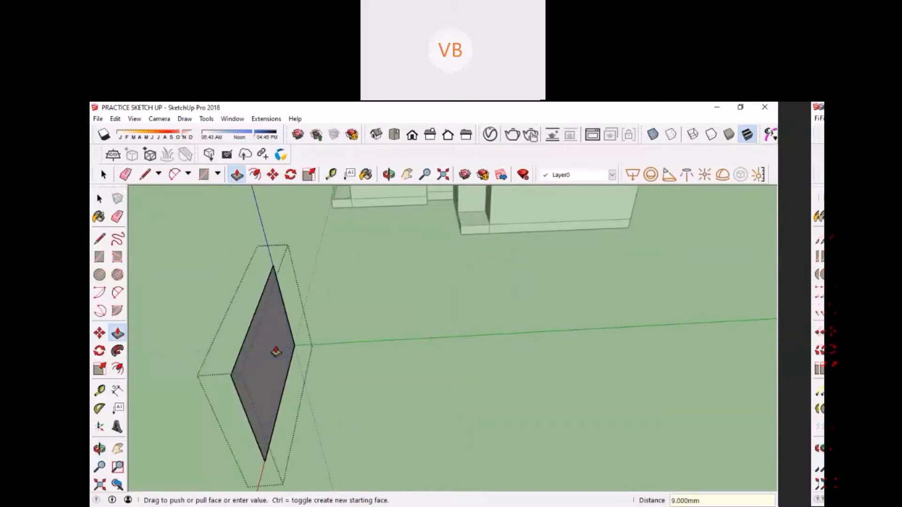
Extrude the copied wall's face by 230 mm and close the group.
middle_drag(276, 351, 264, 358)
click(265, 358)
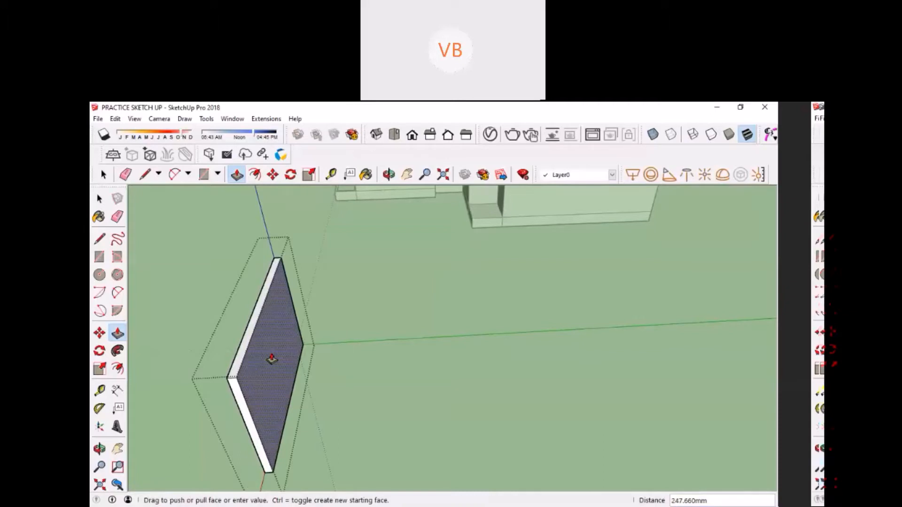
text(230)
key(Return)
key(h)
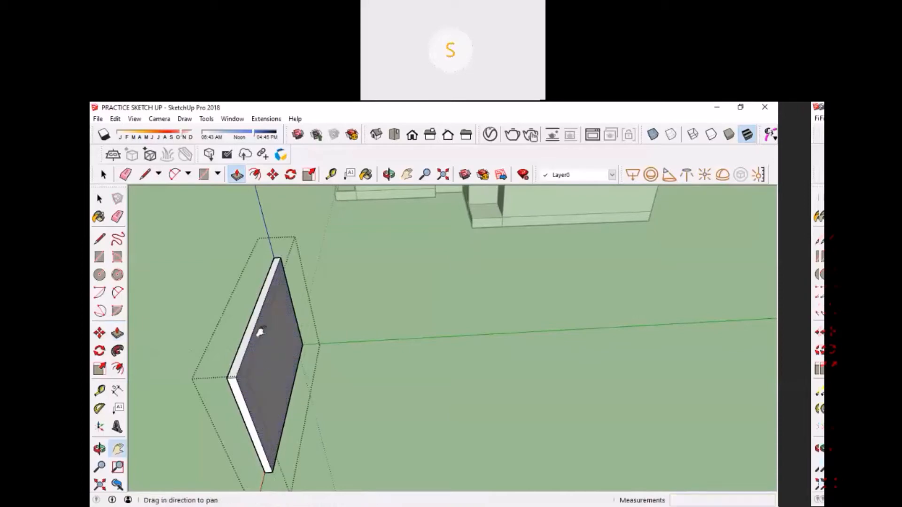
middle_drag(261, 328, 364, 328)
scroll(397, 408, up, 2)
scroll(369, 393, down, 2)
key(space)
click(369, 392)
Compare the house's ground-floor side wall with the thickened copy standing beside the house.
scroll(292, 368, up, 3)
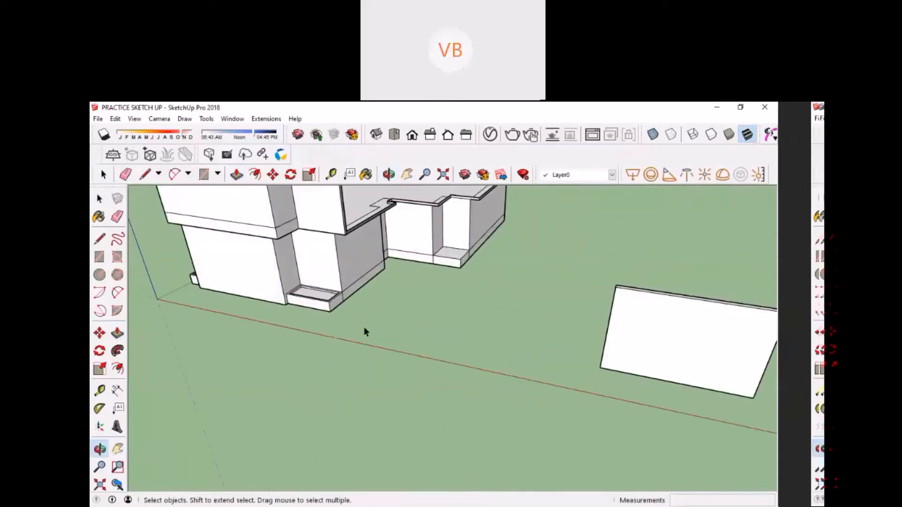
scroll(324, 356, down, 3)
scroll(519, 342, up, 1)
middle_drag(441, 348, 520, 308)
scroll(520, 308, up, 1)
click(521, 308)
scroll(493, 347, down, 2)
middle_drag(493, 346, 545, 341)
scroll(344, 335, up, 2)
click(205, 330)
scroll(324, 321, down, 3)
scroll(236, 306, up, 3)
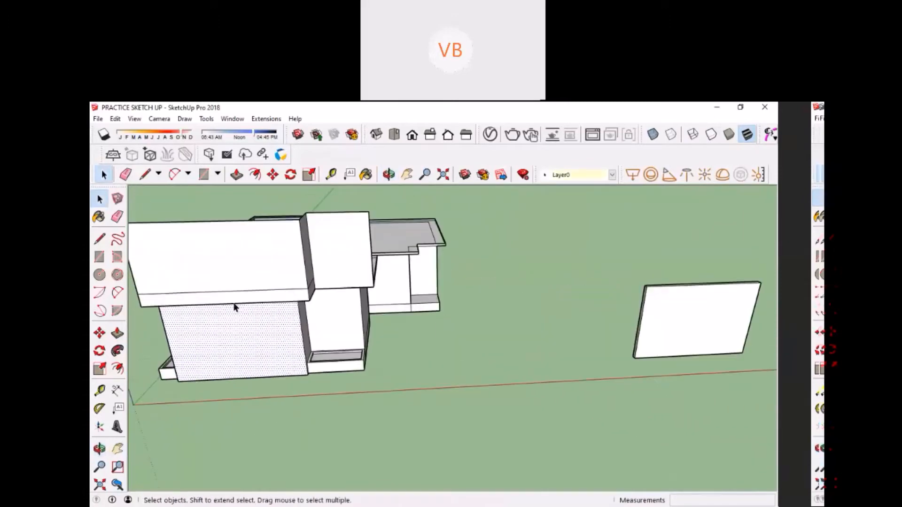
scroll(277, 336, down, 2)
scroll(263, 329, up, 2)
scroll(256, 328, down, 2)
scroll(238, 316, up, 2)
mouse_move(248, 321)
middle_down()
mouse_move(224, 290)
mouse_move(266, 255)
mouse_move(253, 326)
middle_up()
scroll(243, 275, up, 2)
scroll(253, 326, down, 3)
scroll(577, 332, up, 1)
click(566, 334)
middle_drag(565, 334, 455, 364)
key(p)
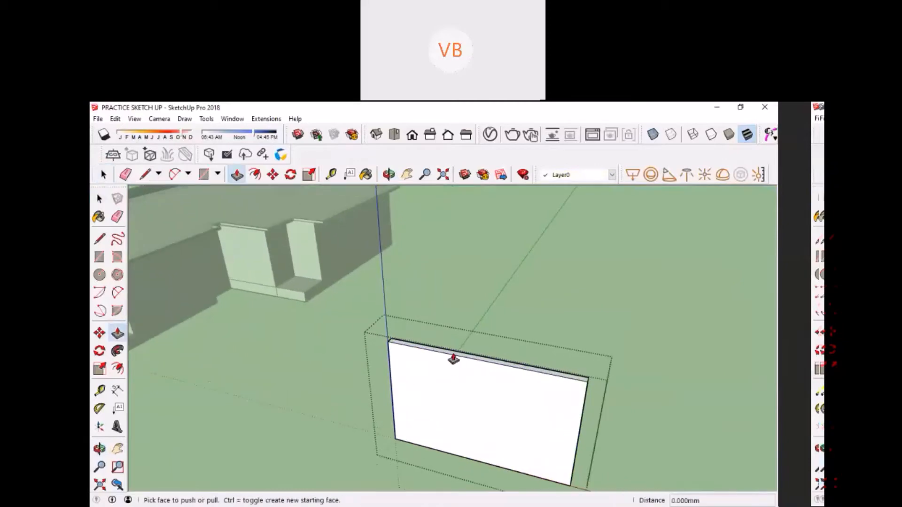
click(455, 386)
key(space)
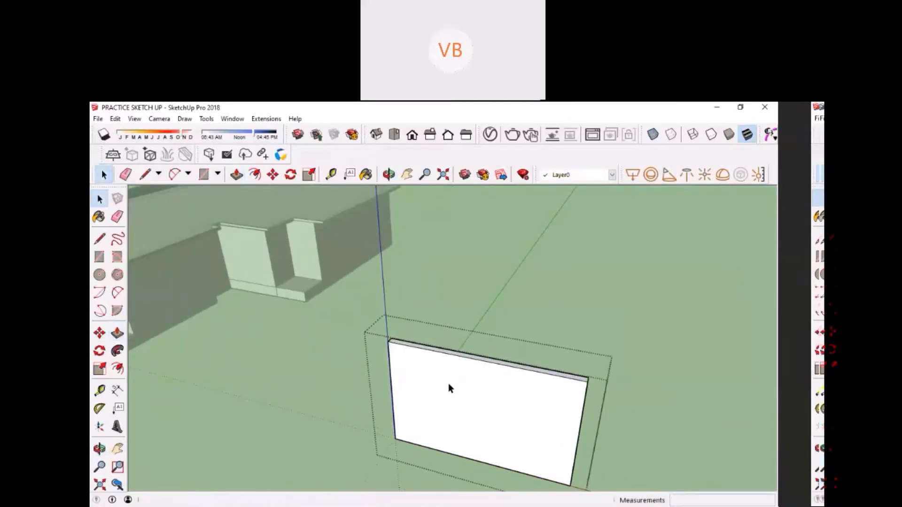
key(Escape)
Try to push or pull the house's blank ground-floor side wall face.
scroll(494, 371, down, 1)
middle_drag(504, 371, 360, 346)
scroll(364, 346, up, 2)
click(232, 361)
scroll(232, 364, down, 2)
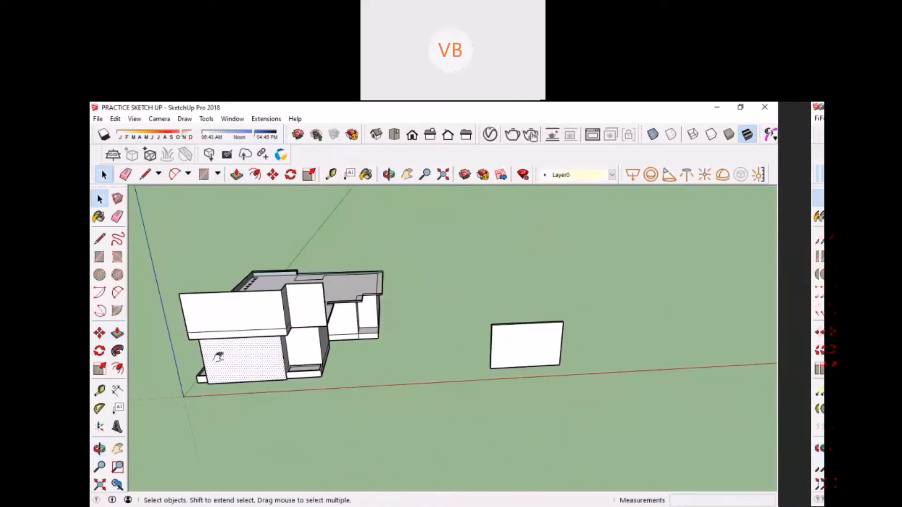
scroll(219, 356, up, 1)
shift+middle_drag(219, 356, 356, 310)
scroll(318, 295, up, 3)
key(p)
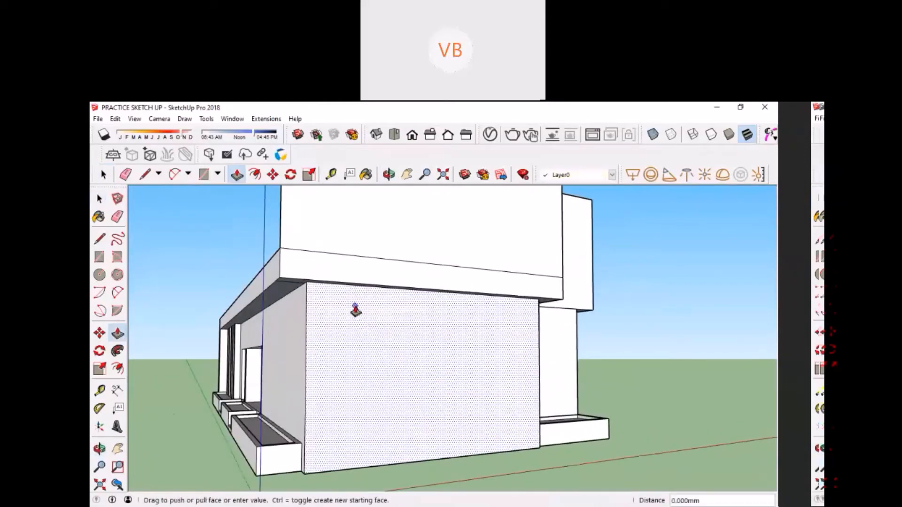
drag(355, 310, 365, 369)
drag(363, 296, 292, 282)
key(space)
Examine the house's side facade with the adjoining recessed wall and planter.
middle_drag(329, 346, 370, 294)
scroll(424, 310, down, 2)
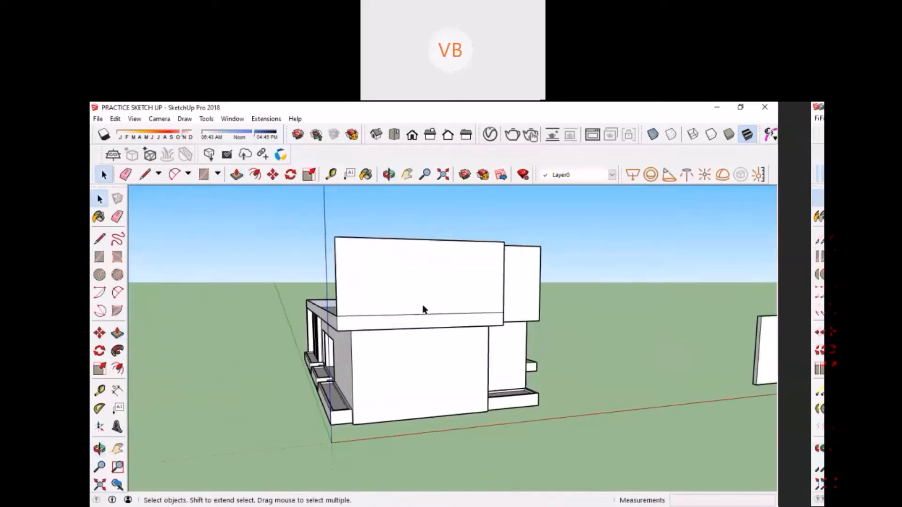
scroll(424, 310, up, 2)
mouse_move(402, 343)
middle_down()
mouse_move(429, 323)
mouse_move(395, 324)
mouse_move(360, 346)
mouse_move(404, 358)
mouse_move(390, 354)
middle_up()
scroll(429, 322, up, 2)
click(418, 350)
click(458, 352)
middle_drag(459, 349, 520, 355)
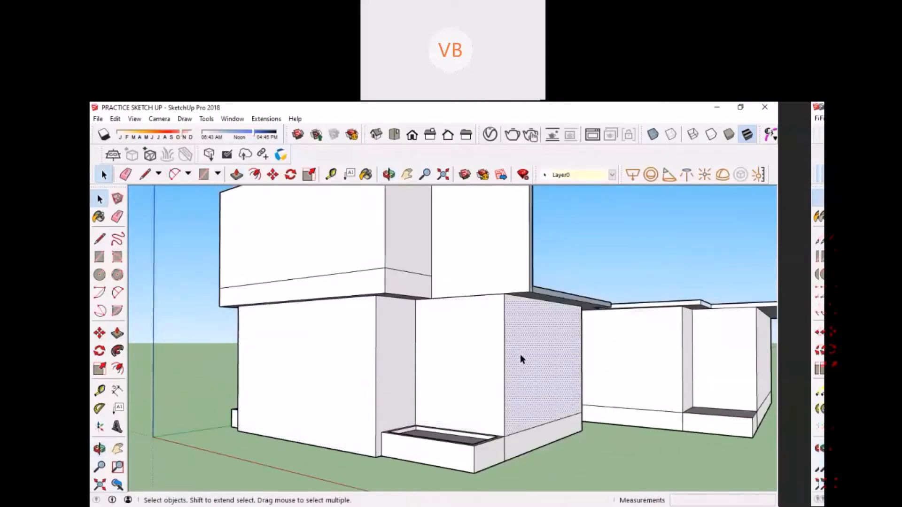
middle_drag(441, 351, 401, 385)
middle_drag(500, 378, 386, 371)
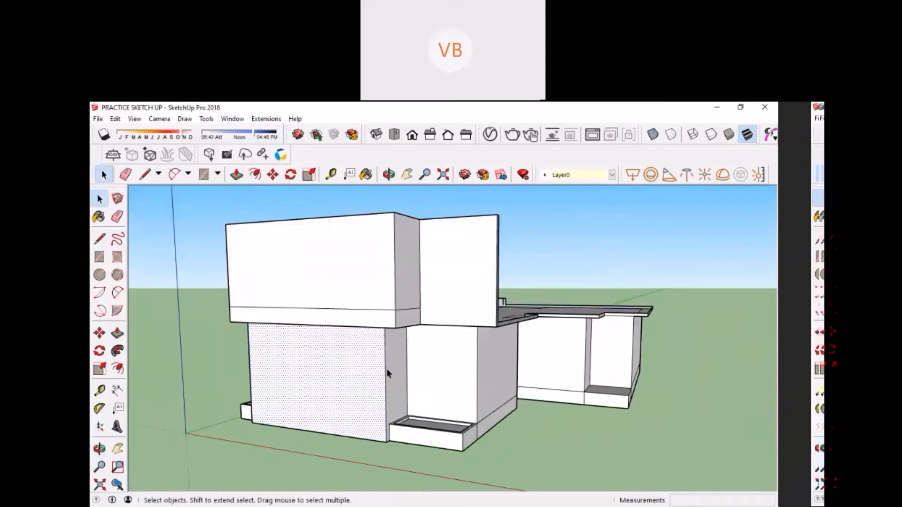
Draw a rectangle about 2024 by 1662 mm in the middle of the ground-floor side wall face.
middle_drag(267, 364, 358, 353)
scroll(432, 365, up, 4)
middle_drag(433, 364, 402, 346)
key(r)
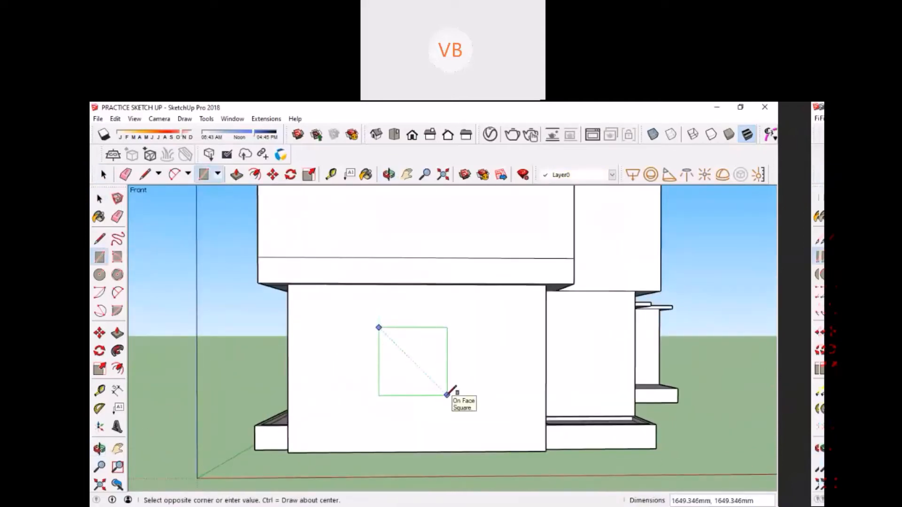
key(space)
key(r)
click(365, 327)
click(452, 394)
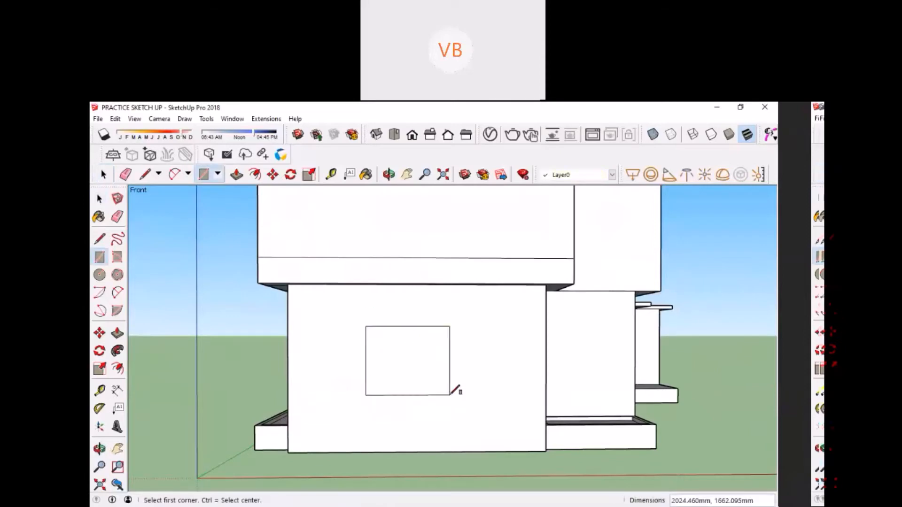
Try to push the rectangle on the side wall inward as a recess.
key(p)
mouse_move(423, 374)
middle_down()
mouse_move(404, 364)
mouse_move(382, 437)
middle_up()
click(379, 428)
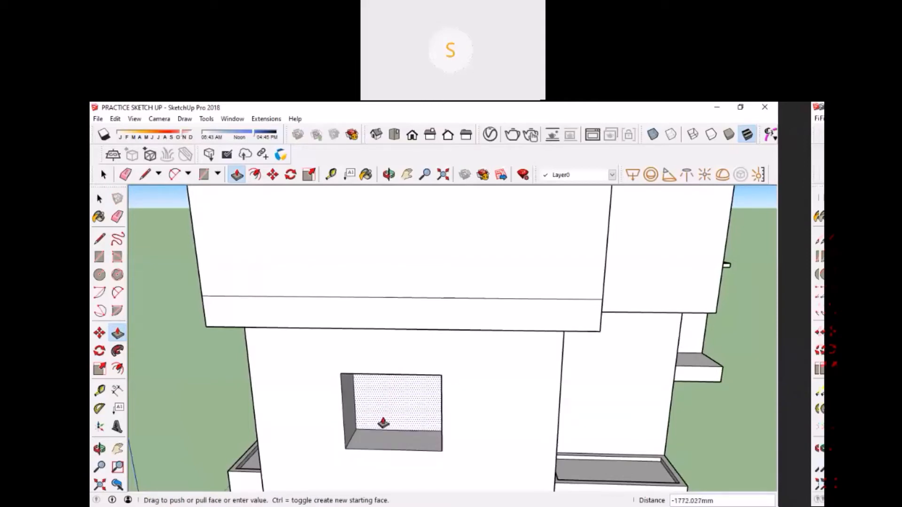
key(space)
scroll(366, 410, down, 4)
shift+middle_drag(342, 408, 343, 409)
scroll(362, 425, up, 3)
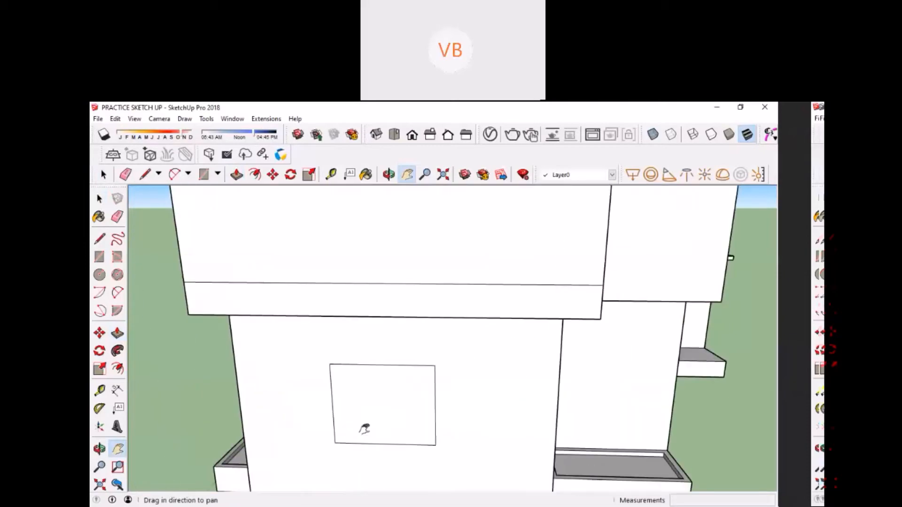
scroll(346, 436, down, 1)
key(p)
scroll(351, 427, up, 1)
click(350, 426)
key(Escape)
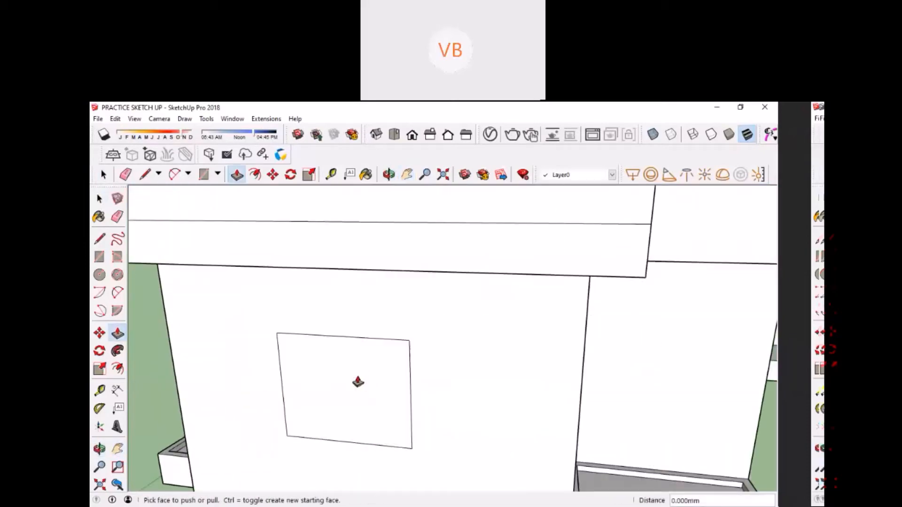
Examine the separate thickened wall panel standing beside the house.
key(h)
scroll(347, 386, down, 5)
drag(662, 421, 400, 356)
scroll(409, 356, up, 2)
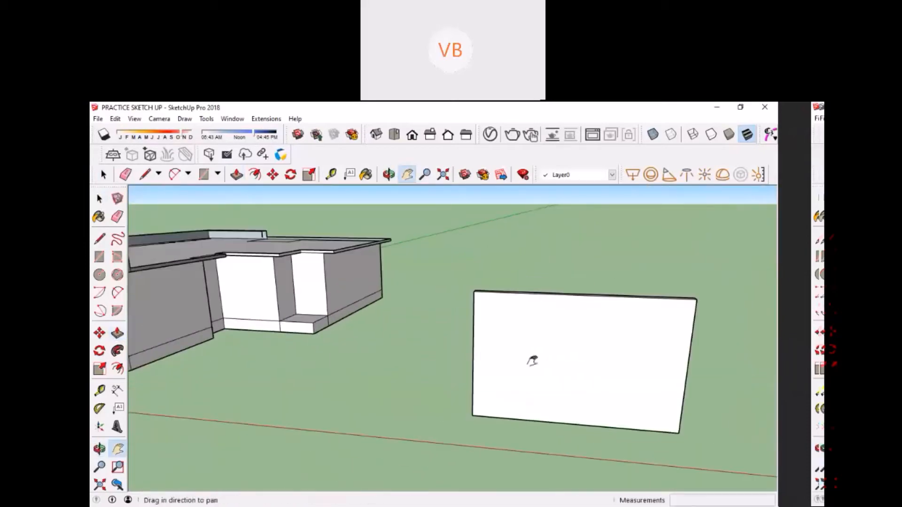
drag(531, 360, 311, 362)
middle_drag(312, 362, 364, 429)
scroll(365, 429, up, 1)
drag(386, 405, 368, 351)
mouse_move(368, 351)
middle_down()
mouse_move(318, 374)
mouse_move(361, 404)
mouse_move(374, 350)
middle_up()
scroll(287, 352, up, 1)
scroll(329, 392, down, 3)
scroll(374, 350, up, 2)
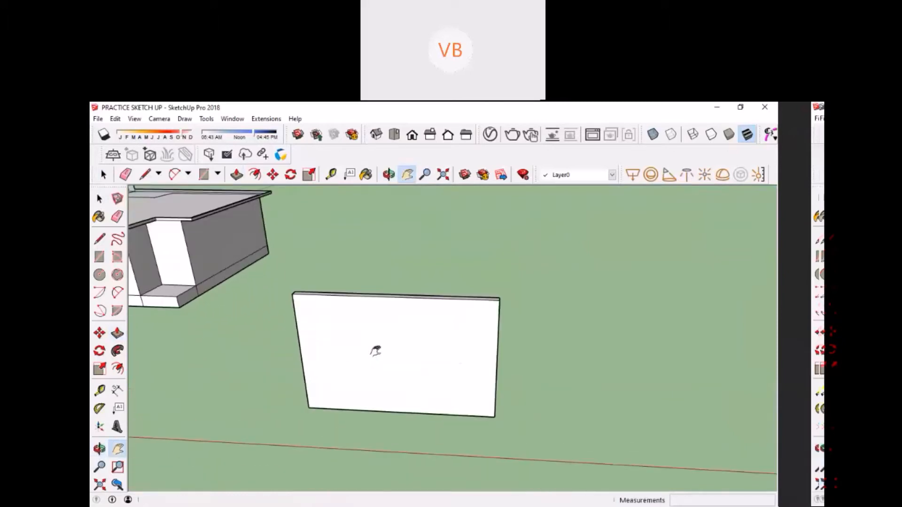
Erase the edges of the rectangle on the house's ground-floor side wall.
scroll(354, 351, down, 3)
drag(141, 347, 304, 375)
scroll(192, 355, up, 2)
key(e)
scroll(303, 376, up, 2)
click(281, 368)
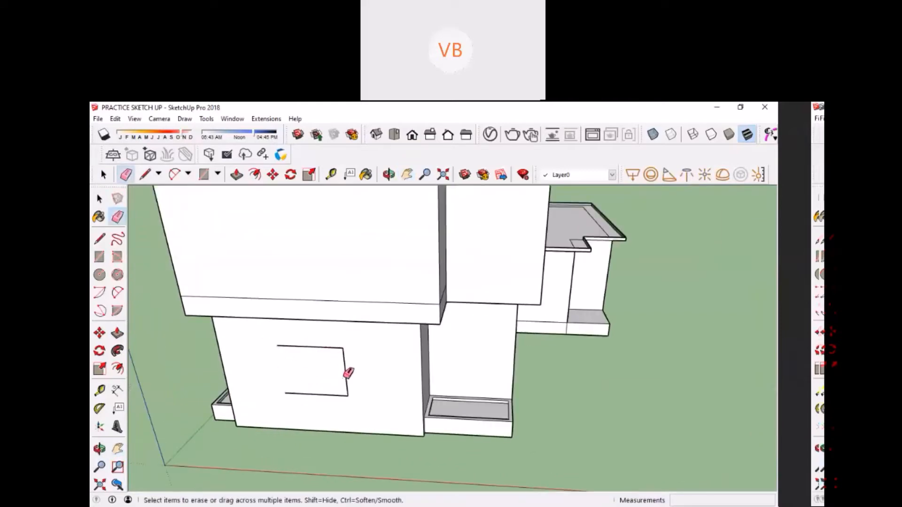
key(space)
Copy the whole house about 26879 mm away, on the side opposite the separate wall panel.
scroll(338, 397, down, 8)
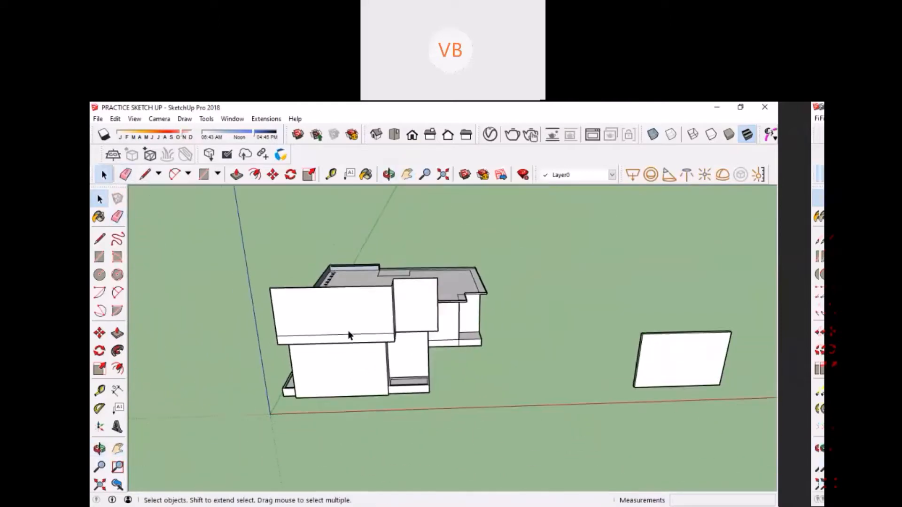
drag(240, 250, 482, 463)
scroll(432, 403, down, 2)
key(m)
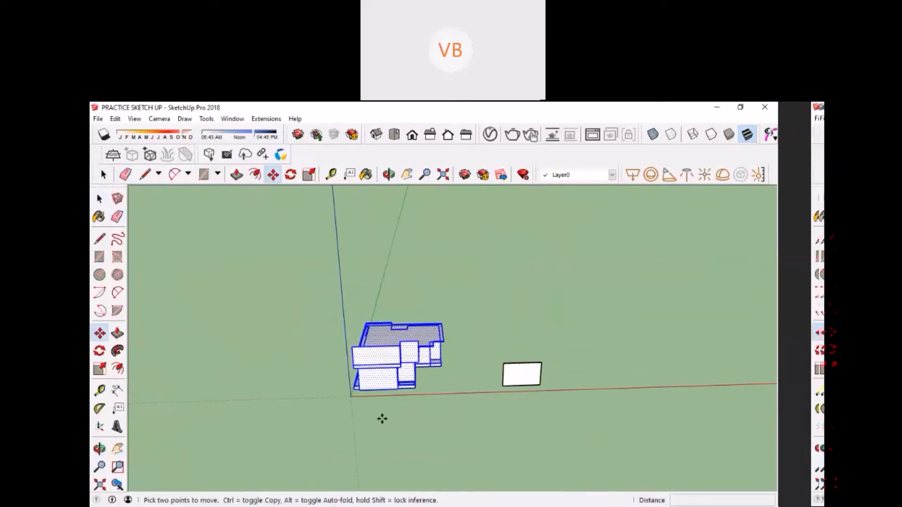
click(382, 419)
key(ctrl)
click(191, 422)
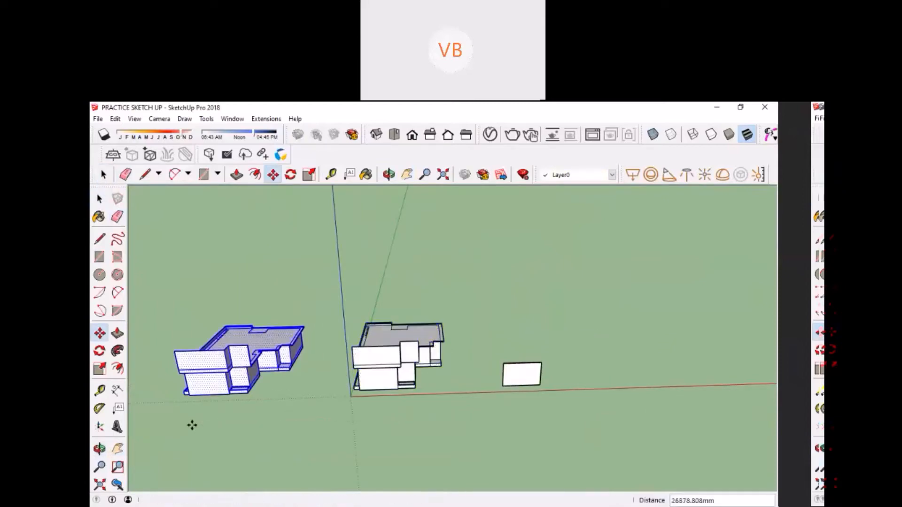
key(space)
click(230, 415)
Delete the original house's upper side wall face and the narrow band face below it.
scroll(366, 364, up, 4)
click(386, 355)
middle_drag(390, 355, 373, 332)
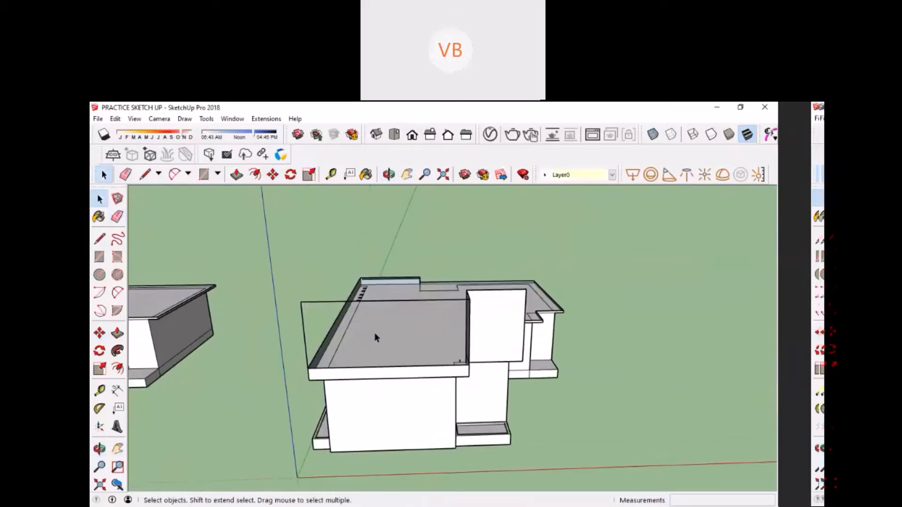
scroll(382, 370, up, 2)
click(387, 371)
key(Delete)
scroll(388, 374, up, 1)
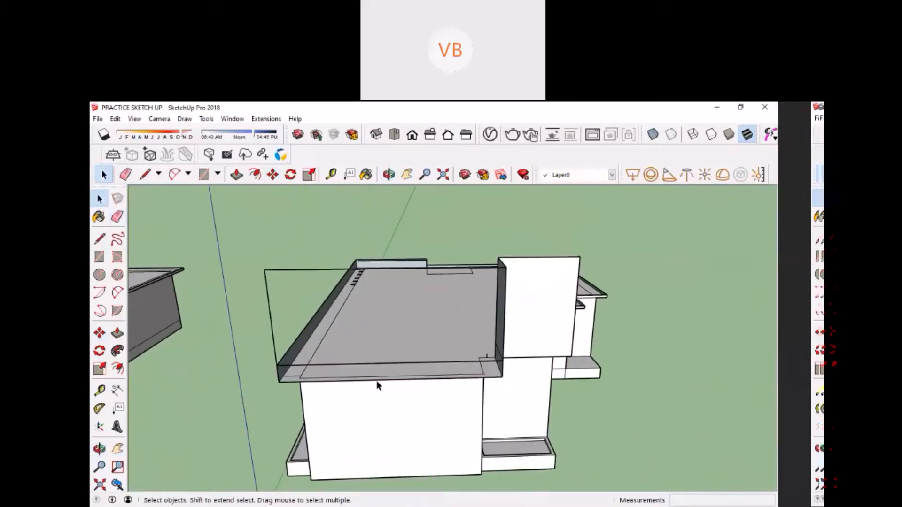
Delete the roof face of the original house to open up its interior.
middle_drag(377, 385, 367, 447)
scroll(366, 392, up, 2)
click(368, 379)
key(Delete)
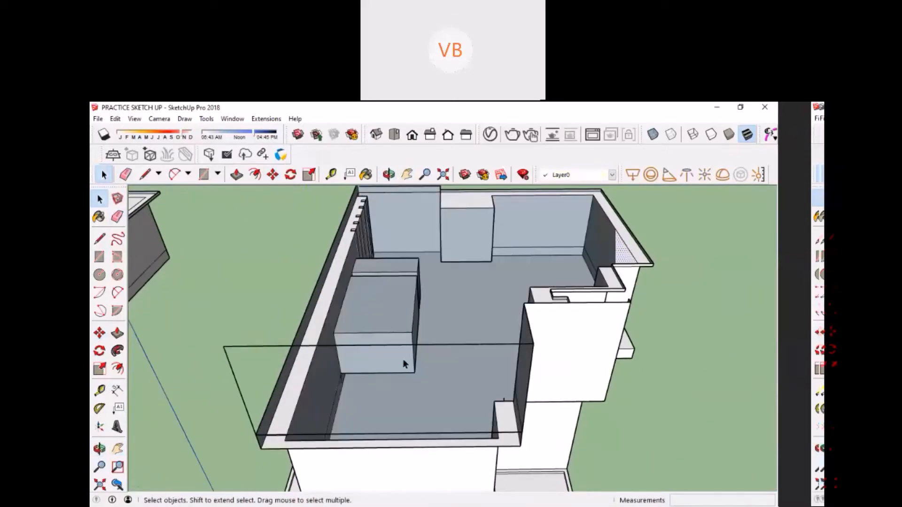
Draw a rectangle about 1710 by 1152 mm in the middle of the ground-floor side wall.
middle_drag(402, 359, 246, 443)
scroll(443, 418, up, 2)
middle_drag(285, 369, 396, 293)
key(r)
click(364, 277)
click(431, 389)
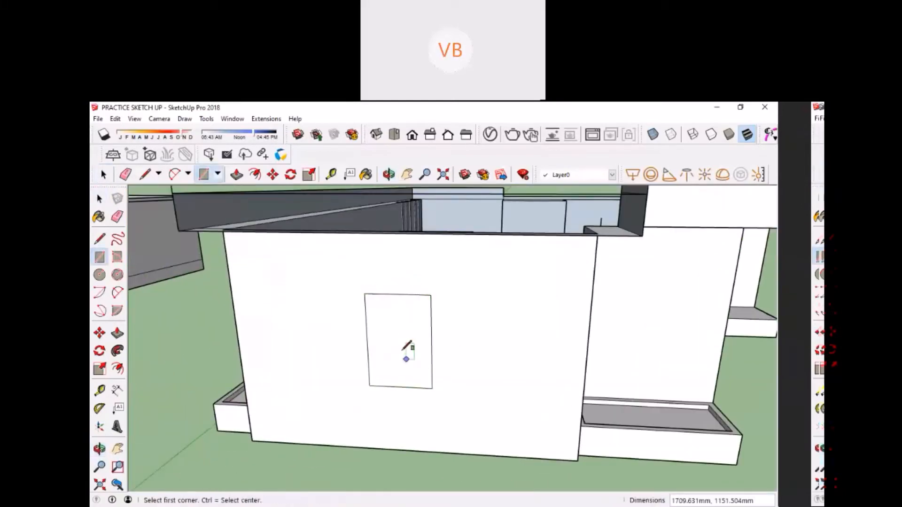
key(p)
key(space)
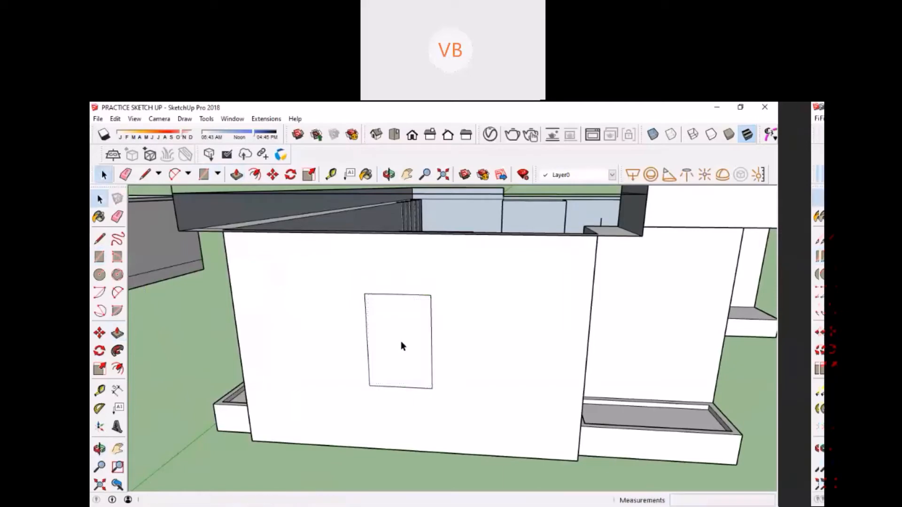
Delete the rectangle's face to cut a hole in the side wall without any reveal depth.
middle_drag(401, 341, 409, 324)
click(410, 324)
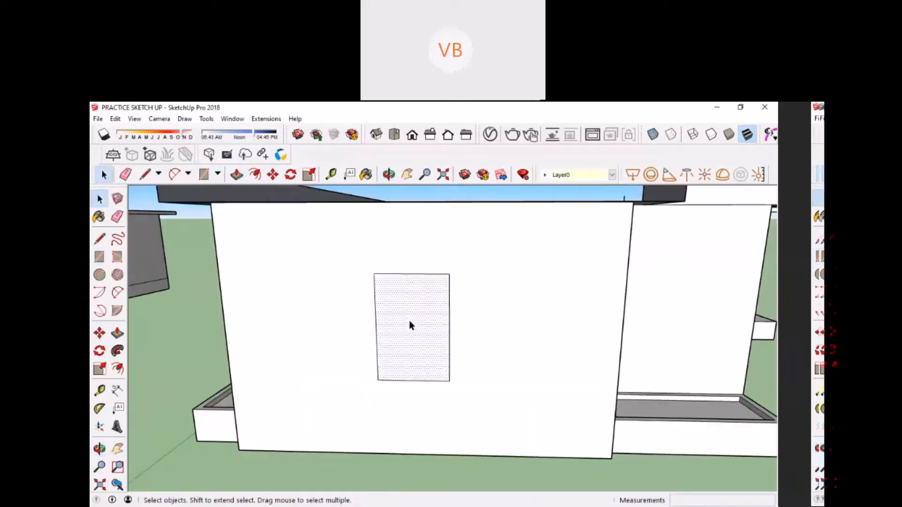
key(Delete)
middle_drag(410, 324, 242, 298)
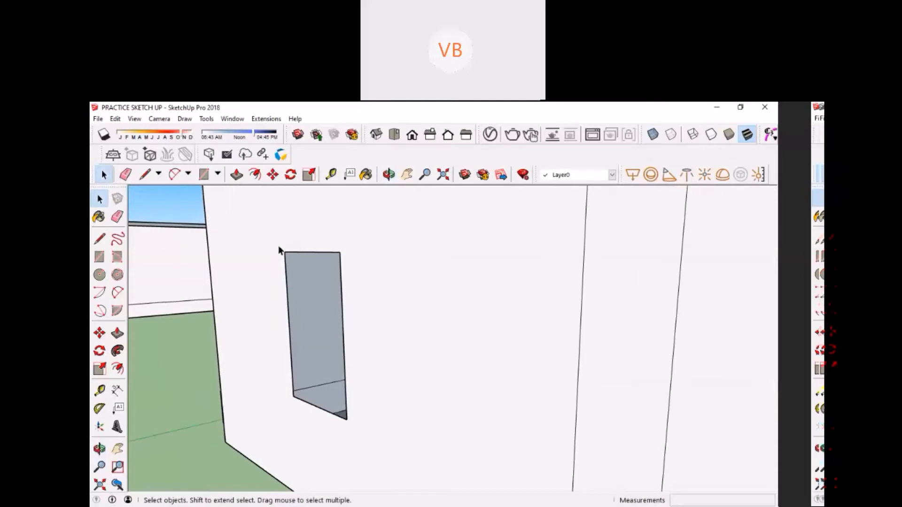
Push the rectangle on the ground-floor side wall 230 mm inward.
middle_drag(289, 312, 352, 348)
scroll(265, 277, up, 2)
key(p)
click(355, 352)
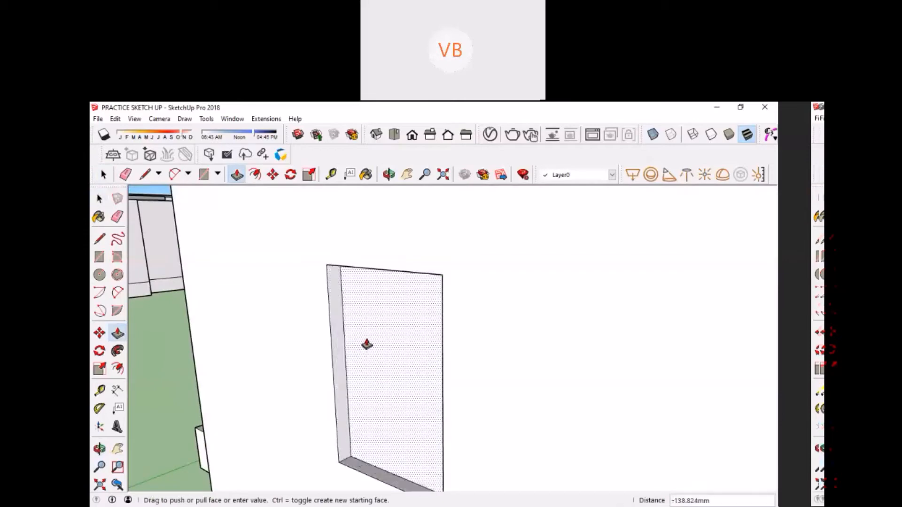
key(Escape)
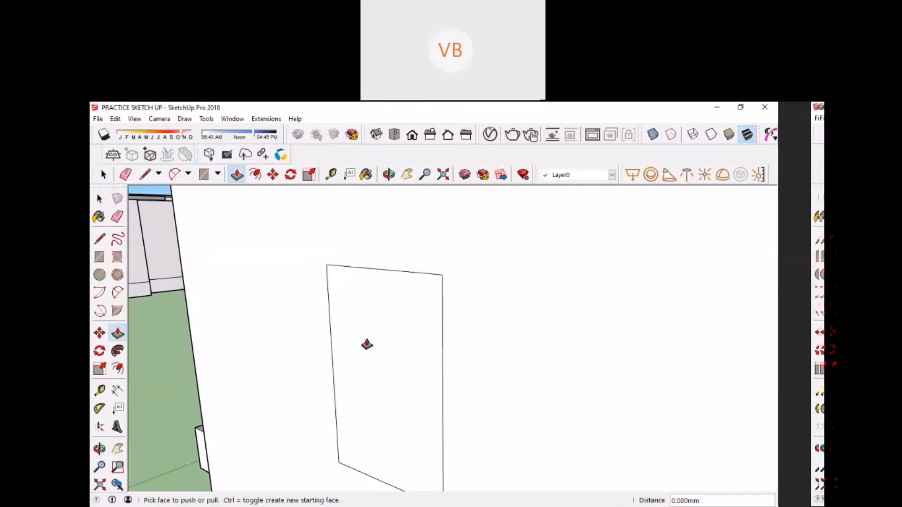
click(353, 369)
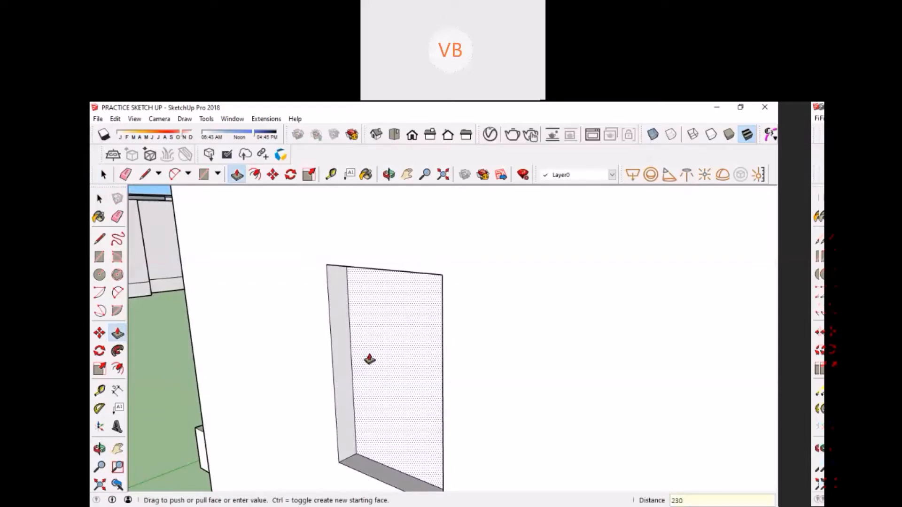
click(370, 359)
key(space)
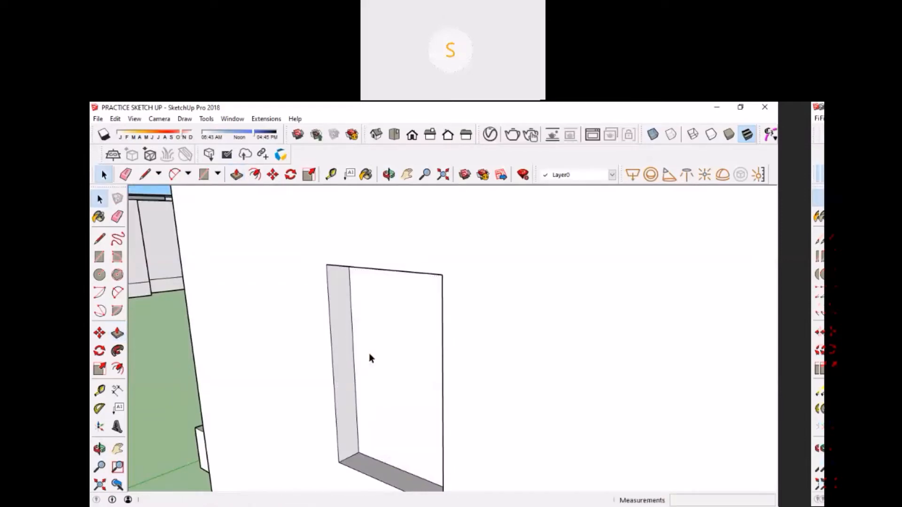
Delete the back face of the recess to make a through window opening in the side wall.
click(370, 358)
key(Delete)
scroll(367, 355, down, 3)
middle_drag(368, 355, 431, 344)
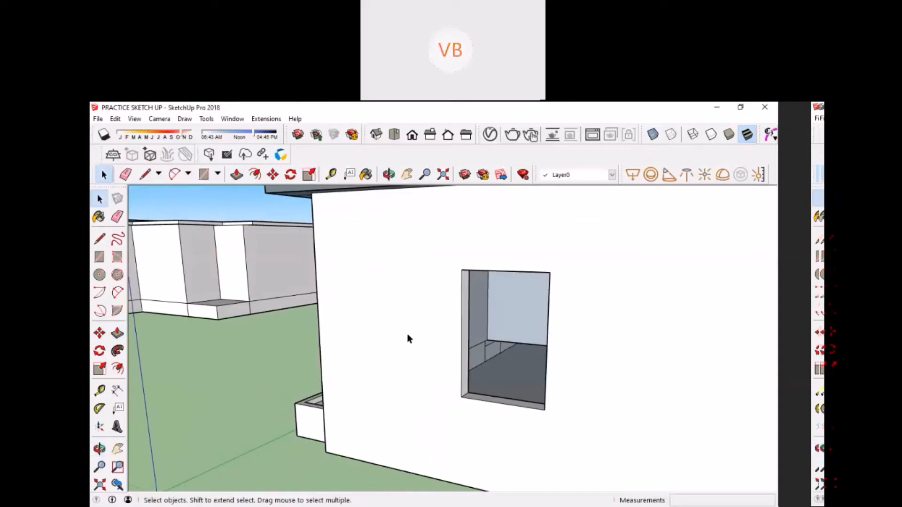
Examine the window opening and its reveal from inside the roofless house.
middle_drag(418, 314, 268, 391)
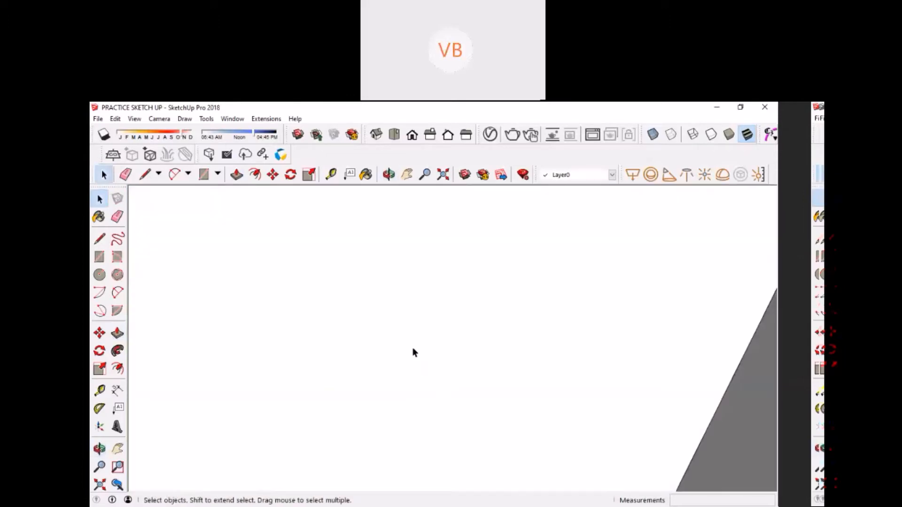
shift+middle_drag(413, 348, 445, 440)
shift+middle_drag(272, 315, 480, 366)
shift+middle_drag(312, 349, 532, 227)
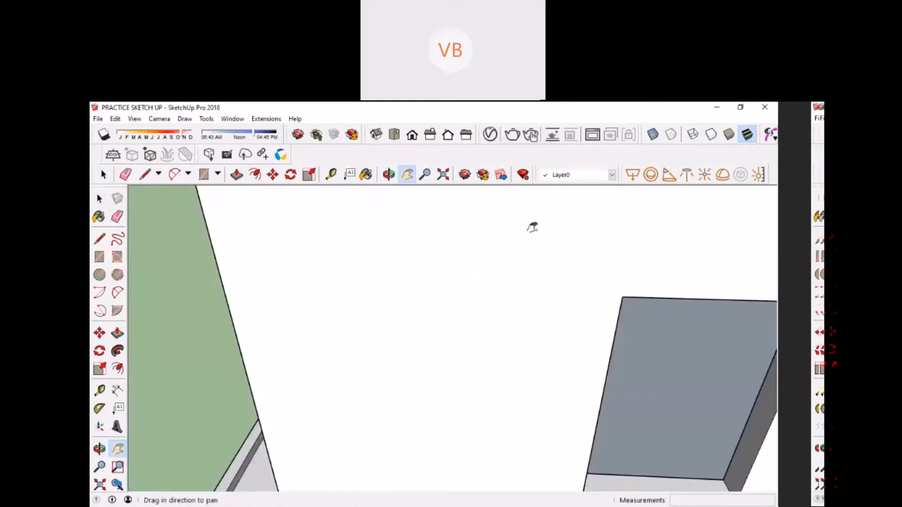
scroll(497, 283, down, 3)
middle_drag(461, 324, 235, 318)
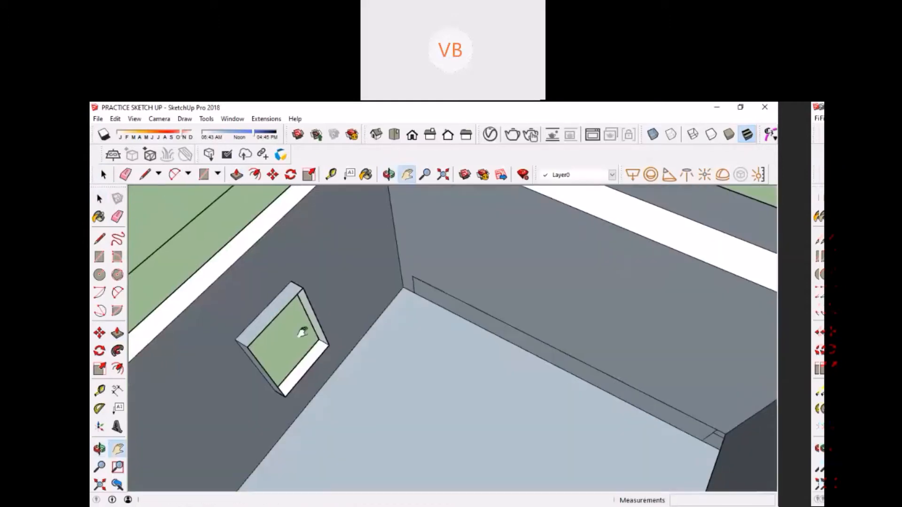
mouse_move(302, 333)
shift+middle_down()
mouse_move(381, 354)
mouse_move(352, 362)
mouse_move(328, 342)
mouse_move(354, 337)
mouse_move(353, 312)
shift+middle_up()
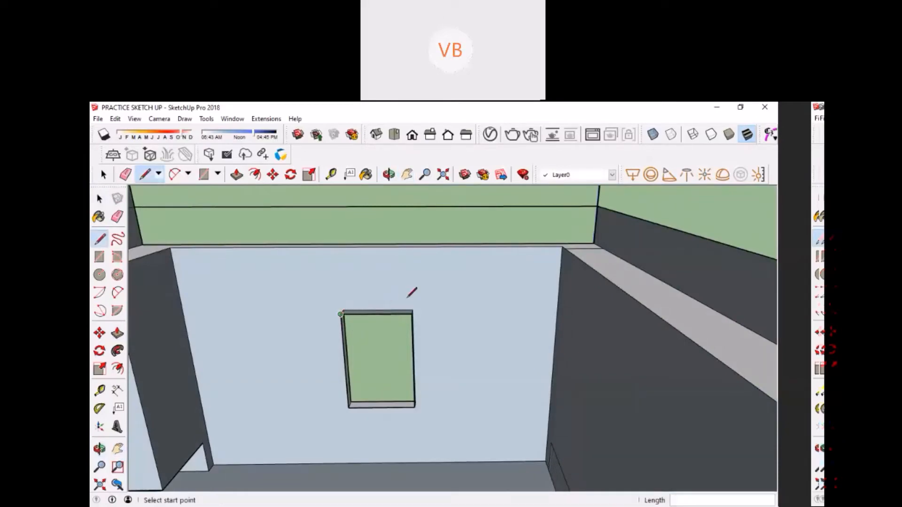
scroll(407, 297, down, 2)
key(space)
middle_drag(447, 315, 497, 314)
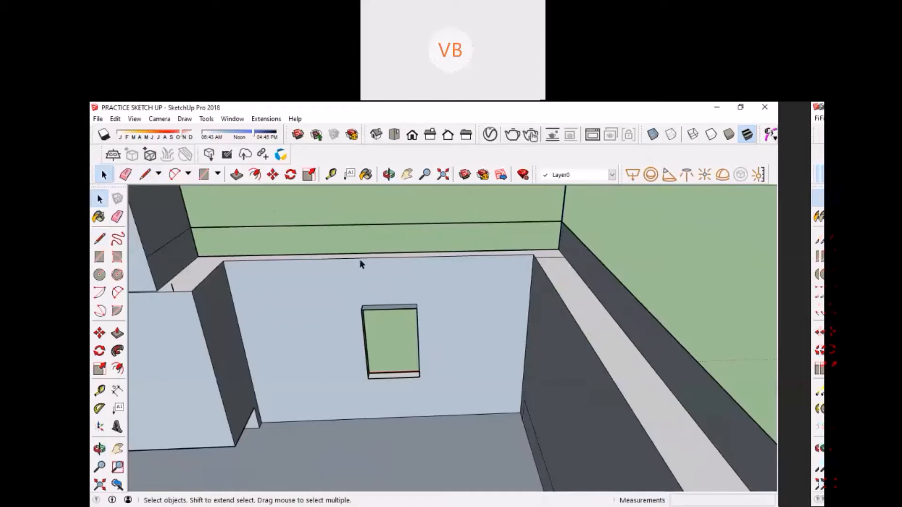
middle_drag(466, 384, 201, 405)
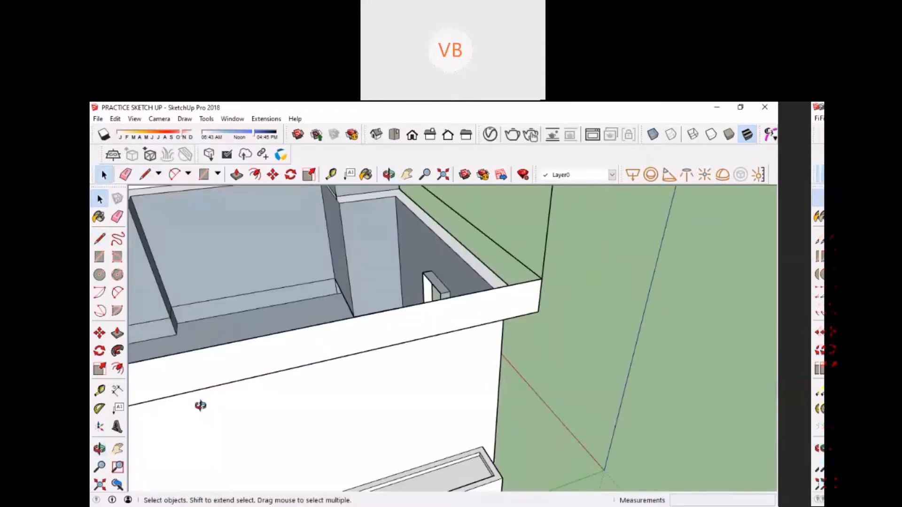
scroll(211, 350, down, 7)
key(h)
drag(353, 341, 162, 406)
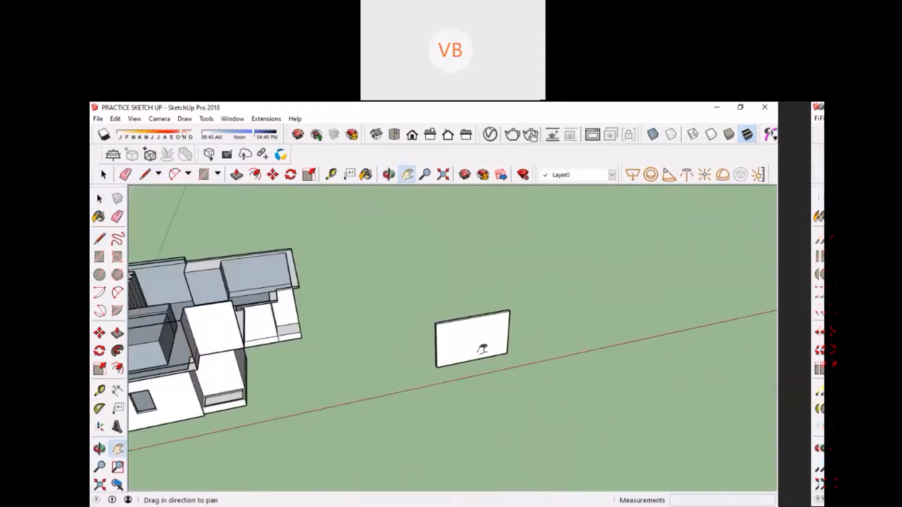
scroll(488, 346, up, 3)
drag(451, 316, 489, 367)
key(space)
middle_drag(489, 367, 445, 378)
click(471, 348)
key(m)
scroll(470, 434, up, 2)
scroll(497, 352, up, 4)
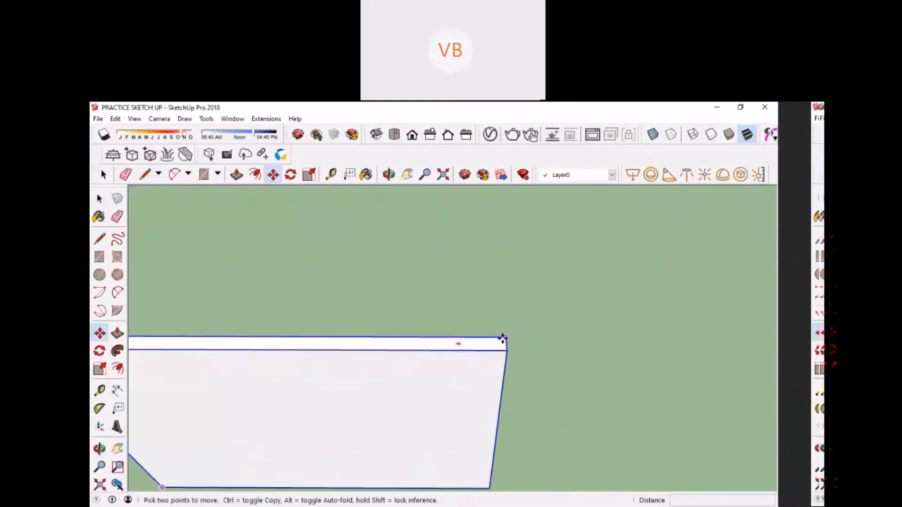
click(504, 337)
key(ctrl)
key(space)
scroll(503, 308, down, 5)
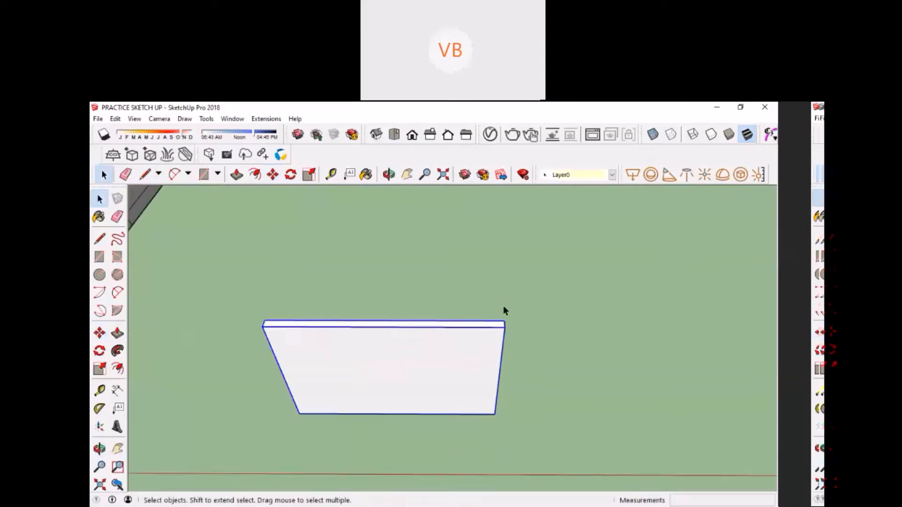
Examine the house from its front corner, including the side wall with the window opening.
key(h)
drag(306, 342, 451, 399)
scroll(450, 399, down, 2)
drag(247, 375, 412, 362)
middle_drag(412, 362, 423, 338)
scroll(375, 371, up, 2)
key(space)
middle_drag(351, 376, 384, 339)
scroll(415, 356, up, 2)
scroll(408, 385, up, 5)
scroll(409, 386, down, 5)
scroll(384, 339, up, 2)
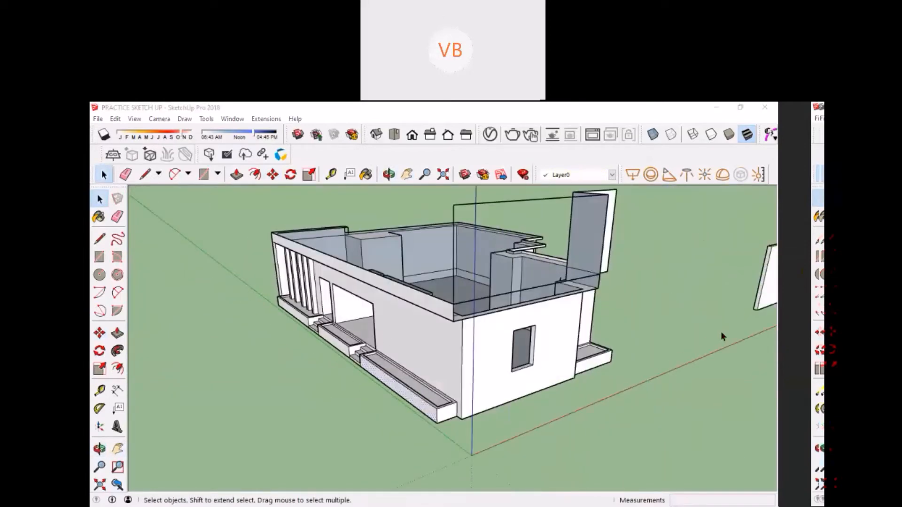
Switch to the Railways model and select the planter box beside the slatted ground-floor wall.
key(alt+Tab)
scroll(349, 393, down, 3)
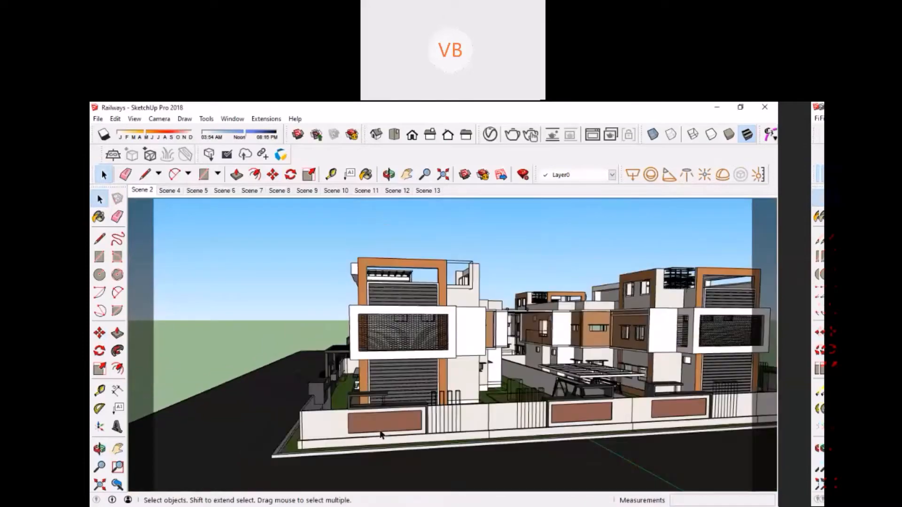
scroll(379, 434, up, 2)
middle_drag(349, 394, 373, 459)
scroll(380, 435, up, 2)
scroll(351, 421, up, 2)
scroll(352, 434, up, 3)
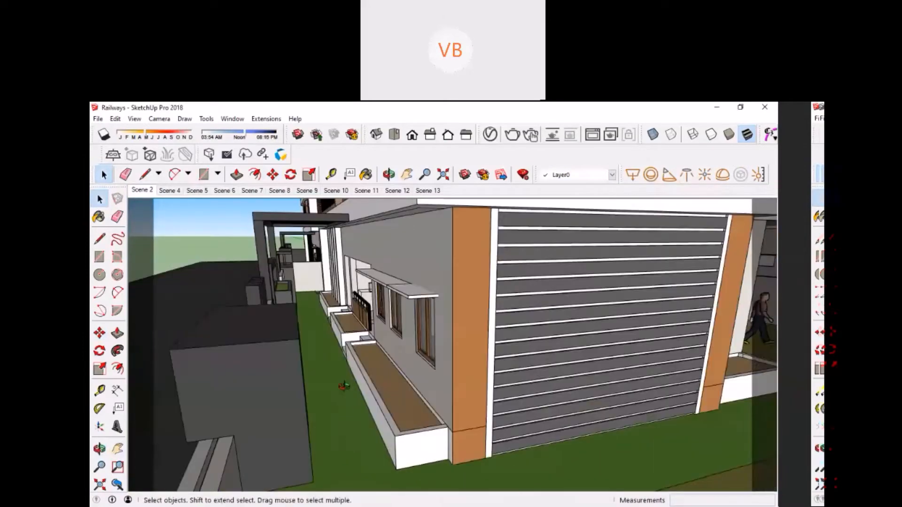
middle_drag(345, 386, 371, 403)
key(space)
click(384, 412)
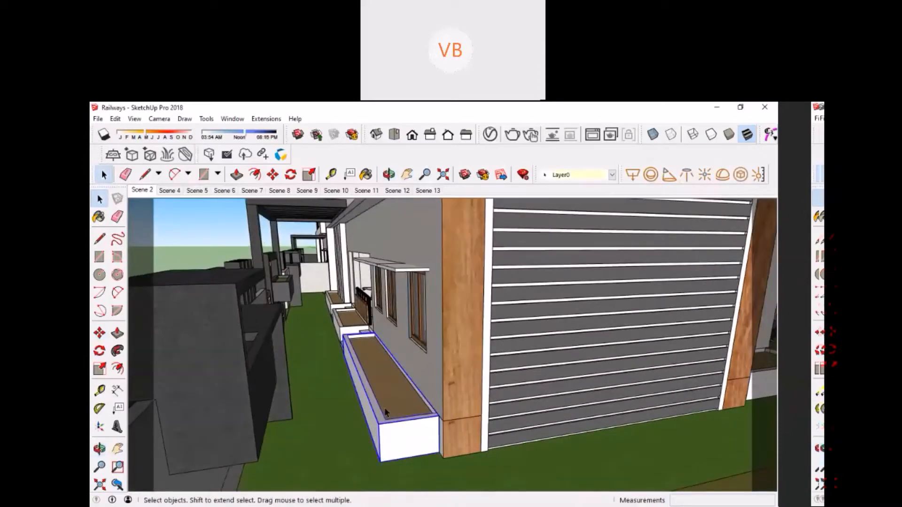
Examine the row of planter boxes and the slatted corner wall of the Railways building.
scroll(329, 350, down, 3)
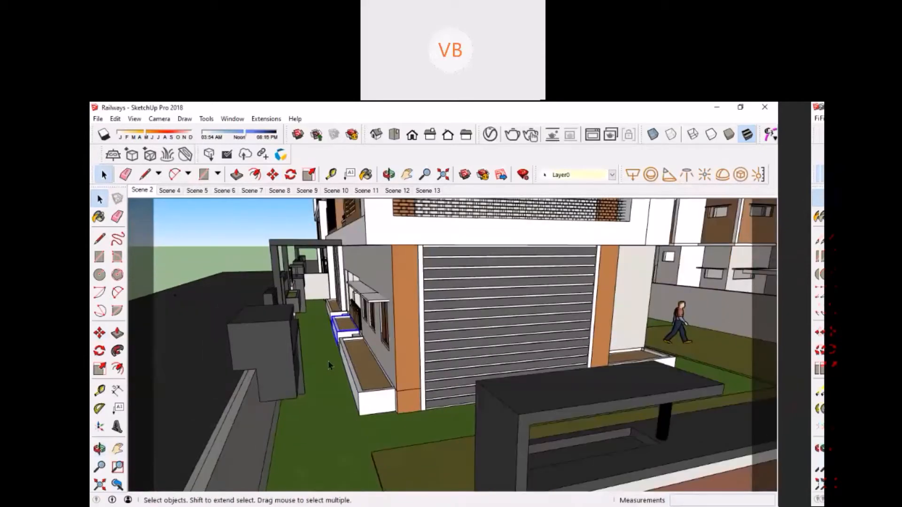
middle_drag(349, 399, 352, 407)
scroll(325, 324, up, 5)
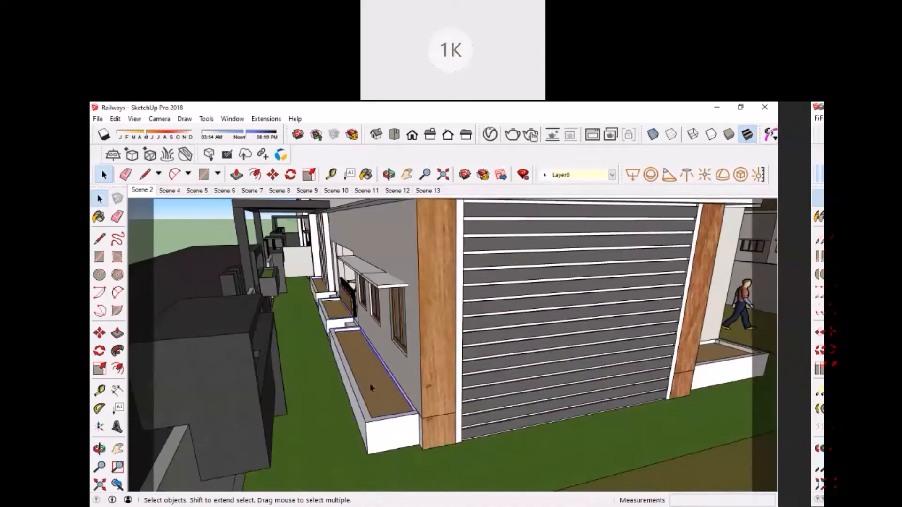
scroll(329, 432, down, 3)
middle_drag(329, 432, 347, 414)
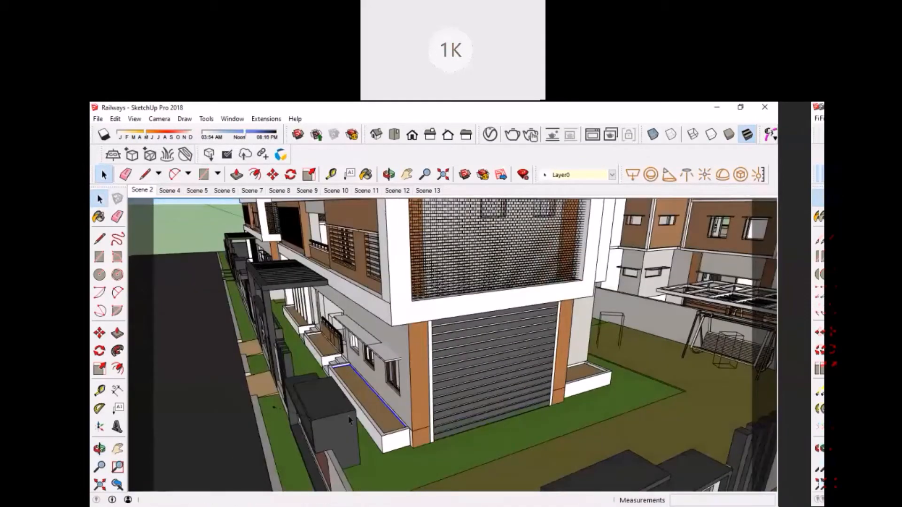
scroll(348, 419, up, 2)
scroll(386, 459, up, 2)
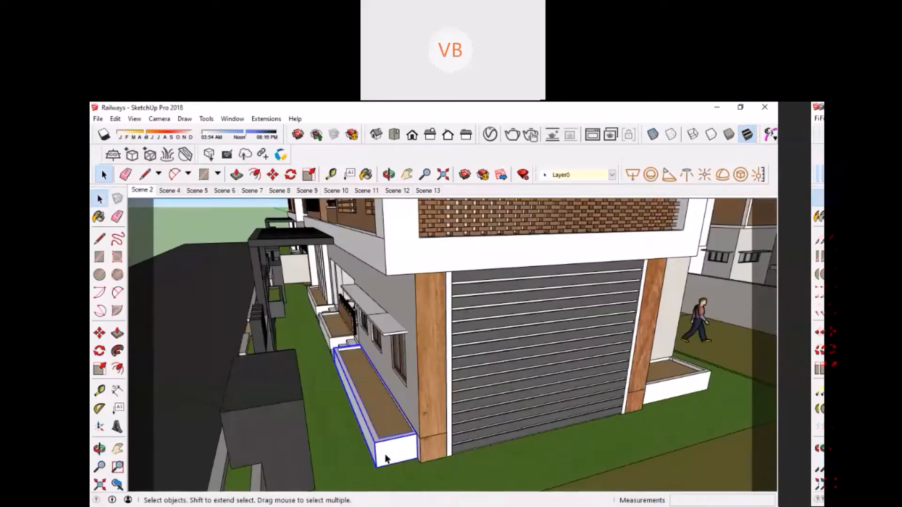
Examine the Railways planter boxes and entrance steps close up, along with the long planter near the corner.
middle_drag(372, 411, 339, 309)
scroll(325, 286, up, 4)
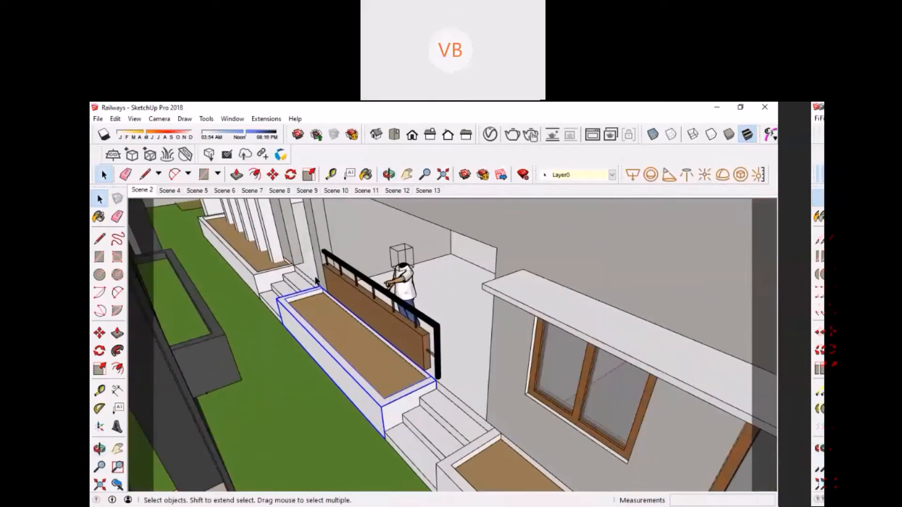
scroll(325, 328, down, 5)
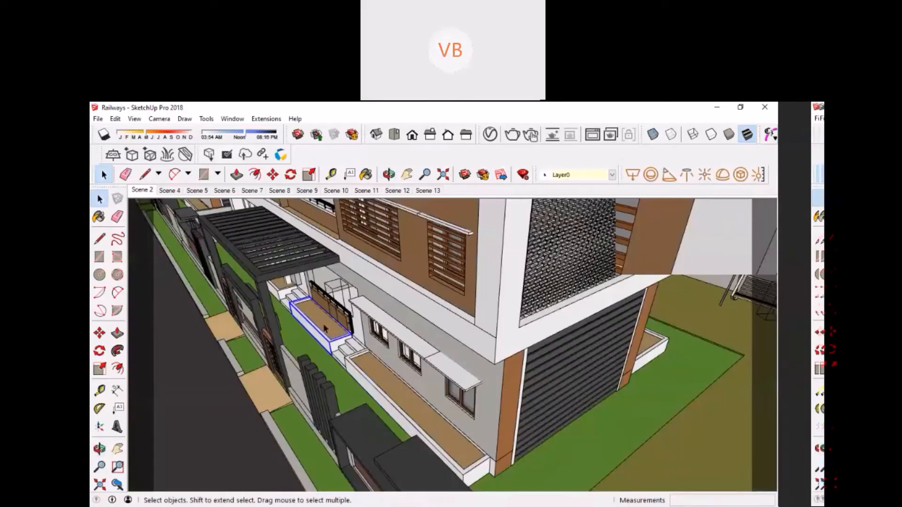
scroll(324, 328, down, 1)
middle_drag(367, 383, 406, 395)
scroll(346, 356, down, 1)
scroll(330, 329, up, 1)
scroll(401, 403, up, 1)
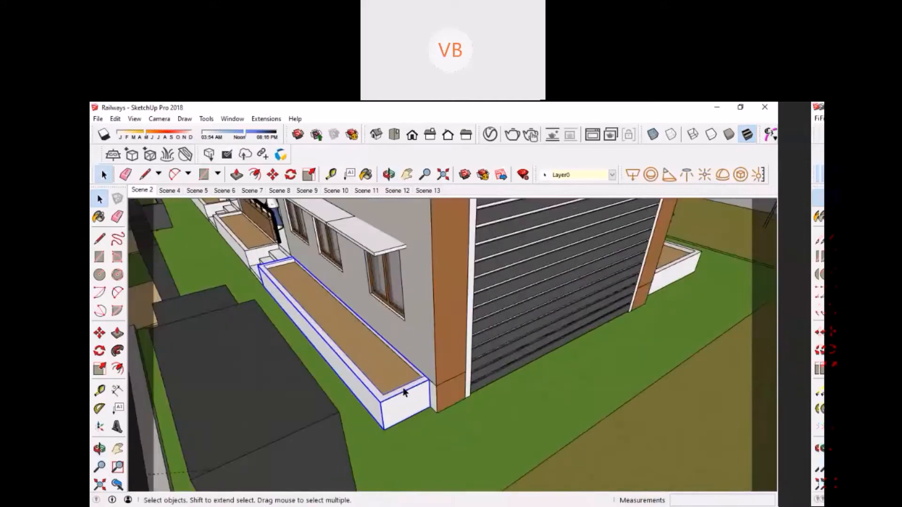
Move the long corner planter box of the Railways building away from the wall along the red axis by about 0.5 m.
scroll(404, 392, up, 1)
key(m)
click(409, 391)
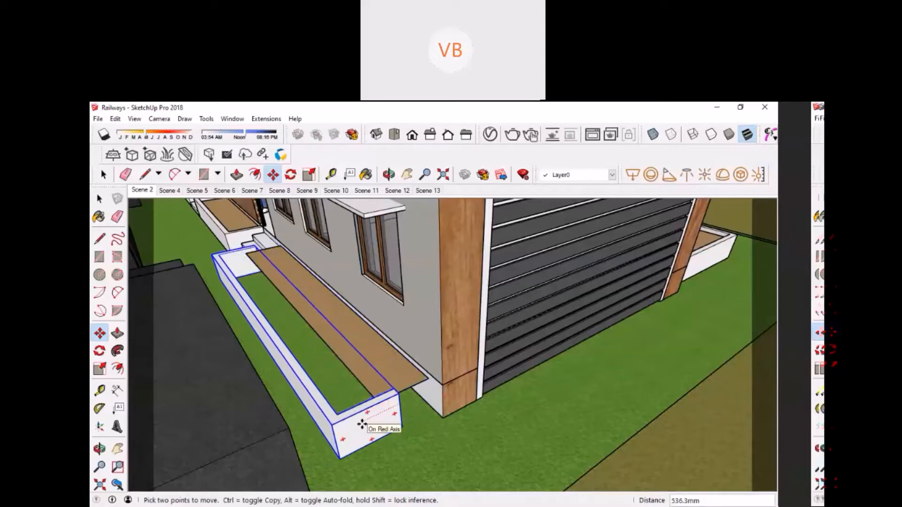
click(369, 423)
key(space)
middle_drag(369, 422, 309, 325)
middle_drag(314, 375, 264, 252)
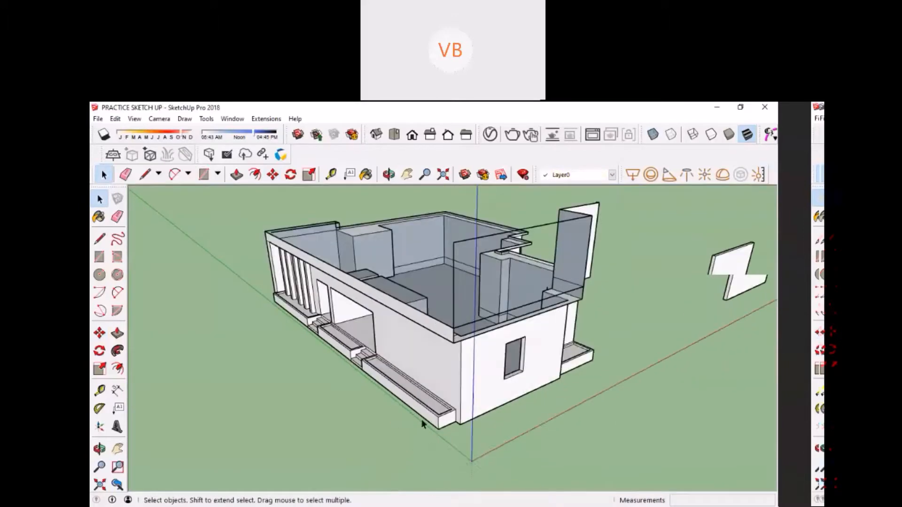
In the practice house model, select all the geometry of the long planter box at the front corner.
scroll(422, 419, up, 5)
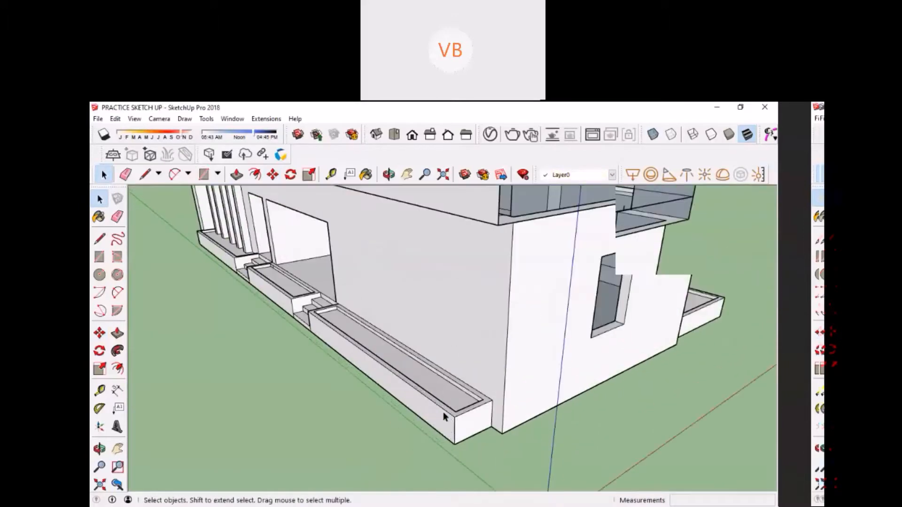
mouse_move(444, 411)
middle_down()
mouse_move(408, 402)
mouse_move(432, 382)
mouse_move(463, 405)
mouse_move(458, 416)
mouse_move(473, 383)
mouse_move(455, 365)
middle_up()
scroll(423, 404, up, 2)
scroll(441, 369, up, 3)
click(445, 359)
scroll(419, 364, down, 2)
scroll(501, 407, down, 3)
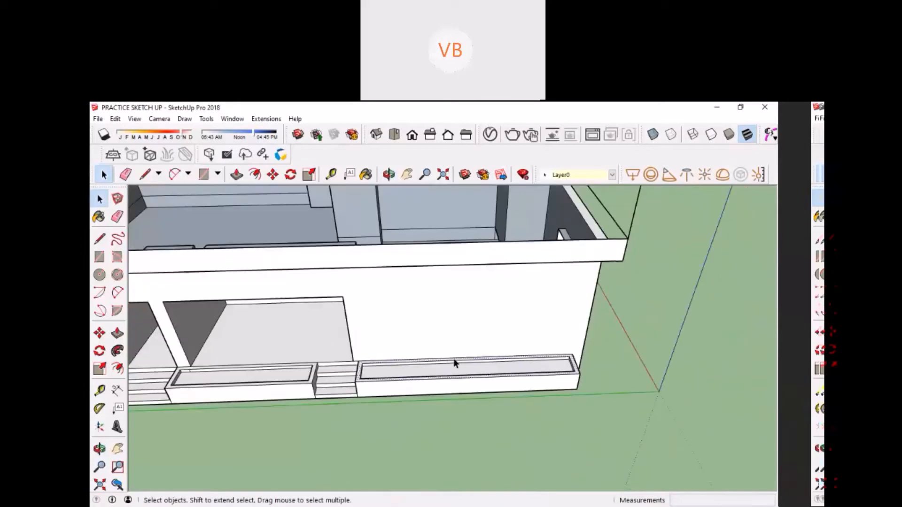
scroll(339, 350, up, 3)
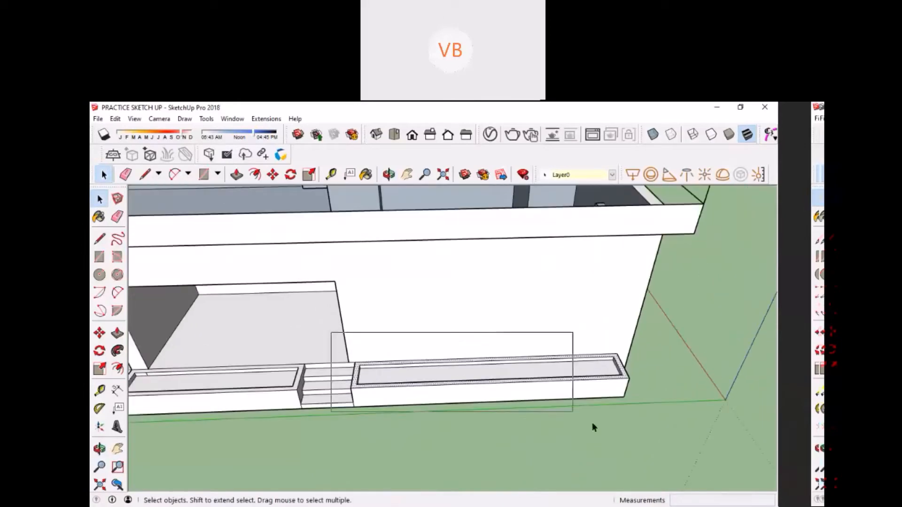
drag(646, 471, 647, 470)
middle_drag(407, 383, 424, 368)
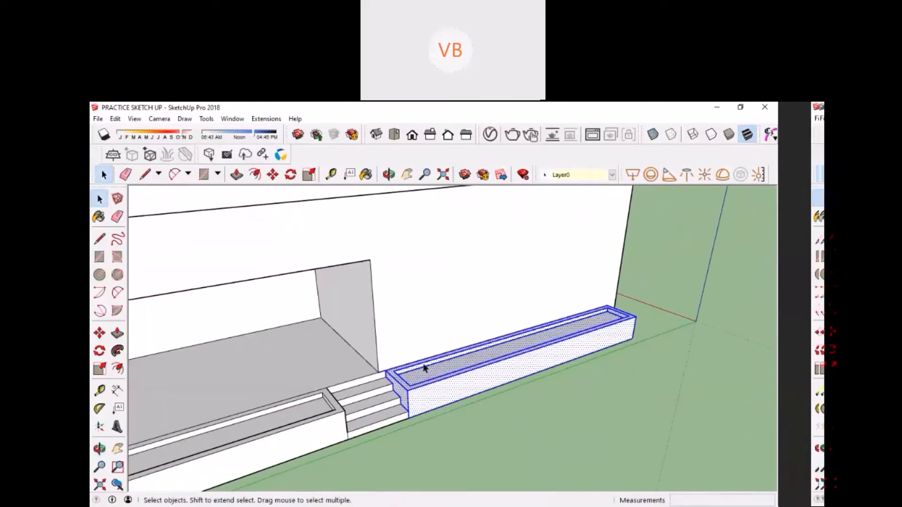
scroll(382, 260, up, 2)
middle_drag(381, 259, 430, 439)
scroll(395, 385, down, 5)
Try to move the selected ungrouped planter geometry to test whether it drags the adjoining wall and steps along.
key(m)
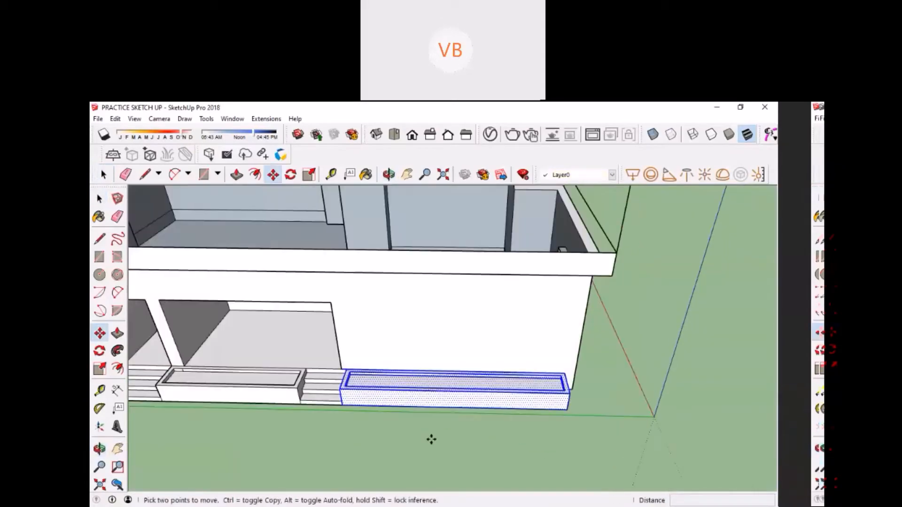
click(431, 439)
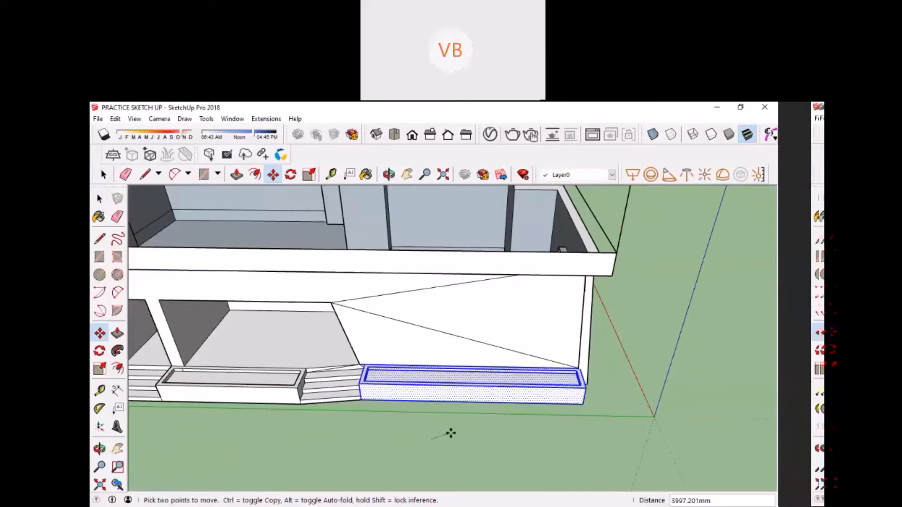
click(430, 439)
key(space)
middle_drag(460, 443, 503, 383)
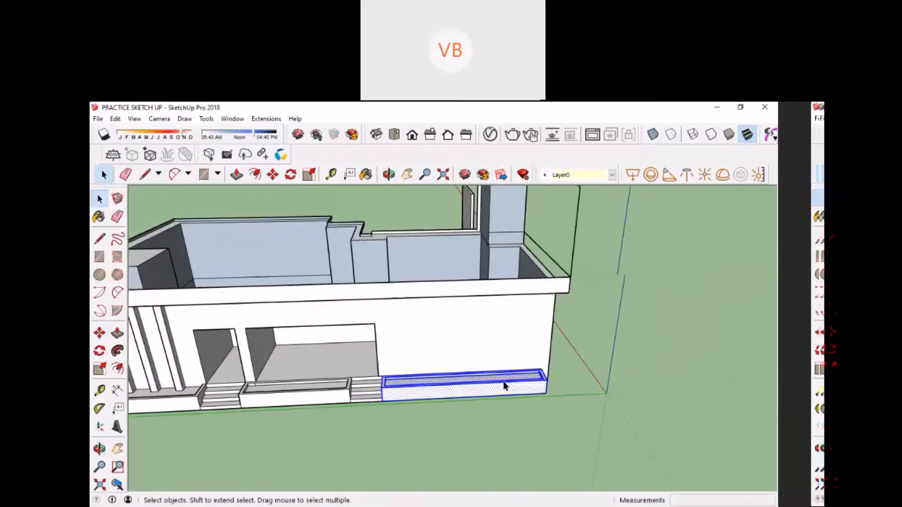
Make the selected geometry of the long planter box into a group.
scroll(503, 383, up, 1)
key(m)
scroll(416, 407, up, 2)
scroll(414, 407, down, 1)
key(space)
scroll(356, 370, up, 1)
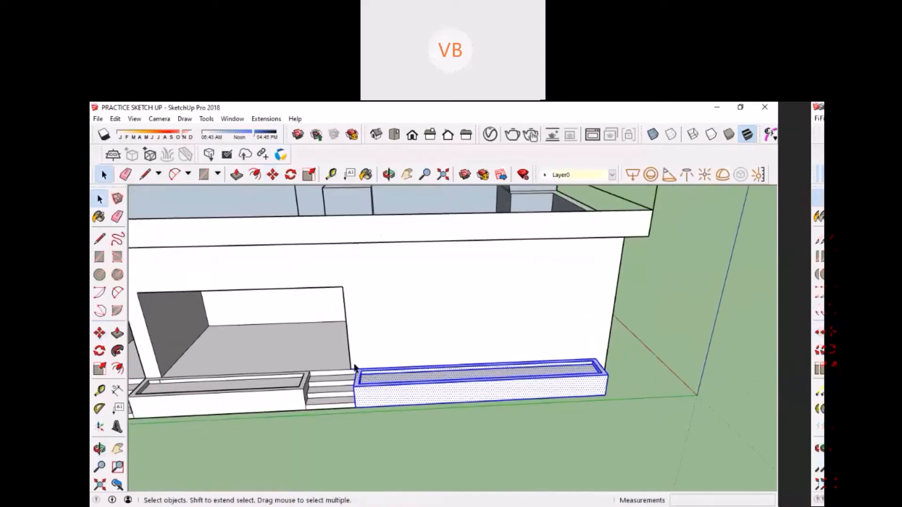
scroll(368, 362, down, 2)
scroll(374, 359, up, 2)
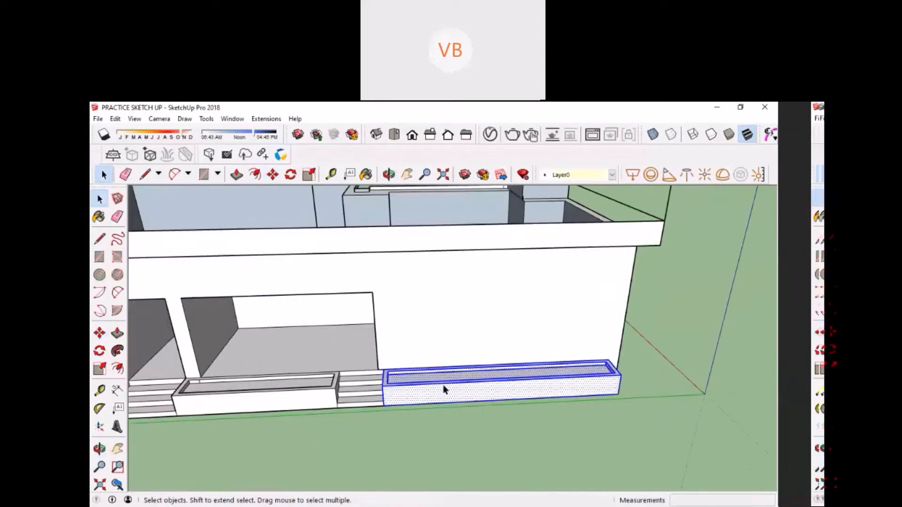
right_click(436, 394)
click(470, 278)
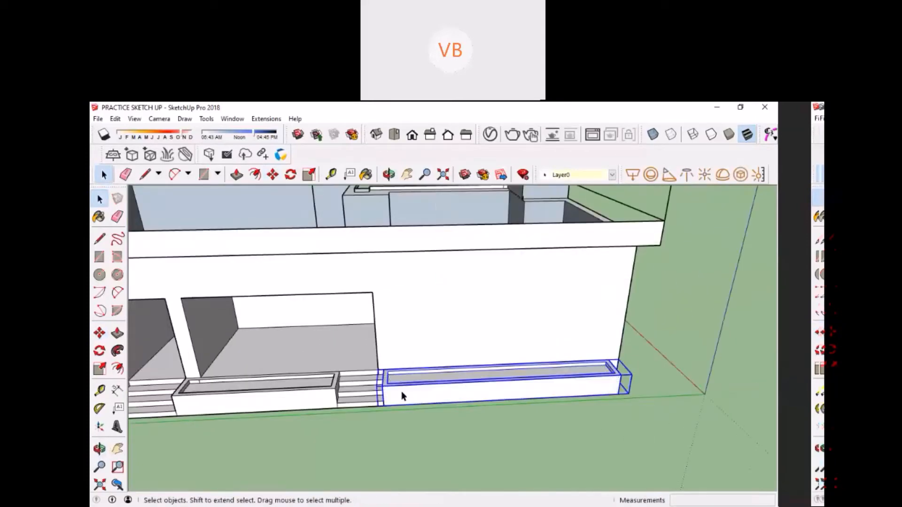
Try moving the grouped planter away from the house front and back again.
scroll(403, 418, up, 1)
key(m)
click(403, 421)
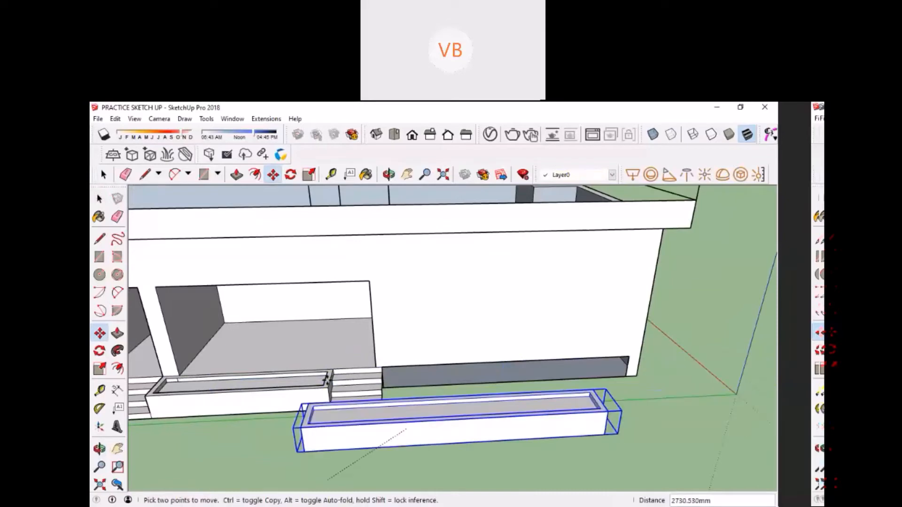
click(404, 432)
key(space)
click(477, 423)
scroll(434, 396, down, 2)
middle_drag(434, 396, 420, 404)
scroll(421, 404, up, 2)
Convert the long planter group at the house front into a component.
click(422, 388)
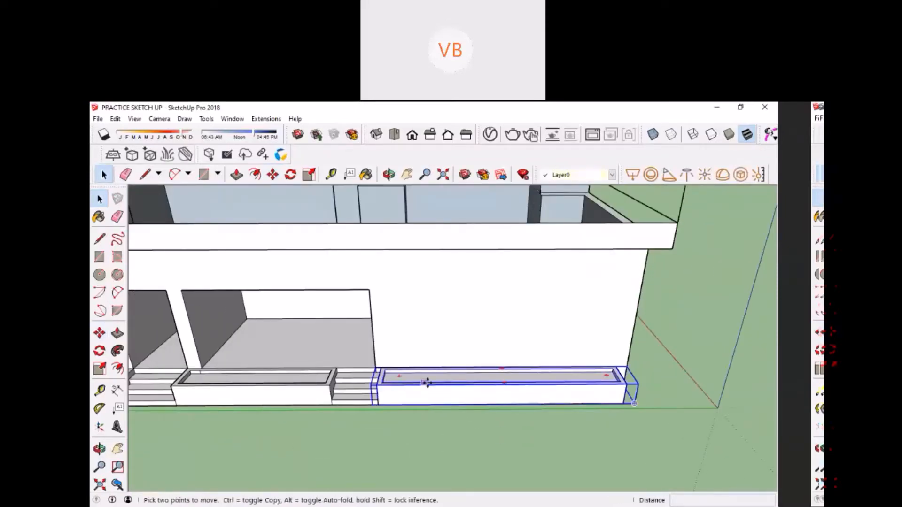
key(m)
scroll(391, 405, up, 1)
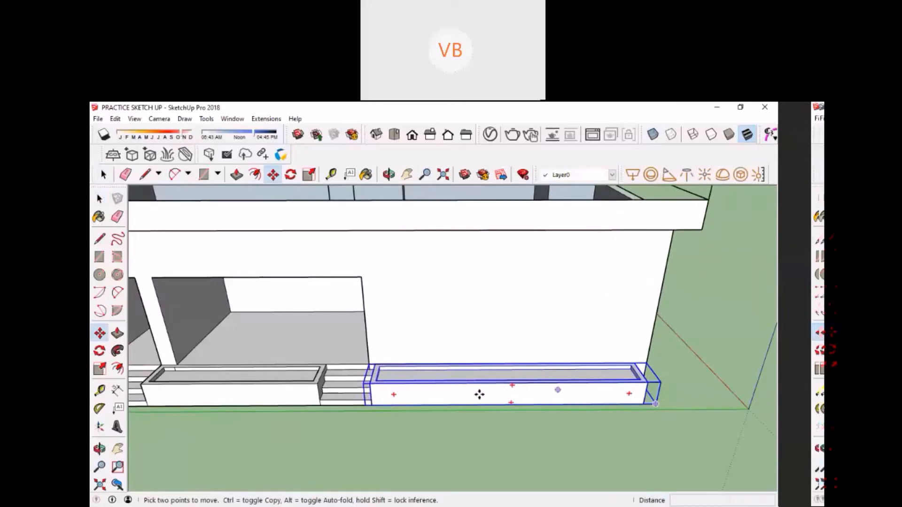
middle_drag(553, 418, 619, 437)
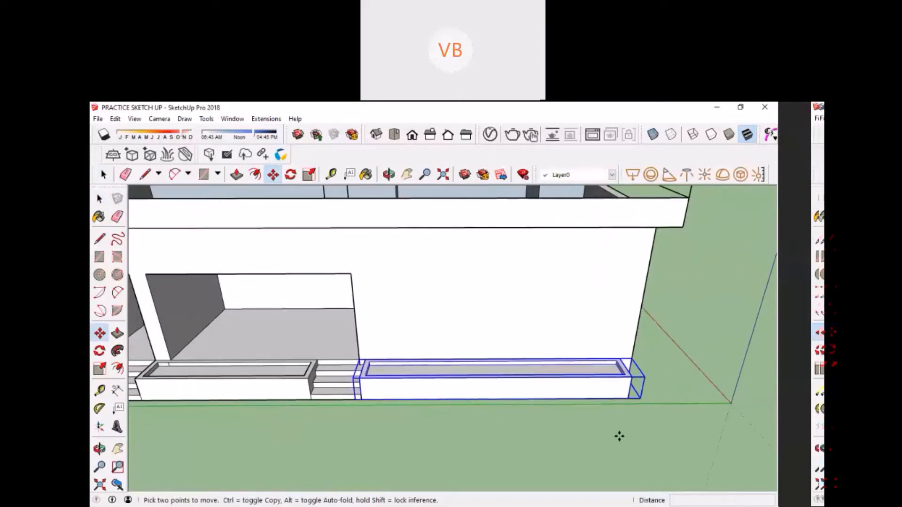
scroll(583, 409, down, 5)
scroll(605, 420, up, 3)
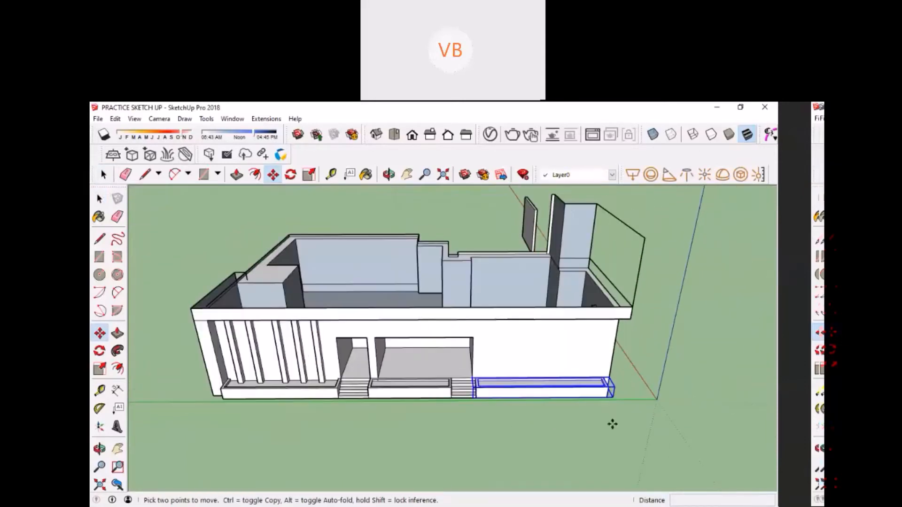
key(space)
scroll(540, 390, up, 3)
right_click(531, 386)
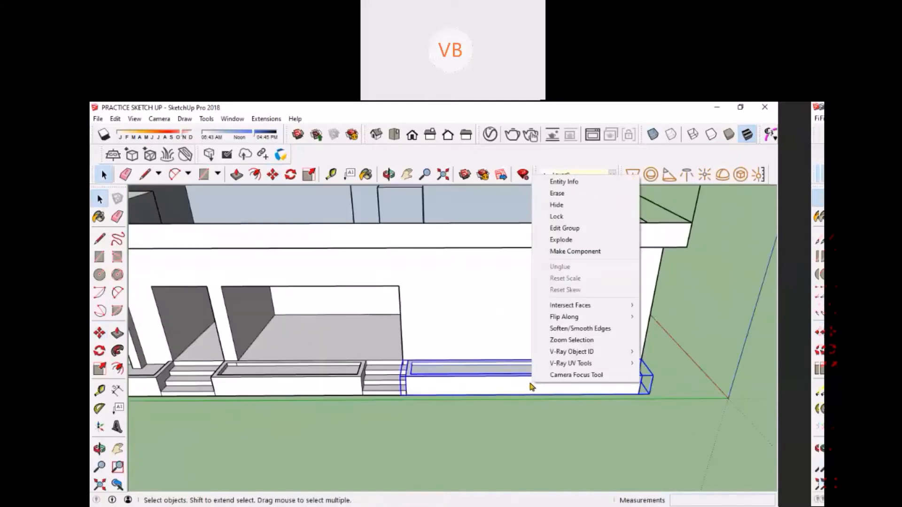
click(572, 253)
click(465, 419)
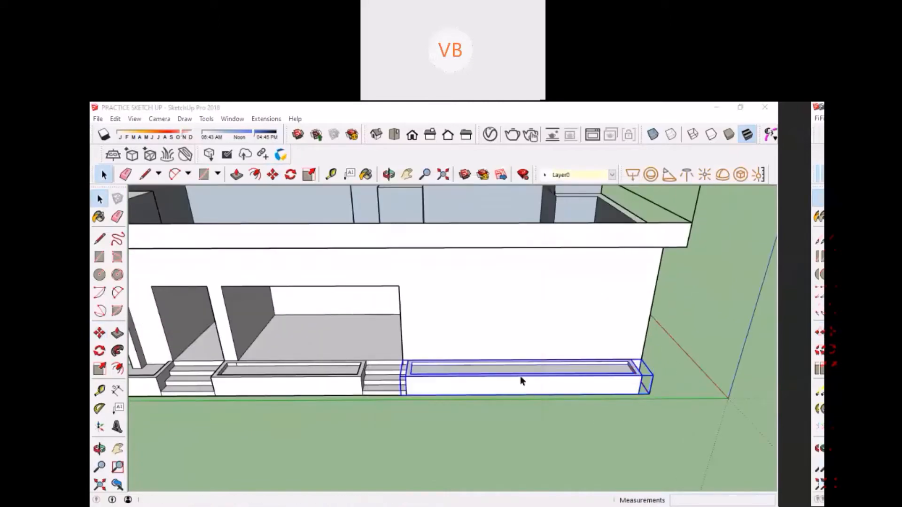
Copy the planter component along the green axis to a free spot beyond the house corner.
key(m)
scroll(501, 385, down, 6)
key(ctrl)
click(449, 431)
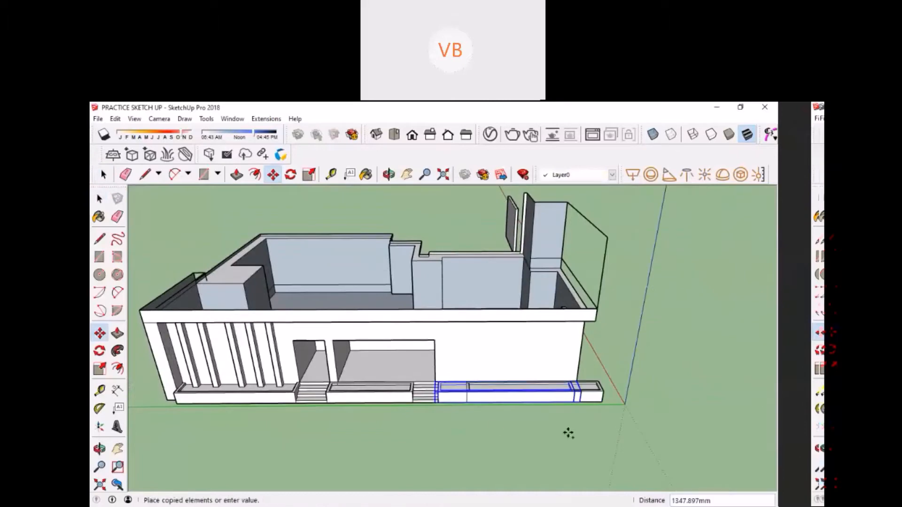
click(646, 432)
key(space)
scroll(556, 411, up, 2)
Edit the planter component at the house front and push its inner floor face down by about 206 mm.
double_click(531, 396)
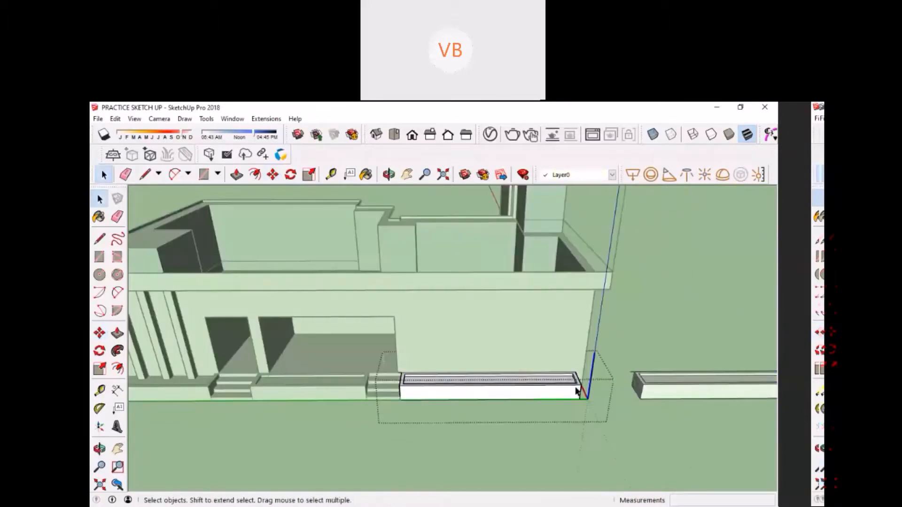
middle_drag(576, 391, 463, 388)
scroll(467, 393, up, 6)
key(p)
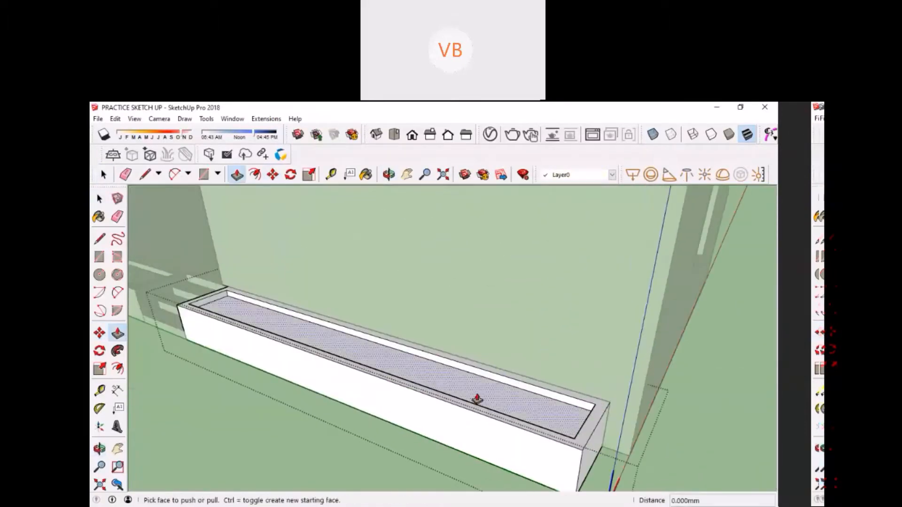
drag(476, 399, 478, 405)
scroll(478, 405, down, 3)
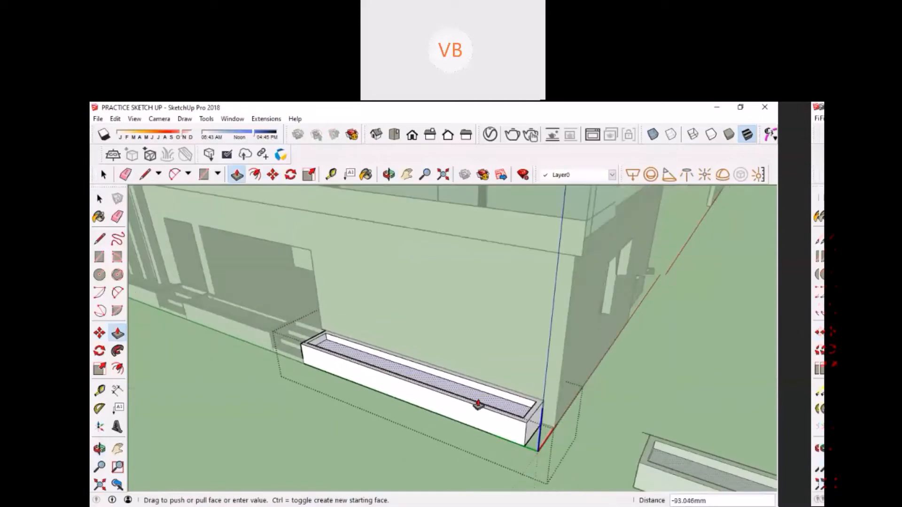
middle_drag(478, 405, 517, 385)
shift+middle_drag(517, 385, 614, 370)
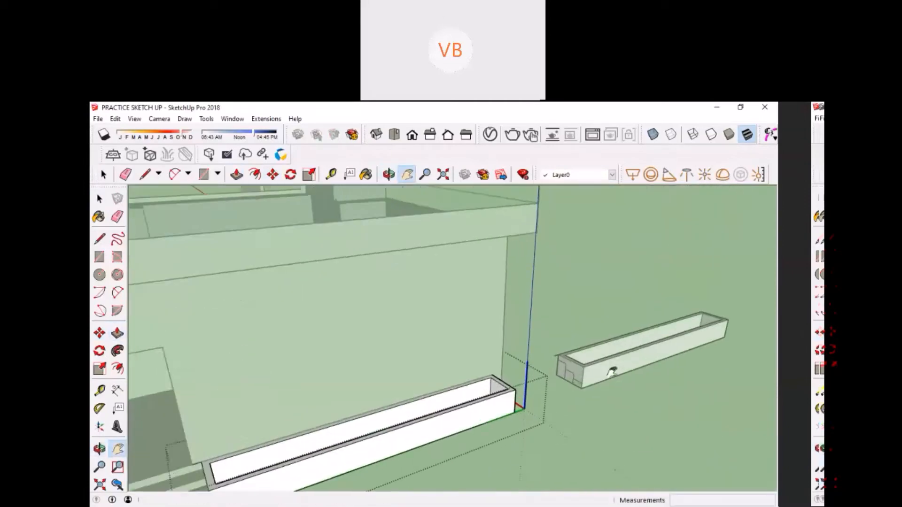
scroll(614, 370, up, 1)
scroll(545, 385, up, 1)
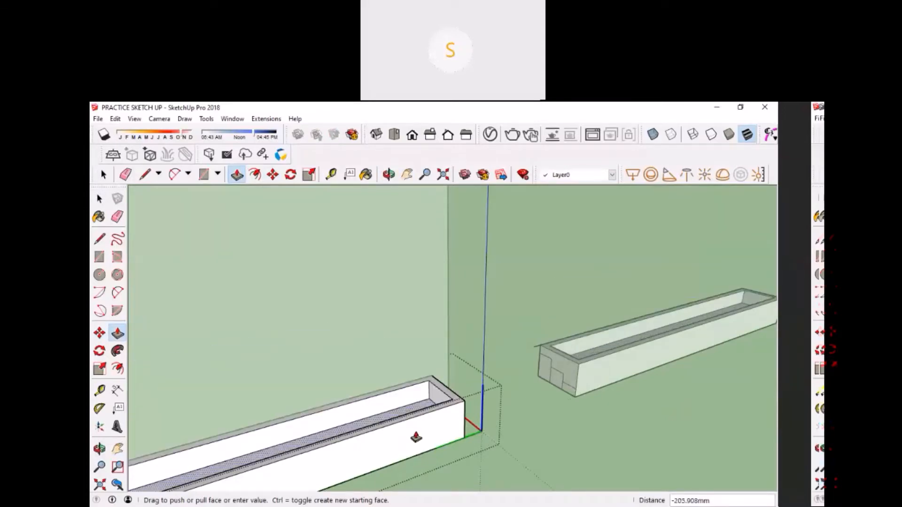
key(space)
Finish editing the planter component and delete its copy beyond the house corner.
middle_drag(485, 374, 413, 381)
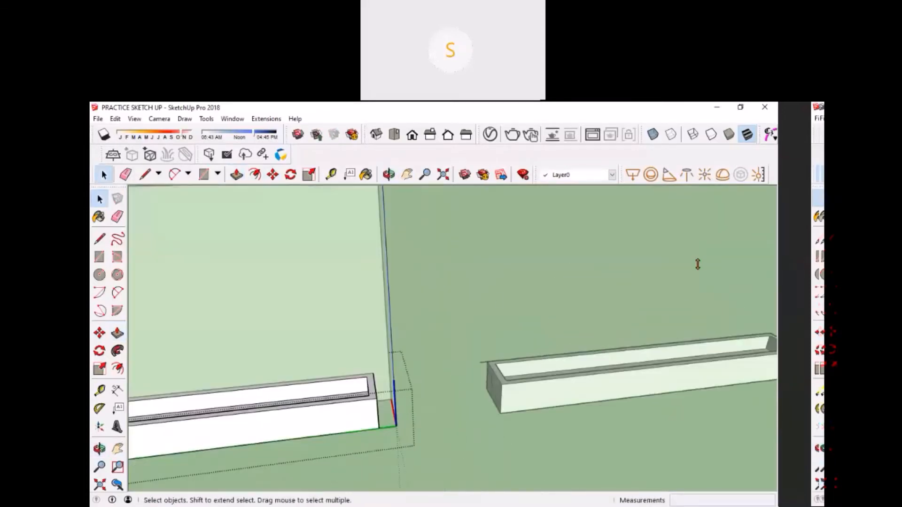
middle_drag(525, 347, 442, 381)
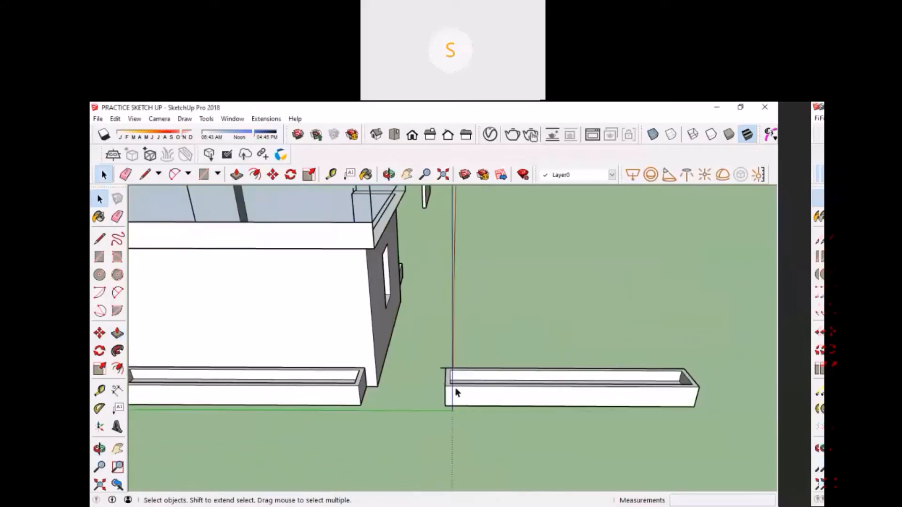
key(Delete)
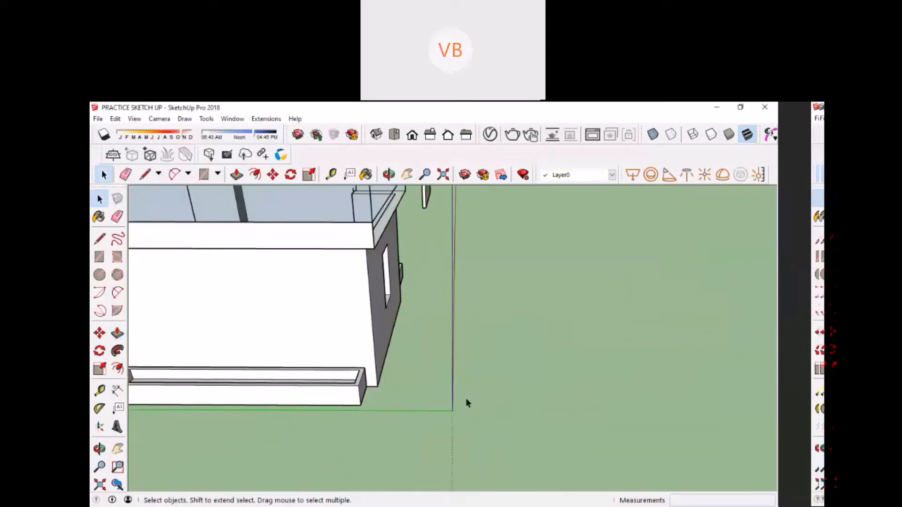
Copy the entrance steps beside the long planter about 10877 mm along the green axis to a free spot beyond the house corner.
shift+middle_drag(433, 392, 429, 344)
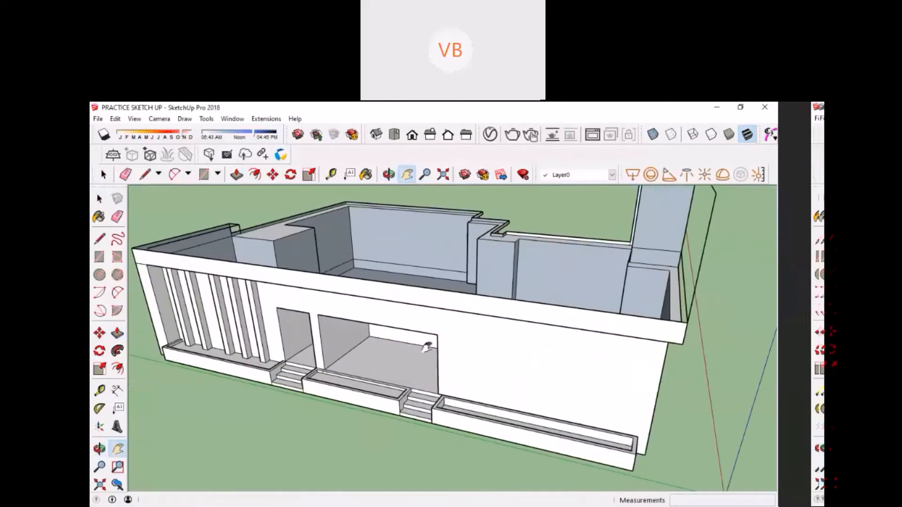
scroll(410, 403, up, 3)
click(409, 444)
scroll(406, 354, up, 1)
middle_drag(392, 413, 410, 380)
scroll(406, 355, down, 3)
scroll(449, 402, up, 3)
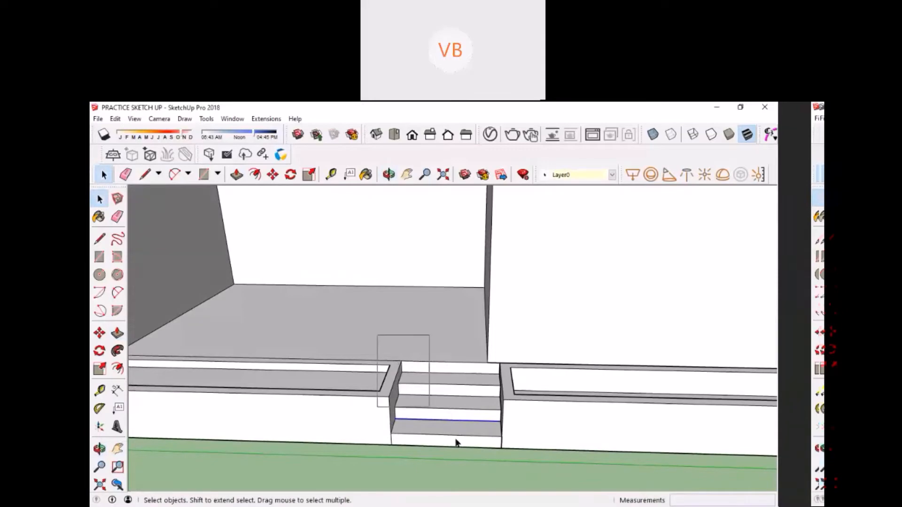
drag(524, 482, 524, 483)
key(m)
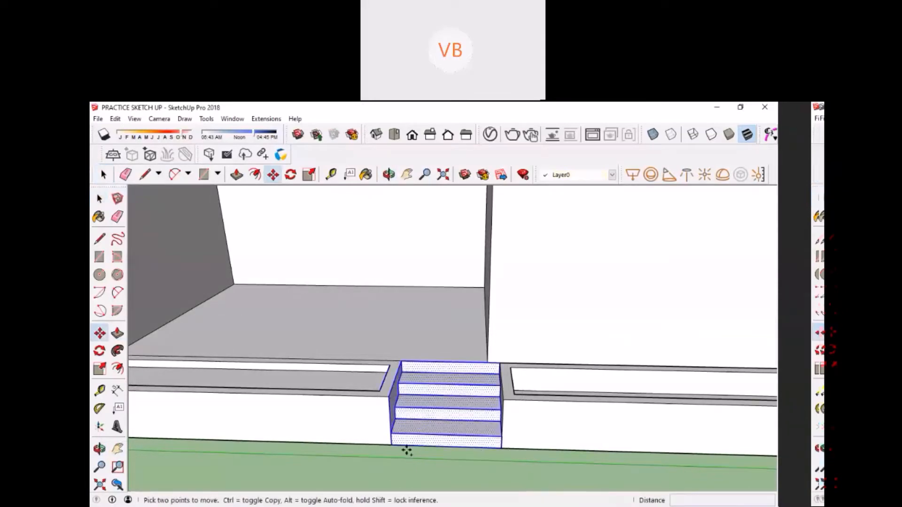
click(405, 447)
key(ctrl)
scroll(438, 443, down, 4)
shift+middle_drag(514, 437, 246, 429)
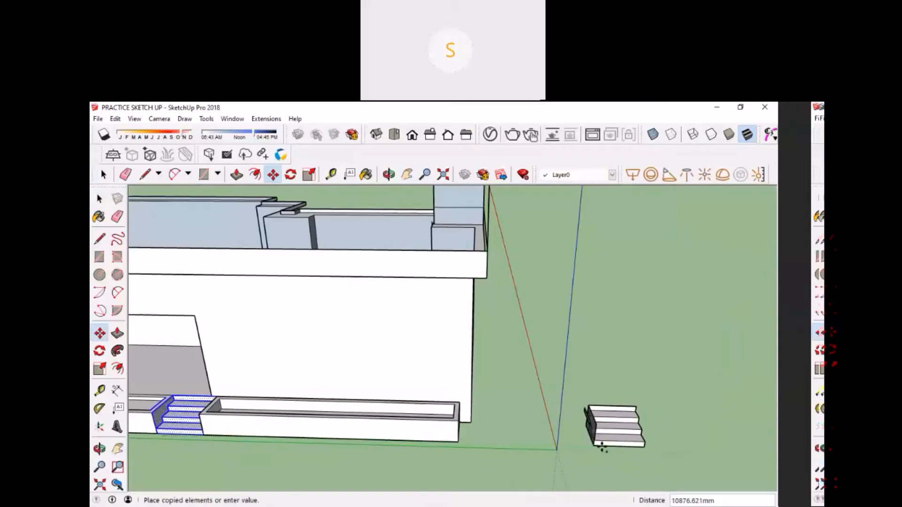
click(628, 434)
key(space)
Erase the stray planter face and edges copied along with the steps.
scroll(629, 434, up, 3)
shift+middle_drag(629, 435, 278, 319)
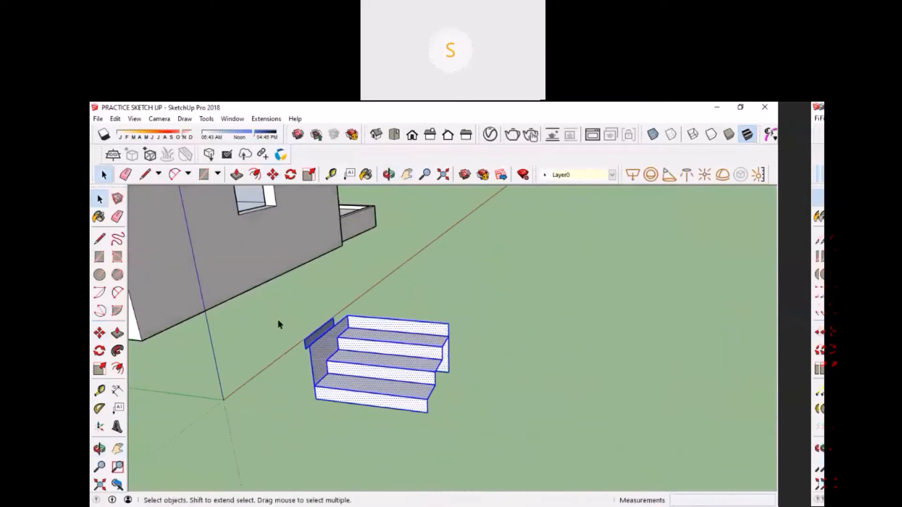
click(277, 319)
scroll(328, 368, up, 2)
key(e)
scroll(310, 339, up, 3)
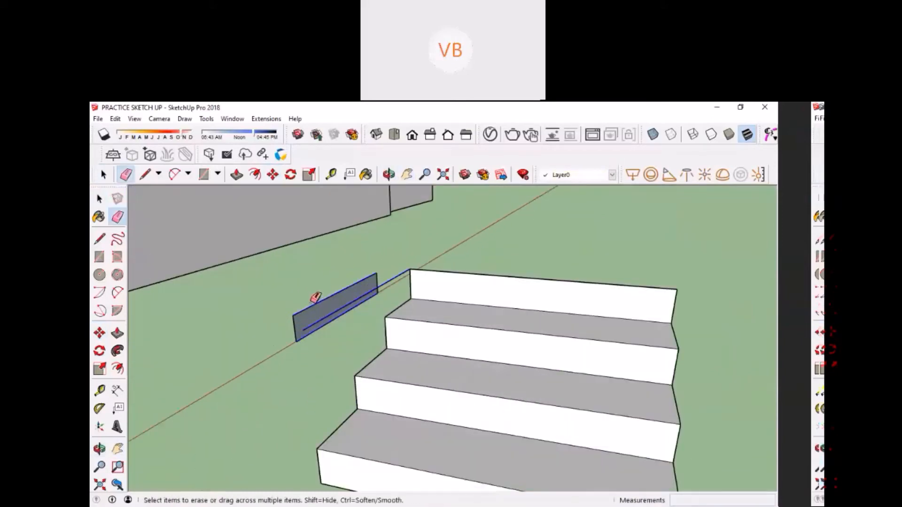
drag(313, 298, 304, 329)
Draw lines along the base of the copied steps to close their open side with faces.
scroll(378, 270, down, 4)
shift+middle_drag(615, 346, 516, 337)
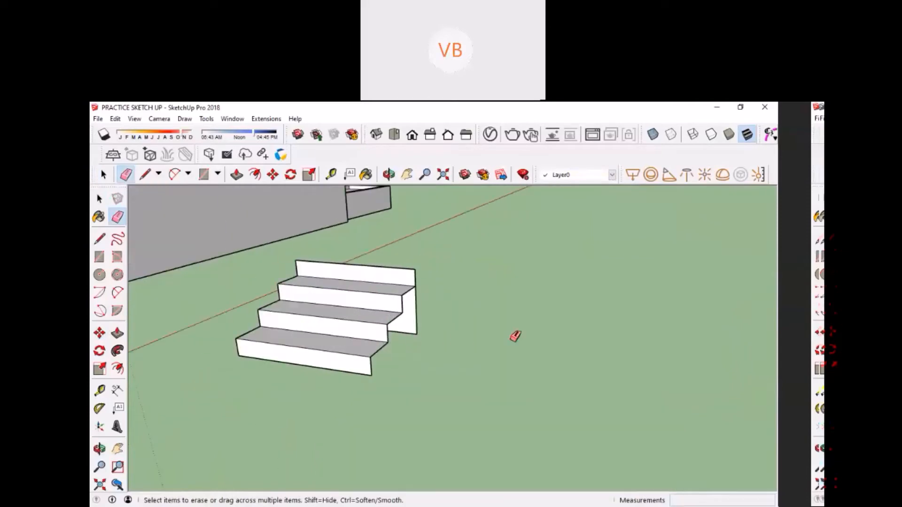
mouse_move(360, 329)
middle_down()
mouse_move(312, 312)
mouse_move(423, 369)
mouse_move(310, 372)
mouse_move(358, 323)
mouse_move(375, 346)
middle_up()
scroll(311, 312, up, 1)
key(l)
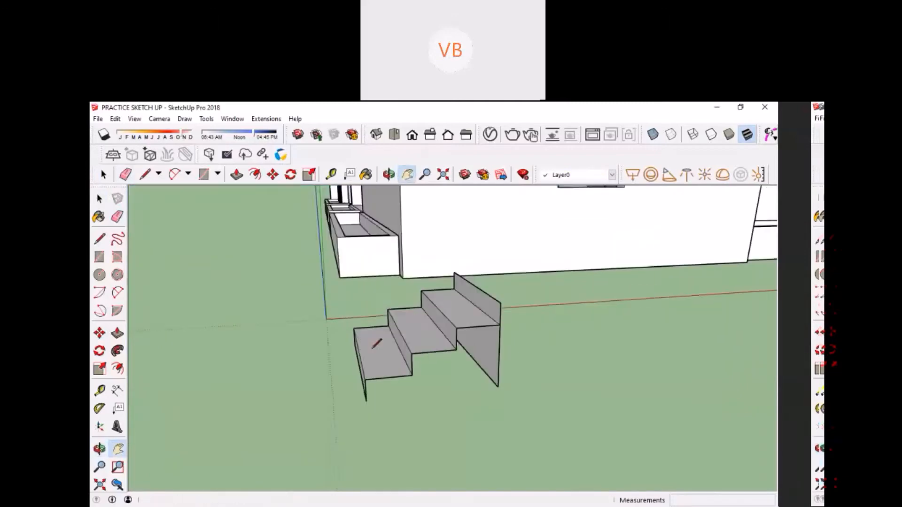
scroll(372, 357, up, 3)
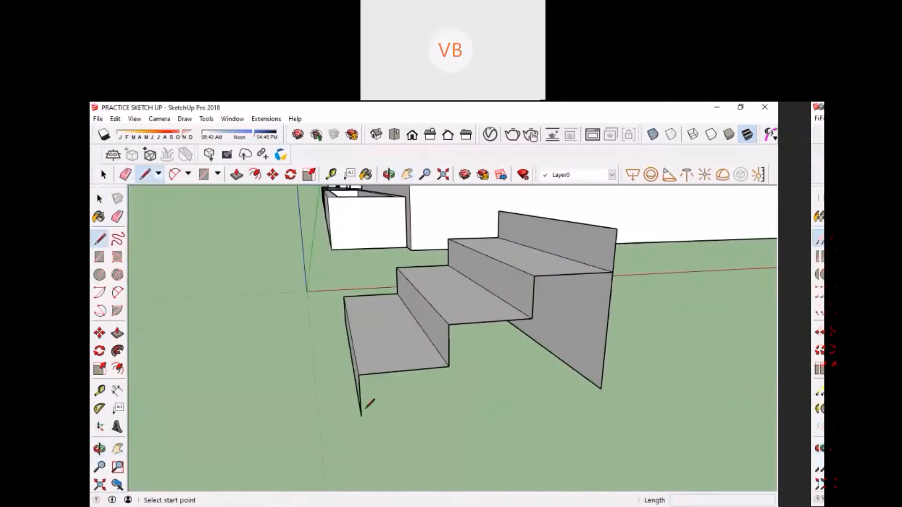
click(603, 400)
mouse_move(569, 373)
middle_down()
mouse_move(390, 360)
mouse_move(715, 362)
mouse_move(359, 328)
mouse_move(347, 359)
middle_up()
Erase the dividing lines on the side of the copied steps and the riser projecting above their top tread.
key(e)
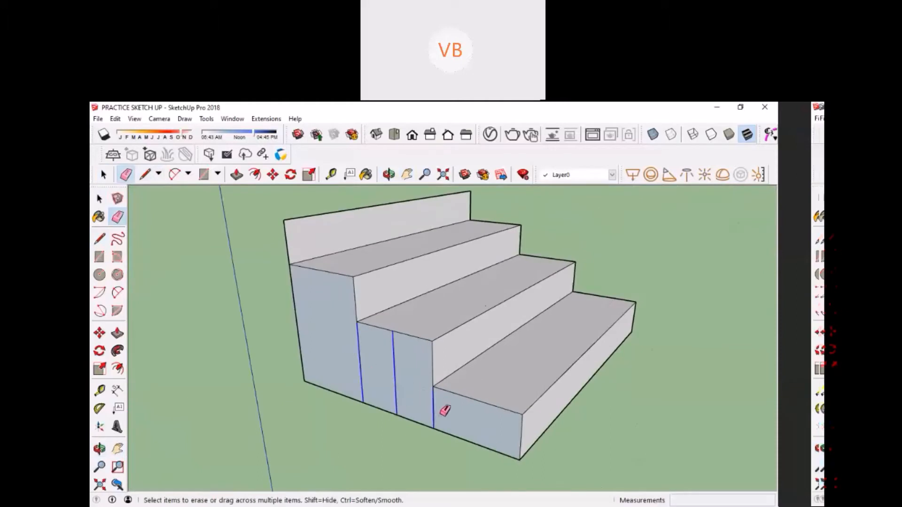
mouse_move(409, 368)
middle_down()
mouse_move(388, 352)
mouse_move(242, 343)
mouse_move(381, 353)
mouse_move(328, 362)
mouse_move(525, 409)
mouse_move(358, 332)
mouse_move(463, 343)
mouse_move(411, 356)
mouse_move(501, 342)
mouse_move(453, 312)
mouse_move(371, 295)
mouse_move(375, 284)
middle_up()
click(359, 269)
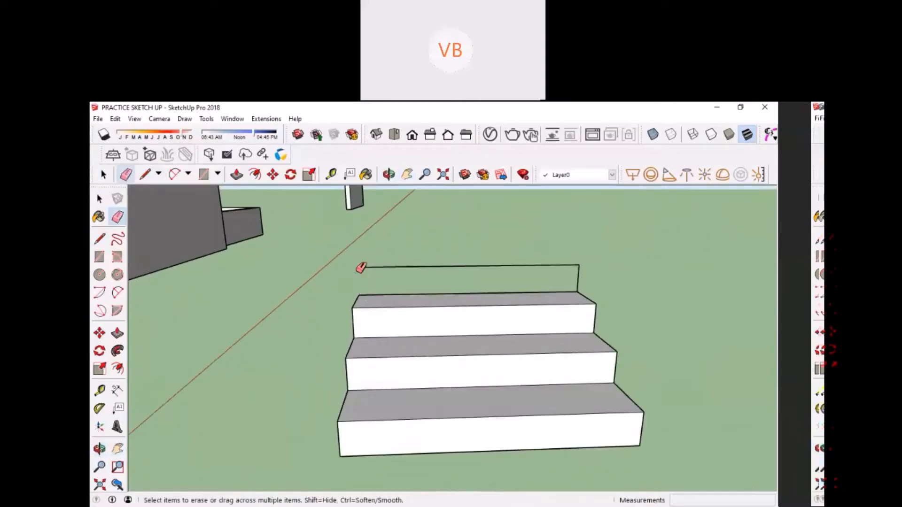
mouse_move(583, 262)
middle_down()
mouse_move(463, 305)
mouse_move(268, 346)
middle_up()
Examine the closed sides of the copied steps and compare the copy with the original steps in the facade.
key(space)
middle_drag(527, 393, 562, 393)
click(427, 386)
scroll(467, 387, up, 2)
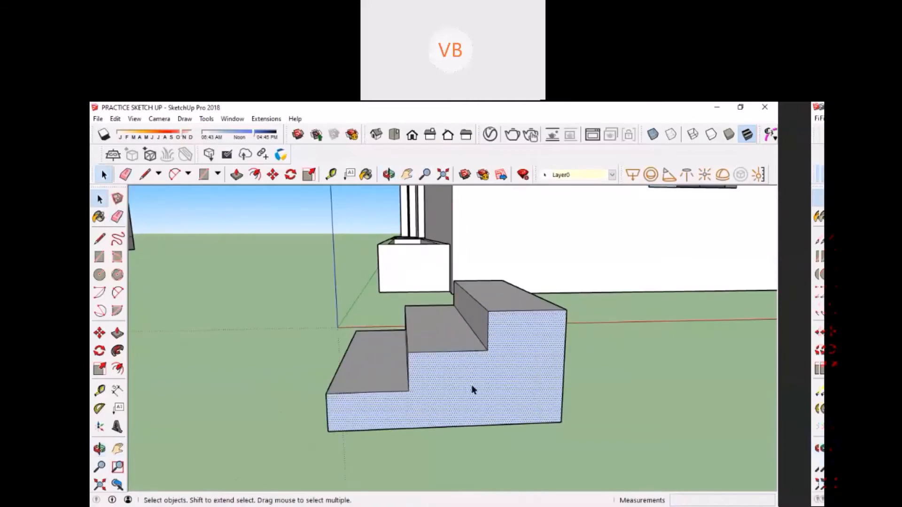
middle_drag(473, 386, 349, 379)
scroll(475, 374, down, 3)
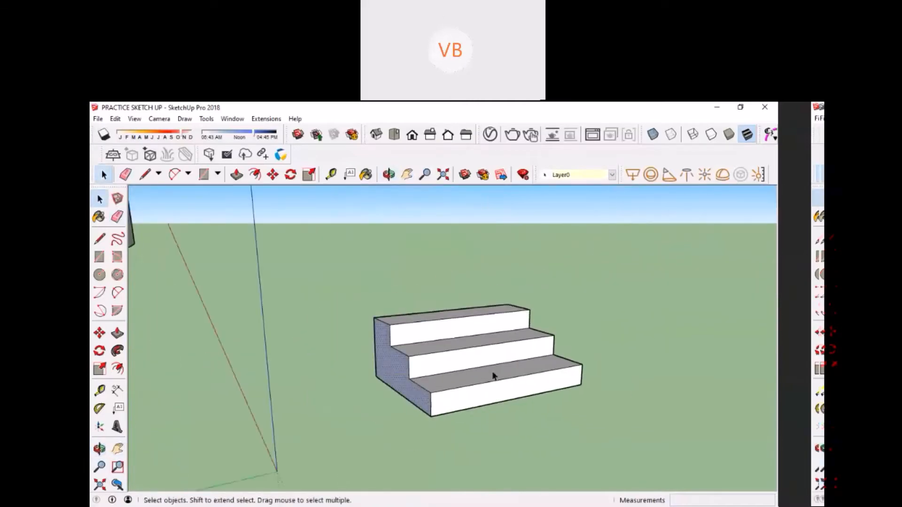
scroll(403, 370, up, 5)
scroll(401, 367, down, 3)
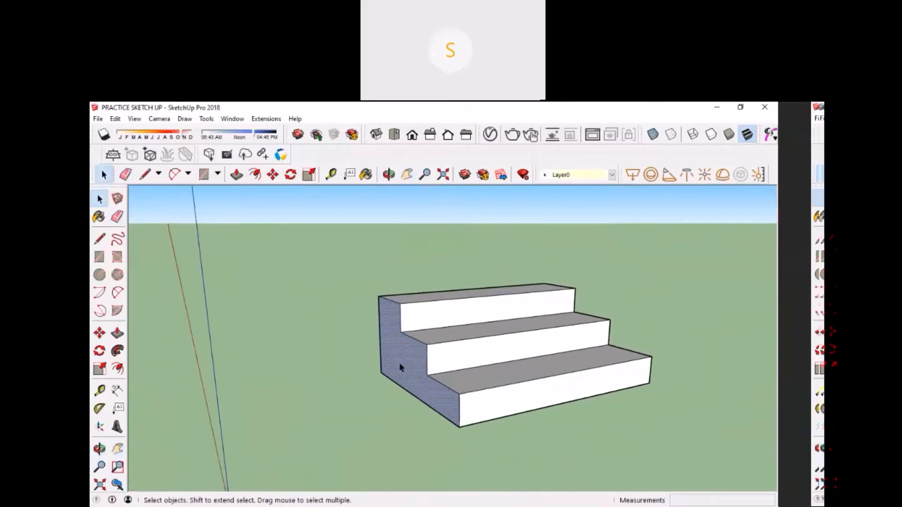
middle_drag(401, 369, 462, 335)
shift+middle_drag(370, 358, 420, 388)
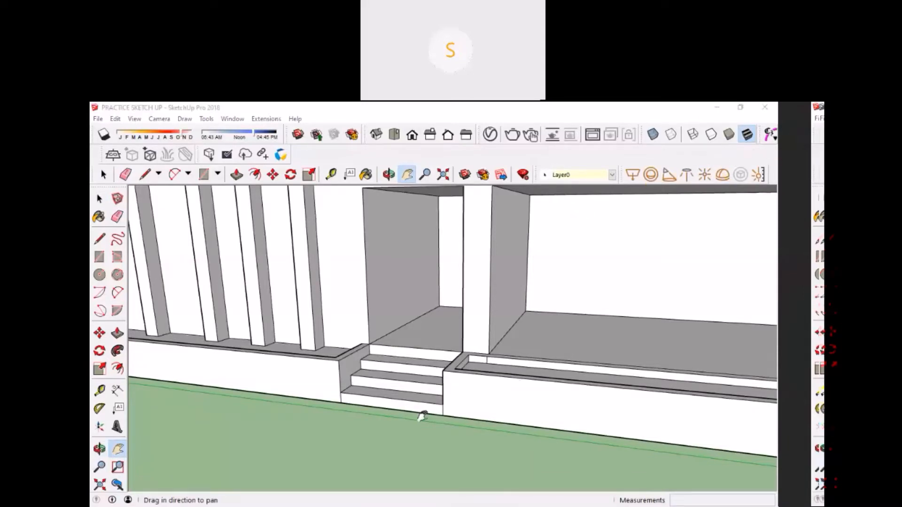
scroll(378, 344, down, 4)
drag(485, 370, 355, 345)
scroll(354, 344, down, 2)
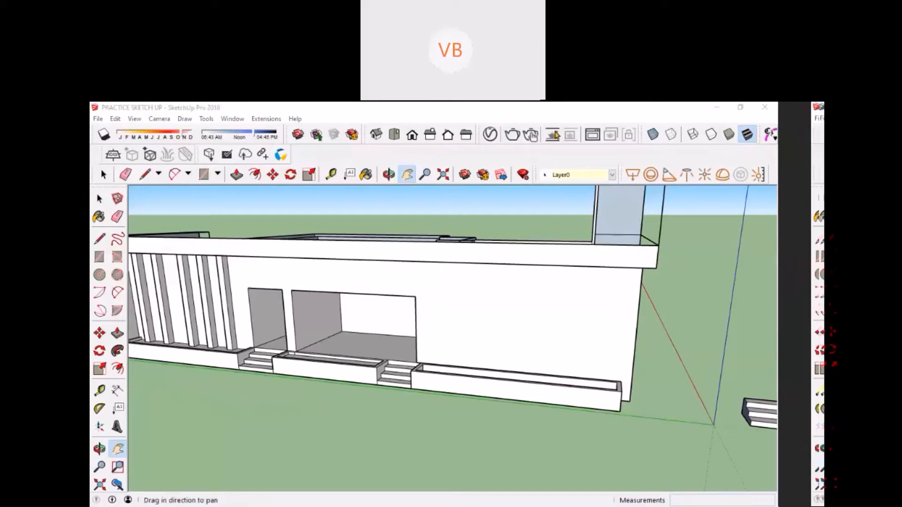
scroll(482, 342, down, 2)
scroll(695, 376, up, 3)
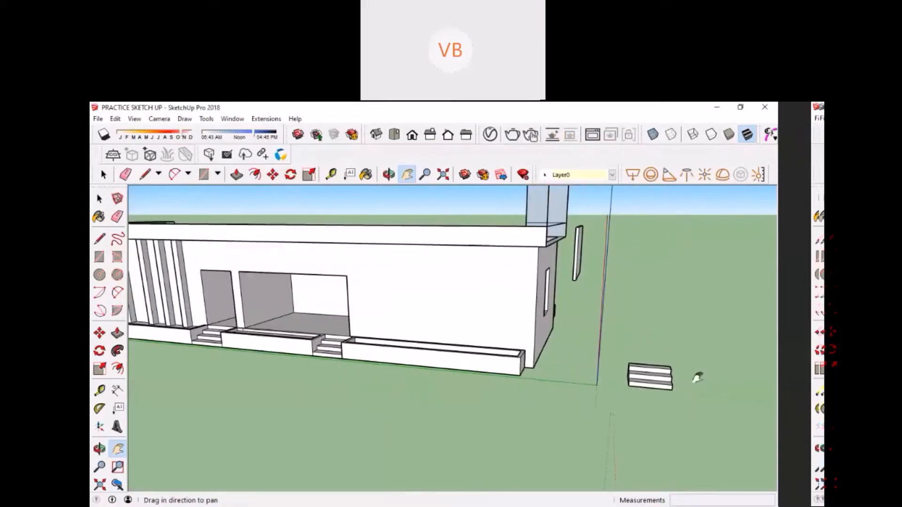
Reverse the two stepped side faces of the copied steps so their front sides point outward.
middle_drag(614, 374, 488, 372)
scroll(507, 401, up, 5)
right_click(483, 381)
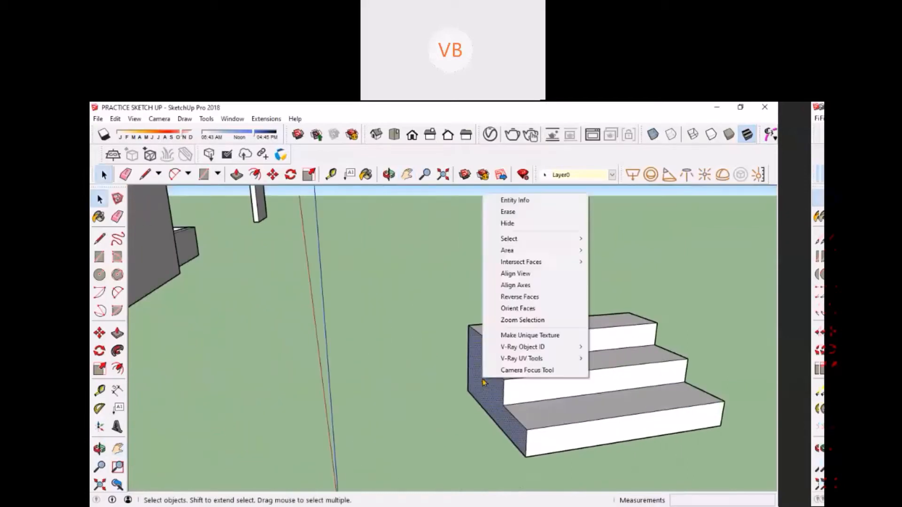
click(510, 299)
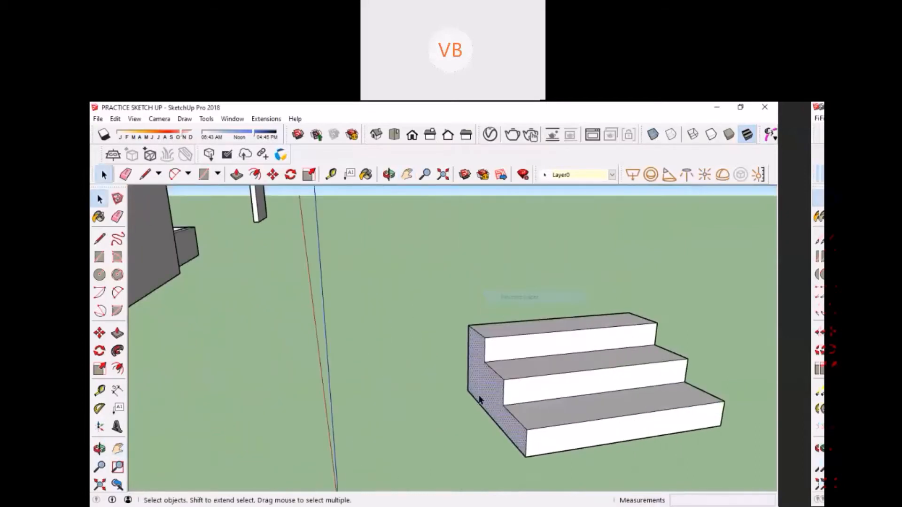
scroll(479, 399, up, 2)
mouse_move(543, 385)
middle_down()
mouse_move(374, 316)
mouse_move(540, 378)
middle_up()
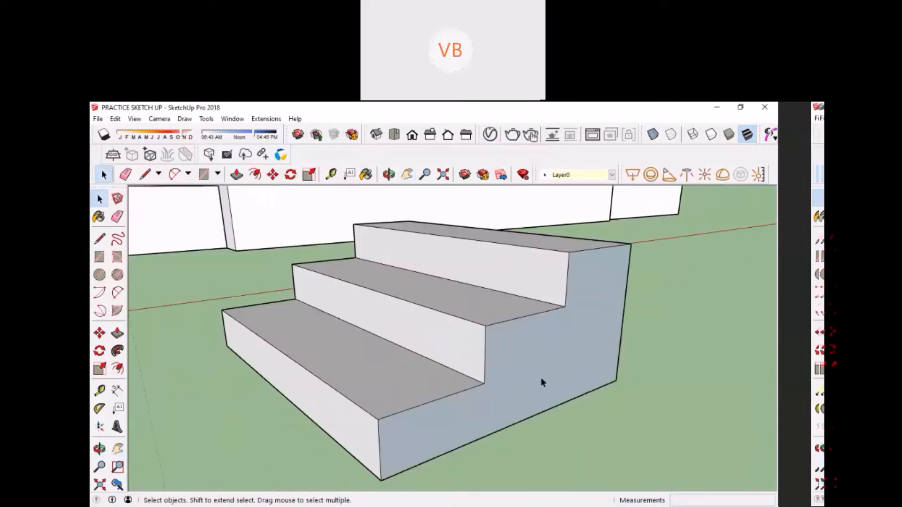
right_click(540, 378)
click(582, 297)
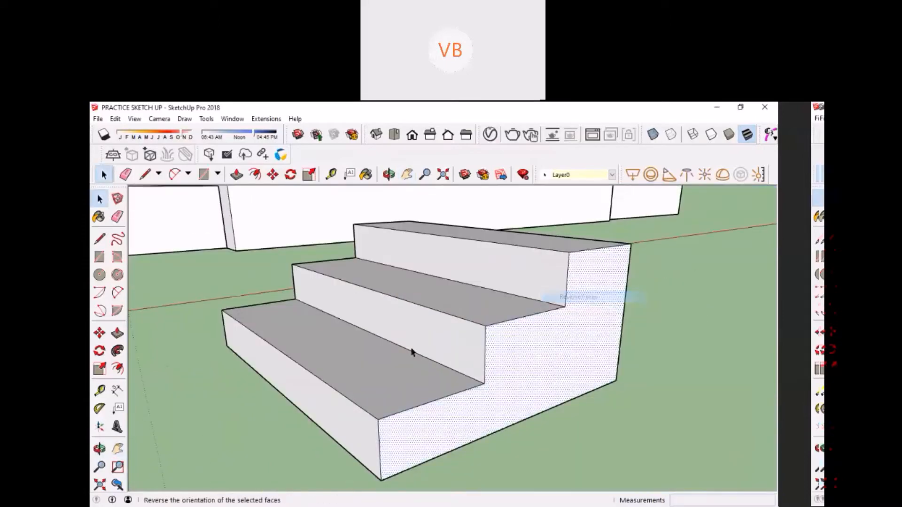
Reverse the copied steps' house-side end face once more.
shift+middle_drag(412, 352, 356, 358)
scroll(384, 325, up, 1)
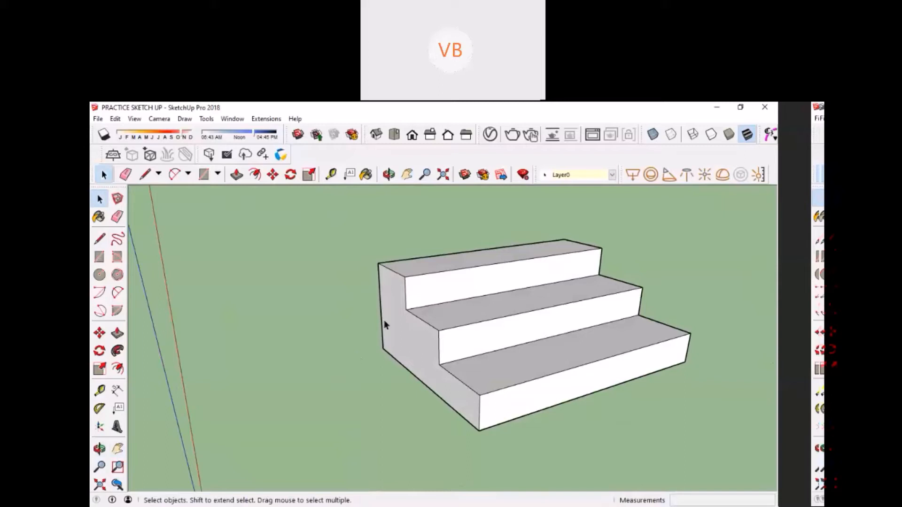
middle_drag(483, 435, 402, 333)
right_click(402, 333)
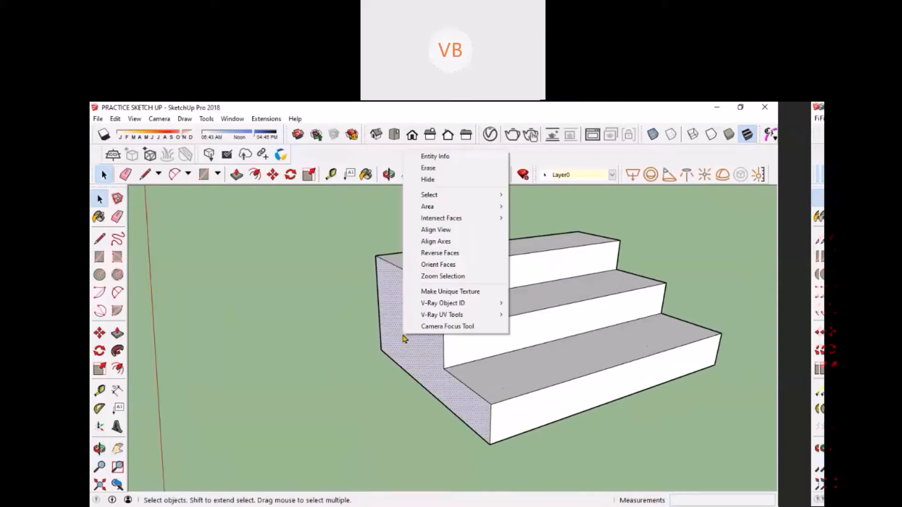
click(441, 253)
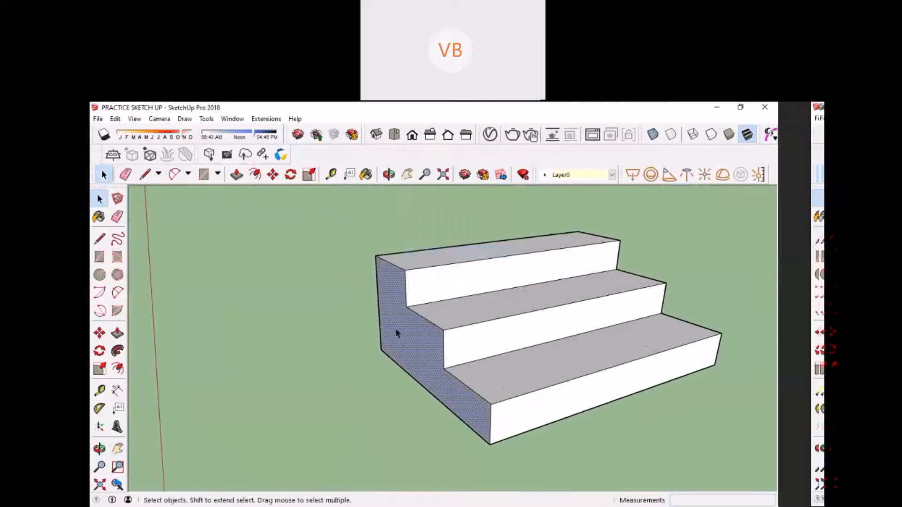
Select all the faces and edges of the copied steps and make them a group.
middle_drag(397, 334, 473, 310)
middle_drag(410, 310, 322, 227)
drag(322, 228, 657, 483)
right_click(510, 339)
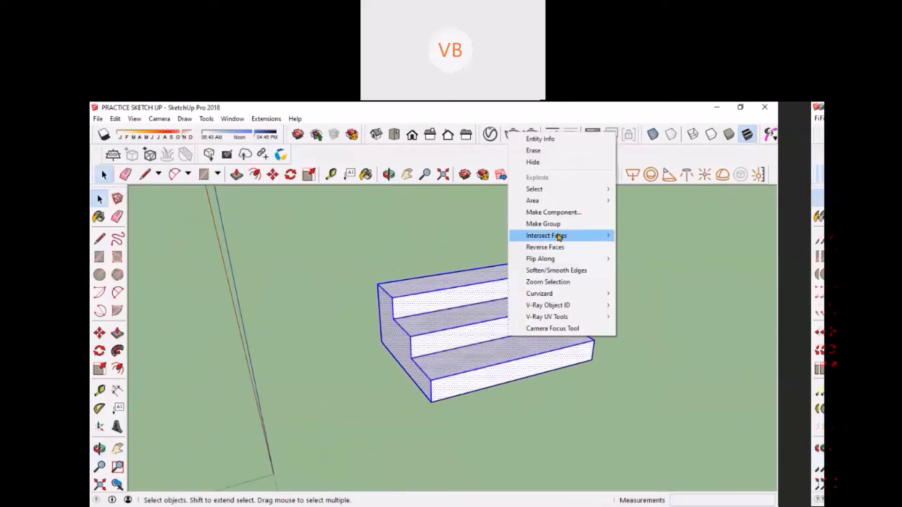
click(543, 224)
Move the steps group by its lower front corner back into the gap between the two planters.
key(m)
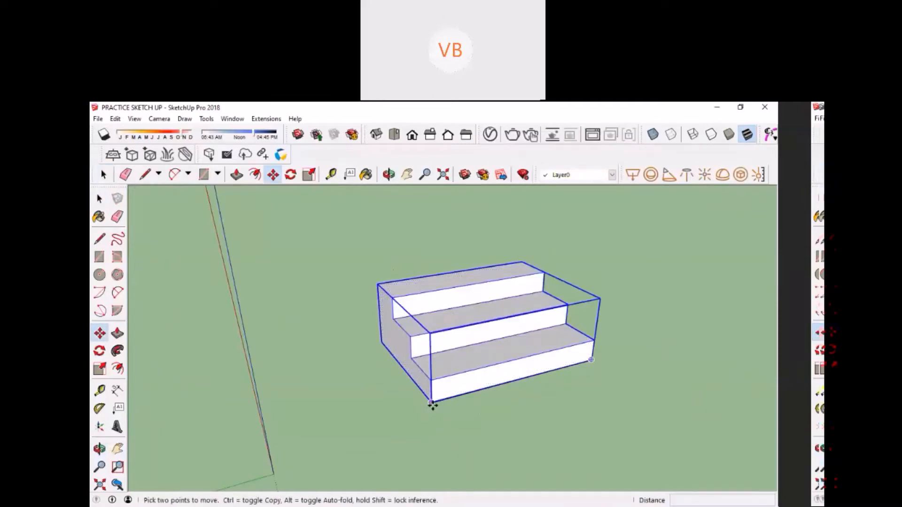
click(431, 403)
scroll(310, 401, down, 3)
shift+middle_drag(308, 402, 666, 288)
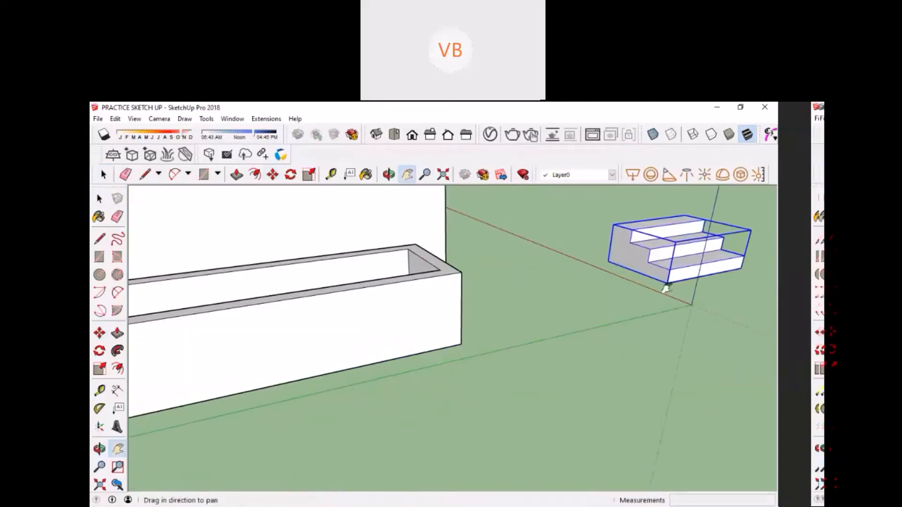
shift+middle_drag(225, 331, 572, 326)
scroll(572, 326, down, 2)
shift+middle_drag(295, 412, 399, 409)
scroll(577, 344, up, 2)
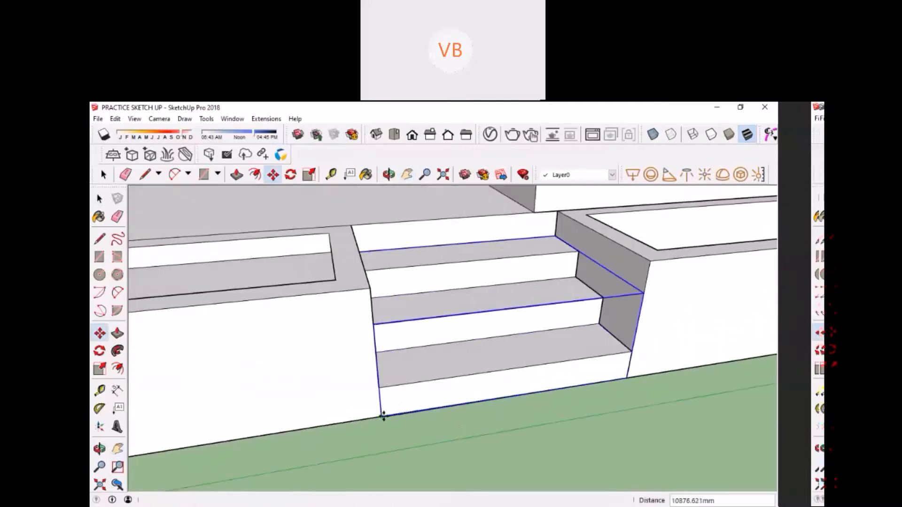
click(382, 416)
key(space)
Move the steps group out of the gap onto the open ground in front of the planters.
scroll(501, 339, down, 5)
middle_drag(488, 335, 471, 314)
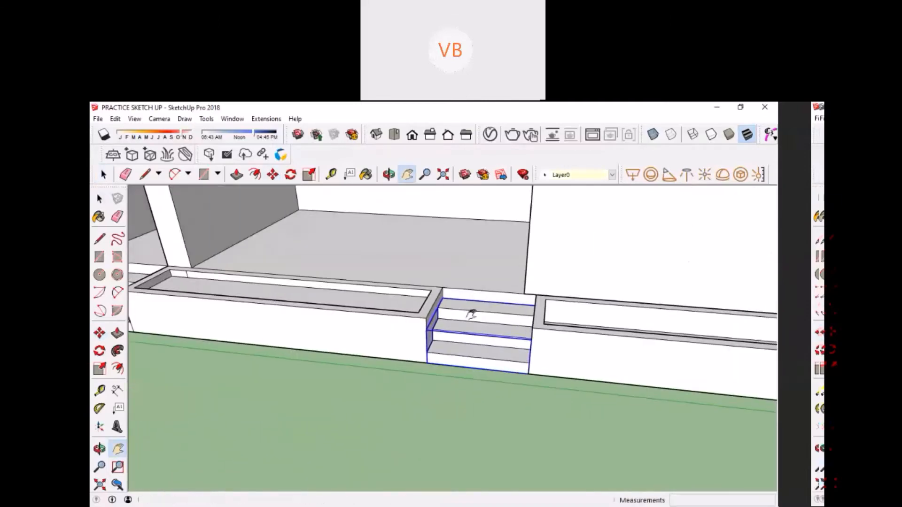
scroll(471, 313, up, 2)
scroll(442, 351, down, 2)
key(m)
click(422, 379)
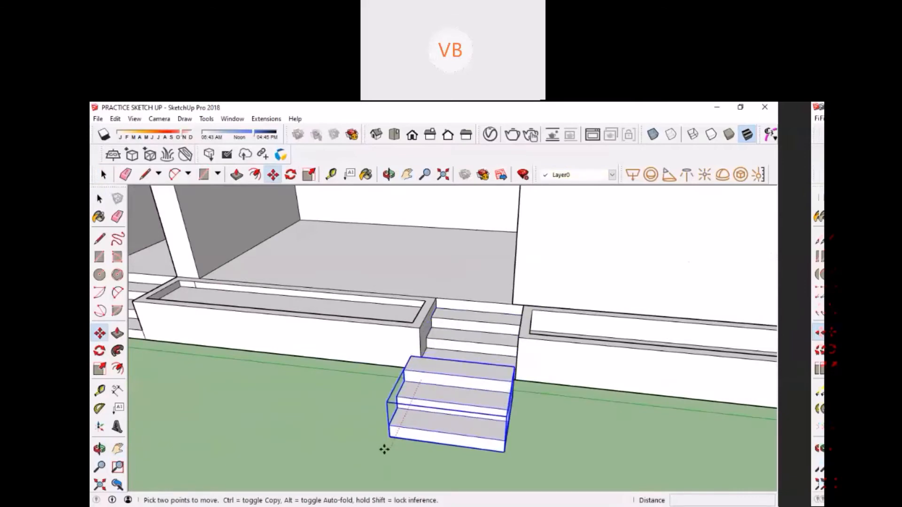
key(space)
Try deleting the original ungrouped steps between the planters, and undo the deletion.
scroll(455, 326, up, 1)
middle_drag(454, 327, 475, 324)
scroll(444, 319, up, 1)
drag(408, 267, 572, 419)
scroll(527, 318, up, 2)
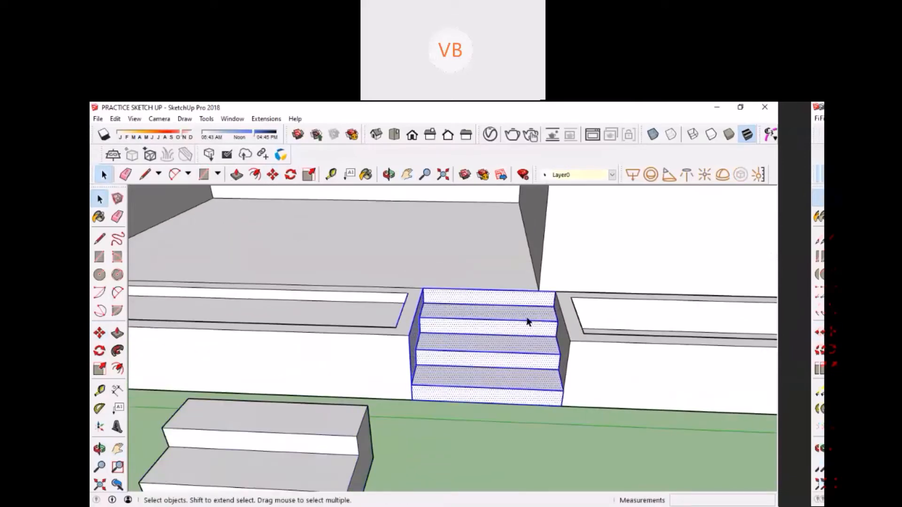
key(Delete)
key(ctrl+z)
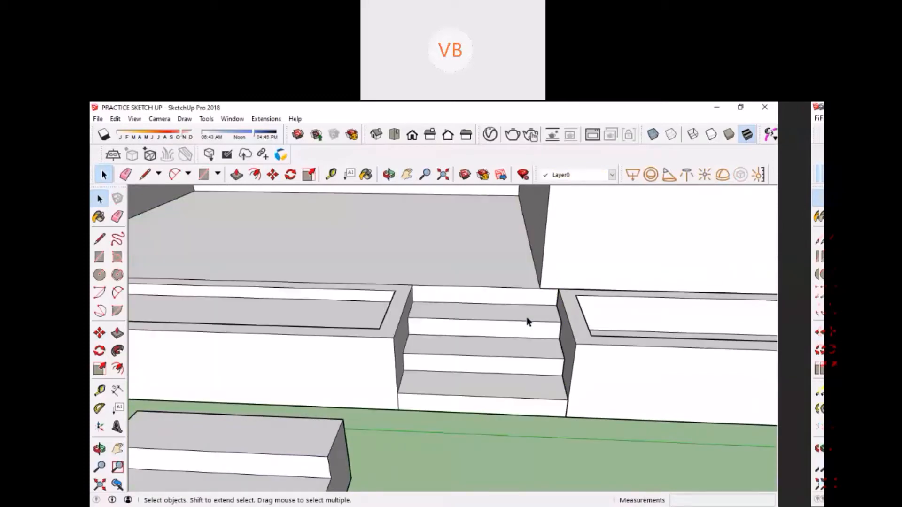
Try Push/Pull on the lowest riser of the original ungrouped steps between the planters.
scroll(484, 328, down, 2)
scroll(483, 328, up, 2)
click(490, 348)
scroll(458, 309, up, 2)
click(458, 310)
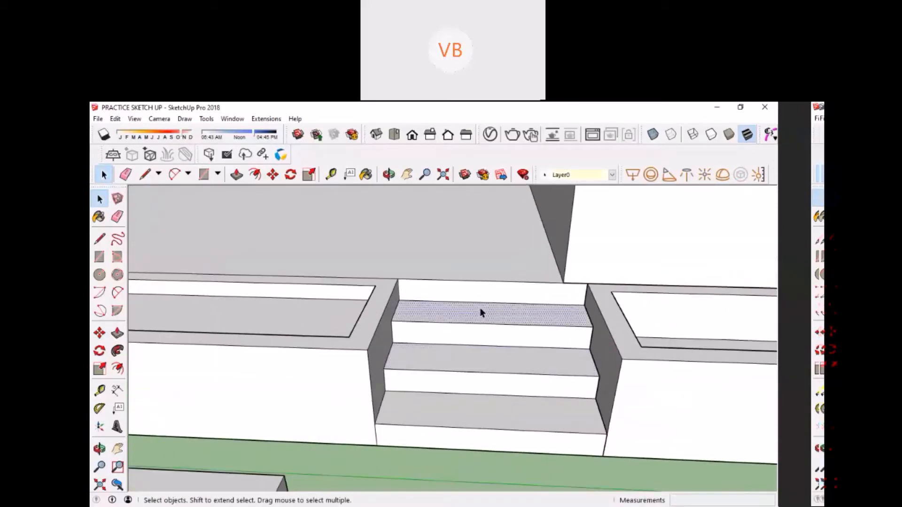
scroll(455, 337, down, 2)
scroll(457, 339, up, 2)
scroll(447, 396, up, 2)
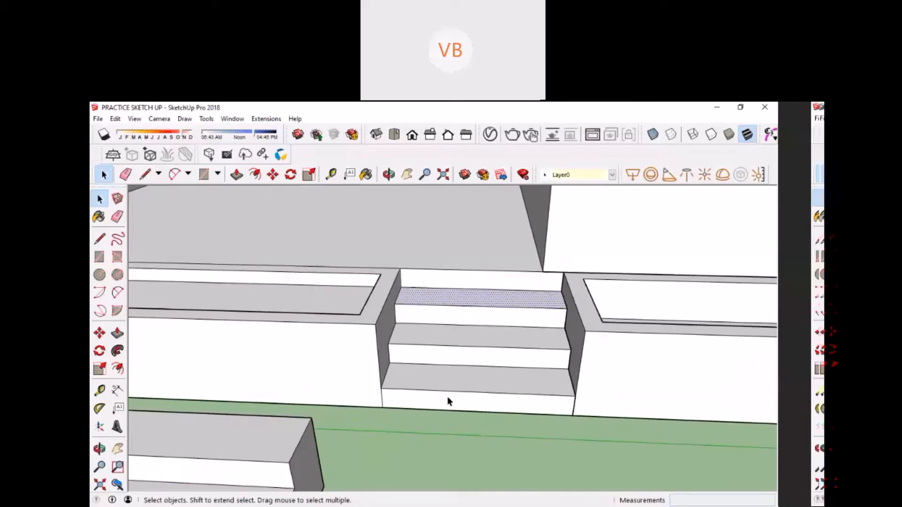
key(p)
click(451, 387)
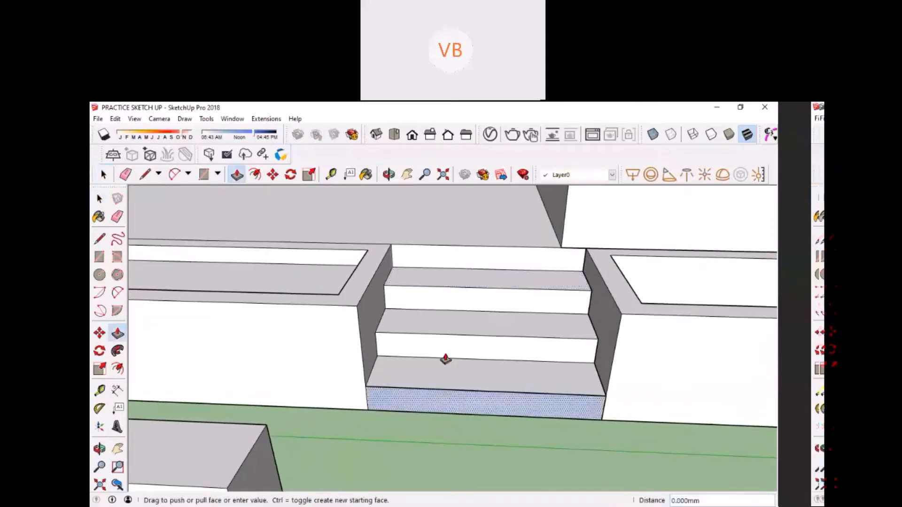
click(441, 363)
Examine the row of vertical fins above the planter and select the front face of the fin nearest the entrance.
scroll(436, 363, down, 4)
key(h)
scroll(425, 372, down, 3)
middle_drag(425, 371, 296, 302)
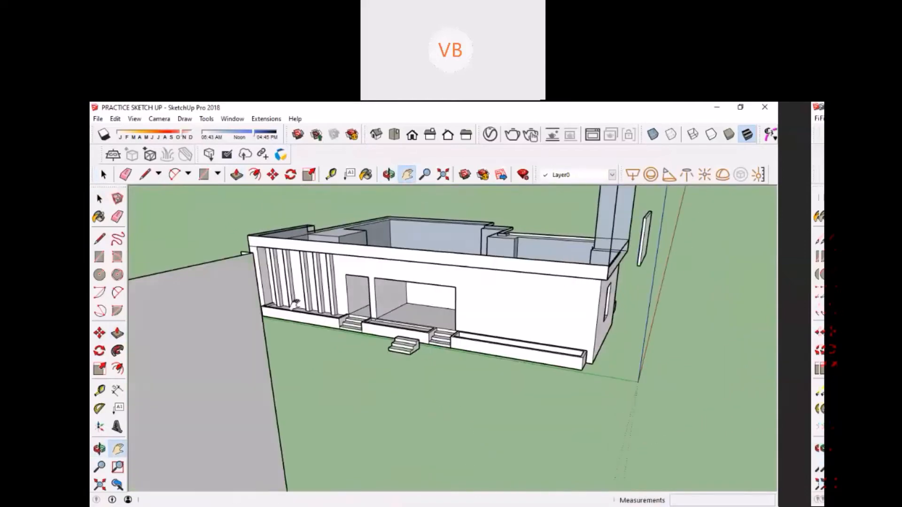
scroll(310, 294, up, 5)
drag(311, 274, 300, 330)
key(space)
middle_drag(300, 330, 422, 380)
click(312, 328)
click(421, 380)
scroll(405, 317, down, 1)
middle_drag(405, 317, 376, 362)
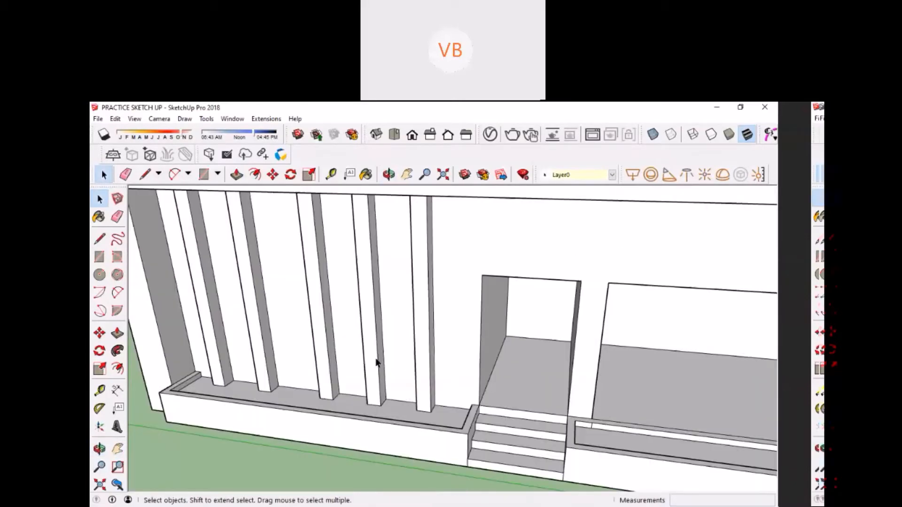
scroll(383, 369, up, 2)
click(429, 397)
scroll(427, 398, down, 2)
middle_drag(425, 399, 452, 393)
scroll(427, 411, up, 3)
scroll(434, 413, down, 4)
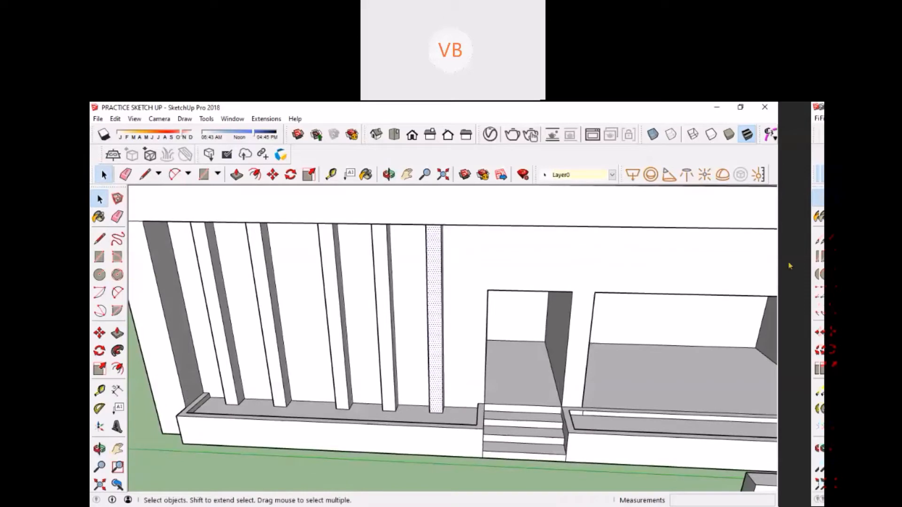
Switch to the Railways model and inspect its facade fins, selecting them one by one to see how they are built.
click(798, 284)
key(alt+Tab)
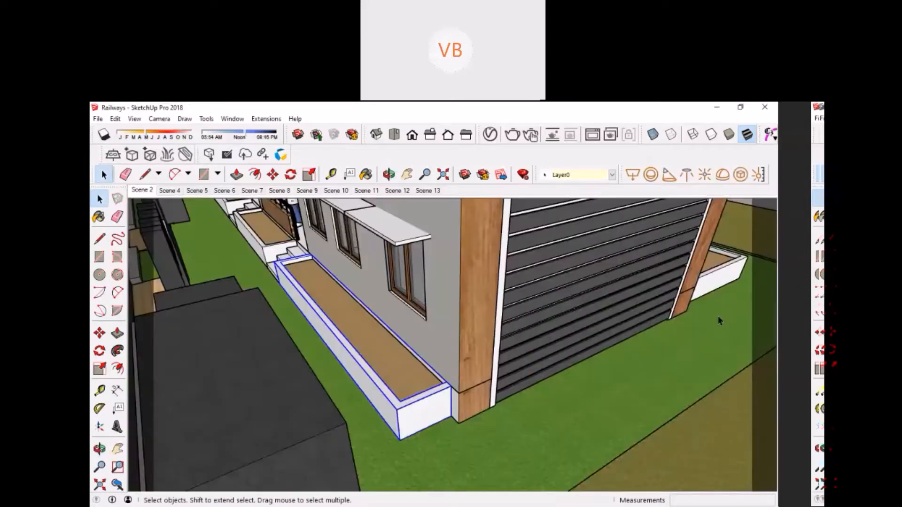
middle_drag(718, 321, 336, 392)
click(358, 362)
scroll(450, 386, up, 3)
middle_drag(447, 328, 354, 374)
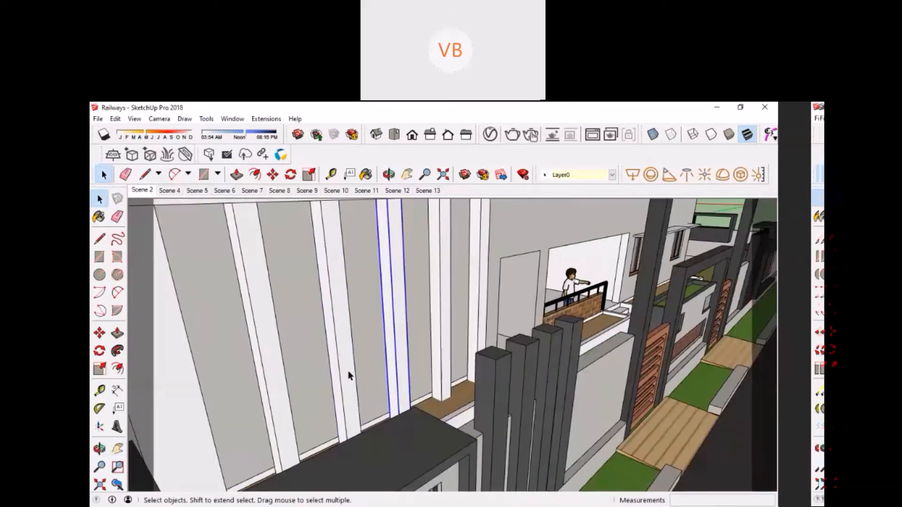
middle_drag(304, 362, 363, 398)
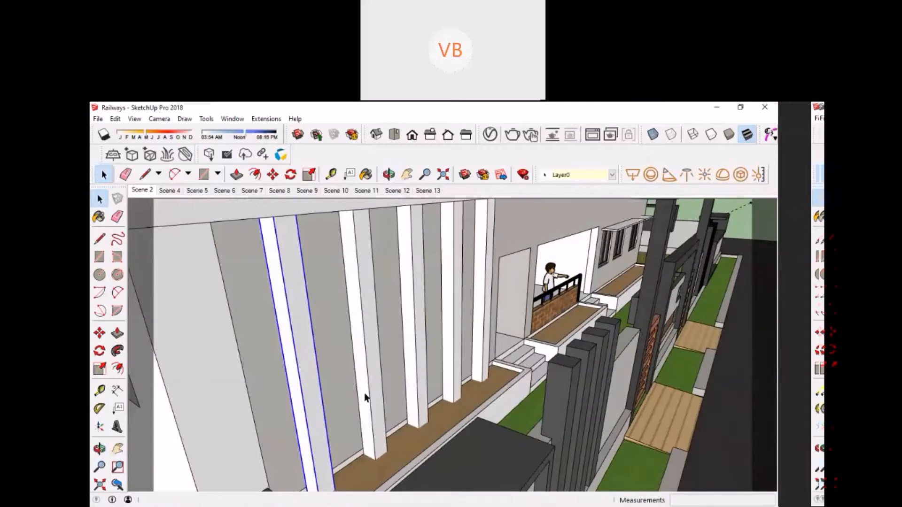
click(366, 397)
click(416, 394)
click(458, 365)
click(484, 362)
middle_drag(484, 361, 324, 307)
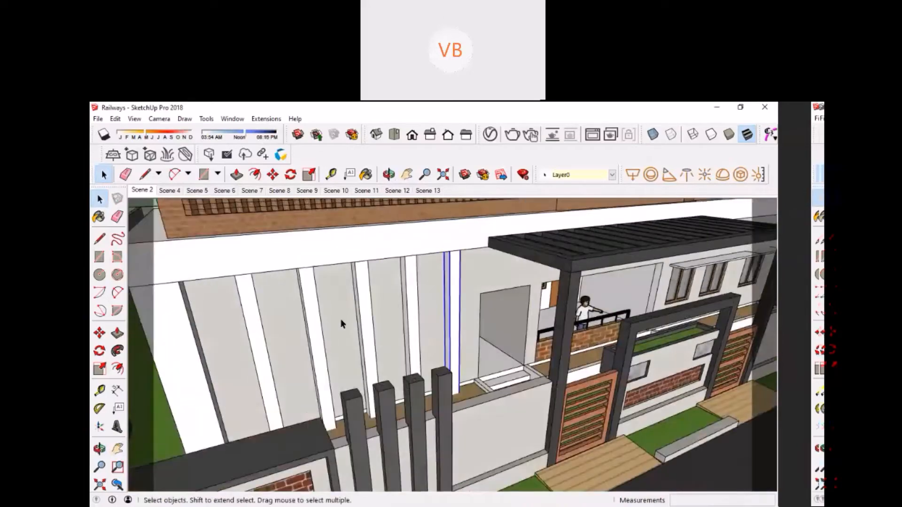
scroll(329, 321, down, 2)
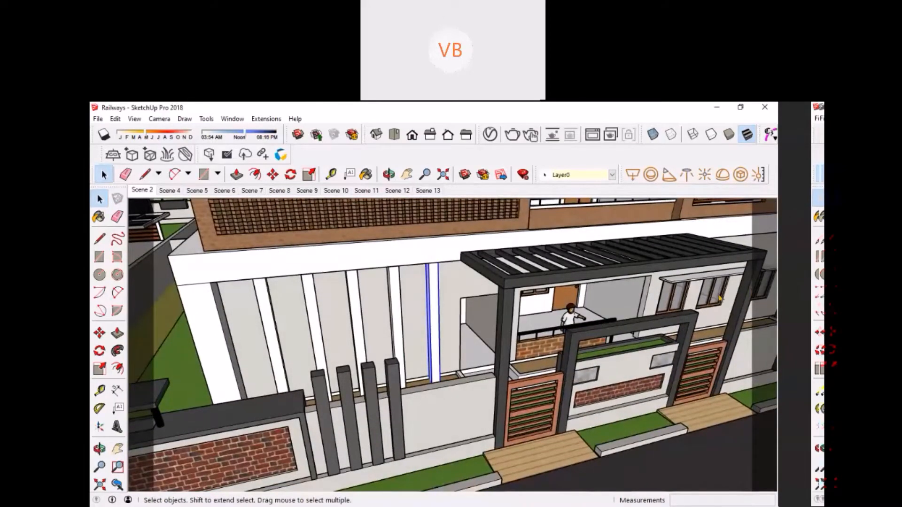
Switch back to the practice model and make the whole fin nearest the entrance a component.
key(alt+Tab)
scroll(385, 340, down, 1)
mouse_move(400, 330)
middle_down()
mouse_move(451, 388)
mouse_move(447, 303)
mouse_move(415, 254)
middle_up()
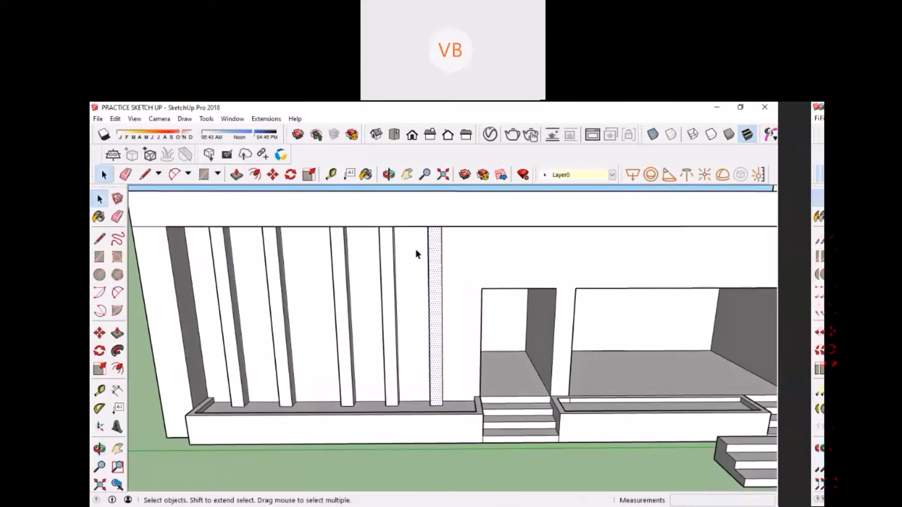
drag(408, 209, 452, 447)
mouse_move(438, 343)
middle_down()
mouse_move(324, 356)
mouse_move(262, 436)
mouse_move(247, 440)
mouse_move(282, 366)
middle_up()
right_click(402, 312)
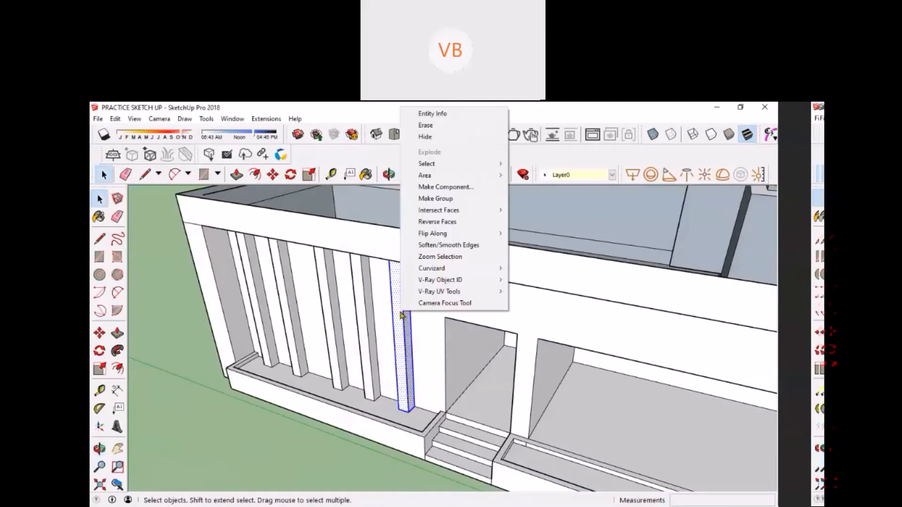
click(436, 187)
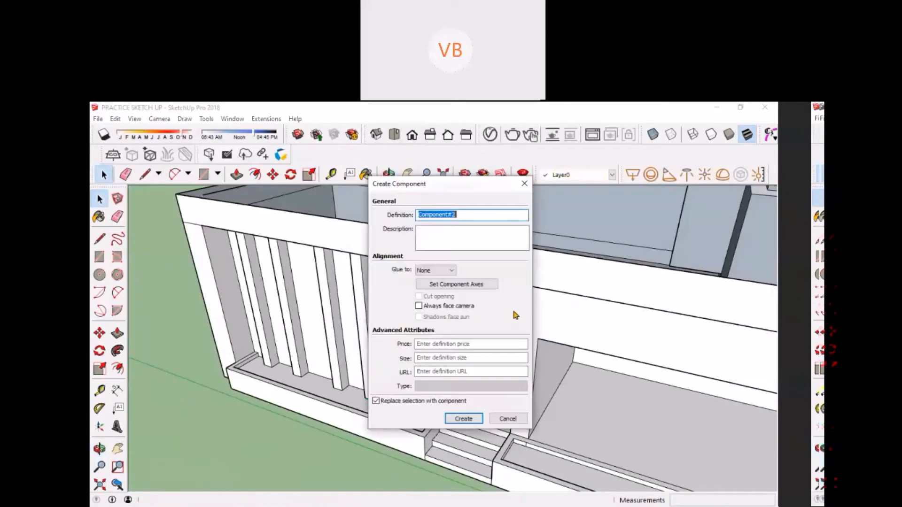
click(464, 418)
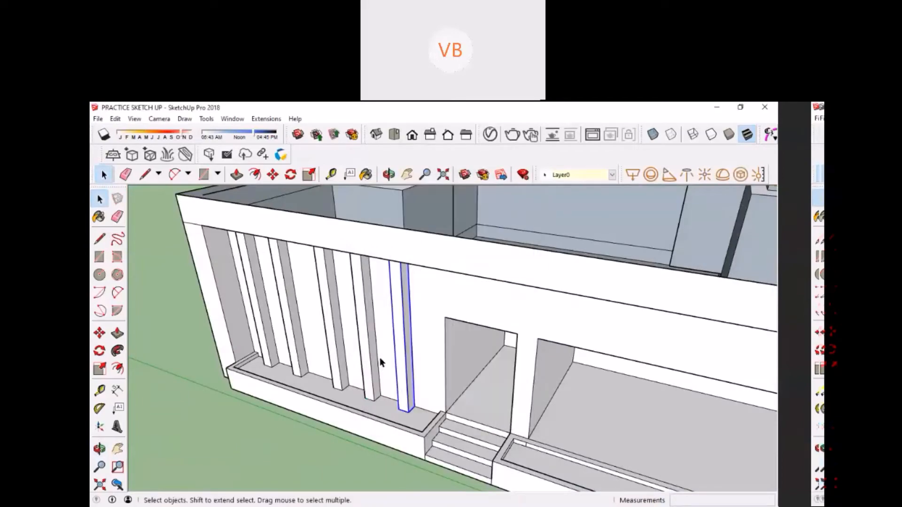
Try deleting the fin beside the new component with a selection window, and undo the deletion.
middle_drag(379, 357, 382, 319)
scroll(368, 353, down, 1)
drag(350, 236, 392, 447)
key(Delete)
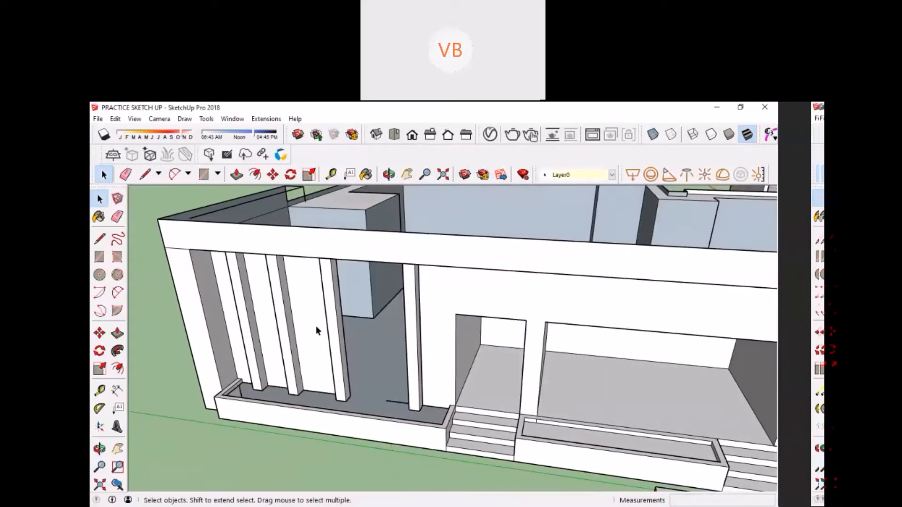
scroll(330, 324, up, 6)
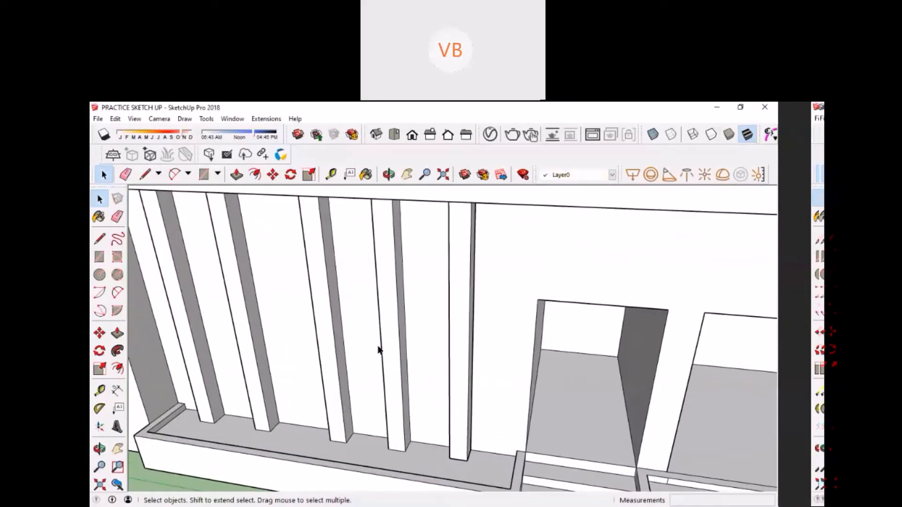
Push the front faces of the four remaining ungrouped fins back 250 mm to flatten them into the wall.
key(p)
click(396, 376)
click(419, 358)
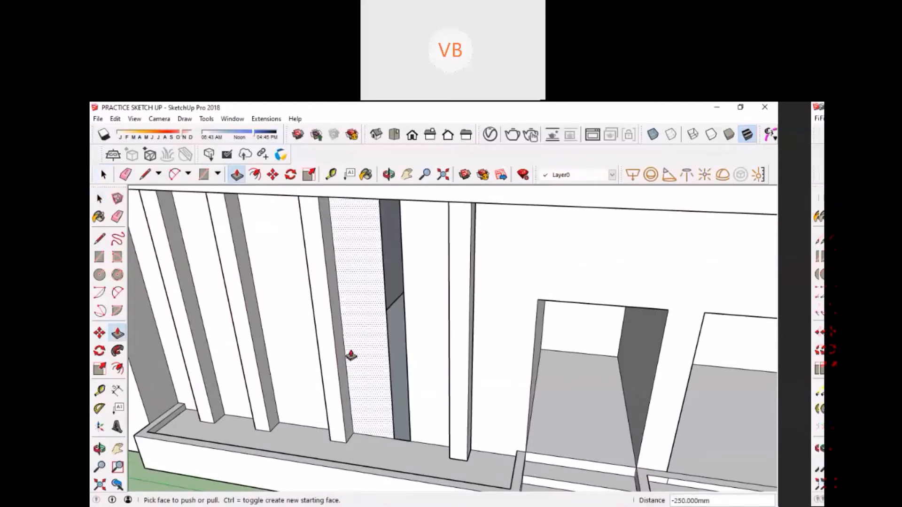
double_click(332, 369)
double_click(241, 342)
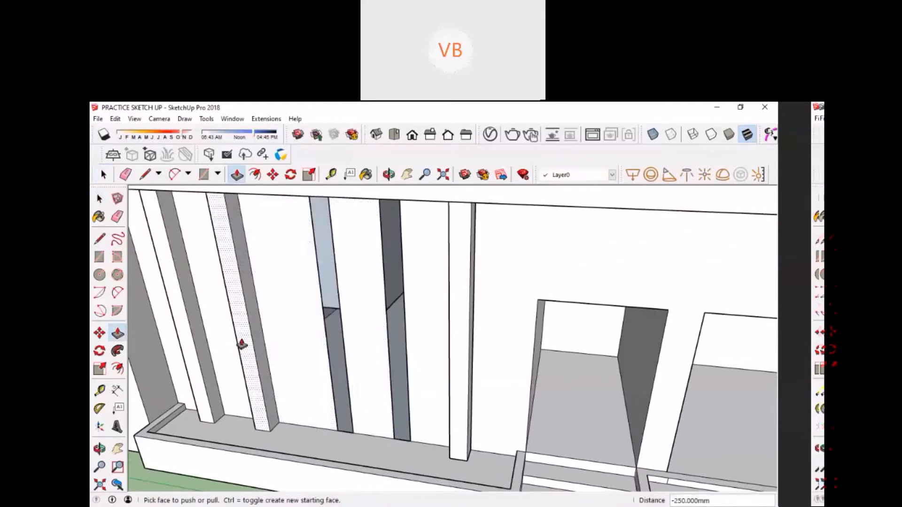
double_click(187, 342)
Close the four slots left in the wall by drawing the missing bottom edge of each with the Line tool.
key(l)
scroll(232, 413, up, 4)
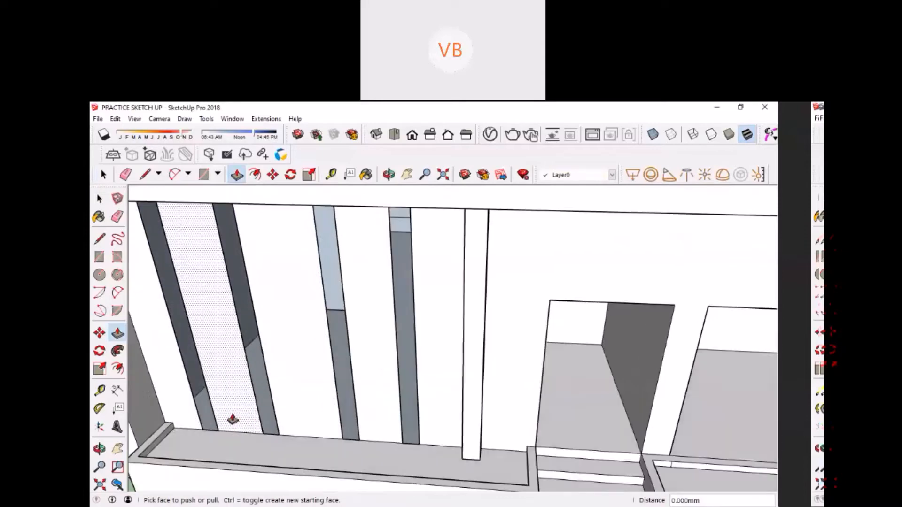
key(ctrl+z)
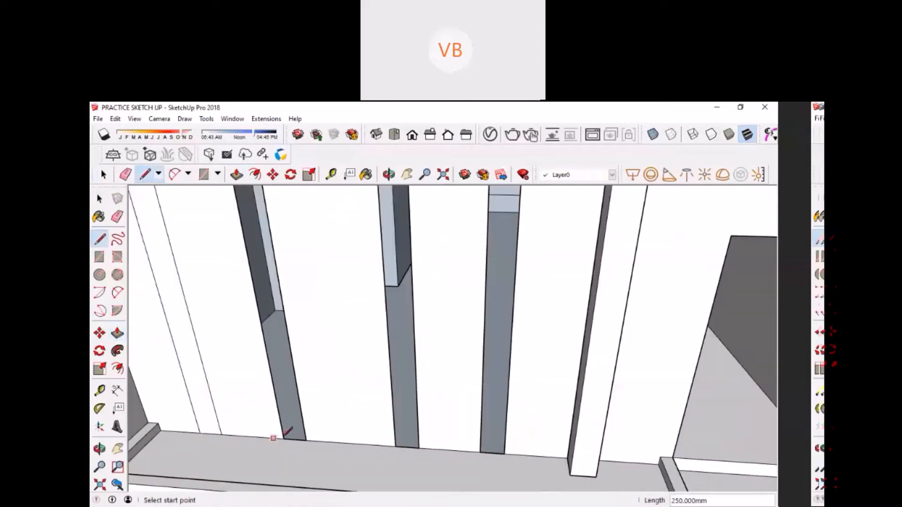
key(ctrl+z)
click(395, 445)
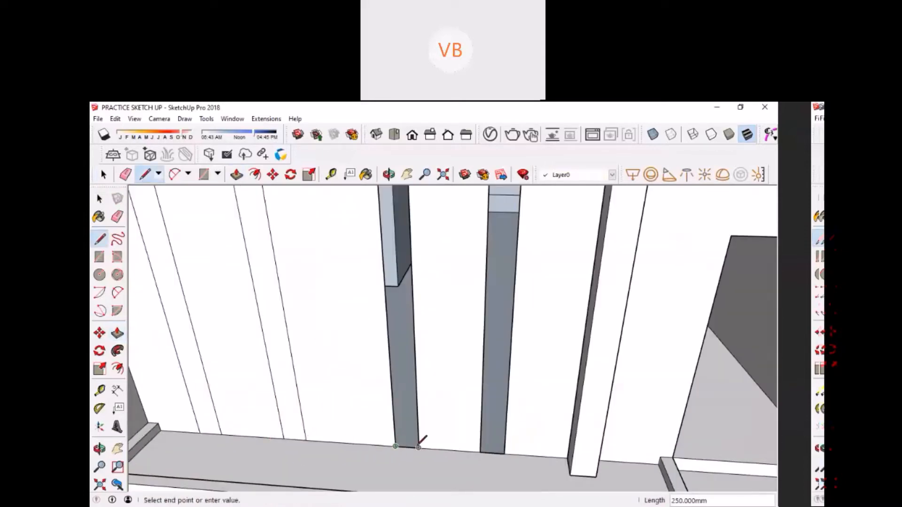
key(ctrl+z)
click(480, 452)
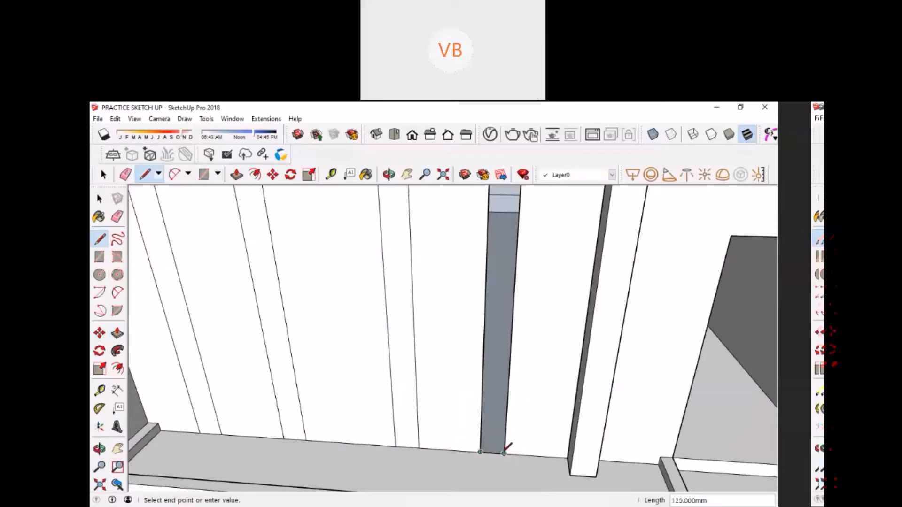
click(503, 454)
Erase the leftover vertical outlines of the removed fins from the wall.
scroll(480, 437, down, 2)
key(e)
mouse_move(511, 370)
mouse_down()
mouse_move(232, 340)
mouse_move(509, 332)
mouse_move(409, 322)
mouse_up()
key(ctrl+z)
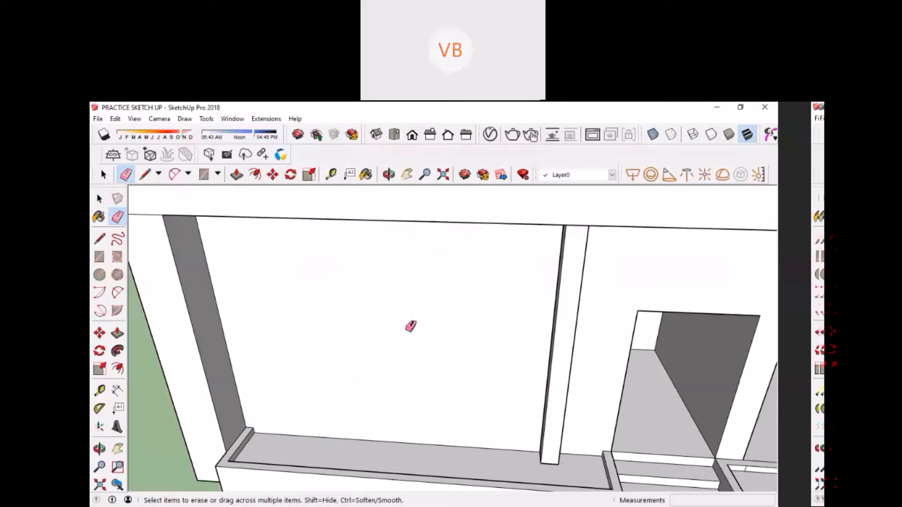
Try copying the fin component 500 mm along the planter away from the entrance, and undo the copy.
middle_drag(298, 327, 435, 394)
key(space)
scroll(436, 394, up, 3)
click(477, 413)
scroll(487, 439, up, 2)
key(m)
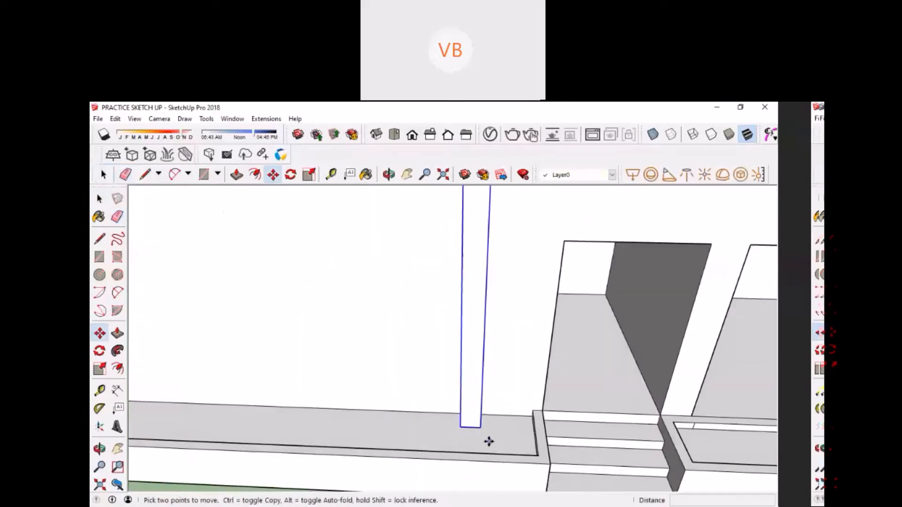
key(ctrl)
click(479, 425)
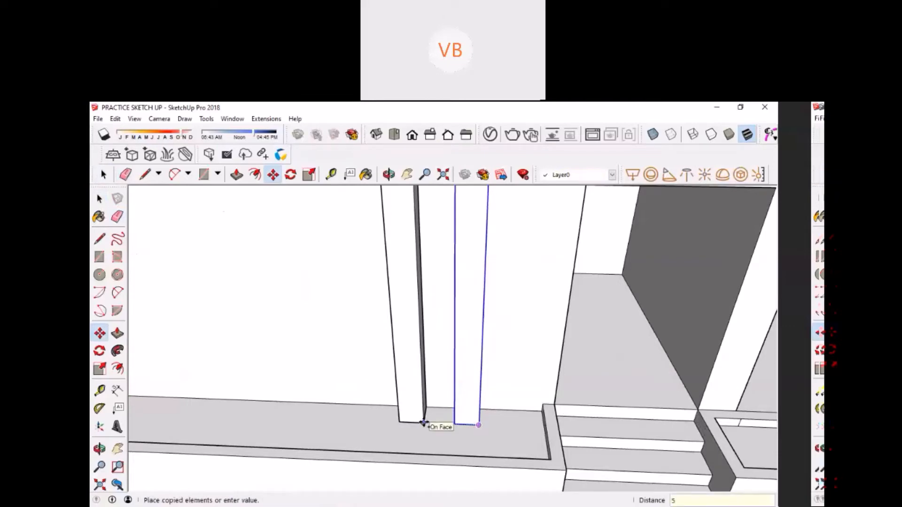
text(500mm)
key(Return)
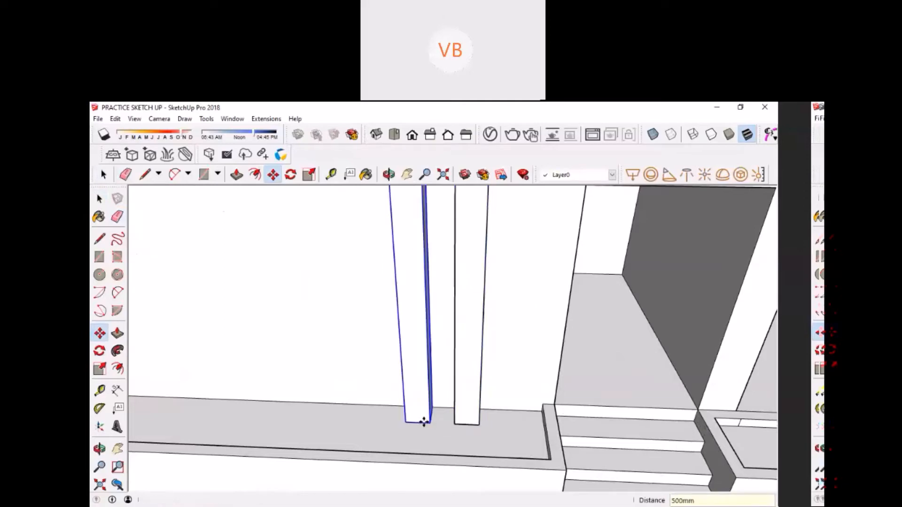
key(ctrl+z)
key(space)
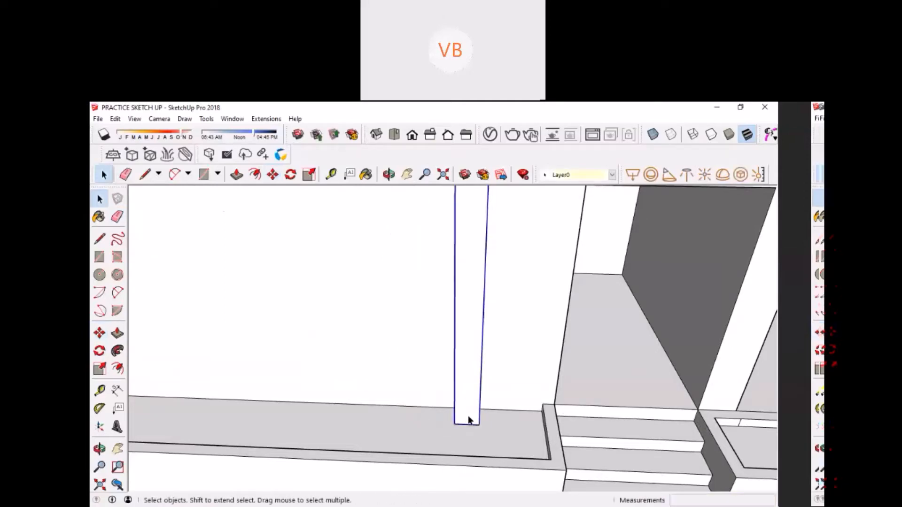
Copy the fin component 1000 mm along the planter away from the entrance.
key(m)
click(479, 424)
key(ctrl)
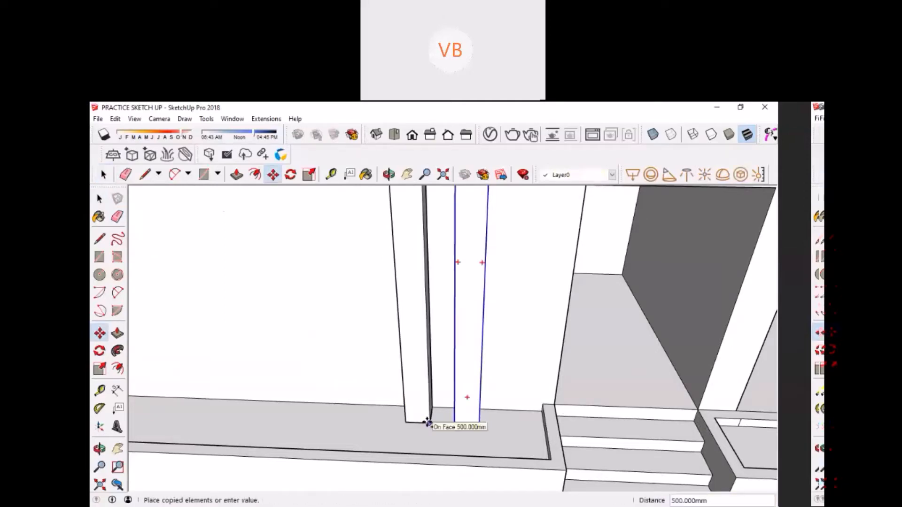
key(Return)
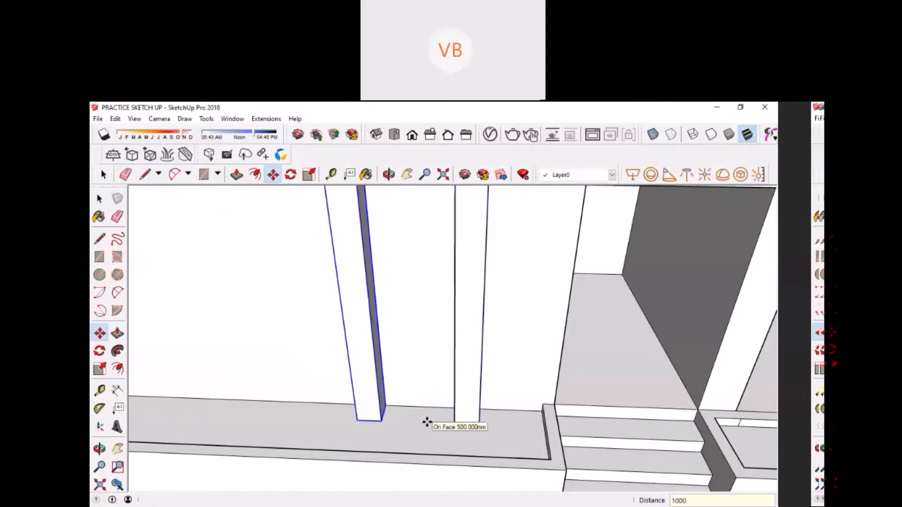
Copy the new fin onward at the same spacing and multiply that copy by 3 to rebuild the row.
scroll(432, 423, down, 2)
click(447, 423)
key(ctrl)
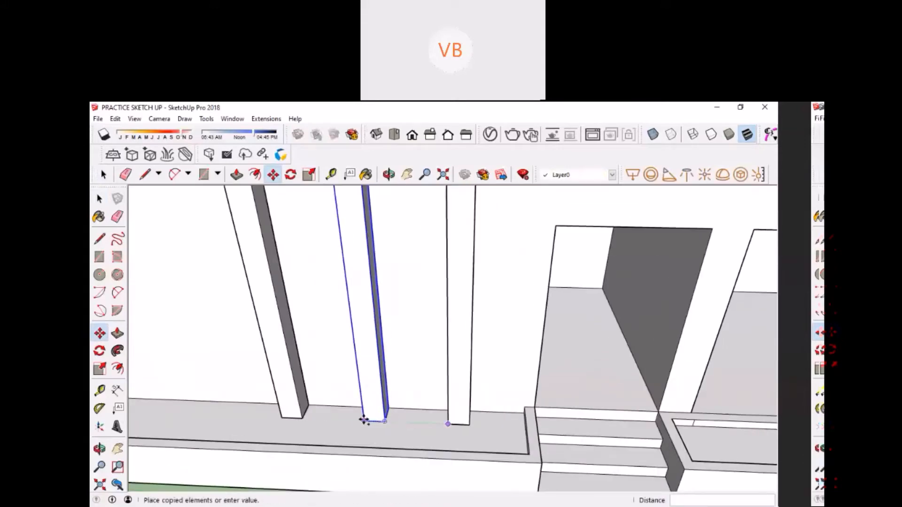
click(365, 421)
scroll(411, 400, down, 2)
scroll(415, 397, down, 2)
scroll(346, 375, up, 2)
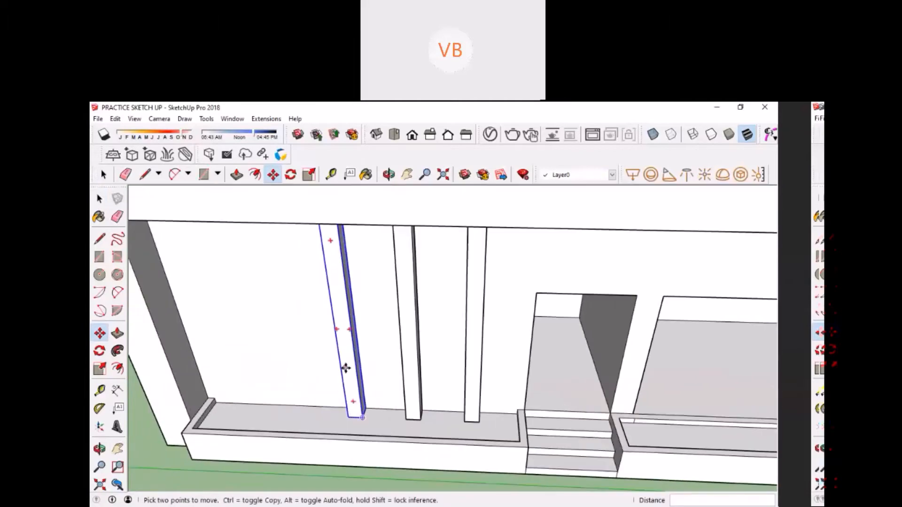
text(x2)
key(Return)
text(x)
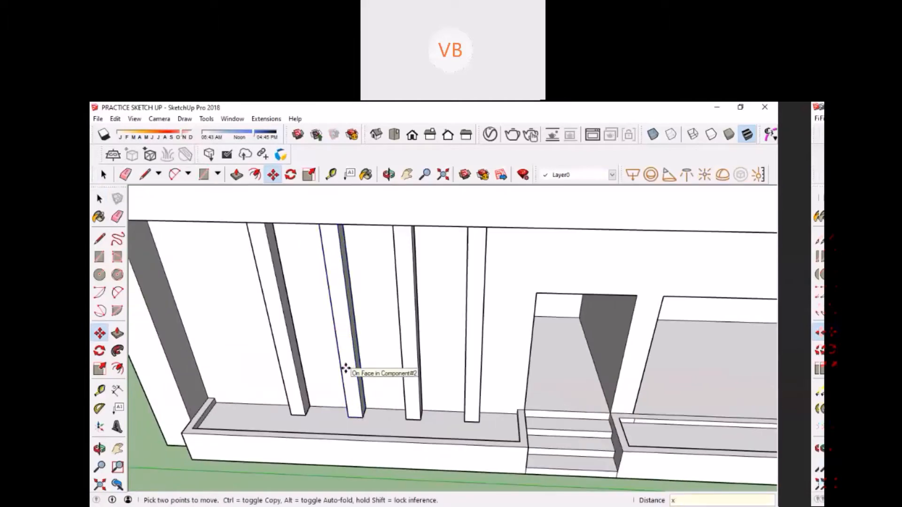
text(3)
key(Return)
Open the second fin component from the entrance for editing.
scroll(345, 368, down, 2)
middle_drag(344, 366, 272, 336)
scroll(372, 332, down, 3)
middle_drag(353, 343, 364, 328)
scroll(364, 329, up, 2)
click(365, 328)
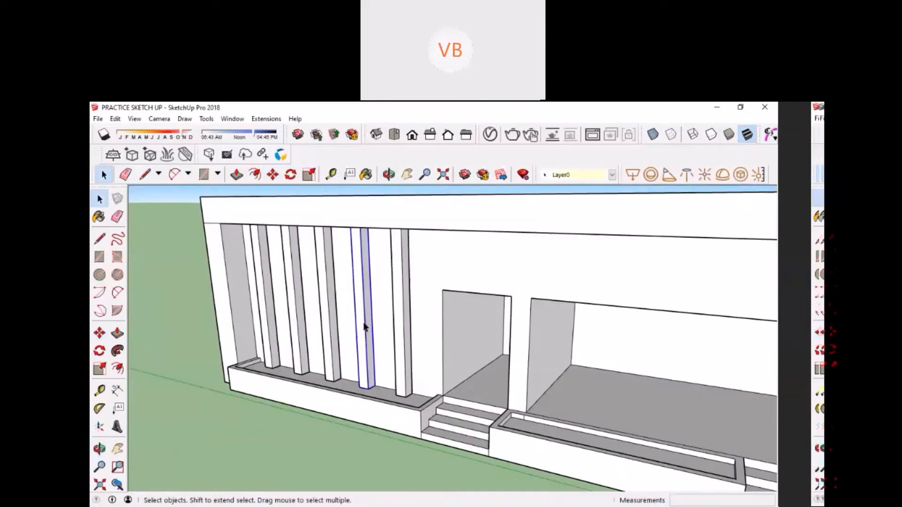
scroll(368, 340, up, 4)
double_click(367, 340)
scroll(367, 340, up, 2)
scroll(367, 344, down, 2)
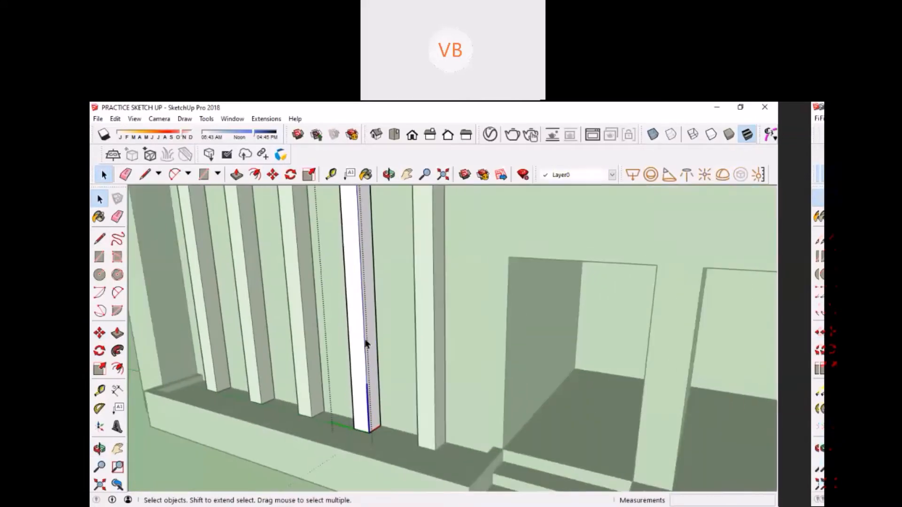
Choose the Brick Antique 01 material from the Brick, Cladding and Siding collection for painting.
key(b)
click(232, 298)
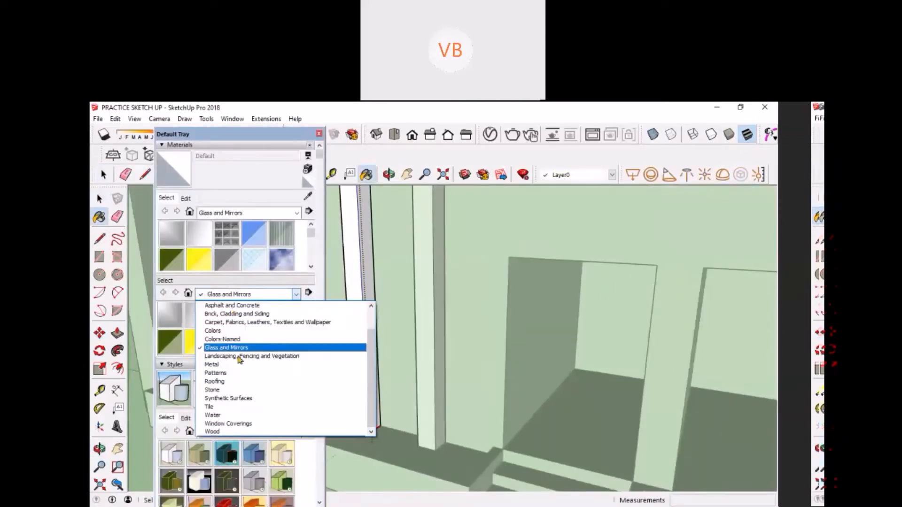
click(226, 304)
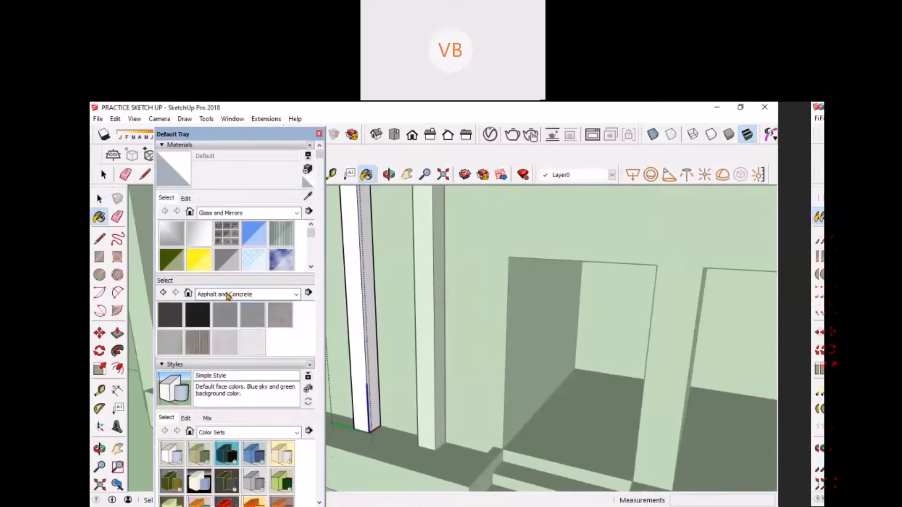
click(225, 294)
click(221, 312)
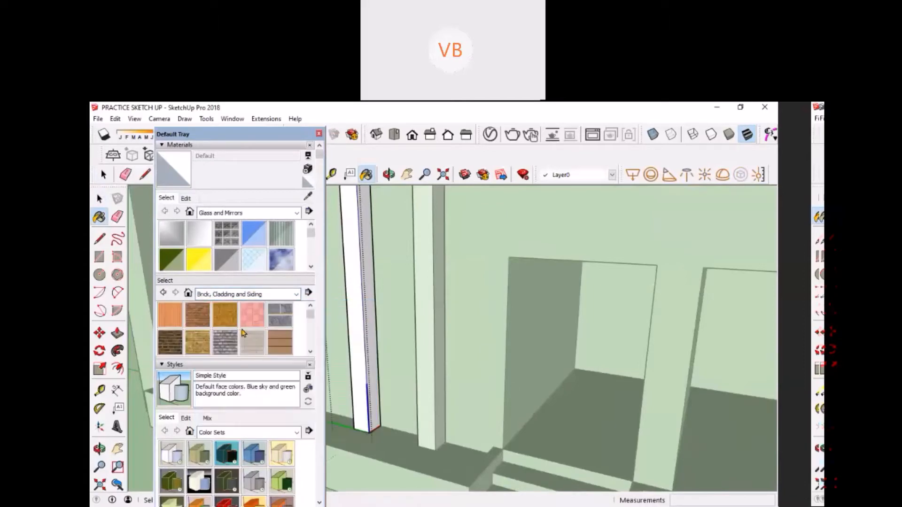
click(197, 315)
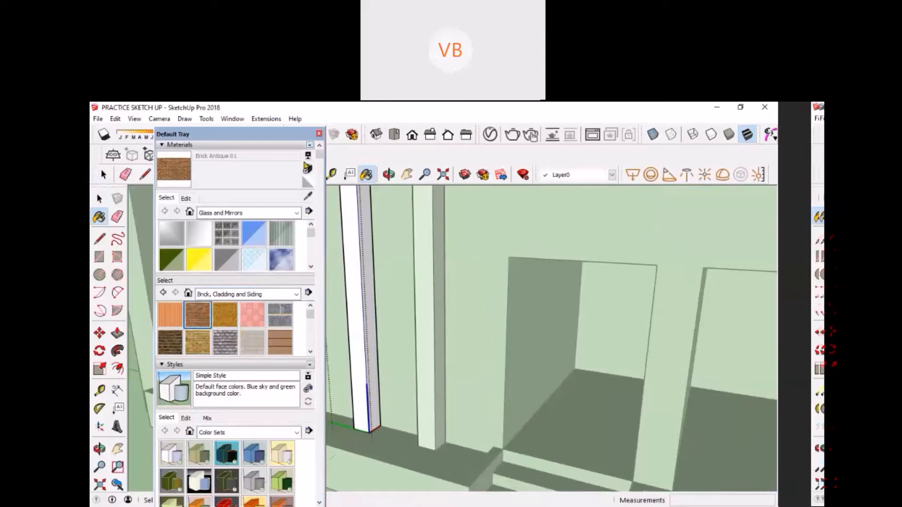
Paint the open fin's faces with Brick Antique 01, close the materials tray and leave the component.
click(319, 136)
click(359, 326)
scroll(359, 333, up, 2)
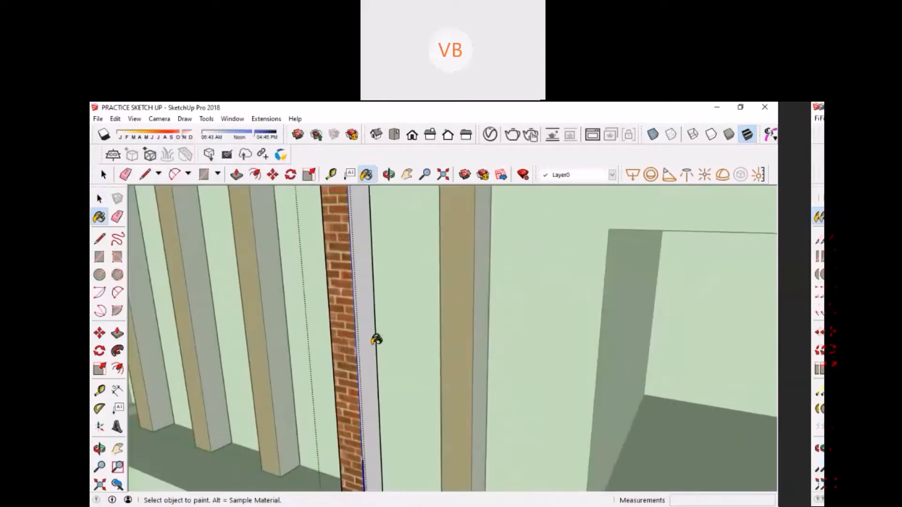
middle_drag(342, 316, 386, 373)
scroll(437, 359, down, 2)
key(space)
scroll(340, 339, down, 2)
click(307, 300)
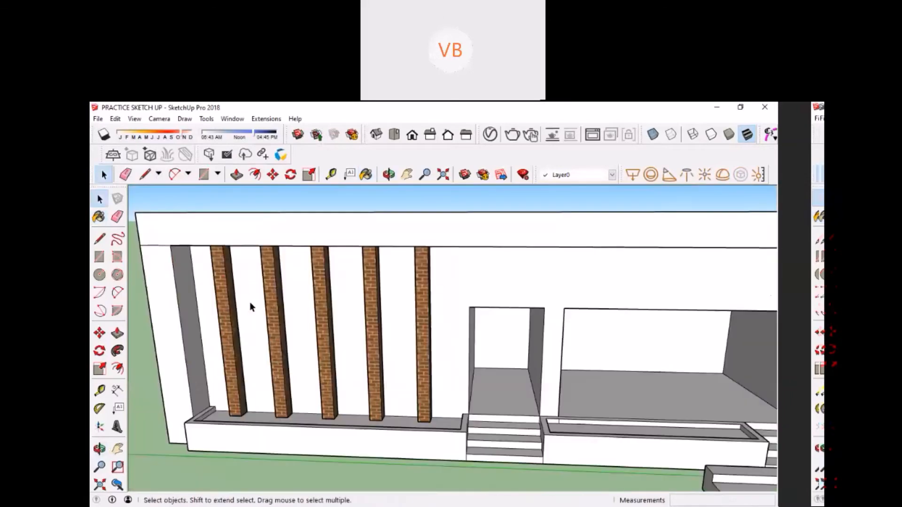
Copy the detached steps group along the ground in front of the middle planter, towards the fin side.
scroll(251, 303, down, 2)
middle_drag(250, 303, 384, 322)
scroll(351, 342, down, 3)
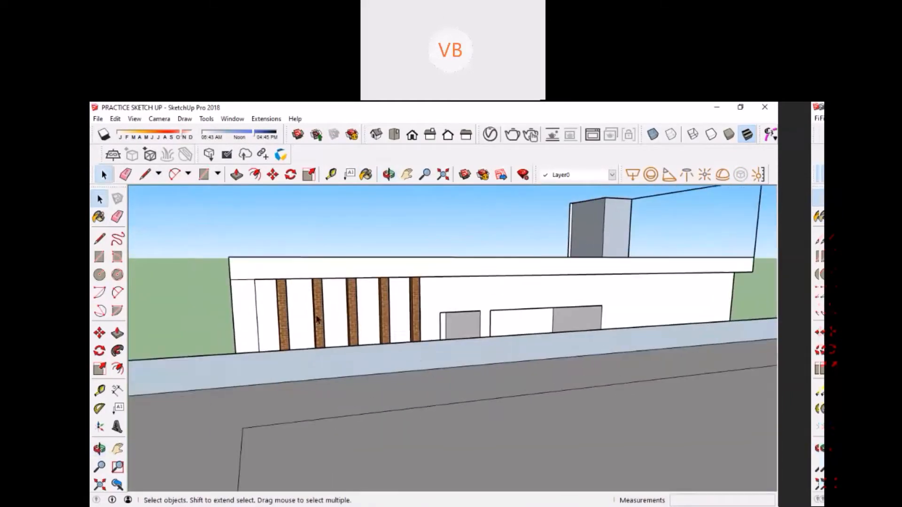
middle_drag(317, 319, 491, 359)
scroll(506, 394, up, 3)
shift+middle_drag(505, 394, 489, 412)
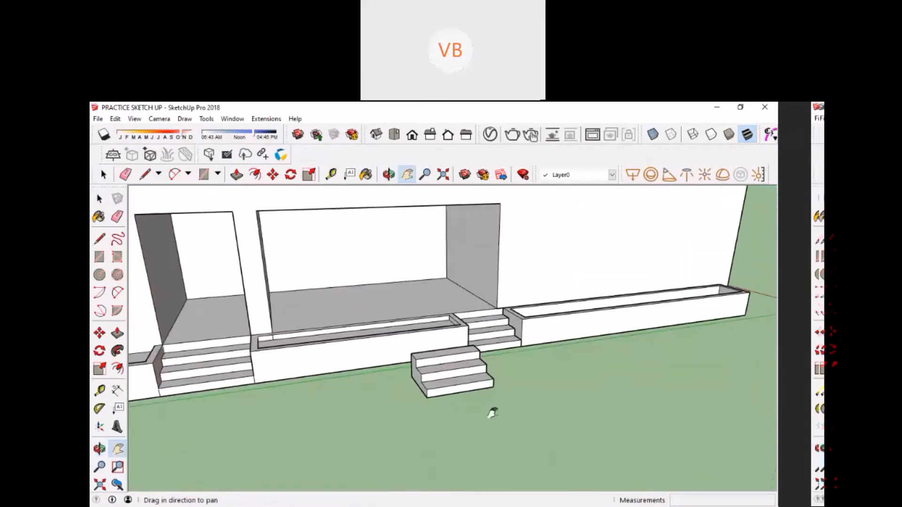
key(space)
click(436, 368)
scroll(392, 451, up, 2)
key(m)
key(ctrl)
click(398, 445)
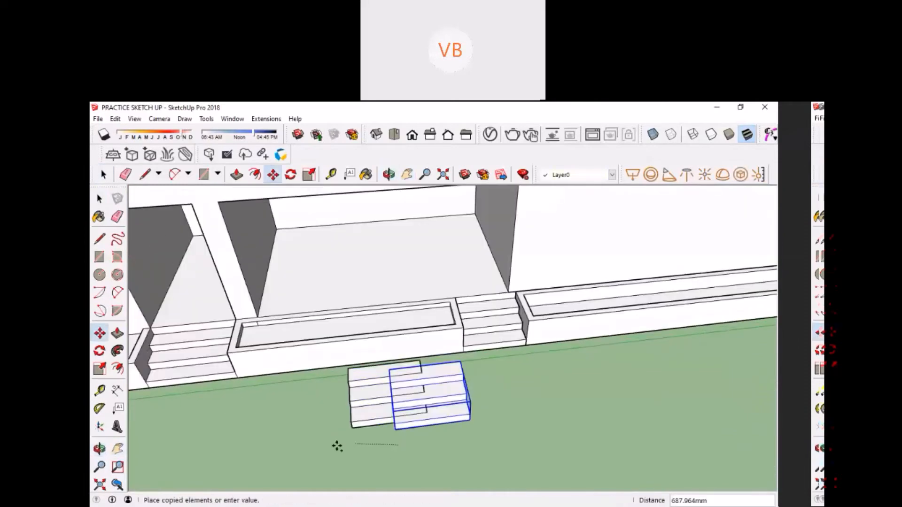
click(261, 467)
key(space)
Open the original detached steps group and paint its lowest tread with Brick Antique 01.
scroll(397, 407, up, 2)
double_click(415, 413)
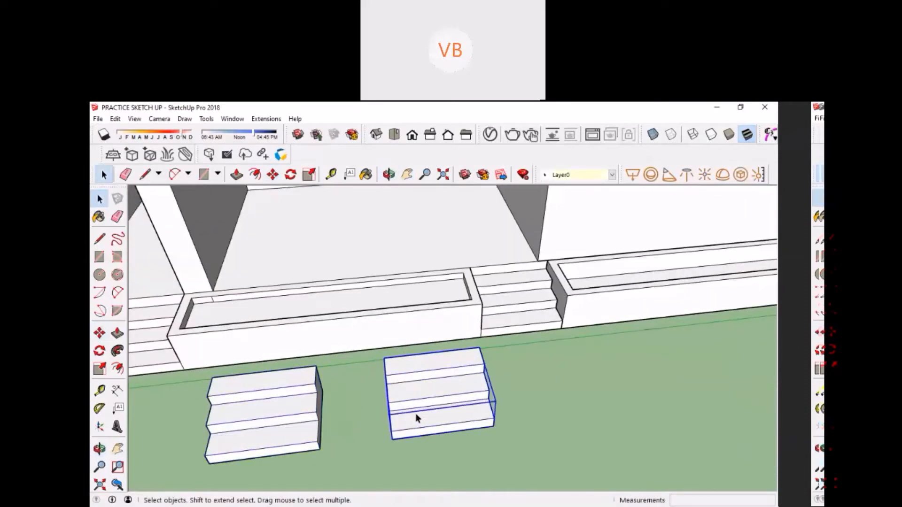
scroll(423, 416, up, 2)
click(426, 416)
scroll(442, 391, down, 1)
scroll(422, 413, up, 1)
key(b)
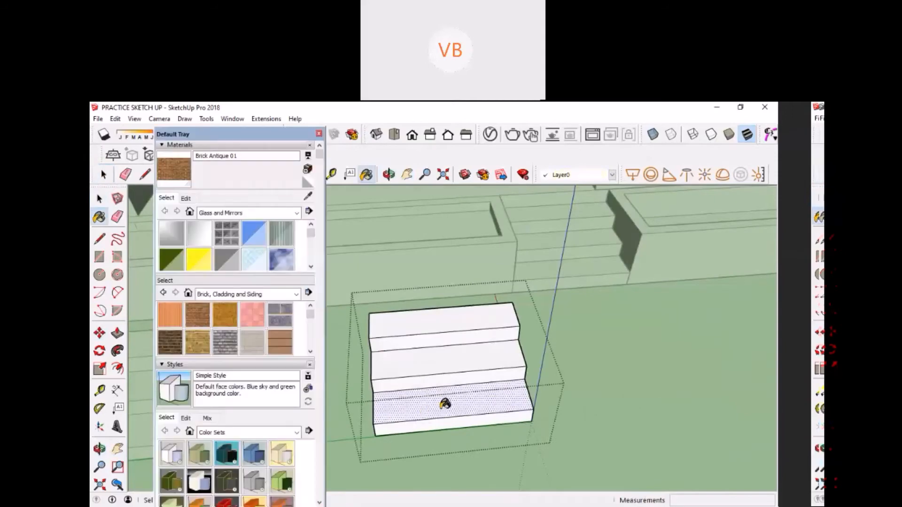
click(445, 399)
Move the materials tray clear of the model and paint the group's remaining treads and its risers with Brick Antique 01.
mouse_move(258, 137)
mouse_down()
mouse_move(610, 165)
mouse_move(740, 161)
mouse_up()
scroll(449, 319, down, 2)
scroll(263, 368, up, 2)
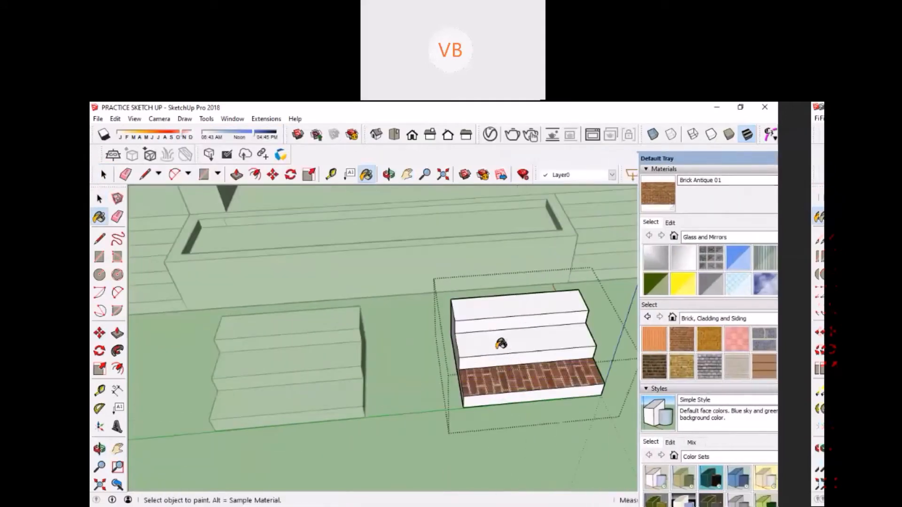
click(496, 346)
click(494, 308)
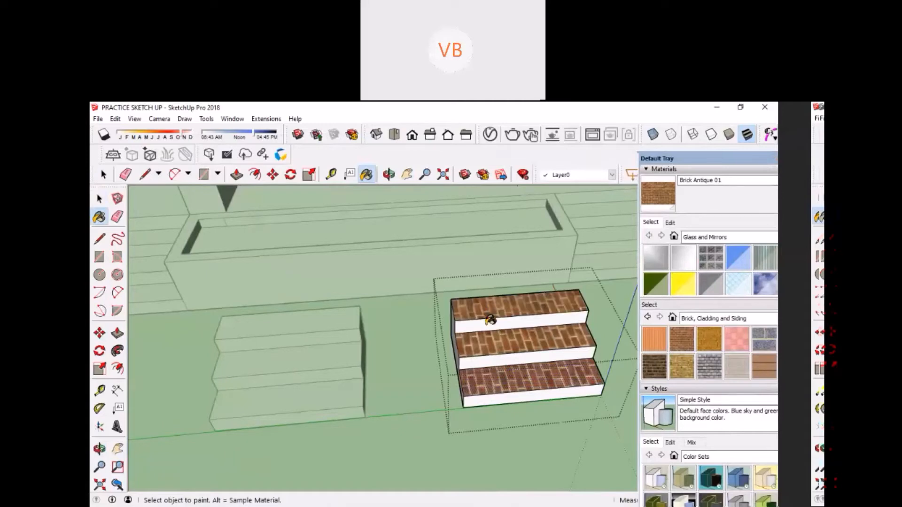
click(490, 320)
click(481, 361)
click(484, 398)
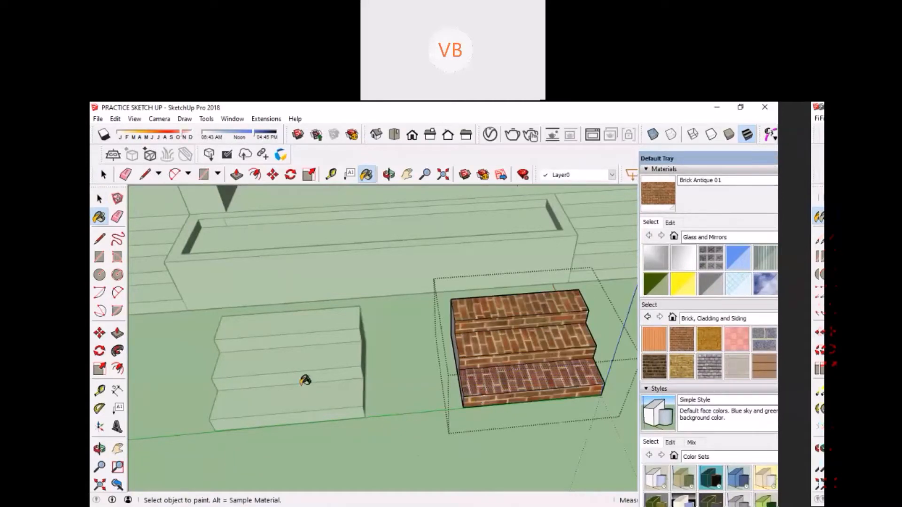
Close the steps group and delete the brick-painted steps.
key(space)
click(340, 397)
scroll(449, 360, down, 1)
click(499, 357)
scroll(454, 357, up, 1)
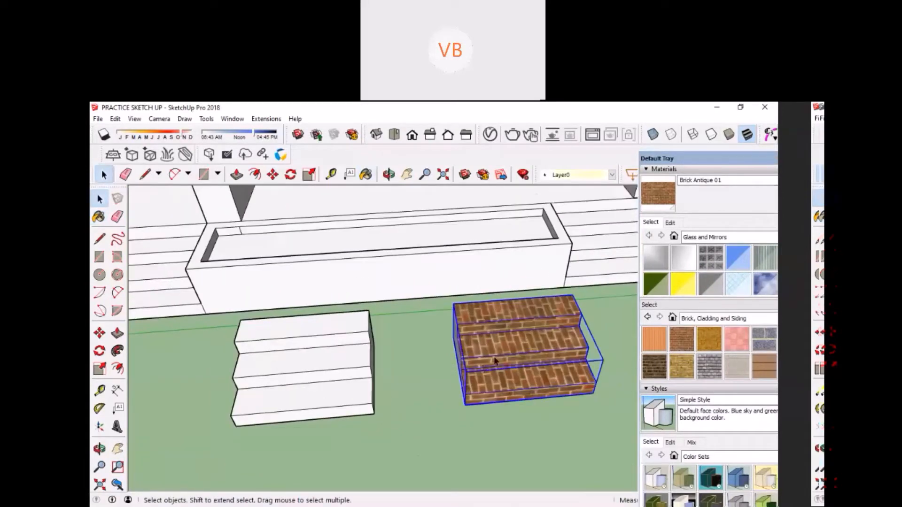
key(Delete)
Convert the remaining detached steps group into a component and place a copy of it alongside.
right_click(279, 360)
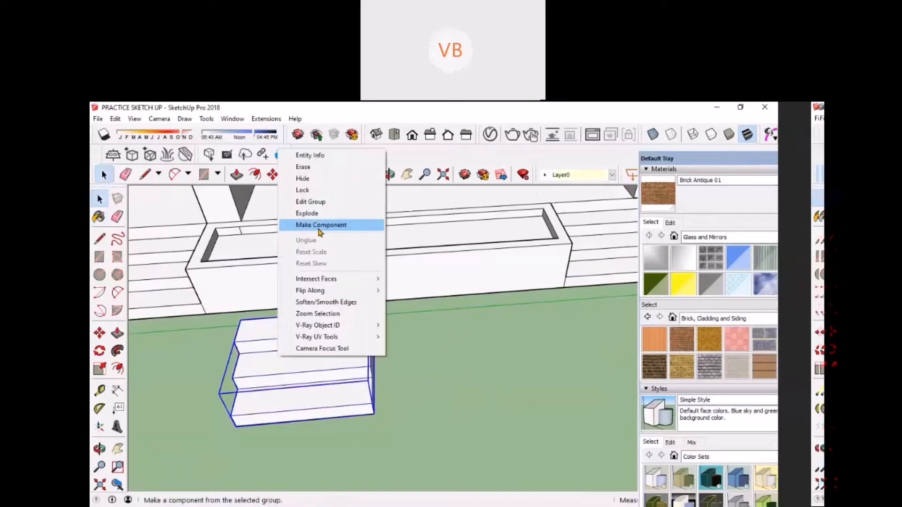
click(329, 228)
click(455, 417)
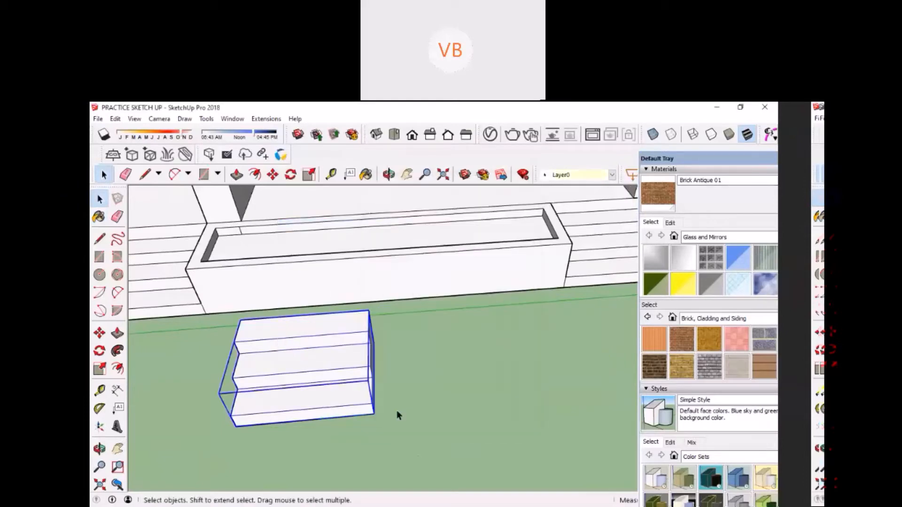
key(m)
key(ctrl)
click(301, 447)
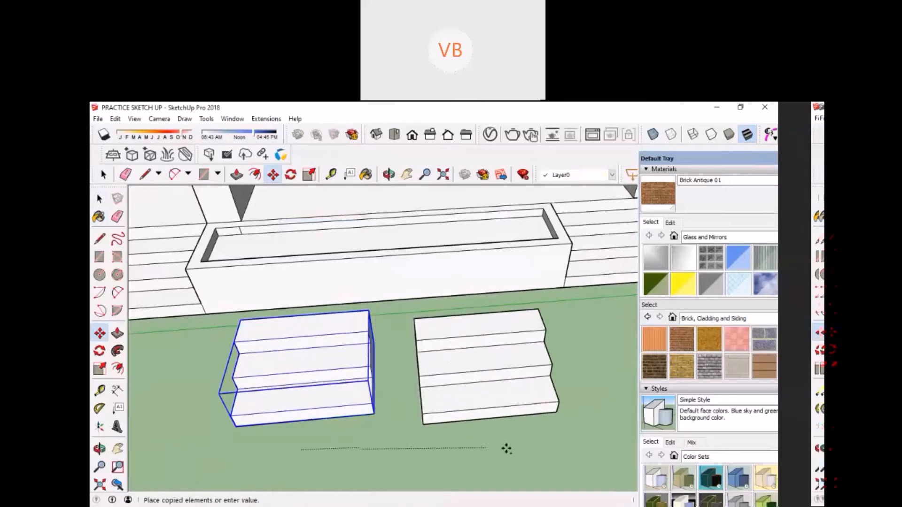
click(529, 426)
key(space)
scroll(329, 394, up, 2)
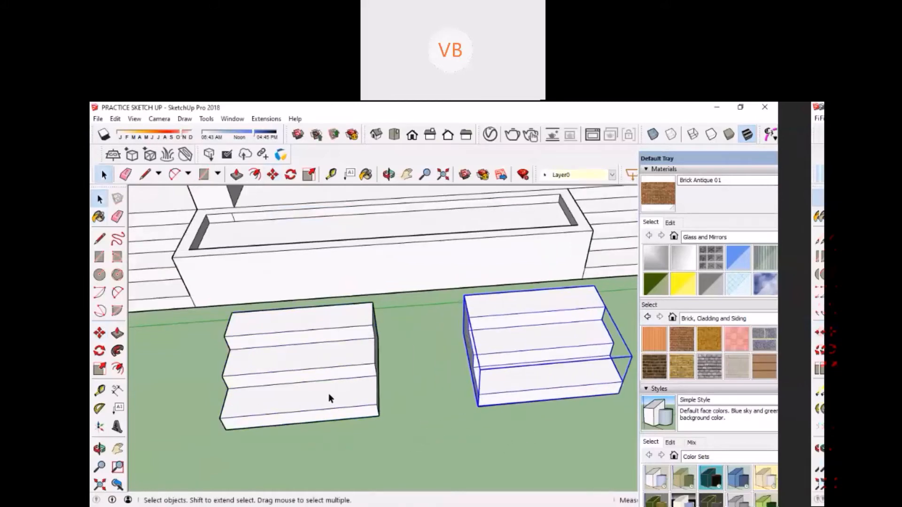
Open the steps component nearer the fins and paint its treads and risers with Brick Antique 01.
double_click(328, 393)
key(b)
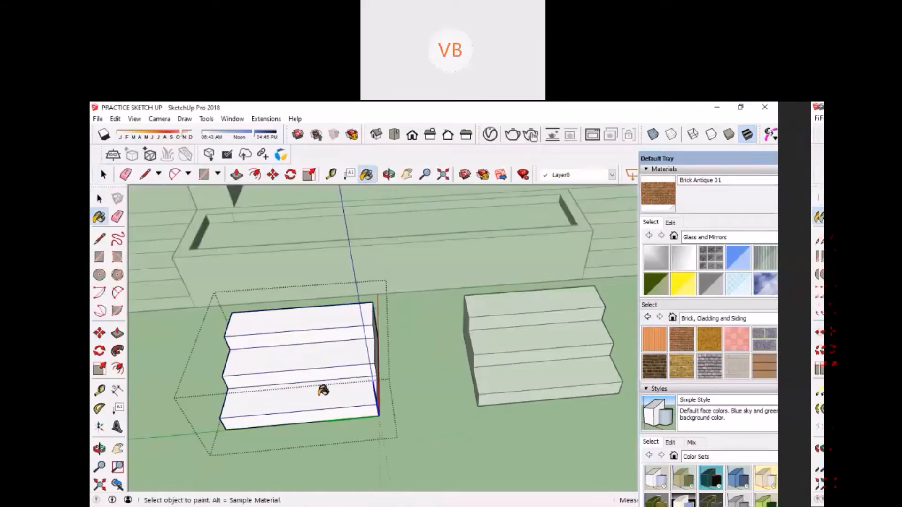
click(279, 395)
click(291, 358)
click(281, 322)
click(284, 371)
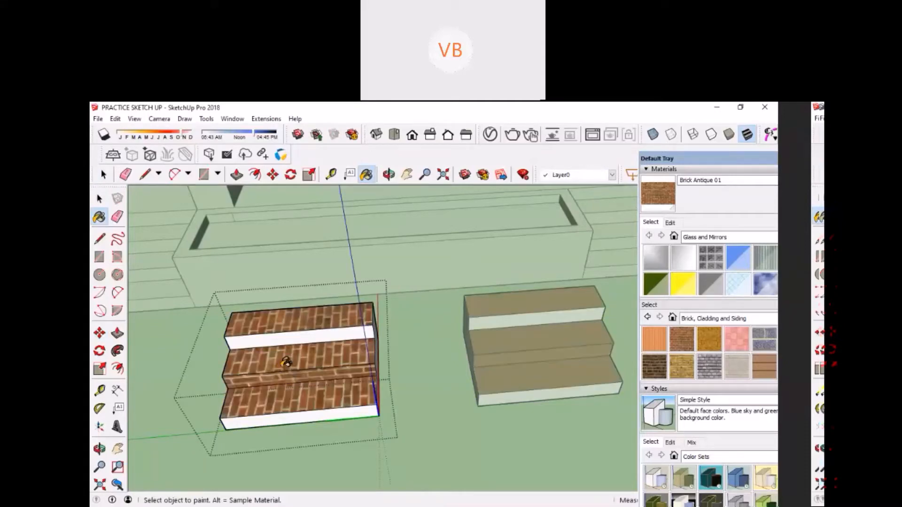
click(290, 337)
click(281, 414)
Paint the side face of the steps component with Brick Antique 01 and close the component.
middle_drag(281, 415, 232, 334)
scroll(231, 334, up, 3)
click(340, 375)
key(space)
key(Escape)
scroll(340, 376, down, 2)
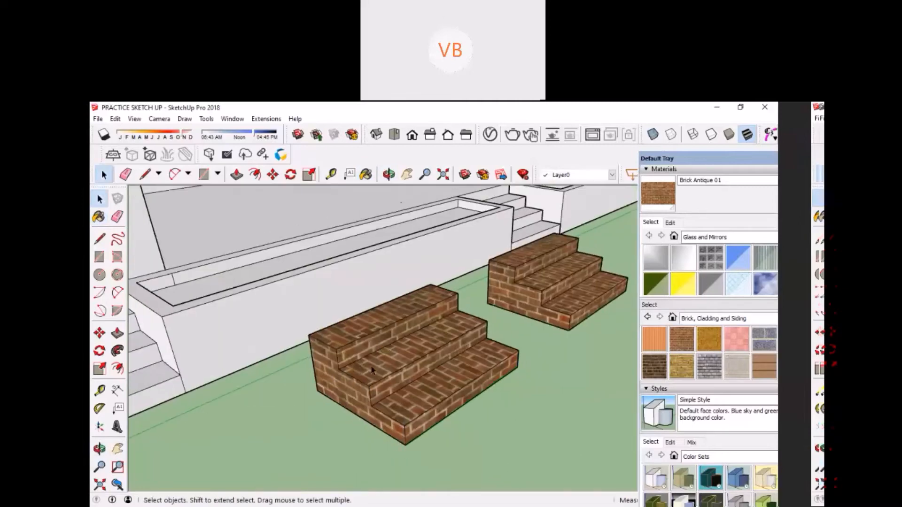
Delete both brick-painted steps components from the ground in front of the planter.
middle_drag(390, 352, 342, 383)
click(342, 382)
key(Delete)
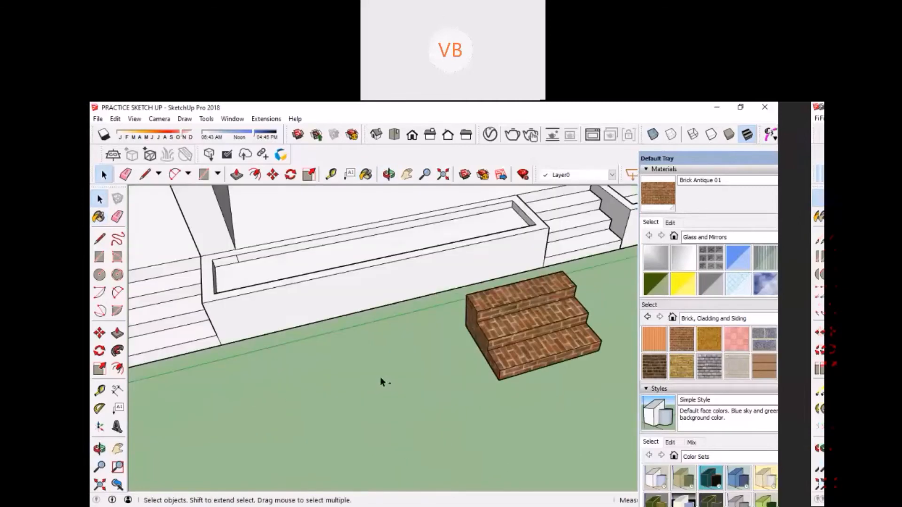
scroll(380, 378, down, 3)
click(442, 350)
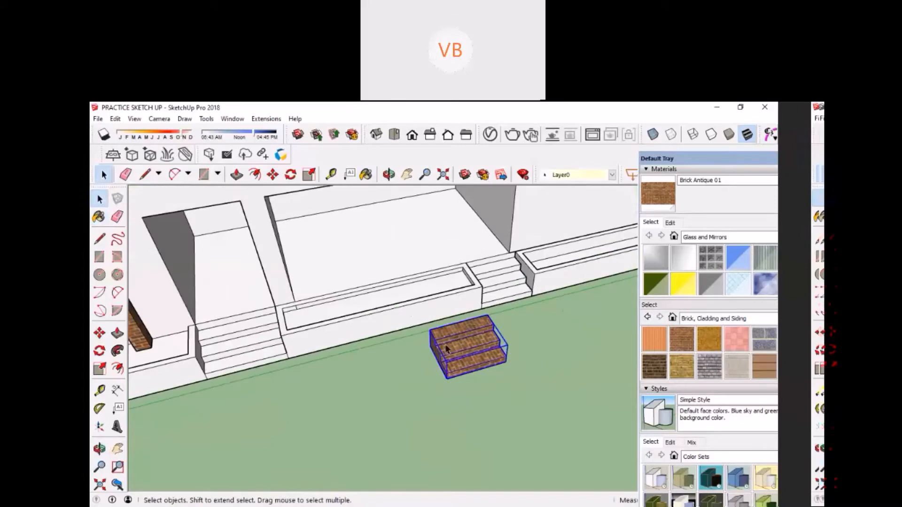
key(Delete)
Examine the front facade's brick fins, planters, steps and porch opening, and close the materials tray.
scroll(445, 346, down, 1)
scroll(445, 346, down, 2)
key(h)
scroll(300, 341, down, 2)
middle_drag(190, 347, 482, 238)
middle_drag(425, 292, 474, 277)
drag(474, 277, 366, 332)
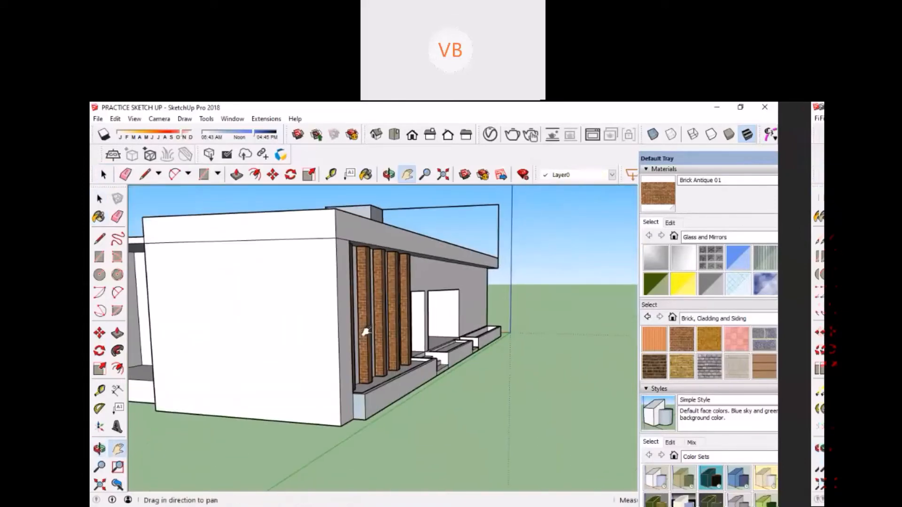
middle_drag(366, 332, 230, 376)
scroll(312, 294, up, 4)
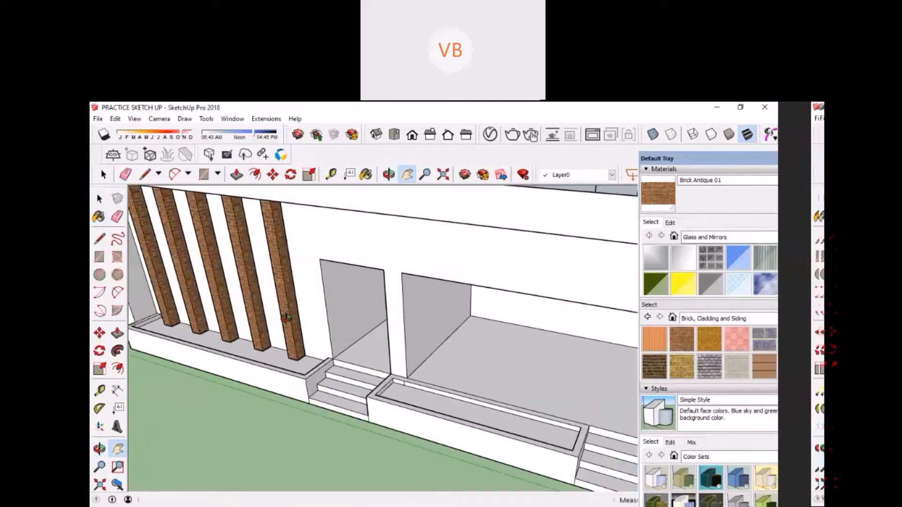
middle_drag(287, 318, 489, 323)
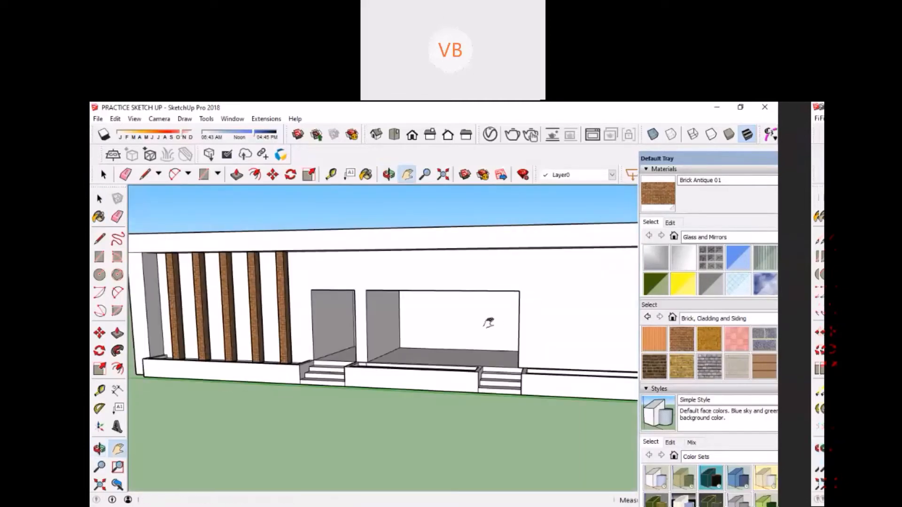
scroll(488, 323, up, 3)
middle_drag(427, 320, 465, 352)
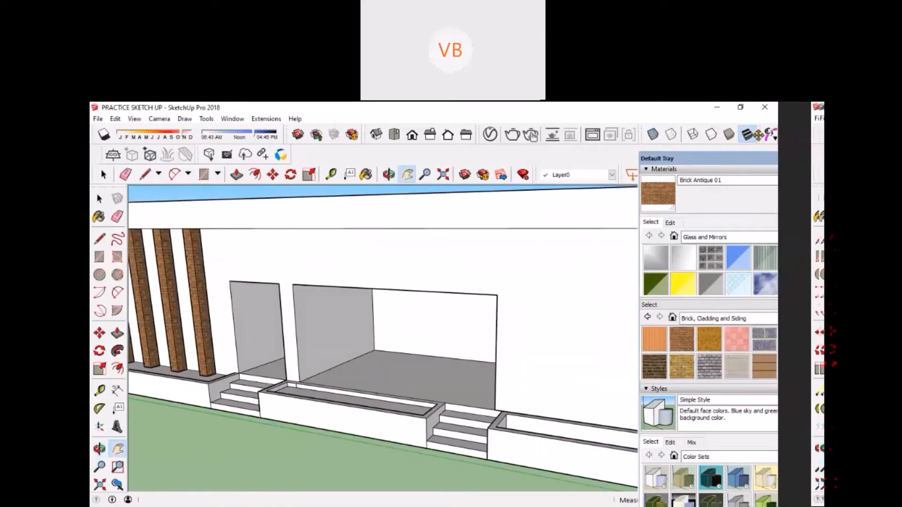
double_click(739, 159)
click(690, 158)
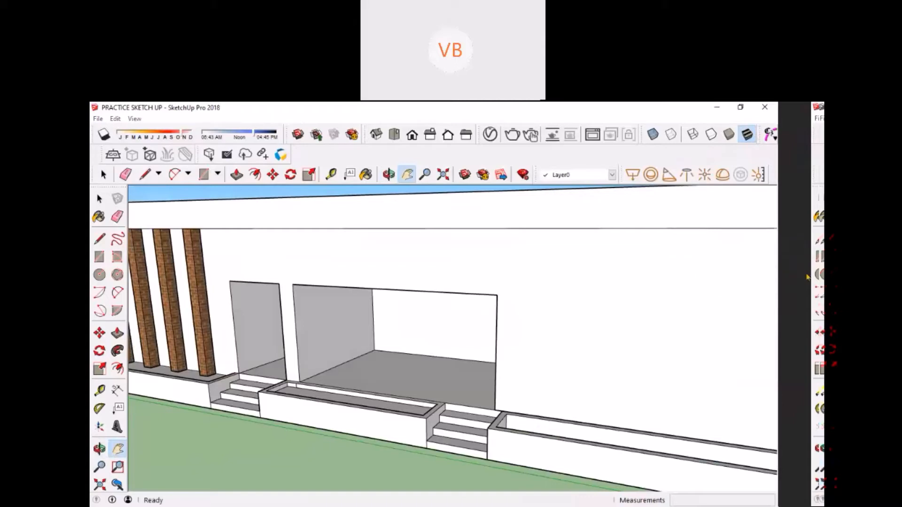
Switch to the Railways model and examine the black railing and brick parapet in front of the porch.
key(alt+Tab)
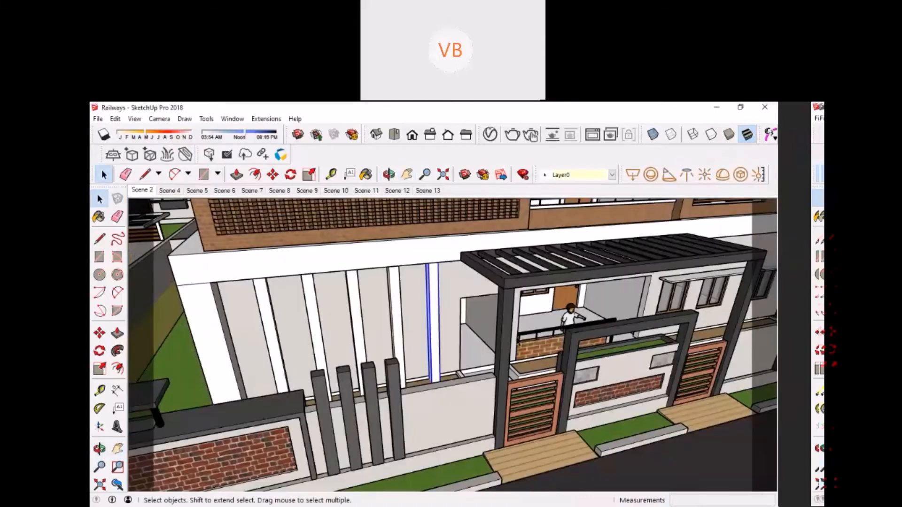
middle_drag(515, 284, 332, 302)
scroll(332, 302, down, 3)
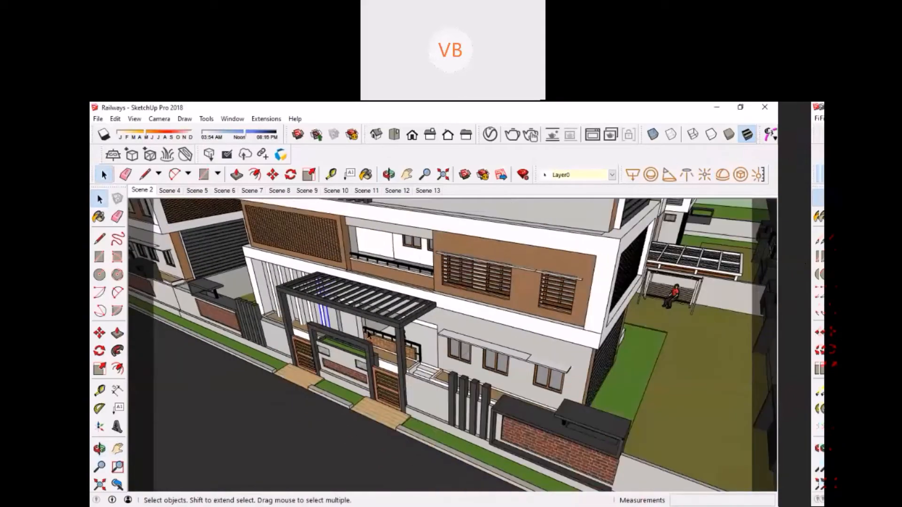
scroll(368, 335, up, 5)
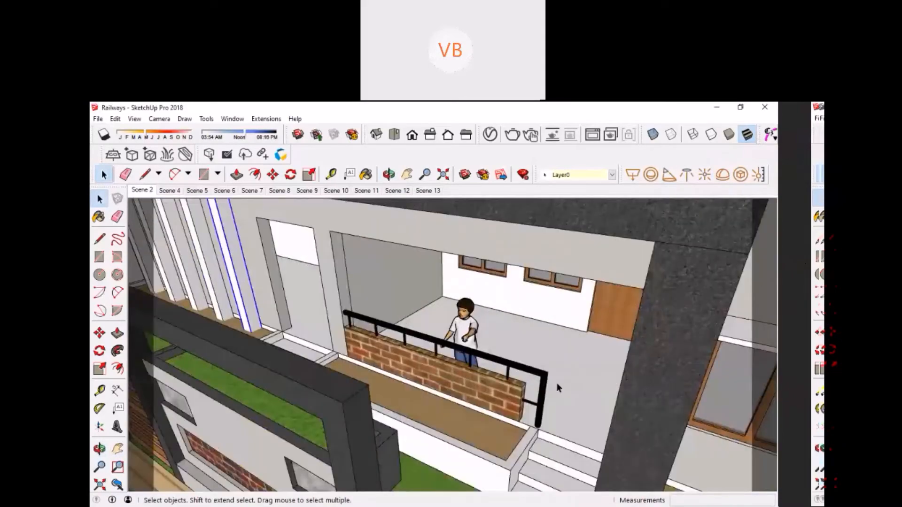
scroll(557, 387, up, 3)
shift+middle_drag(523, 373, 416, 337)
scroll(417, 337, down, 3)
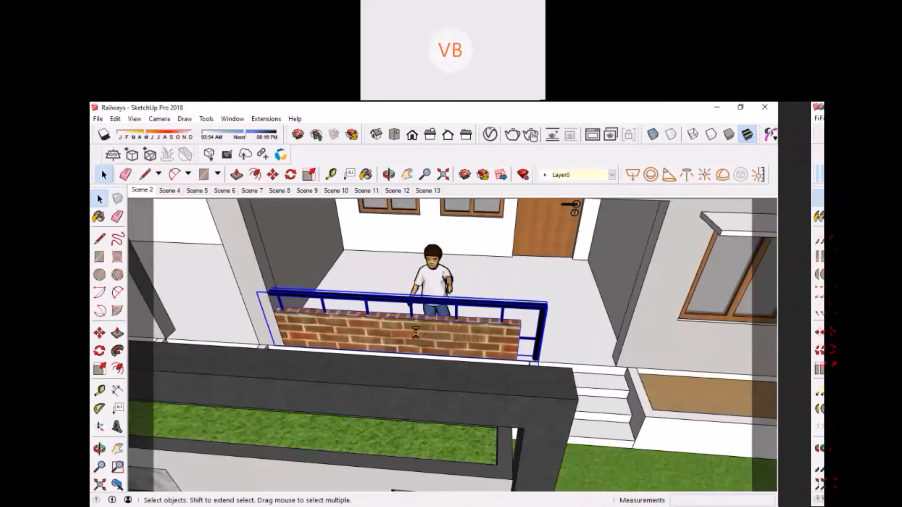
Switch to the PRACTICE SKETCH UP model and paste the brick parapet with black railing at the porch edge behind the planter.
mouse_move(413, 336)
middle_down()
mouse_move(397, 337)
mouse_move(396, 305)
middle_up()
scroll(401, 336, up, 2)
scroll(399, 337, down, 3)
scroll(435, 376, up, 1)
key(alt+Tab)
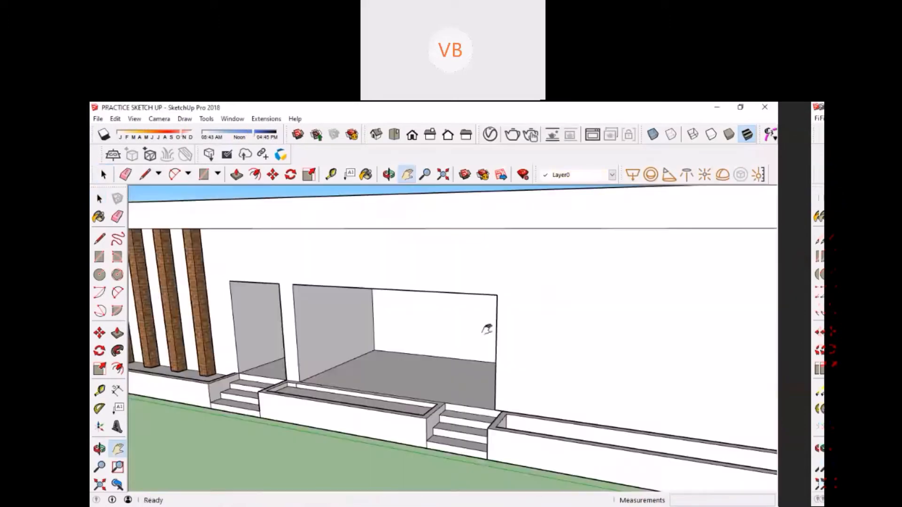
scroll(369, 364, up, 1)
key(space)
scroll(319, 377, up, 2)
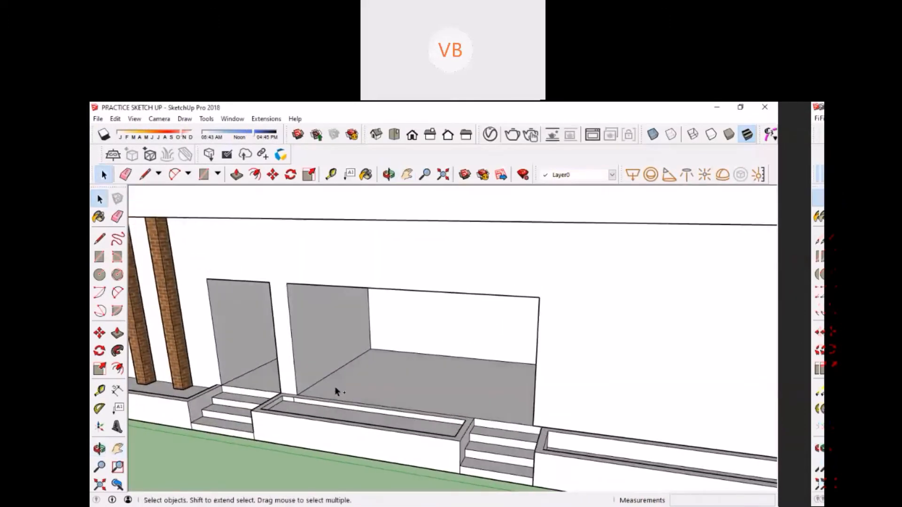
key(ctrl+v)
click(498, 422)
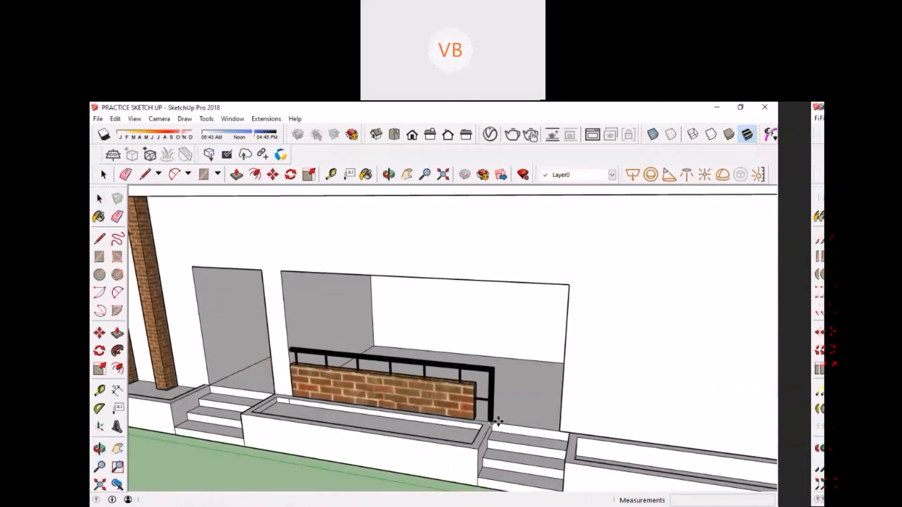
scroll(322, 413, down, 3)
scroll(355, 376, up, 3)
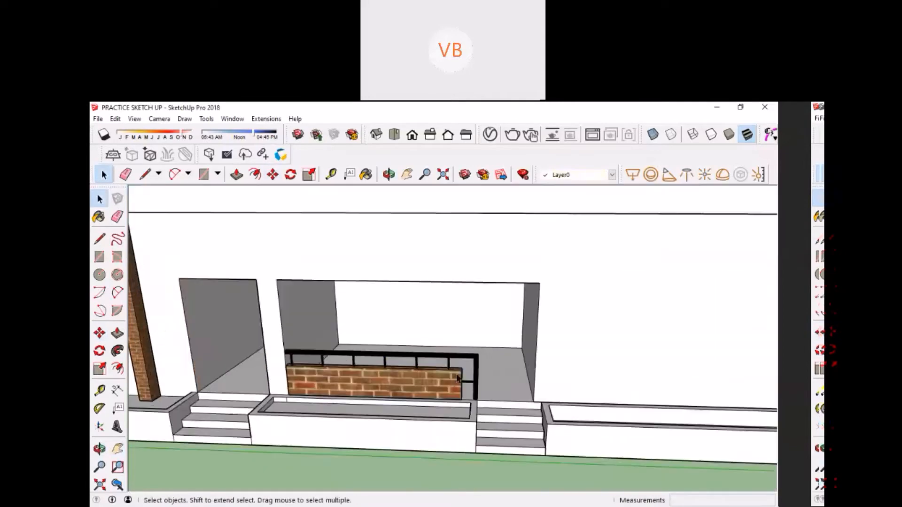
Examine the pasted parapet's top rail, balusters, corner post and brick wall within the porch opening.
scroll(440, 359, up, 2)
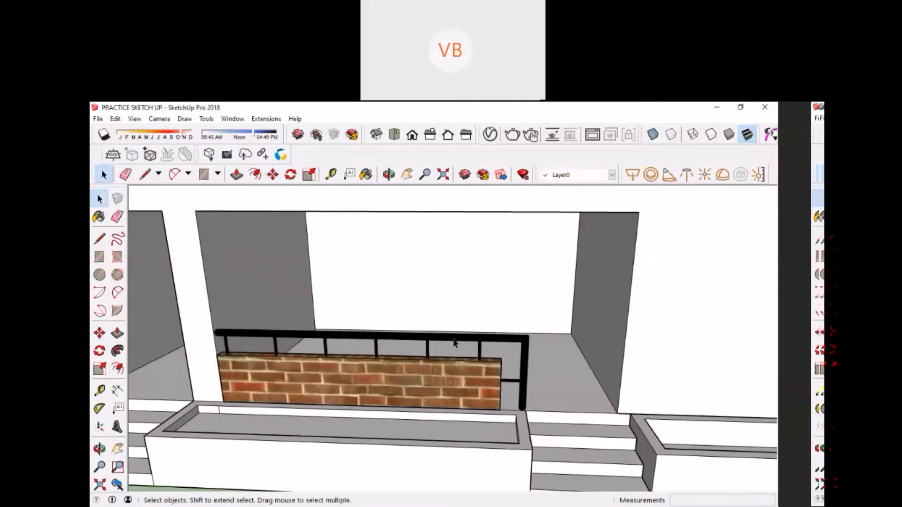
middle_drag(453, 332, 462, 329)
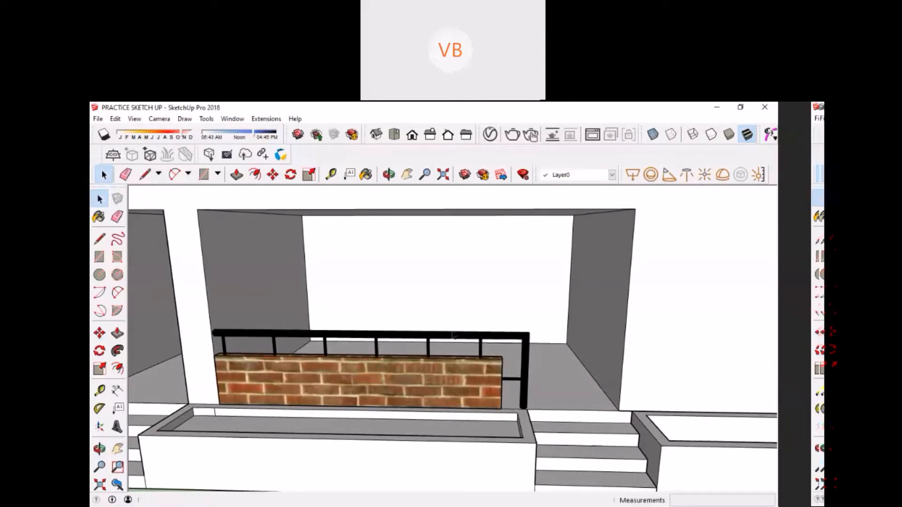
click(459, 337)
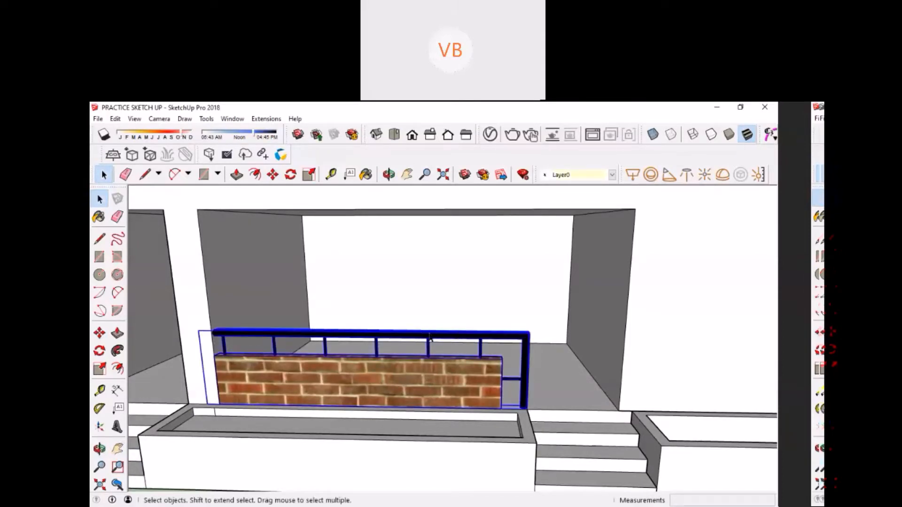
scroll(428, 339, down, 6)
click(354, 411)
scroll(356, 356, up, 5)
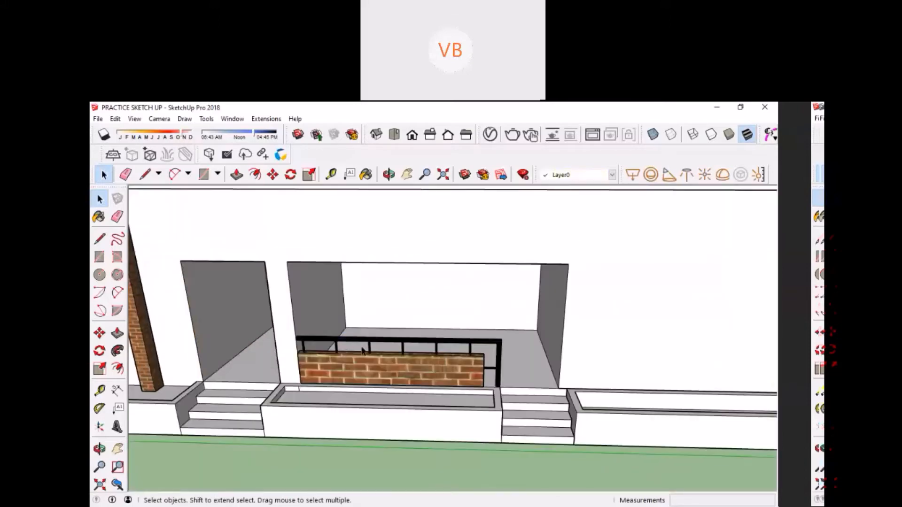
scroll(356, 355, up, 4)
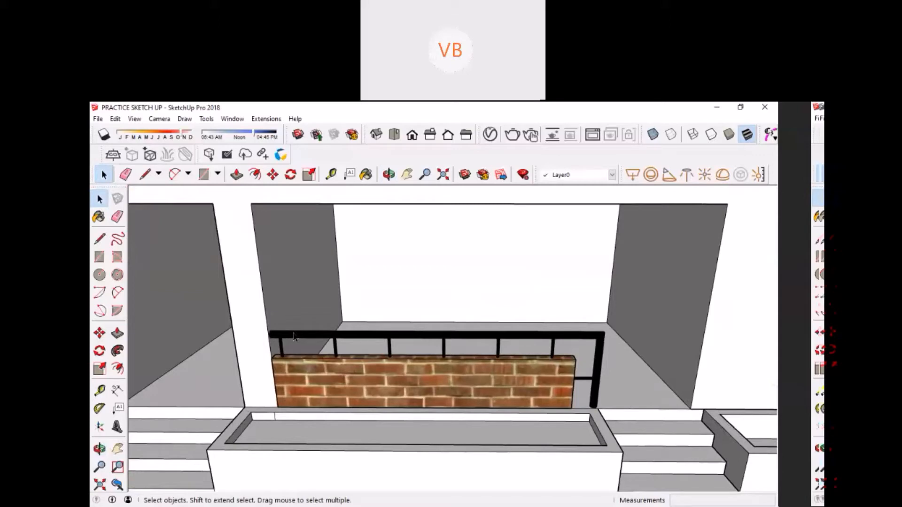
click(302, 339)
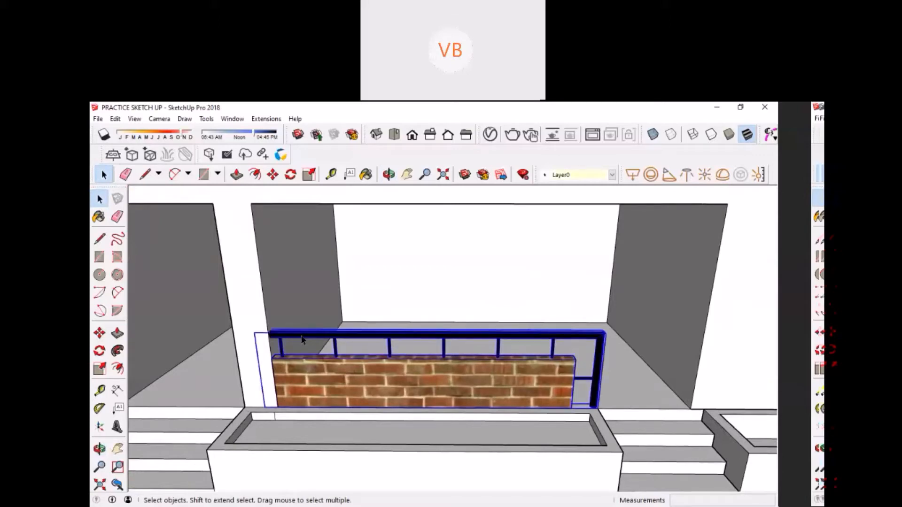
scroll(318, 342, down, 3)
scroll(318, 343, up, 3)
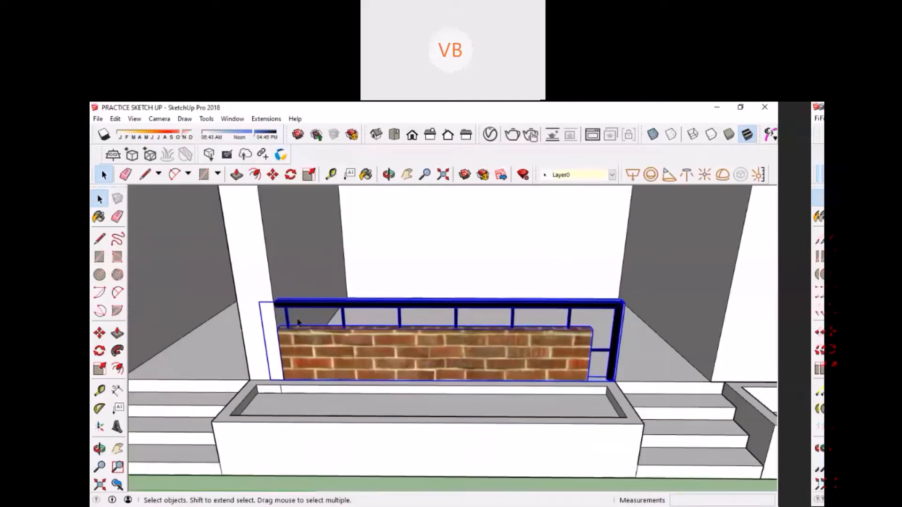
middle_drag(296, 320, 277, 309)
scroll(276, 310, up, 1)
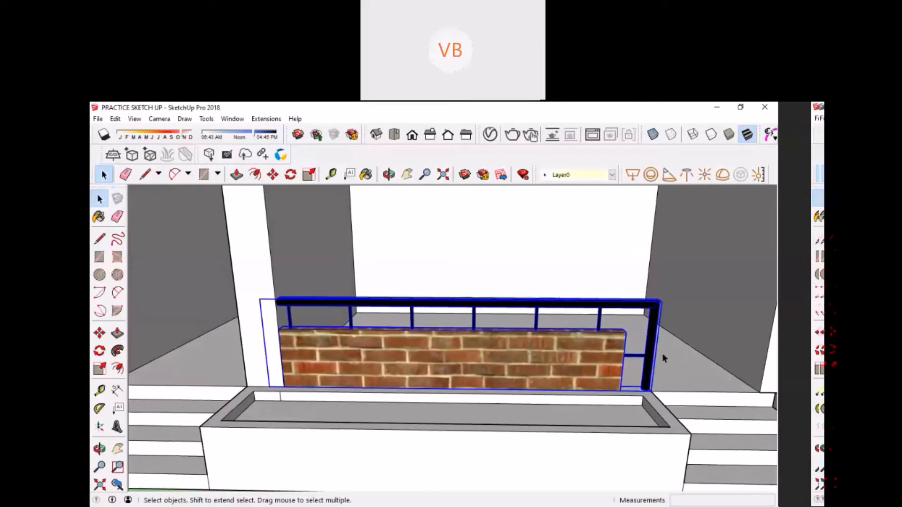
middle_drag(306, 291, 322, 307)
scroll(322, 307, down, 3)
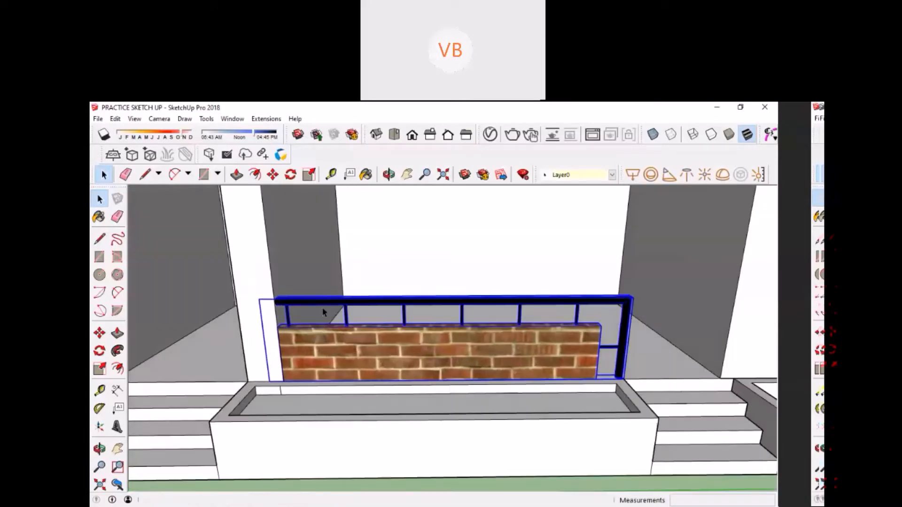
Measure the length of the parapet's top rail and the height of its end post.
scroll(318, 291, up, 2)
middle_drag(282, 343, 282, 343)
scroll(282, 343, up, 2)
key(t)
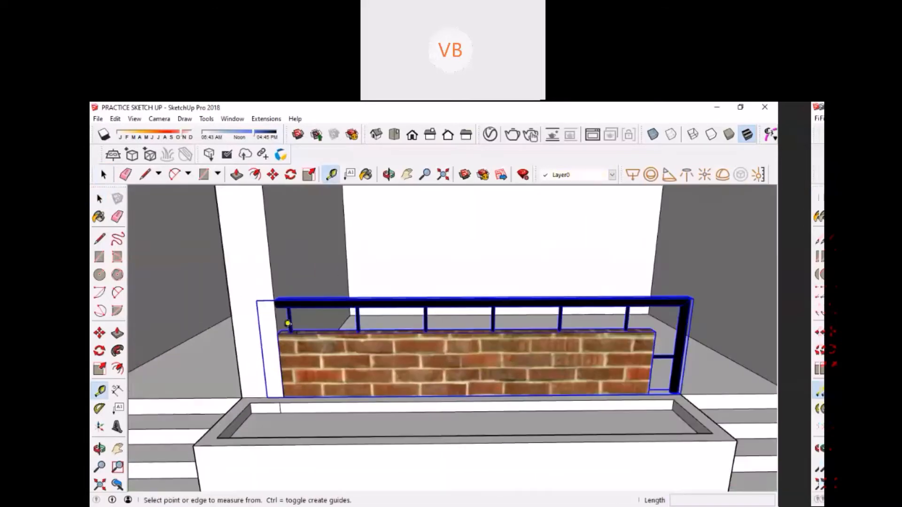
click(281, 298)
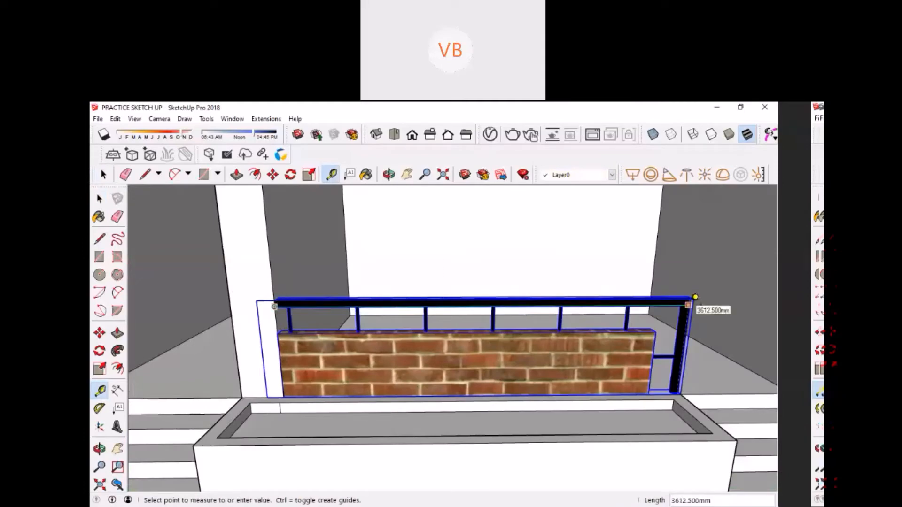
click(695, 297)
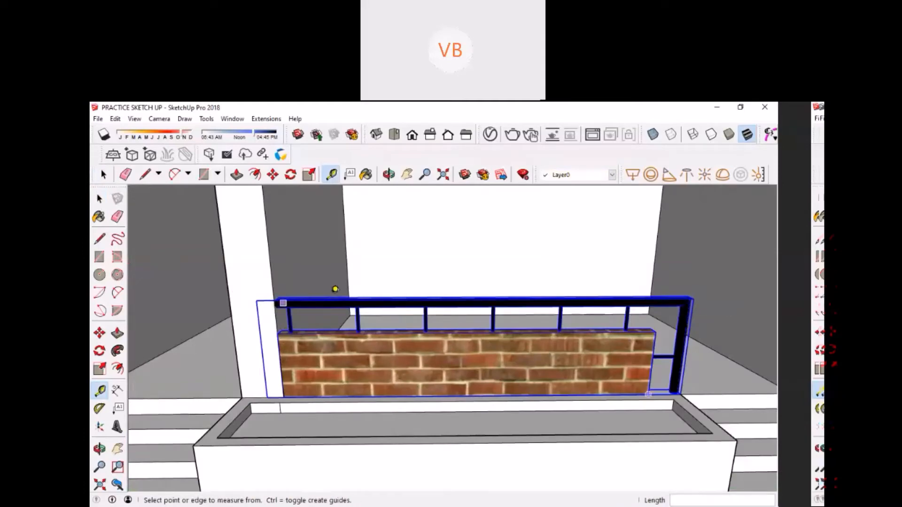
scroll(603, 345, up, 2)
scroll(587, 368, up, 2)
click(575, 380)
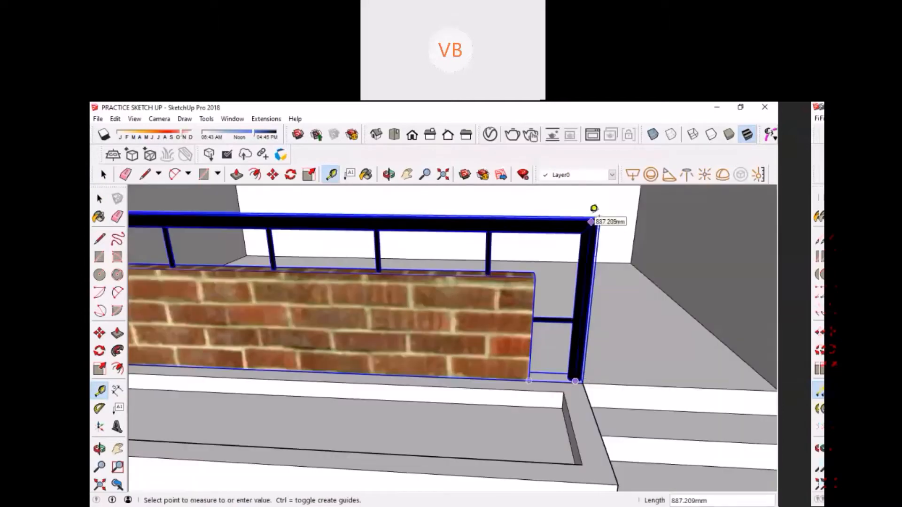
key(space)
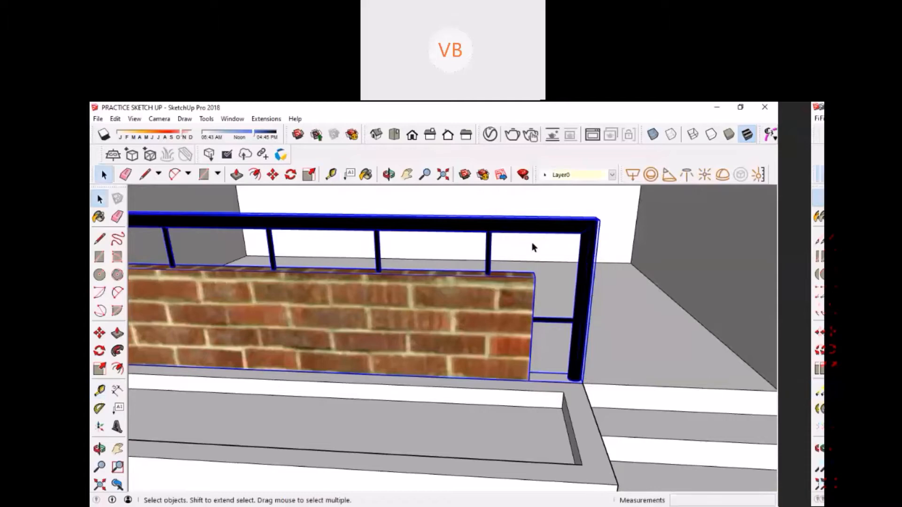
Draw a 3600 mm line along the green axis in front of the planter and continue it 900 mm down the blue axis.
scroll(373, 364, down, 6)
key(l)
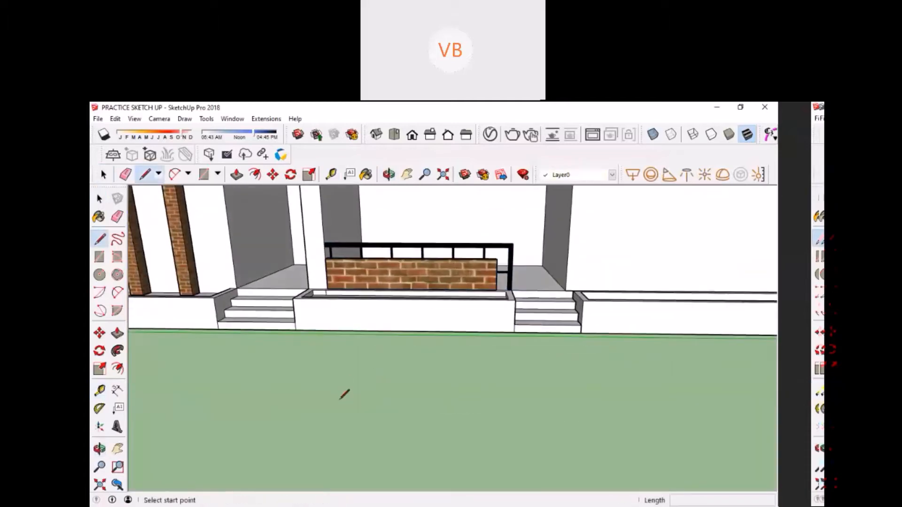
middle_drag(342, 395, 343, 384)
click(342, 385)
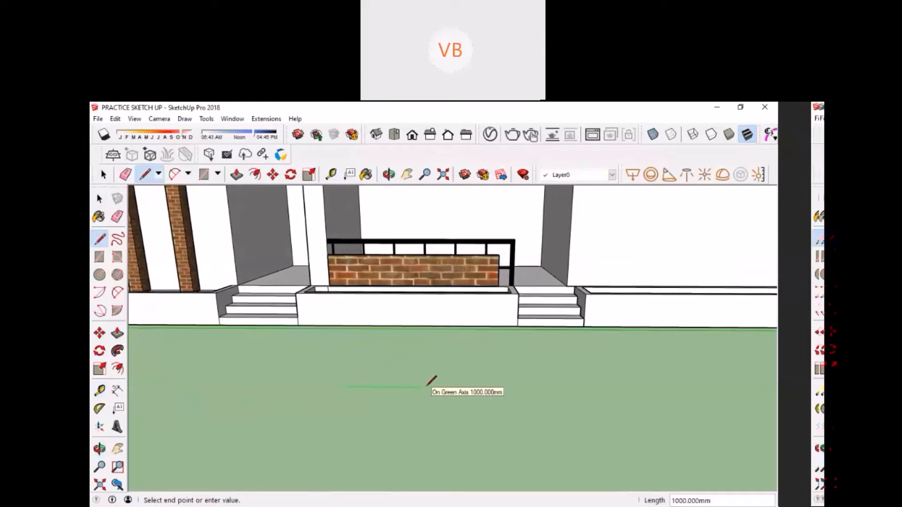
text(3600)
key(Return)
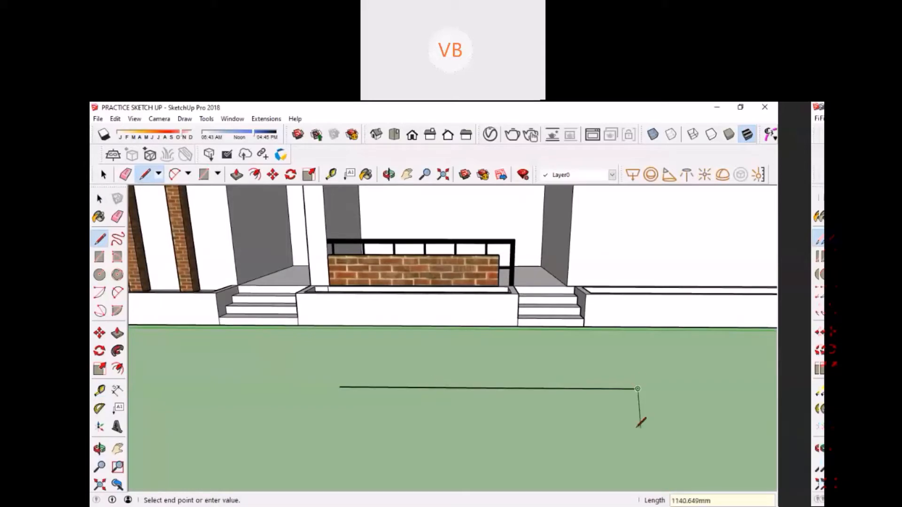
middle_drag(640, 427, 636, 404)
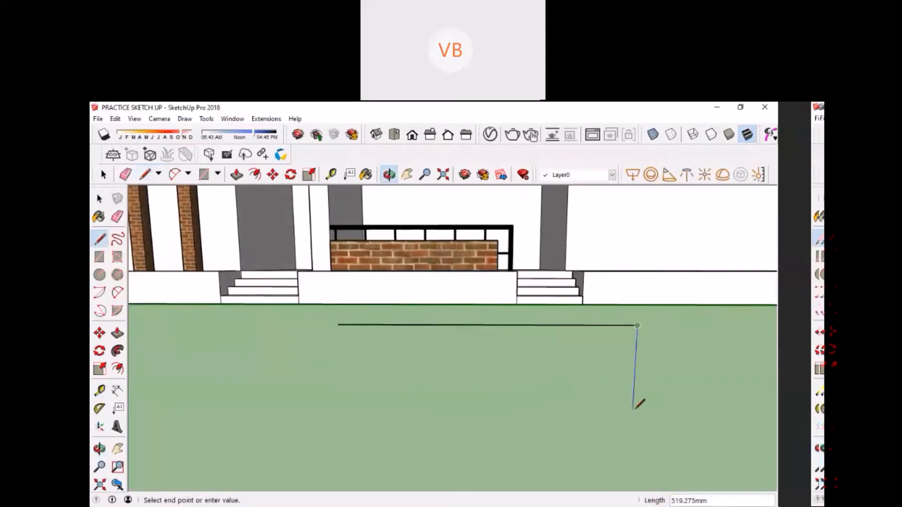
text(900)
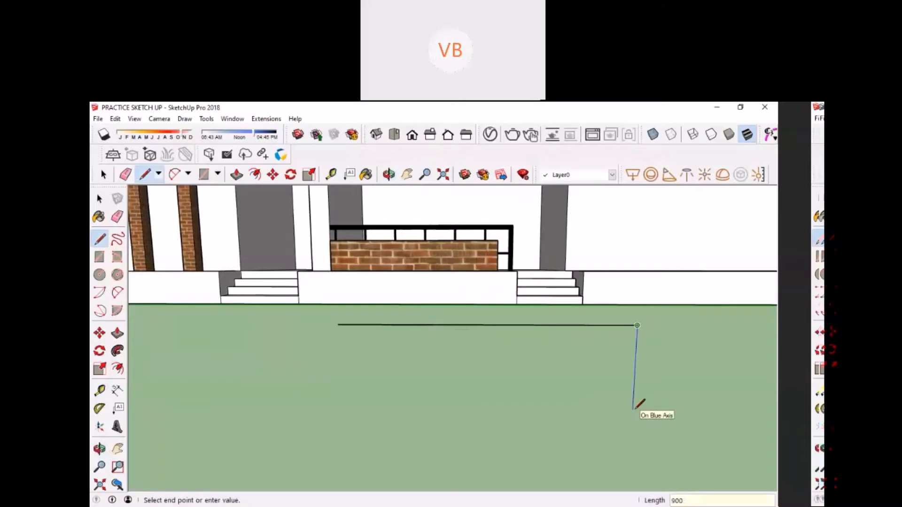
key(Return)
Compare the pasted railing's corner and end post with the L-shaped path drawn in front of the house.
mouse_move(638, 403)
shift+middle_down()
mouse_move(473, 376)
mouse_move(455, 391)
mouse_move(435, 327)
shift+middle_up()
scroll(432, 336, down, 2)
middle_drag(421, 380, 410, 329)
scroll(456, 279, up, 4)
middle_drag(444, 247, 477, 261)
scroll(432, 236, up, 5)
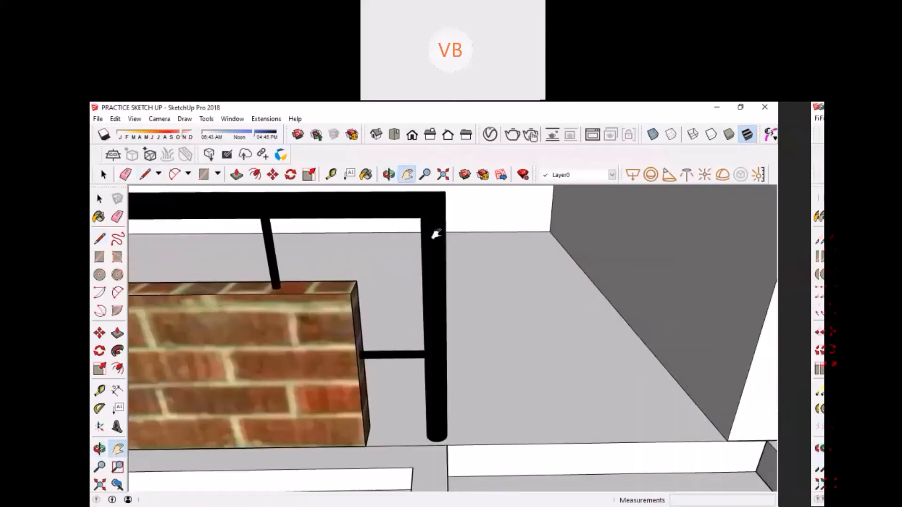
scroll(447, 280, down, 6)
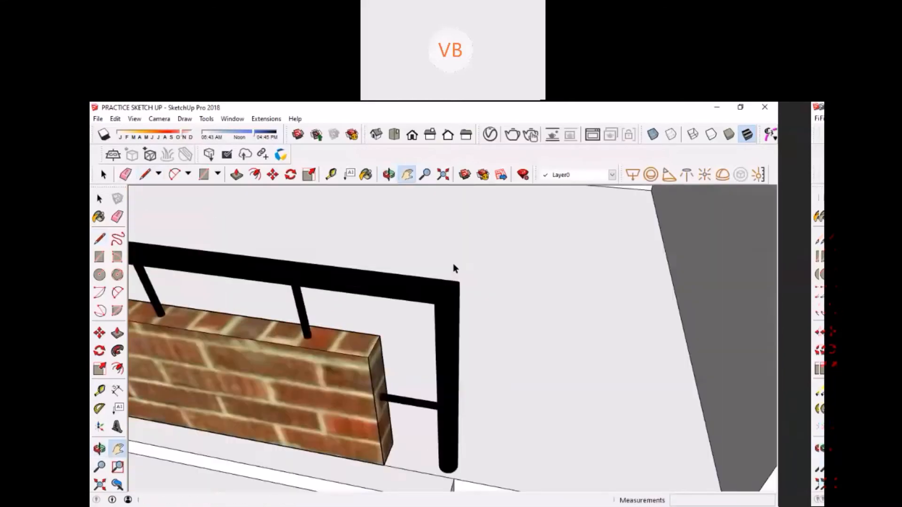
key(space)
scroll(451, 263, up, 1)
scroll(454, 248, down, 4)
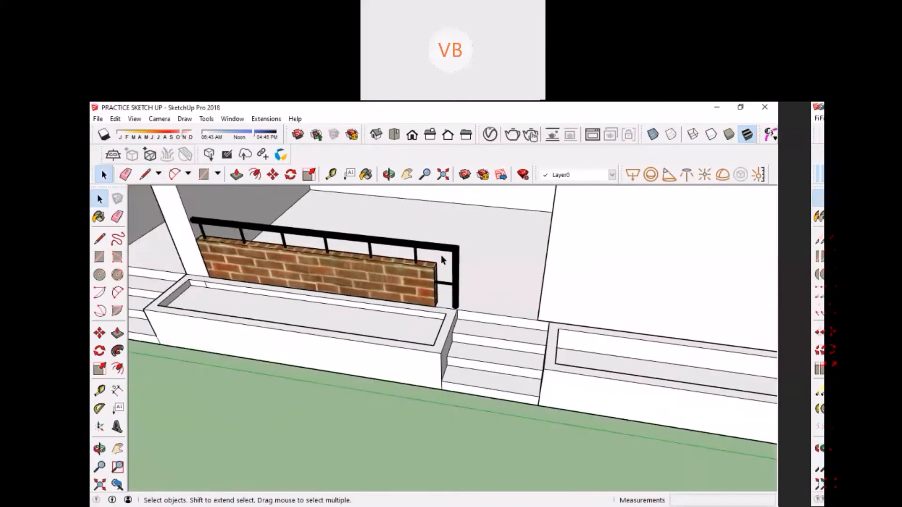
scroll(467, 371, up, 2)
shift+middle_drag(467, 367, 418, 295)
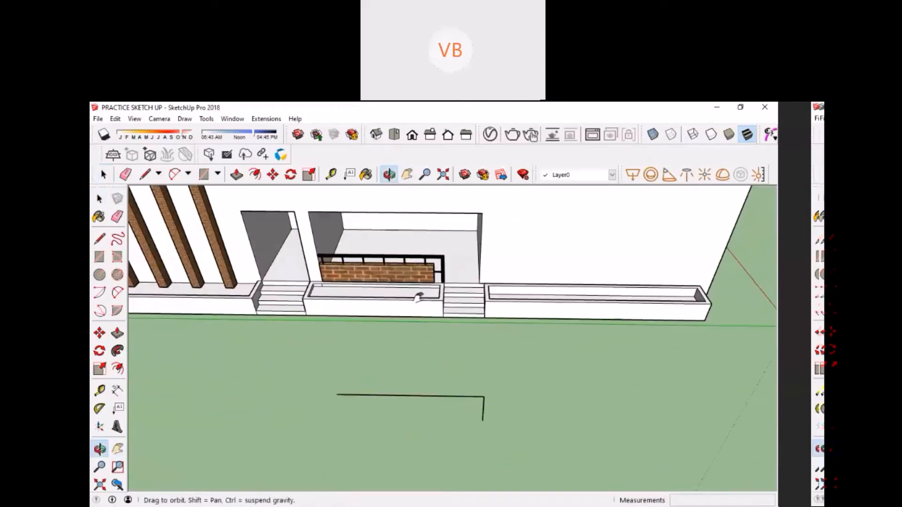
scroll(359, 261, up, 3)
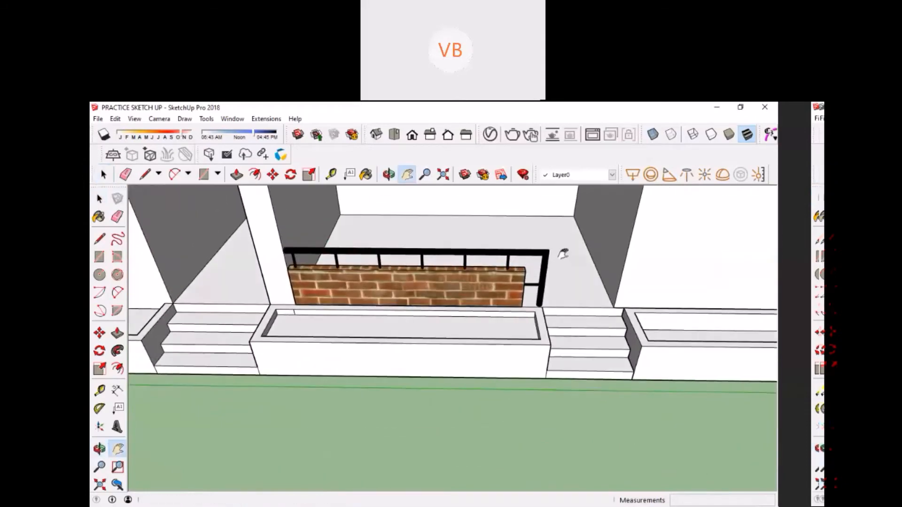
Measure the thickness of the railing's round top rail near its wall end.
scroll(377, 253, up, 2)
scroll(269, 256, up, 2)
middle_drag(226, 258, 213, 238)
scroll(220, 240, up, 2)
scroll(235, 244, up, 2)
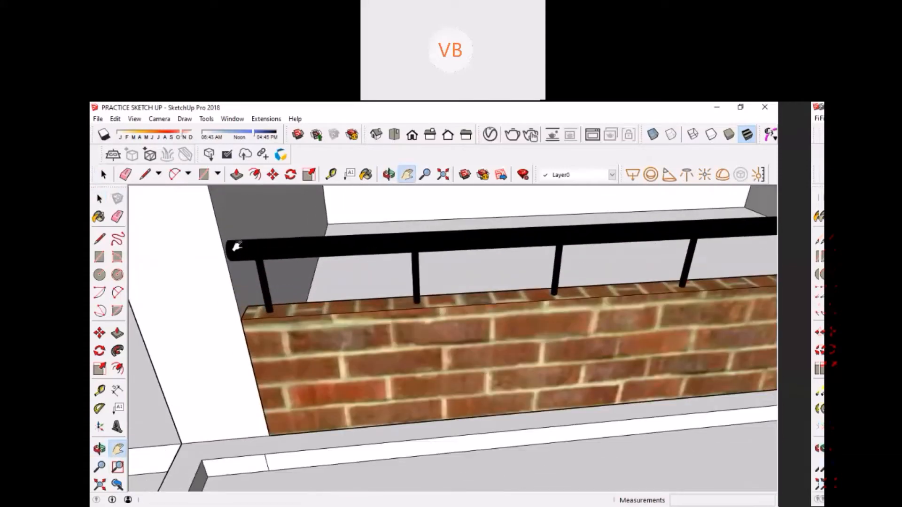
middle_drag(236, 247, 241, 240)
key(t)
scroll(249, 240, up, 3)
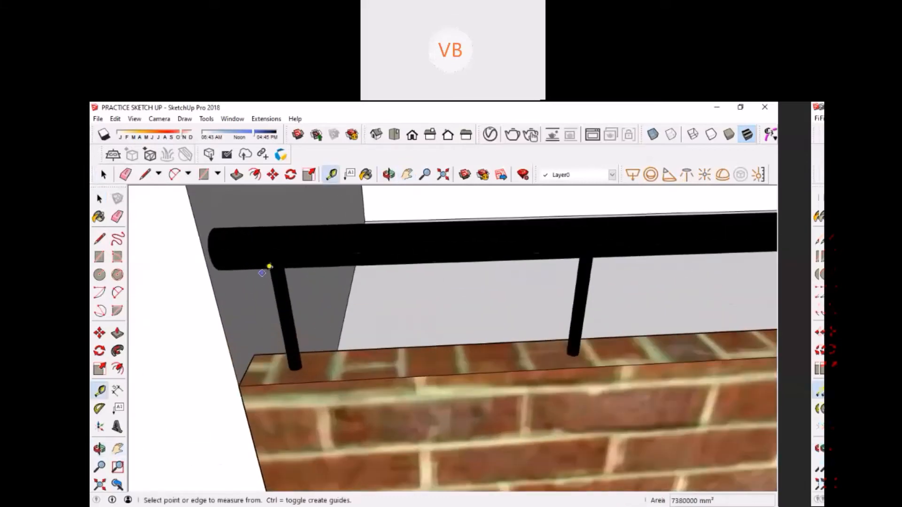
click(272, 267)
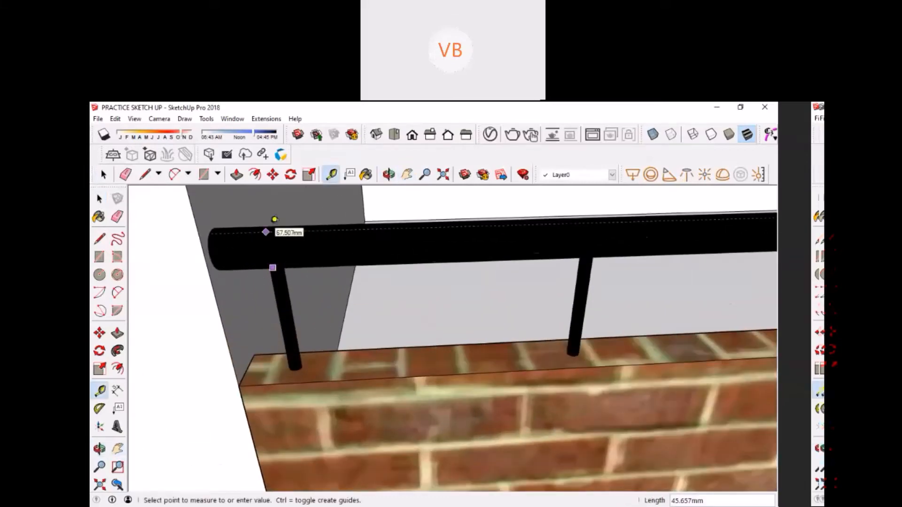
scroll(265, 232, down, 3)
key(h)
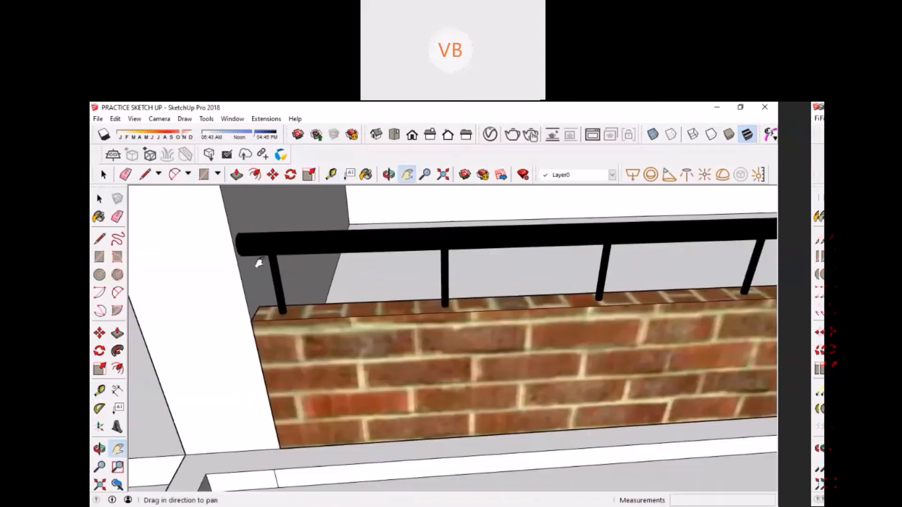
scroll(258, 263, down, 4)
scroll(278, 248, down, 4)
scroll(418, 252, up, 3)
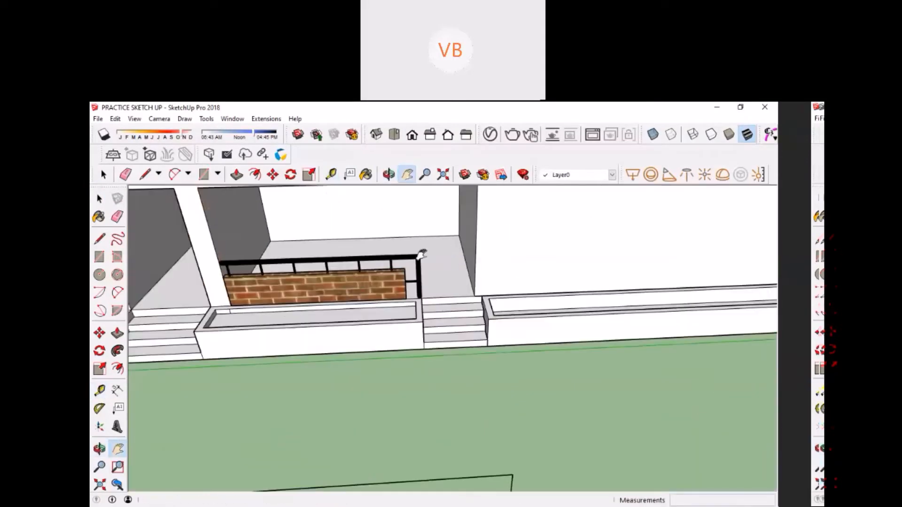
scroll(404, 242, down, 3)
scroll(367, 359, up, 4)
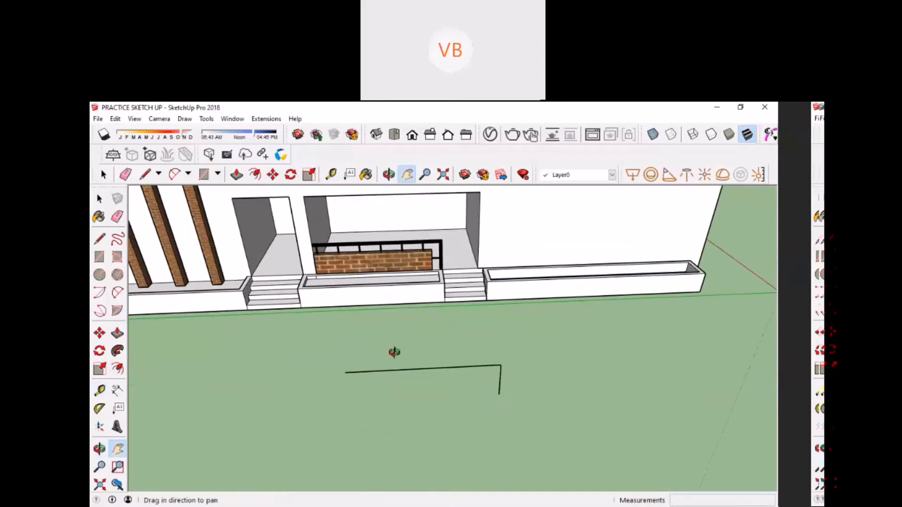
scroll(324, 318, up, 1)
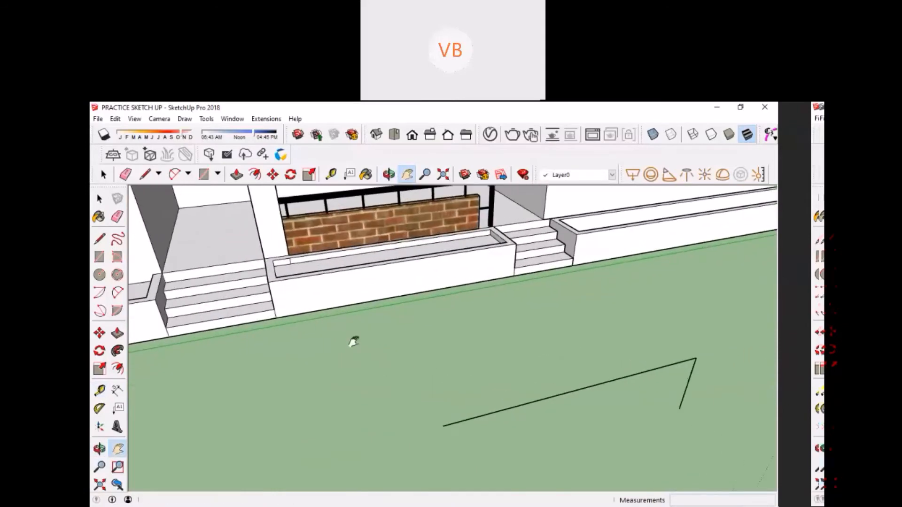
Draw a circle on the ground in front of the planter to match the railing's top rail thickness and group it.
scroll(353, 342, up, 3)
key(c)
scroll(347, 380, up, 2)
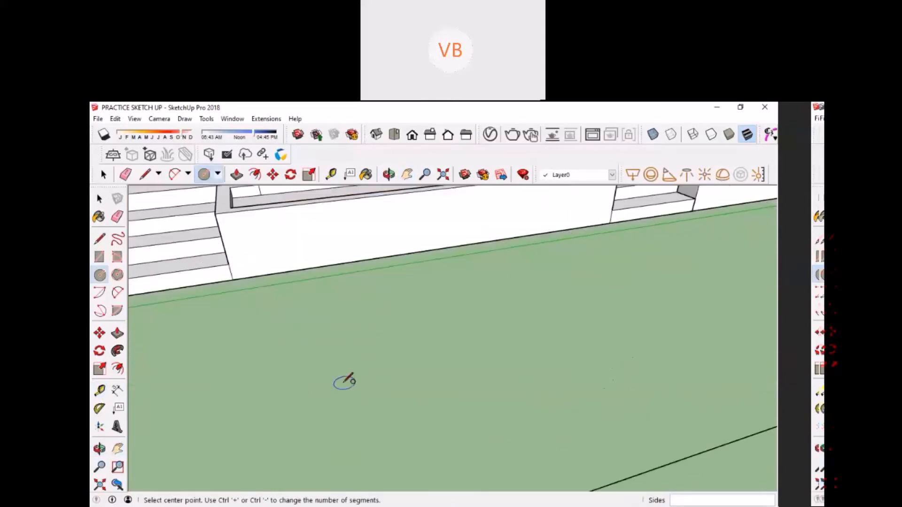
click(341, 385)
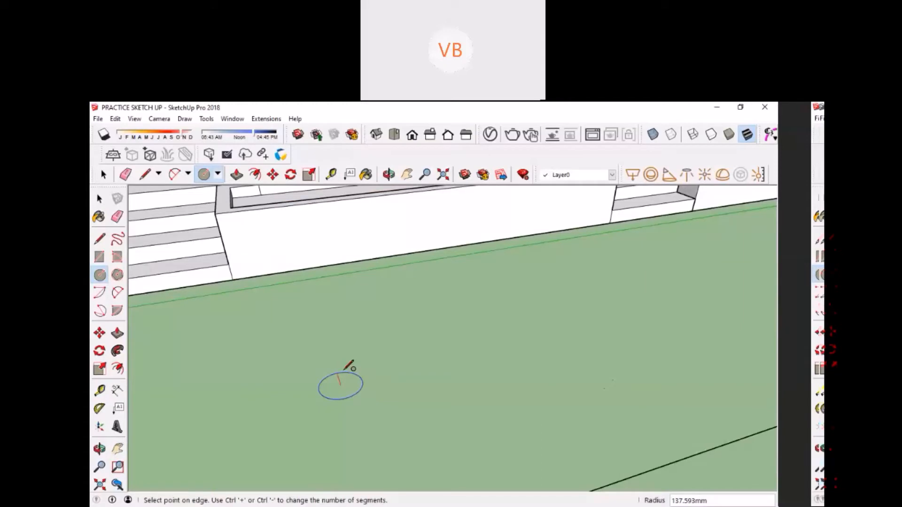
text(7,)
key(Return)
key(space)
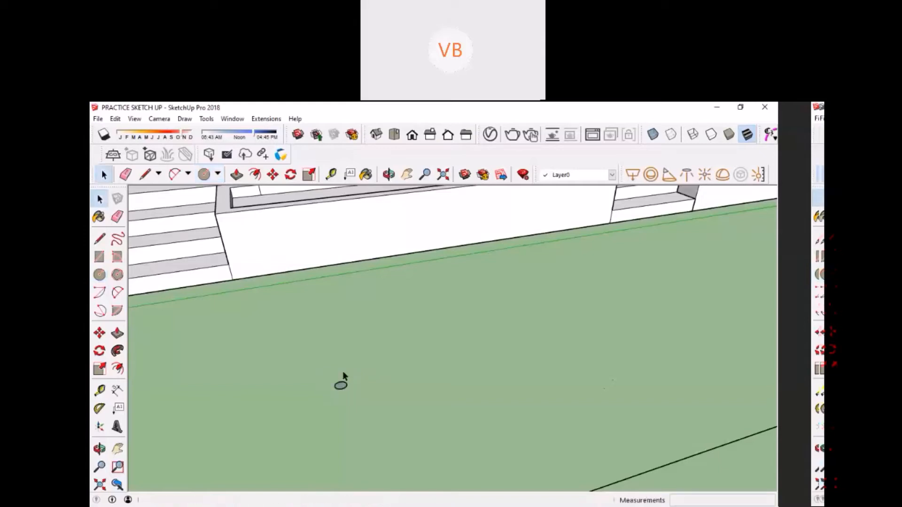
scroll(342, 371, up, 4)
right_click(340, 406)
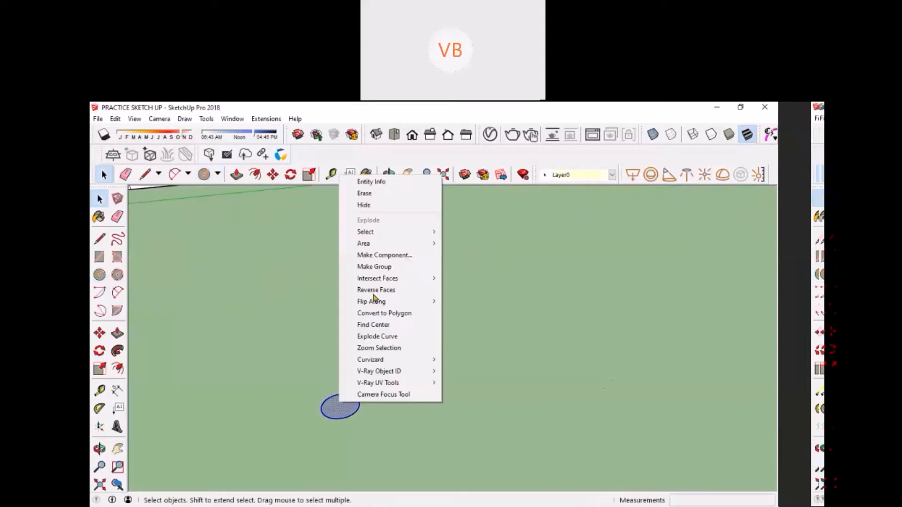
click(373, 266)
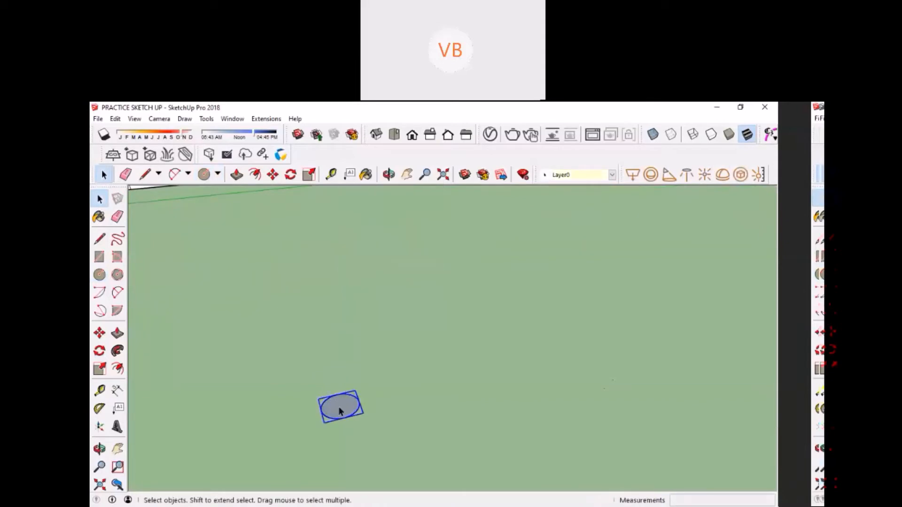
Extrude the grouped circle into a vertical pipe as long as the drawn path's 3600 mm line.
double_click(340, 411)
key(p)
drag(338, 407, 339, 374)
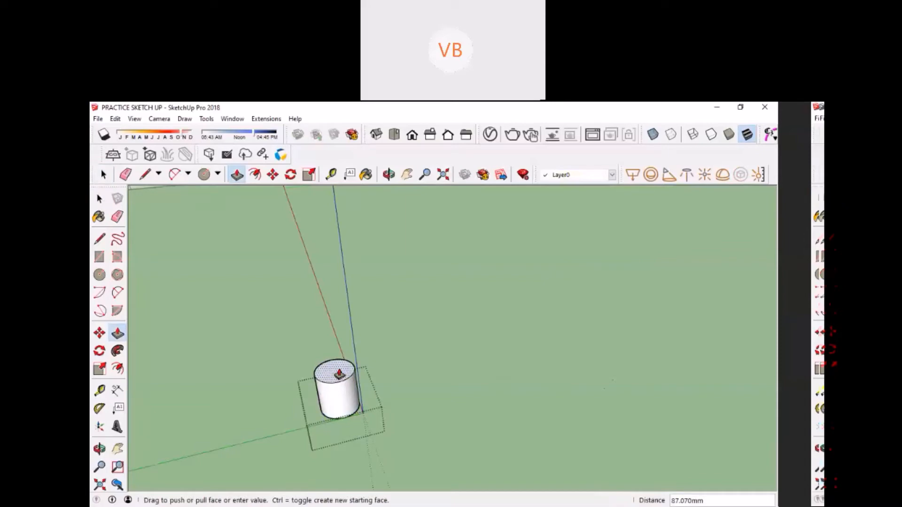
text(360)
key(Return)
key(h)
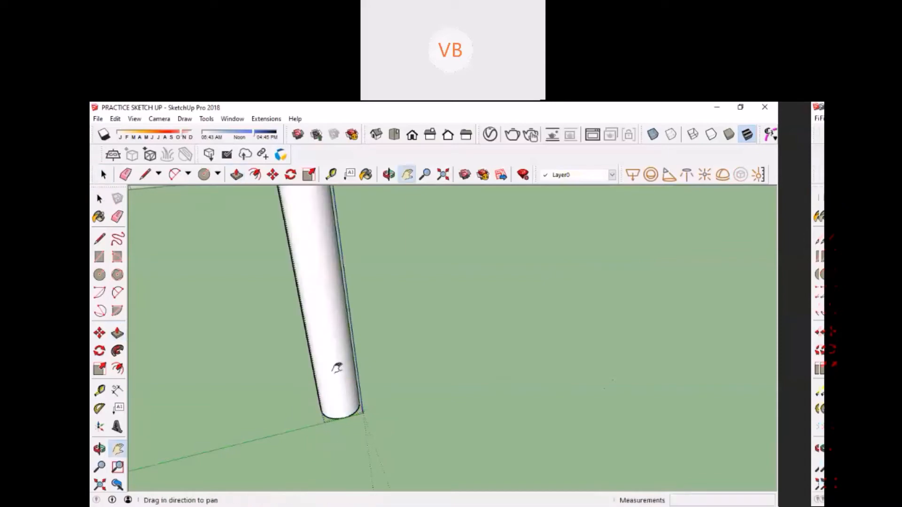
drag(339, 369, 343, 360)
scroll(342, 361, down, 2)
middle_drag(342, 361, 300, 375)
key(space)
click(299, 374)
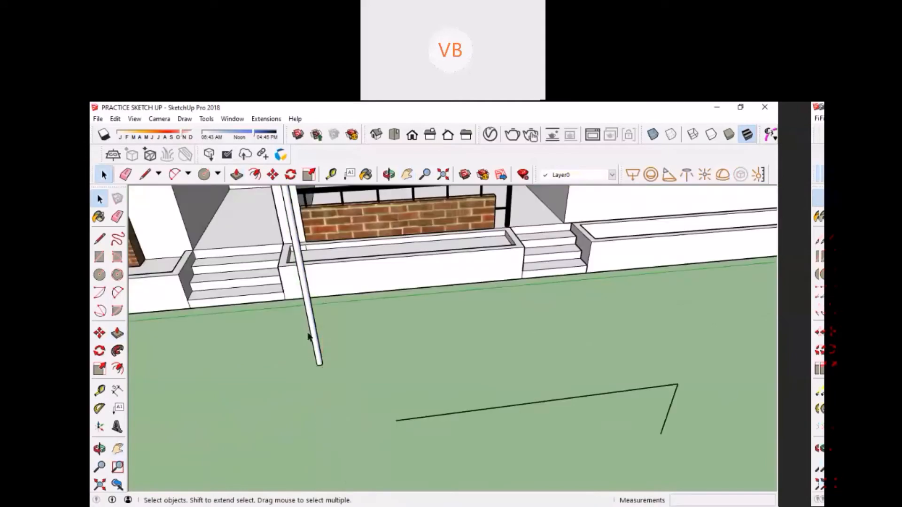
Rotate the long pipe so it lies horizontally along the green axis in front of the planter.
click(311, 334)
scroll(311, 337, up, 2)
middle_drag(311, 337, 310, 314)
scroll(310, 314, up, 2)
key(q)
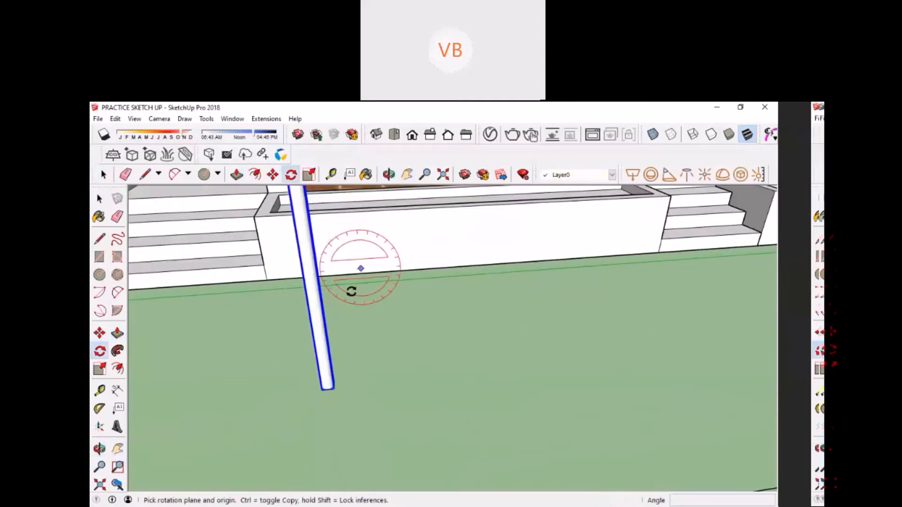
scroll(350, 290, down, 2)
scroll(366, 262, up, 3)
click(365, 266)
click(379, 249)
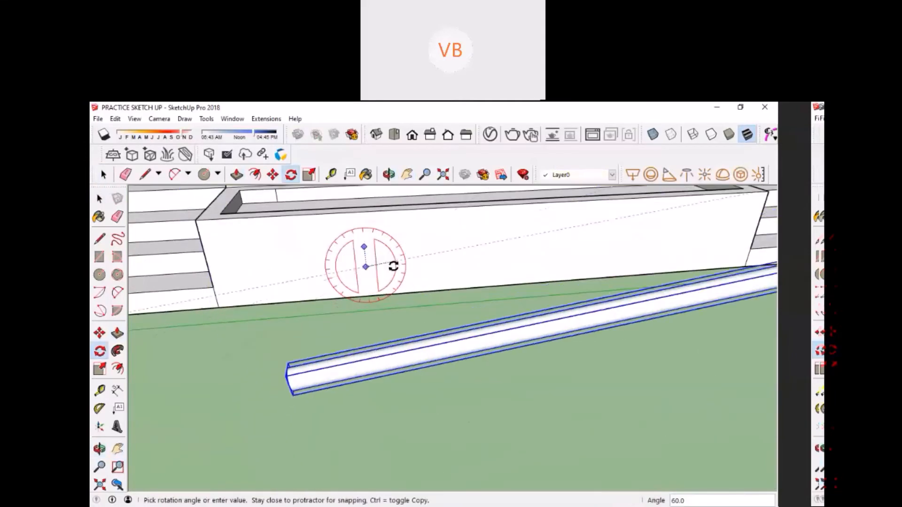
click(393, 263)
key(h)
scroll(384, 300, down, 3)
drag(399, 322, 368, 340)
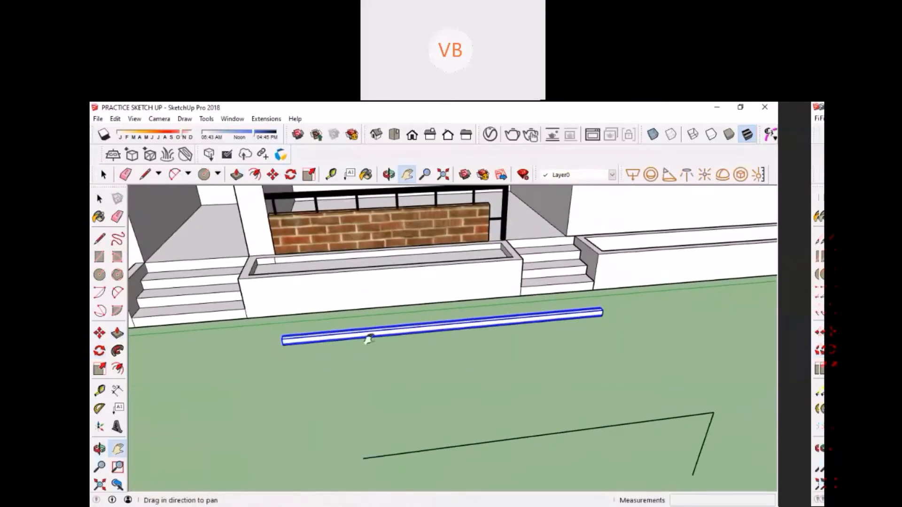
scroll(368, 340, up, 2)
scroll(280, 347, up, 1)
scroll(280, 347, up, 1)
middle_drag(284, 345, 380, 336)
scroll(354, 389, down, 3)
key(space)
click(354, 388)
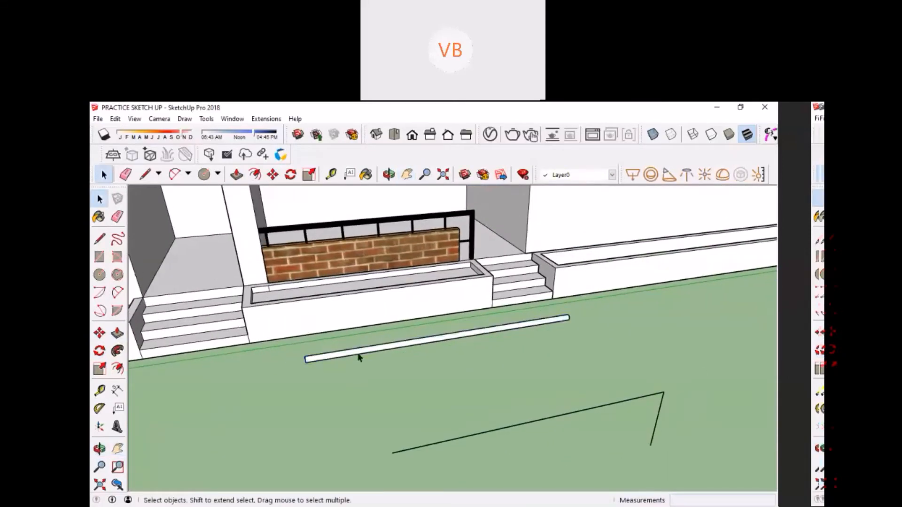
Draw a second circle on the ground in front of the horizontal pipe, with the pipe's radius, and group it.
middle_drag(591, 307, 565, 311)
scroll(332, 368, up, 4)
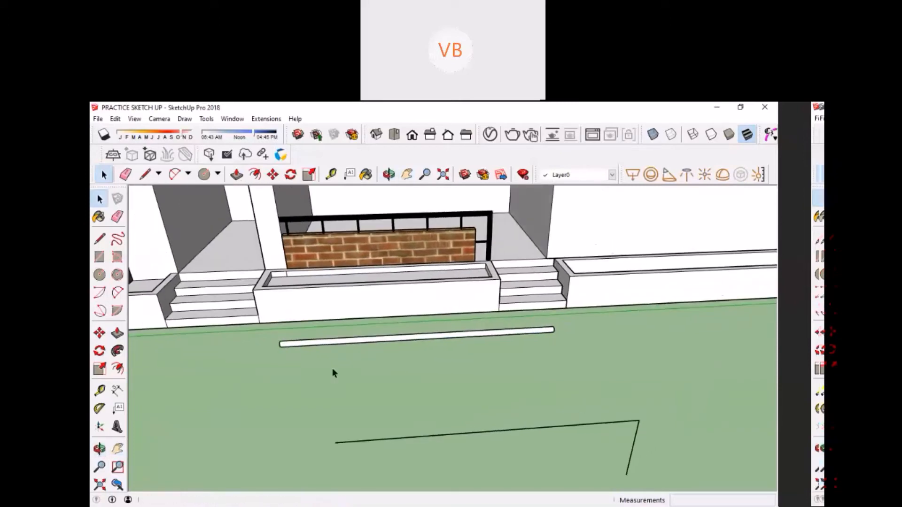
key(c)
click(334, 376)
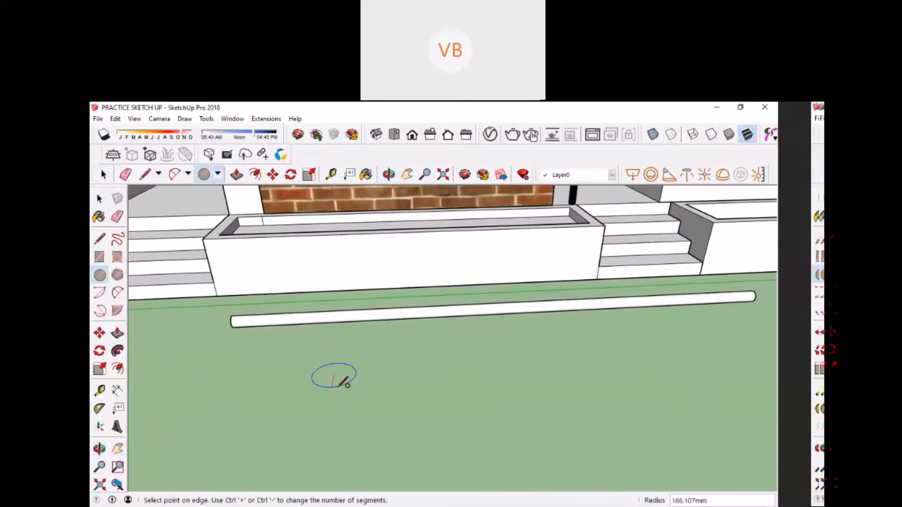
text(37)
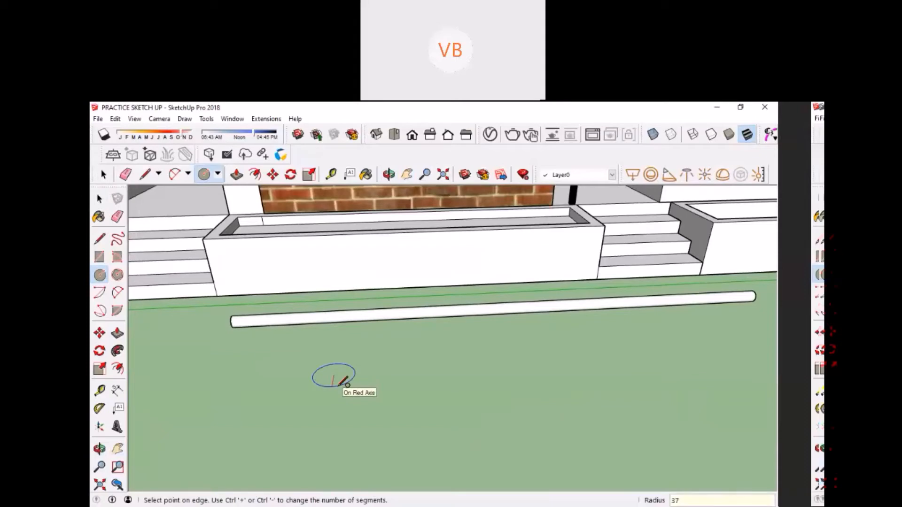
key(Return)
key(space)
scroll(342, 373, up, 3)
right_click(344, 396)
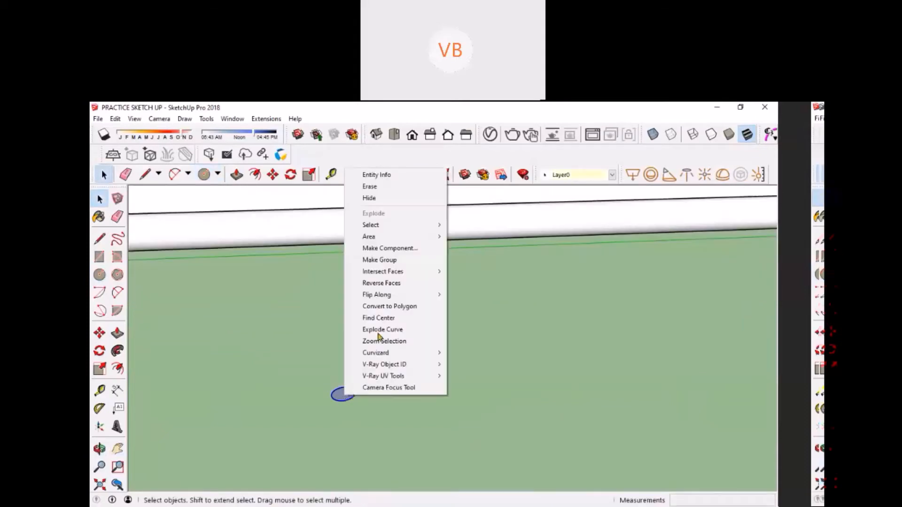
click(380, 260)
scroll(345, 406, up, 2)
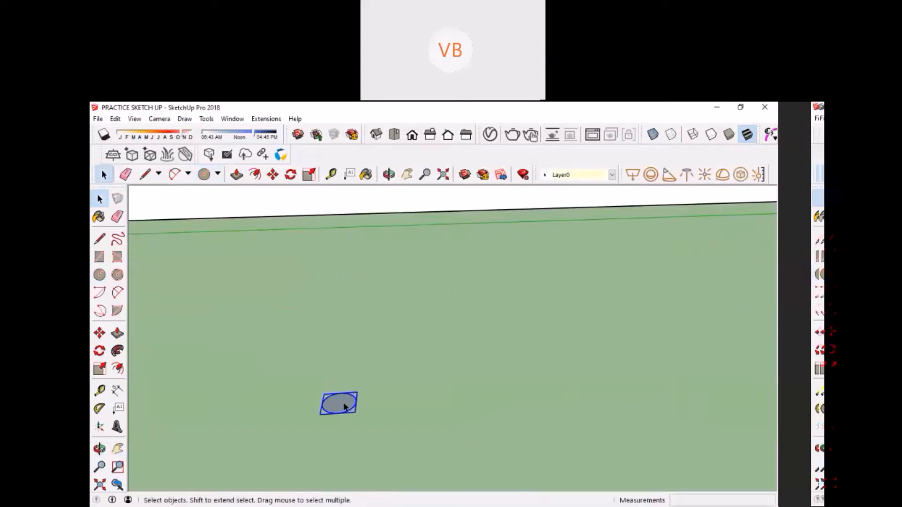
Extrude the second grouped circle 900 mm upward into a vertical post.
double_click(344, 407)
key(p)
click(350, 403)
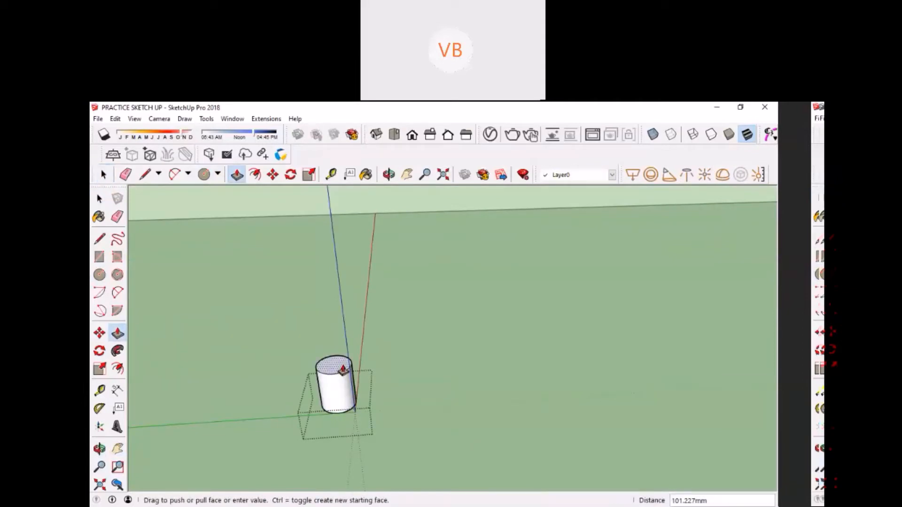
text(900)
key(Return)
key(h)
scroll(337, 364, down, 5)
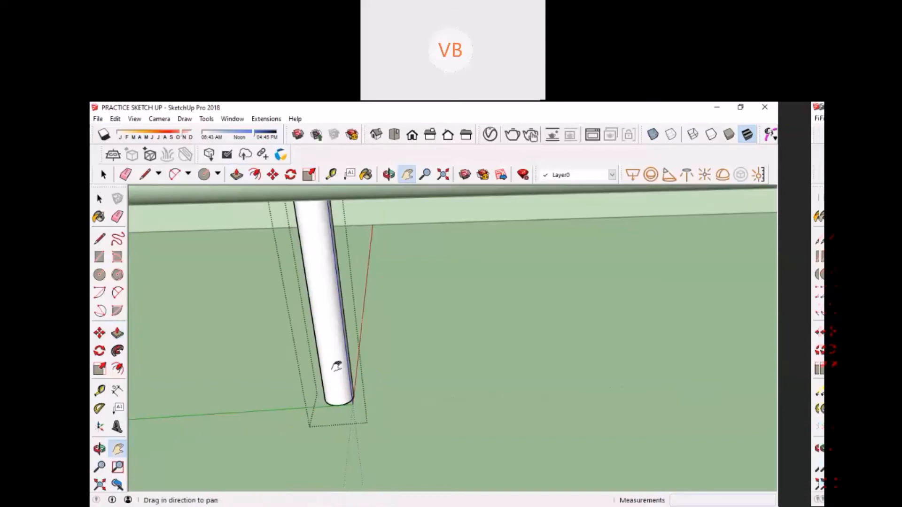
key(space)
key(Escape)
Move the post by the corner of its top to the lower edge of the pipe's end beside the steps.
scroll(331, 352, down, 2)
key(m)
scroll(330, 336, down, 1)
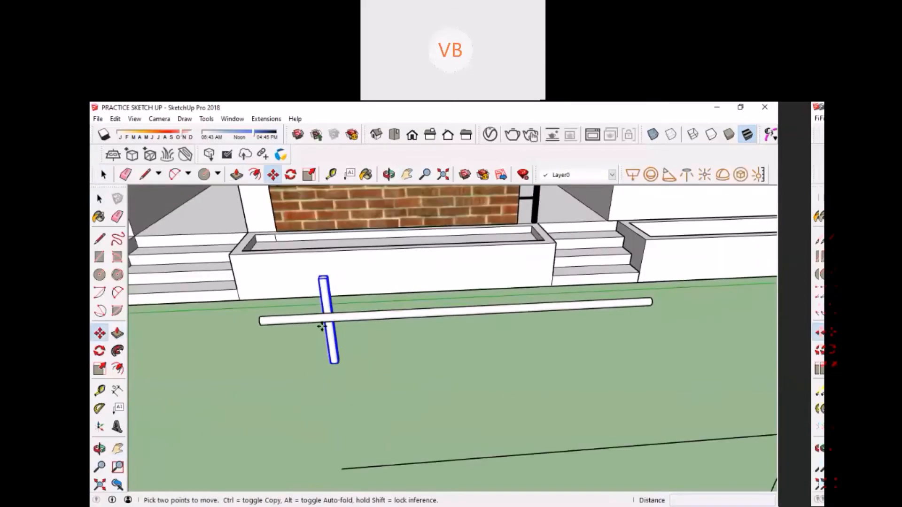
scroll(326, 313, up, 2)
scroll(326, 271, up, 6)
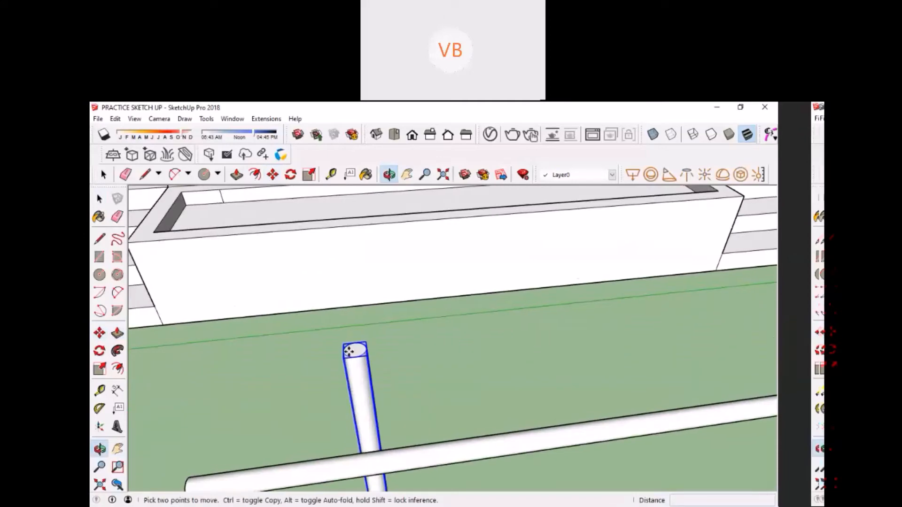
click(343, 354)
scroll(348, 354, down, 2)
key(h)
scroll(358, 364, down, 3)
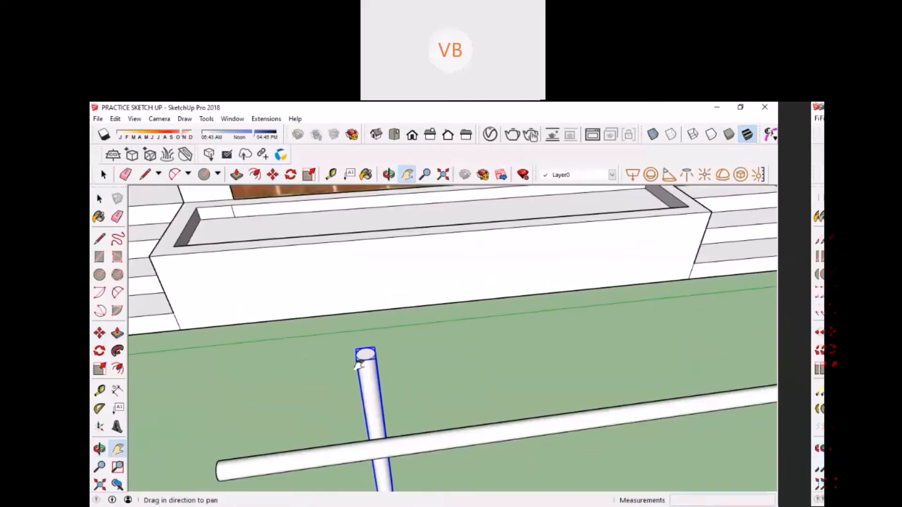
drag(639, 384, 441, 385)
scroll(496, 375, up, 1)
middle_drag(547, 358, 472, 306)
scroll(417, 317, up, 5)
scroll(420, 333, up, 2)
scroll(417, 320, up, 4)
scroll(374, 316, down, 3)
scroll(461, 306, down, 8)
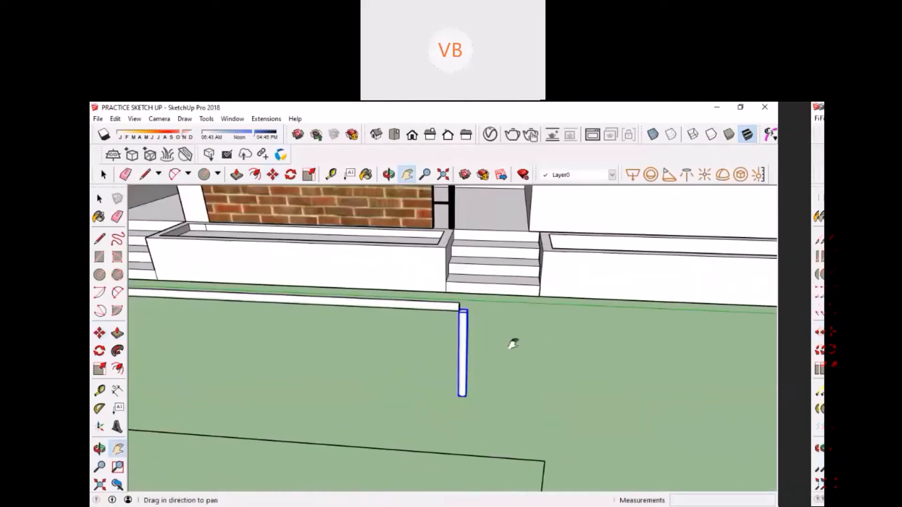
scroll(471, 304, up, 3)
key(space)
click(516, 343)
Move the post 75 mm along the green axis so it stands under the end of the horizontal pipe.
scroll(439, 334, up, 4)
middle_drag(439, 334, 436, 303)
scroll(436, 303, down, 4)
scroll(481, 291, up, 2)
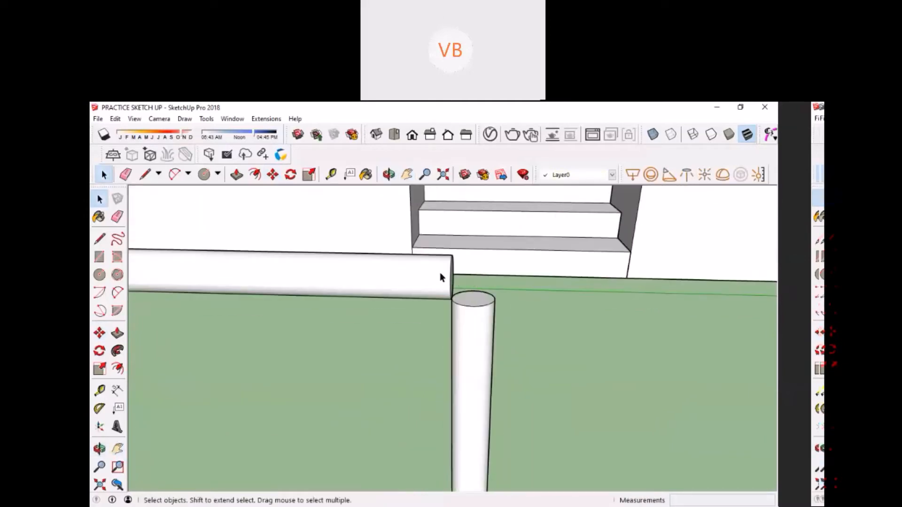
click(472, 316)
key(m)
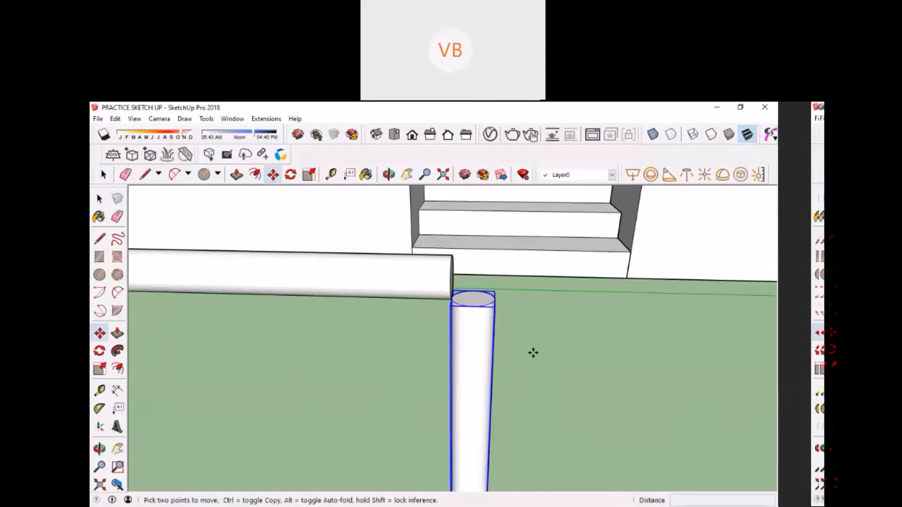
click(533, 352)
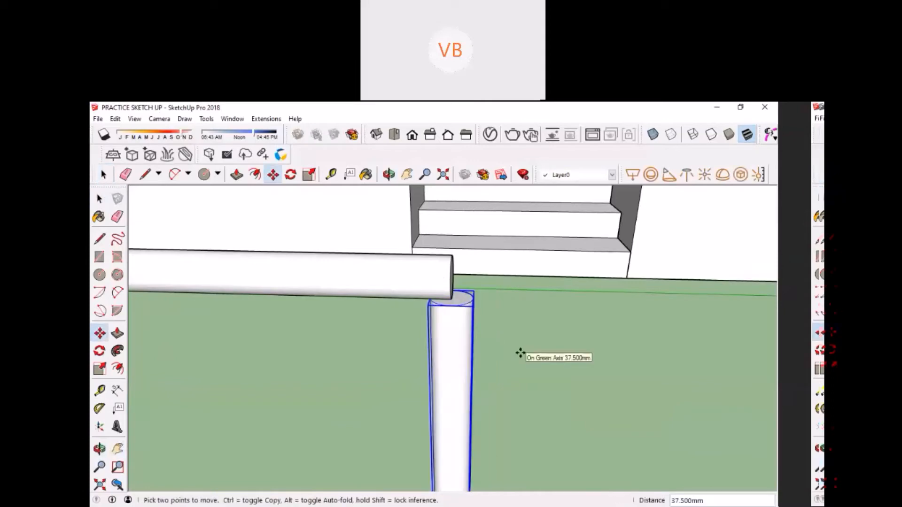
text(75)
key(Return)
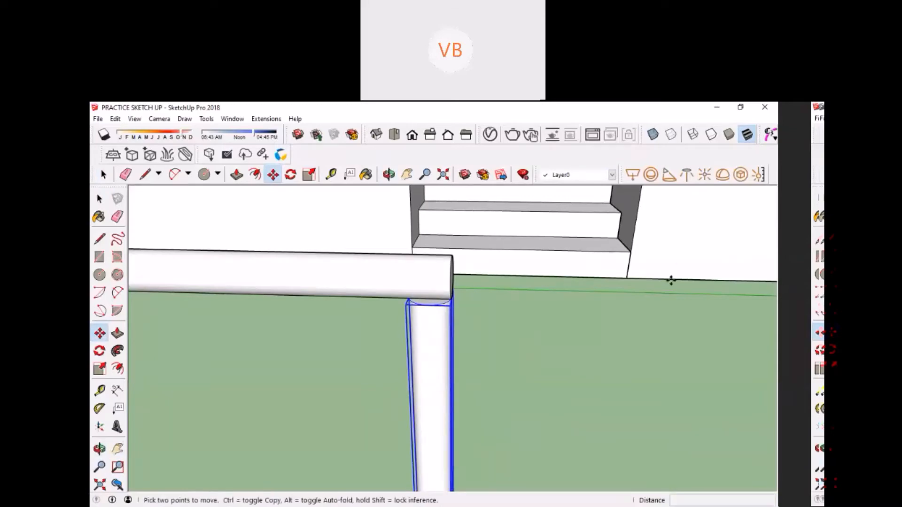
Raise the post 75 mm so its top reaches the top of the horizontal pipe.
click(677, 261)
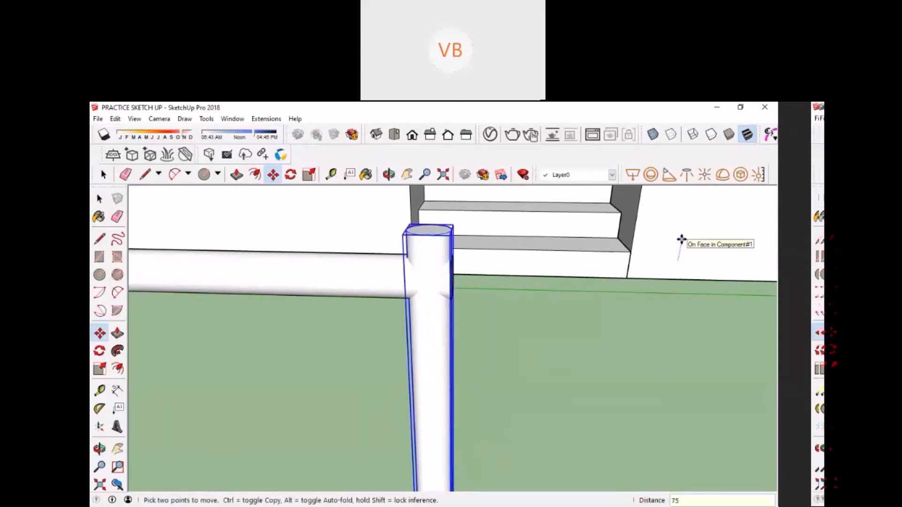
text(mm)
key(Return)
key(space)
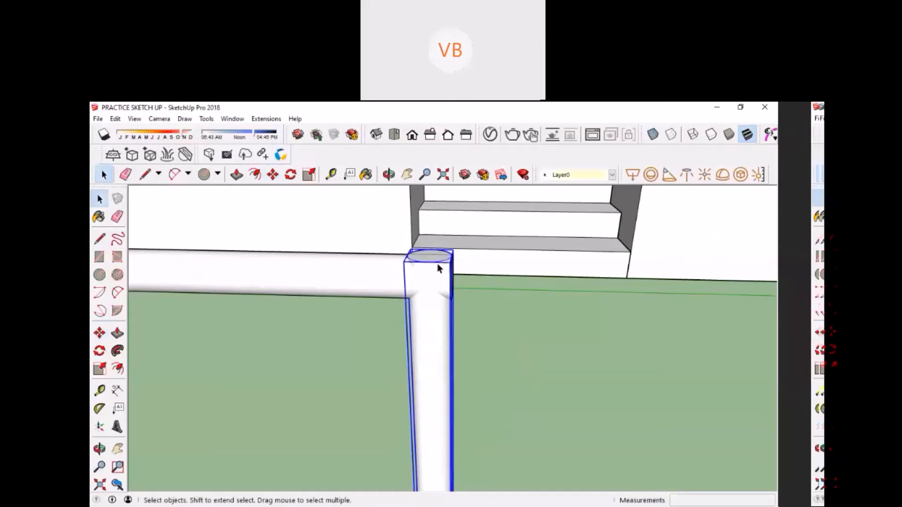
Lower the post 37.5 mm so its top ends at the horizontal pipe's centre.
middle_drag(329, 270, 478, 298)
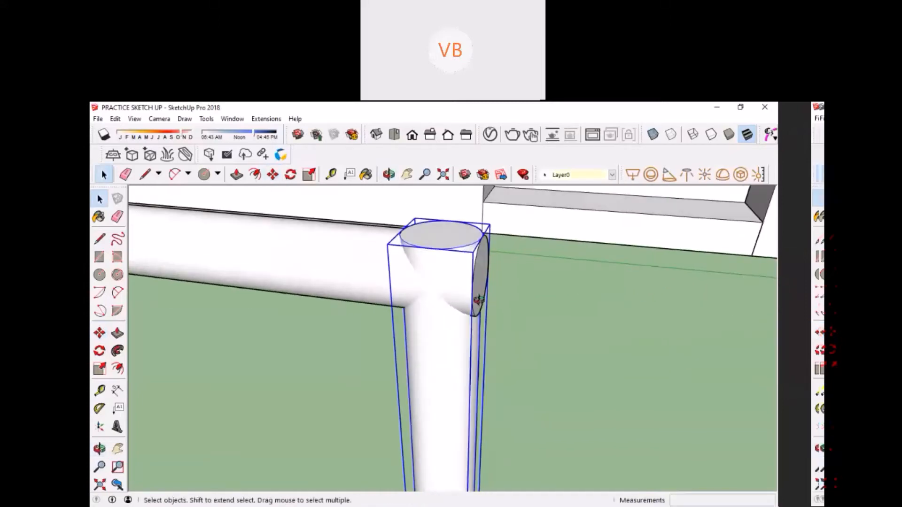
middle_drag(449, 235, 455, 281)
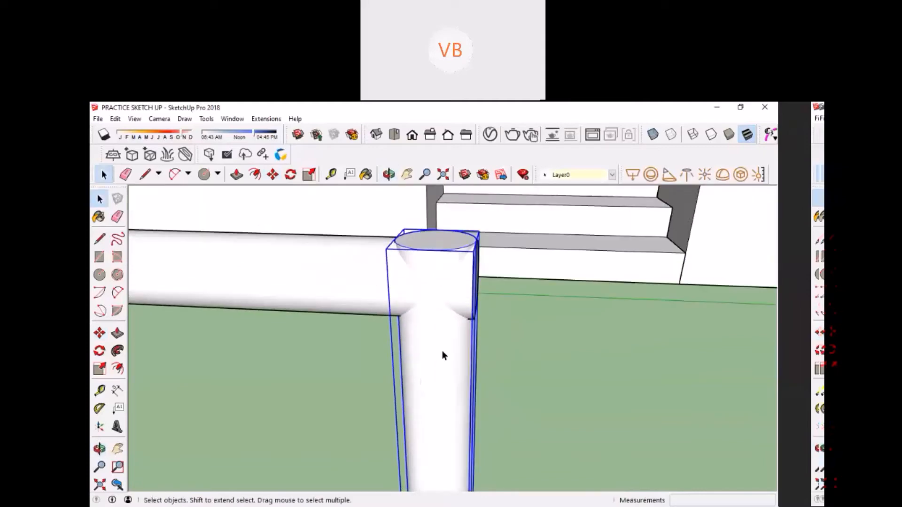
key(m)
click(730, 227)
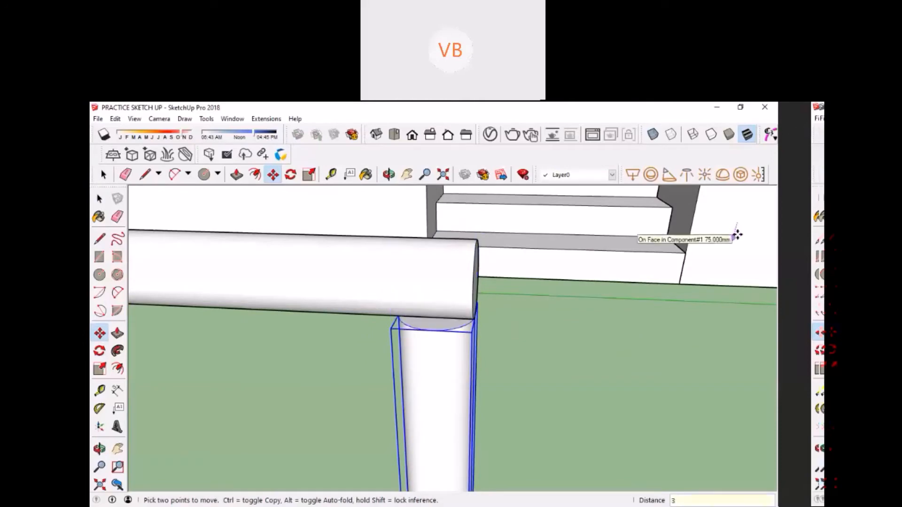
text(37)
key(Return)
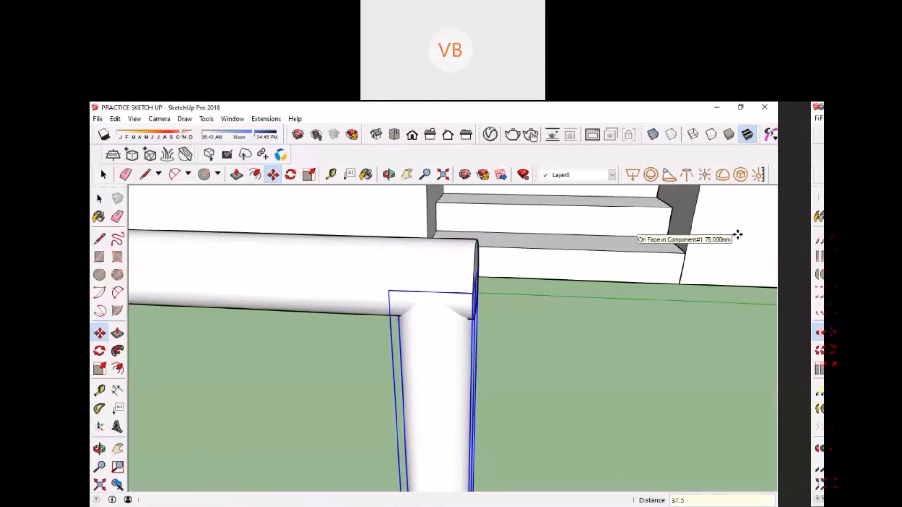
Compare the joint of the rail and post with the drawn path's corner and the pasted railing's corner.
key(space)
click(362, 271)
middle_drag(360, 272, 401, 274)
scroll(401, 274, down, 10)
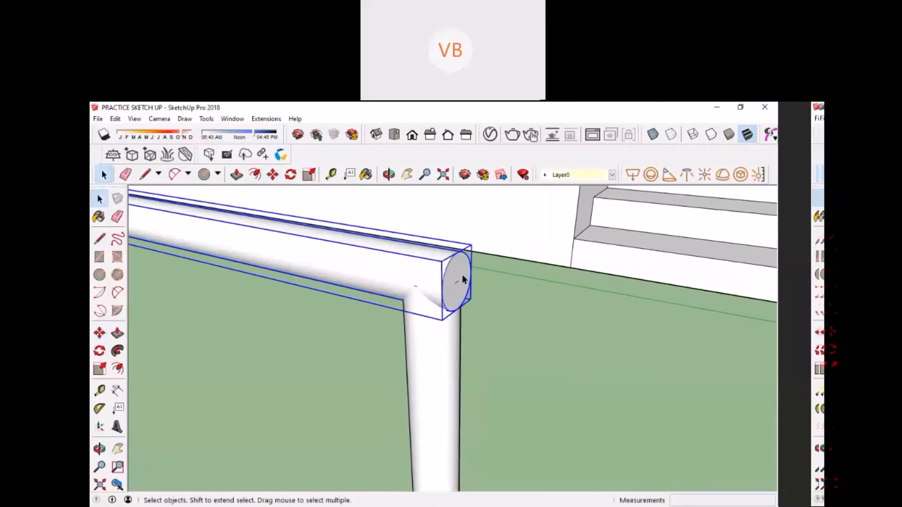
middle_drag(449, 312, 590, 383)
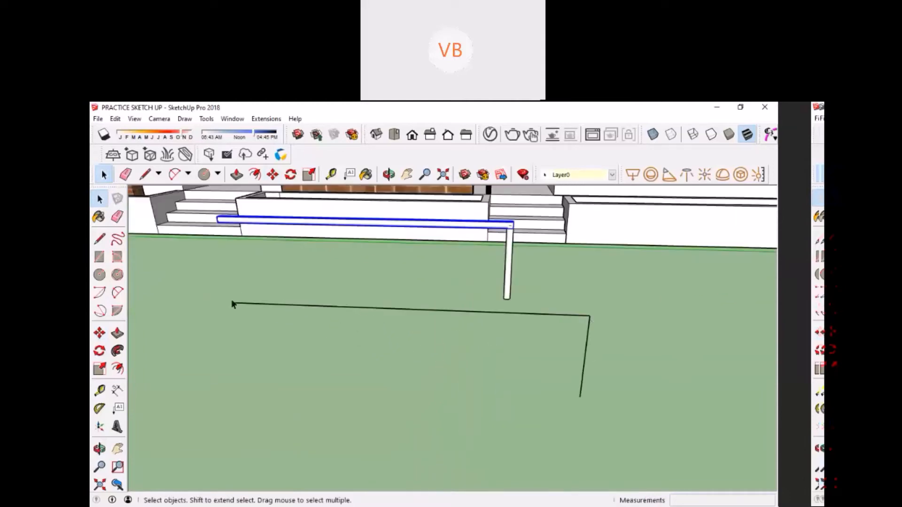
scroll(513, 220, up, 6)
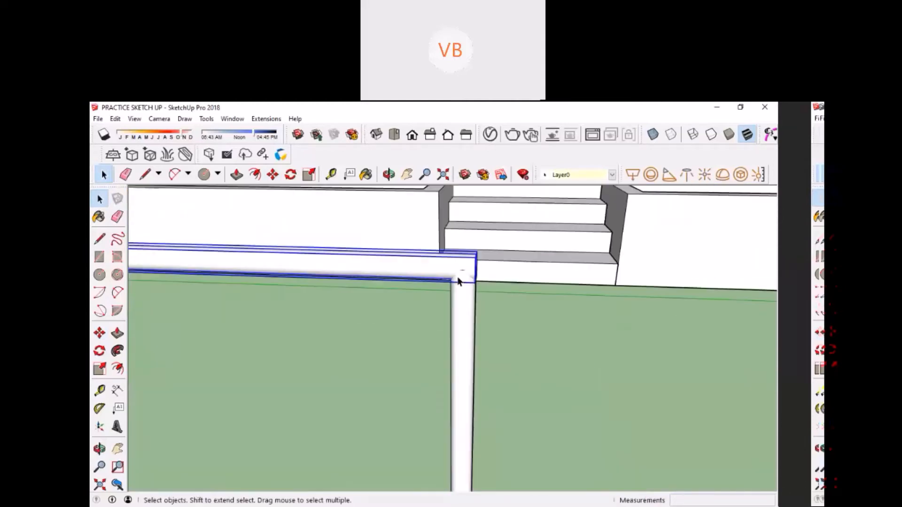
scroll(456, 293, down, 10)
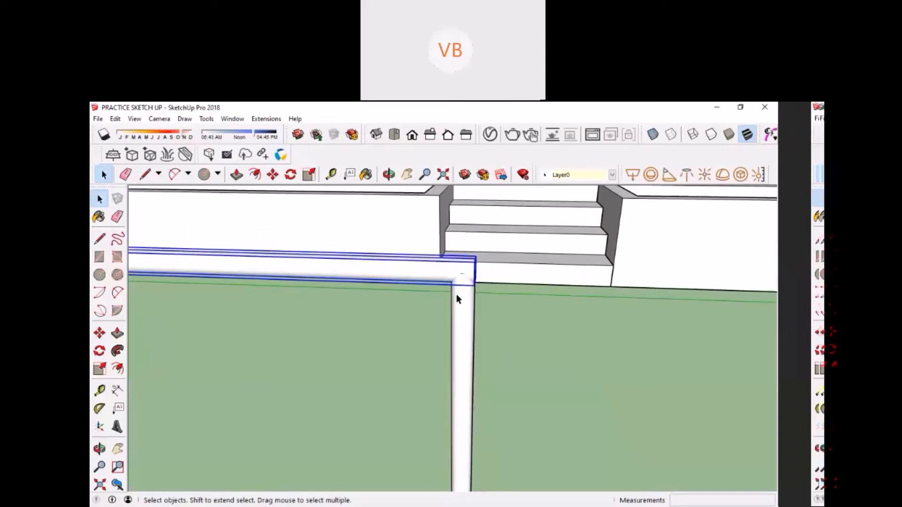
scroll(467, 262, up, 5)
scroll(479, 257, up, 4)
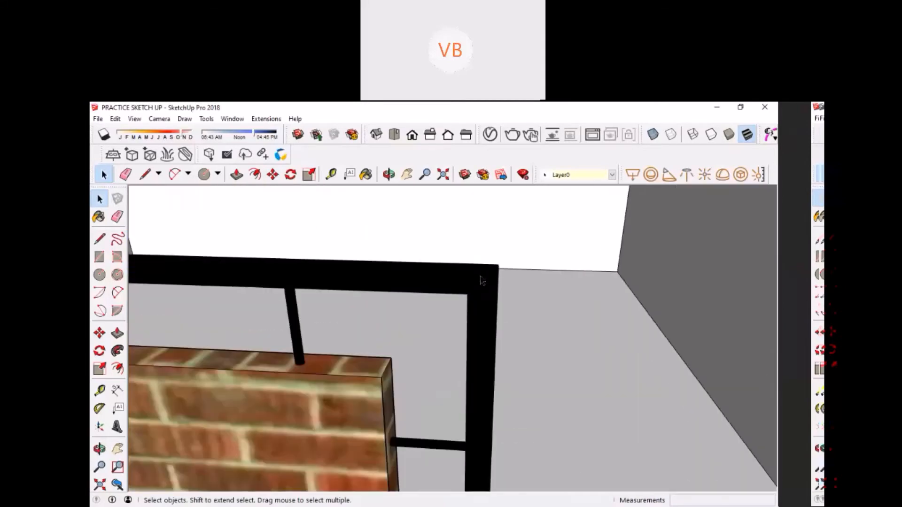
Choose the Metal Corrugated Shiny material from the Metal library for painting the railing.
middle_drag(475, 292, 436, 284)
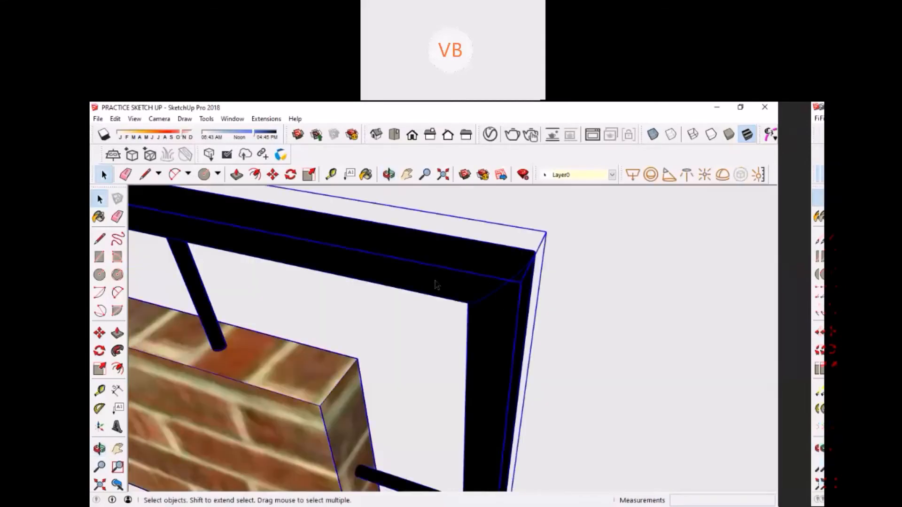
key(b)
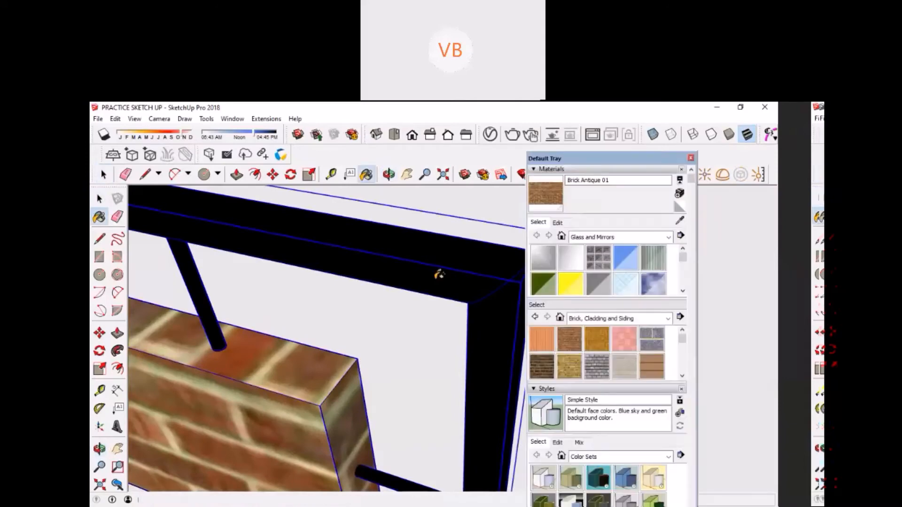
click(567, 287)
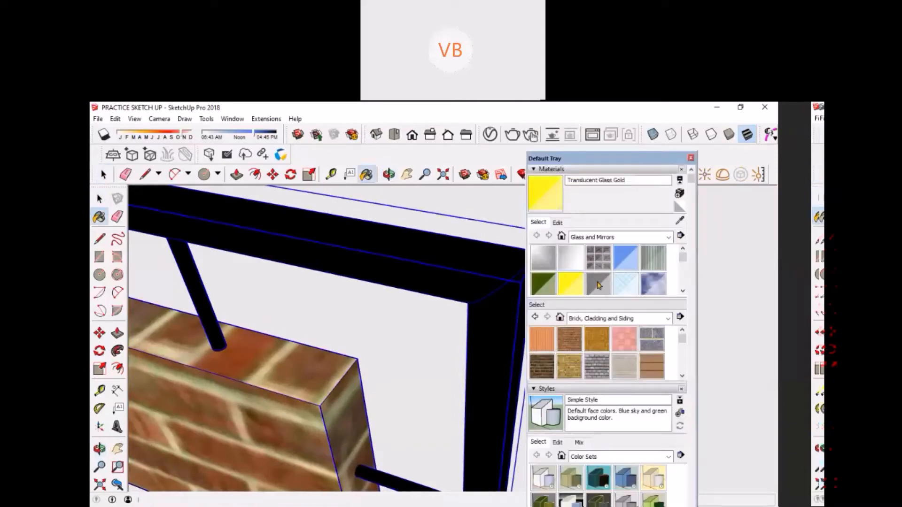
click(594, 238)
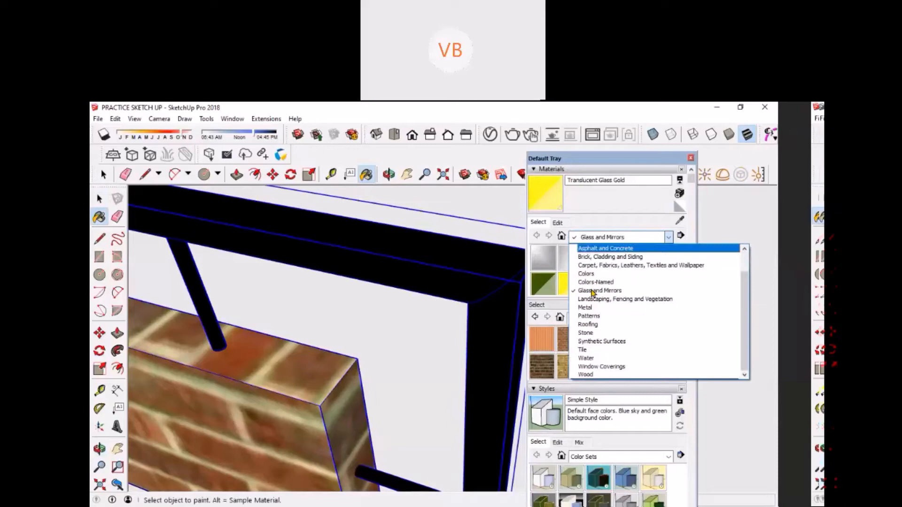
click(590, 333)
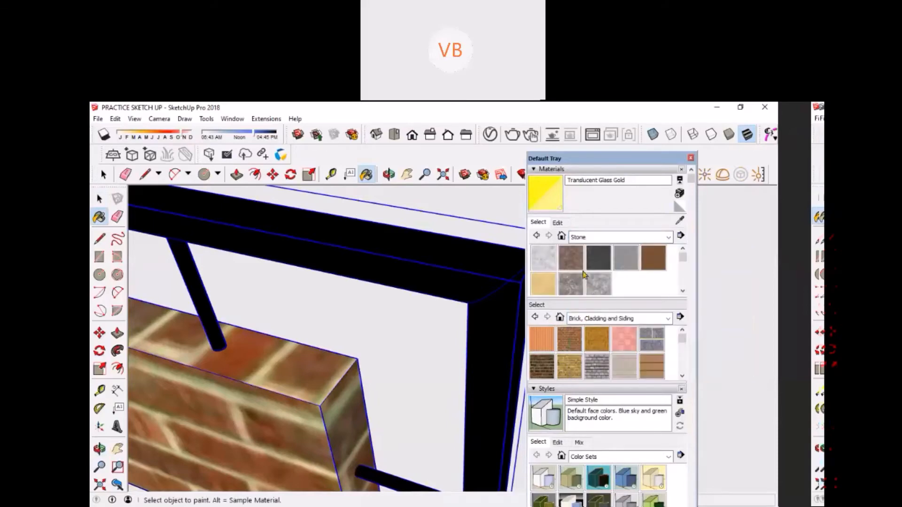
click(595, 238)
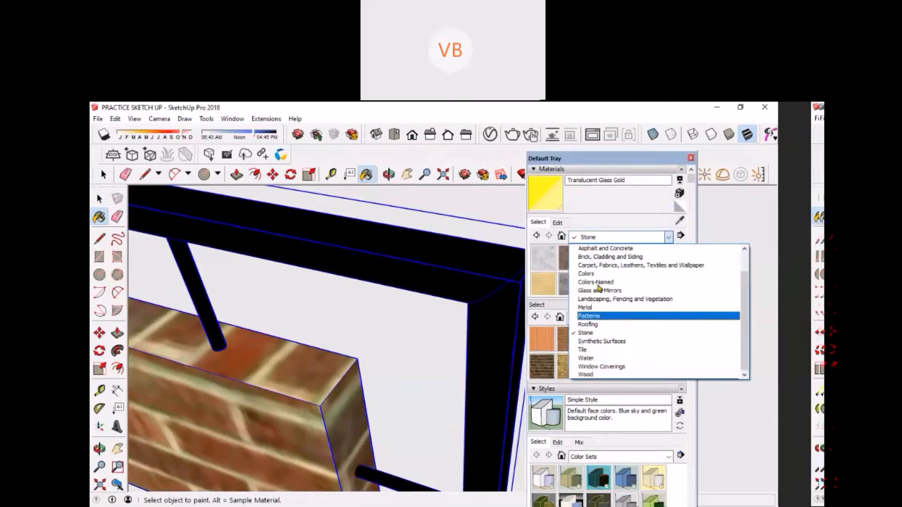
click(589, 307)
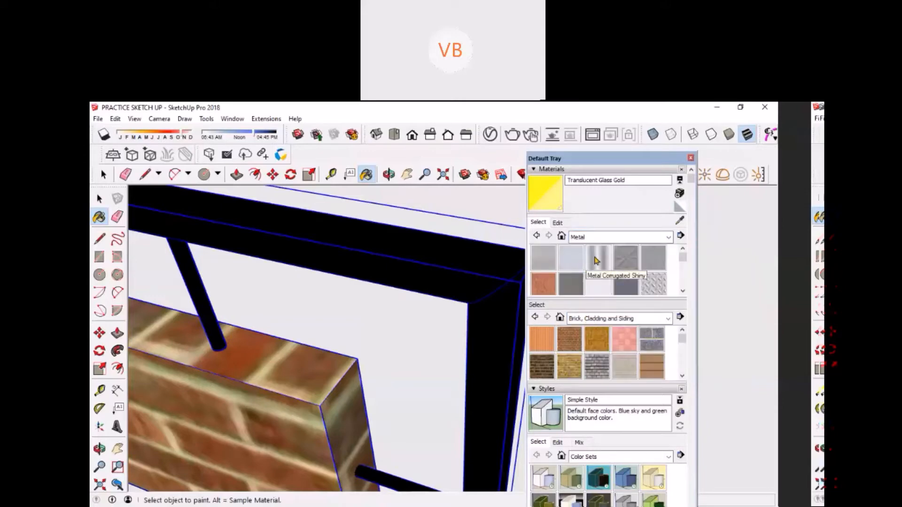
click(595, 258)
Paint the railing's outer pipe frame with Metal Corrugated Shiny inside its group, and close the materials and the group.
key(space)
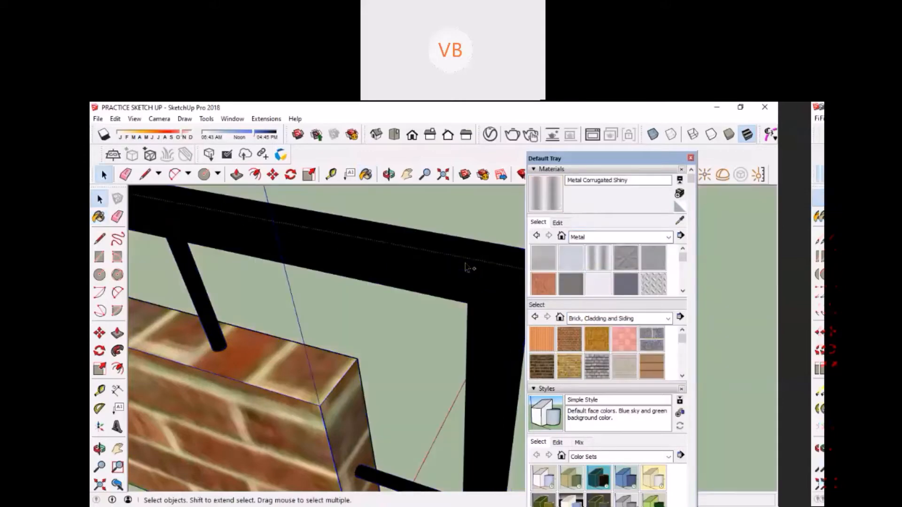
click(465, 267)
double_click(466, 266)
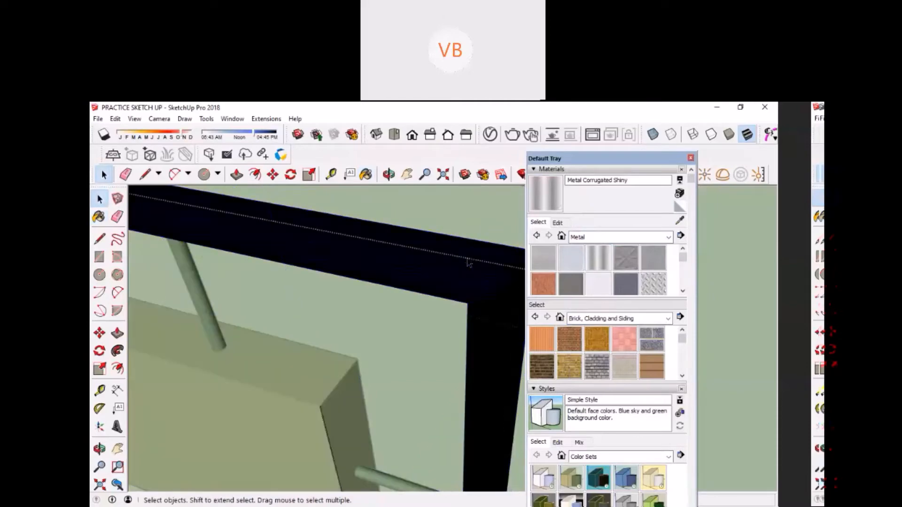
click(468, 263)
key(b)
click(467, 253)
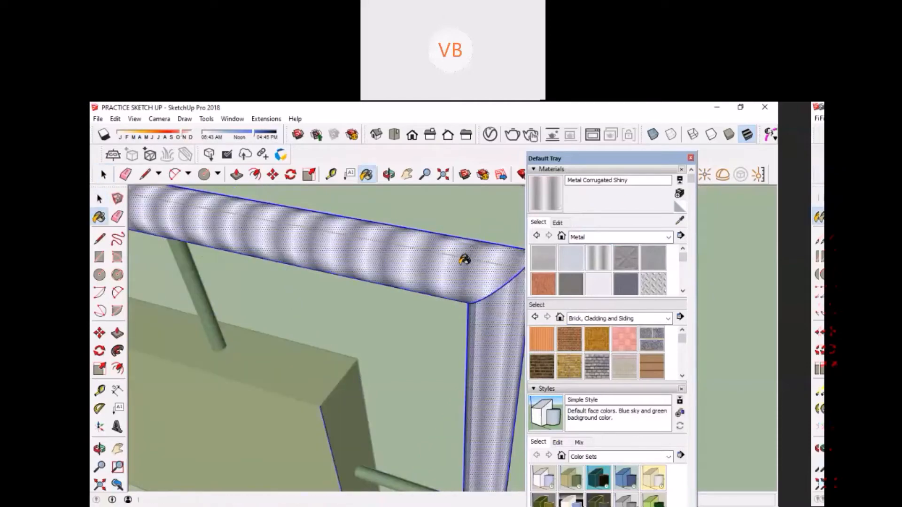
click(690, 159)
key(space)
key(Escape)
middle_drag(481, 294, 542, 244)
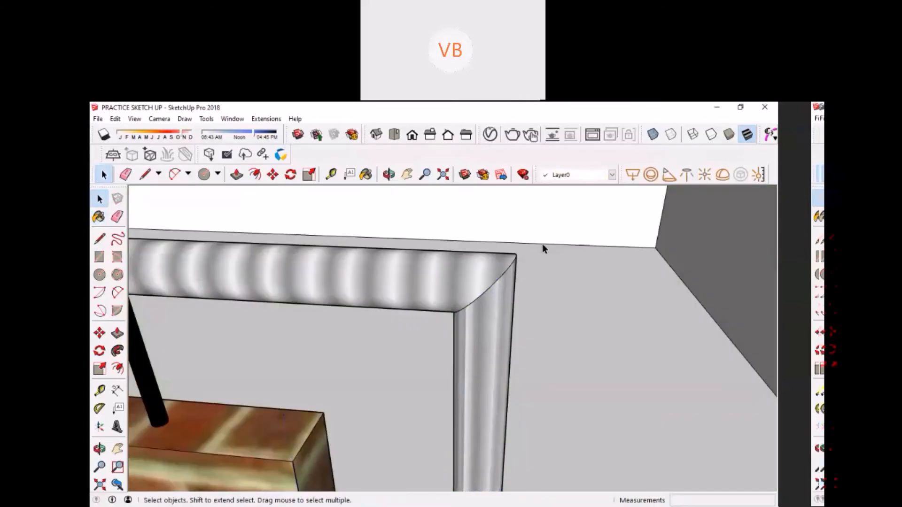
scroll(483, 258, down, 8)
scroll(486, 234, up, 7)
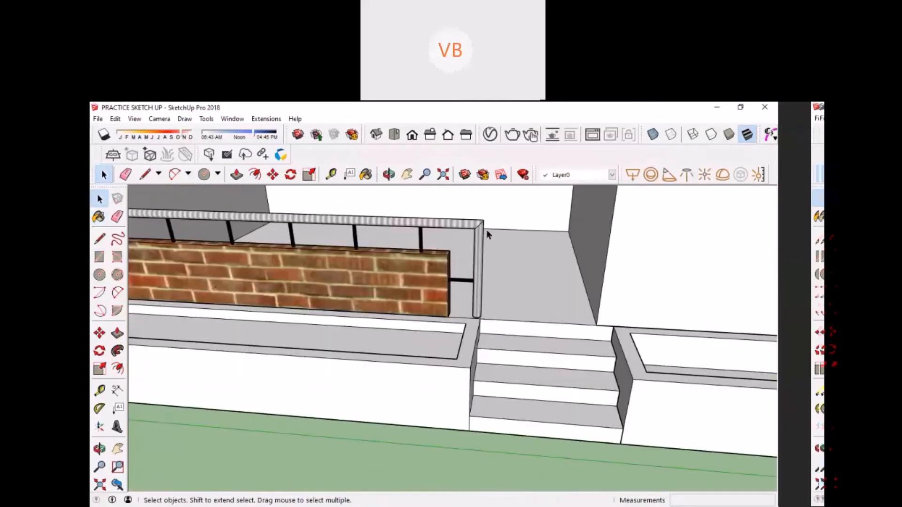
middle_drag(463, 221, 475, 230)
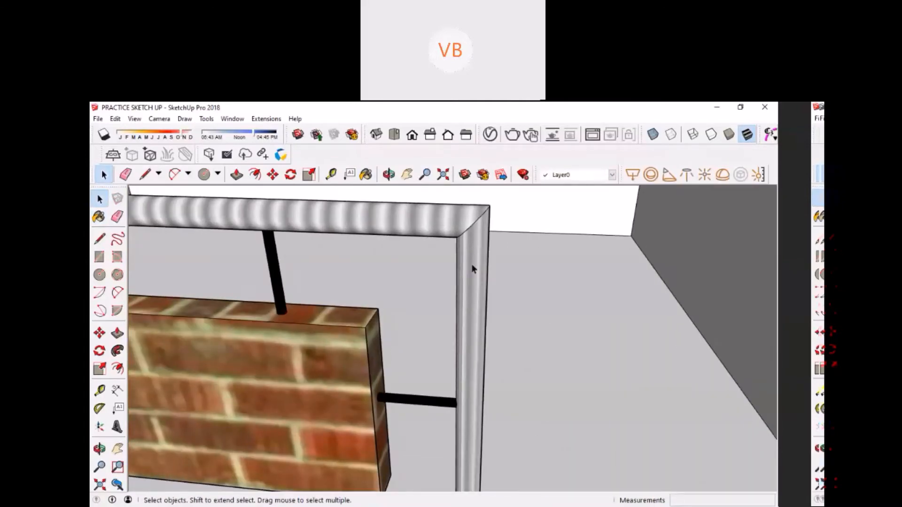
scroll(471, 265, down, 8)
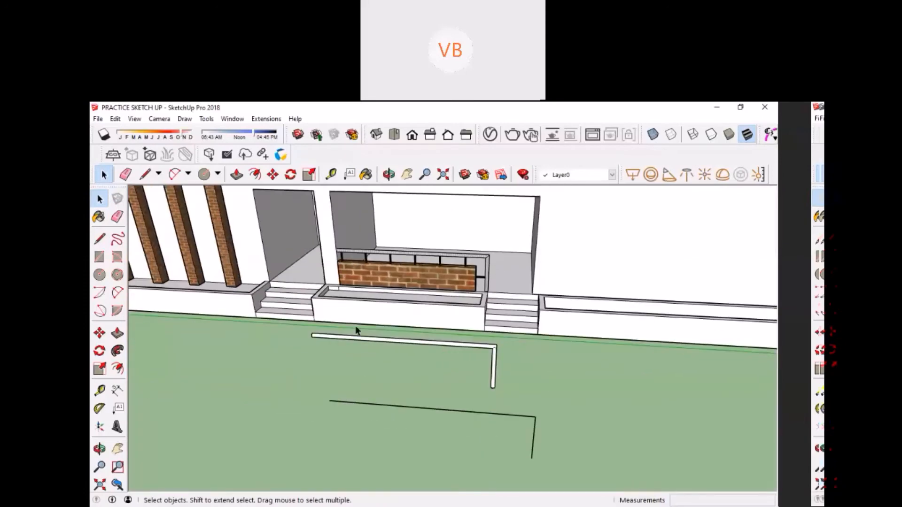
middle_drag(355, 330, 397, 364)
key(space)
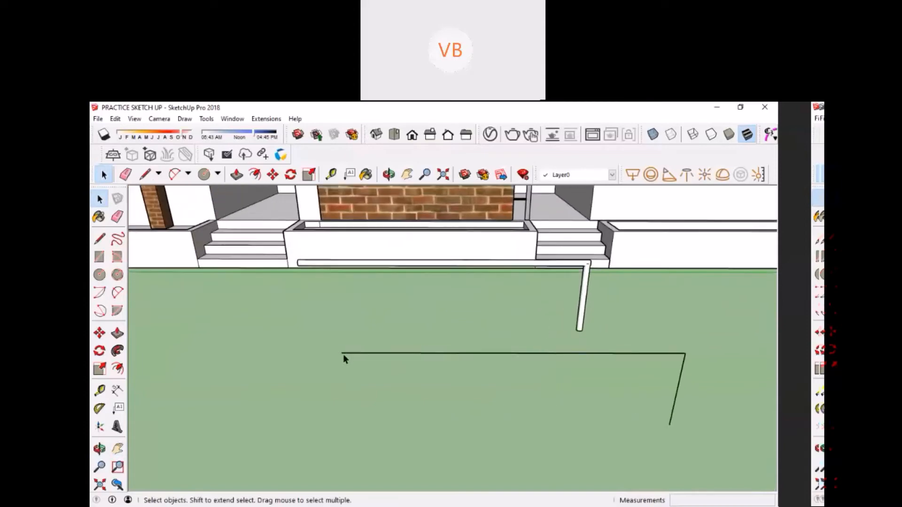
middle_drag(342, 359, 437, 384)
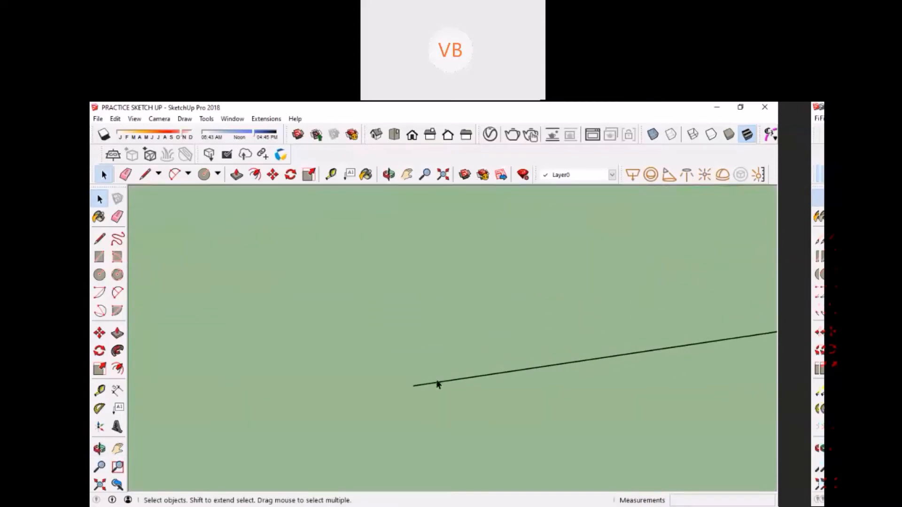
key(c)
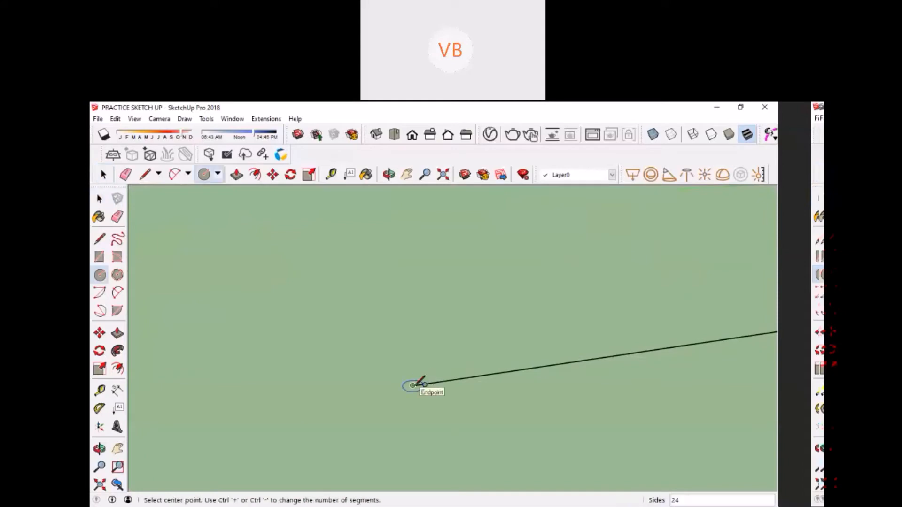
middle_drag(422, 376, 664, 268)
click(462, 380)
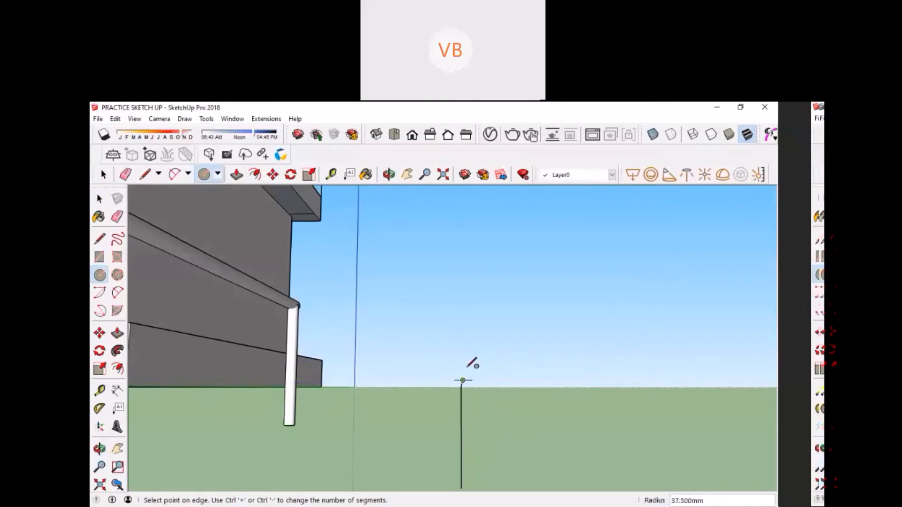
middle_drag(469, 358, 482, 378)
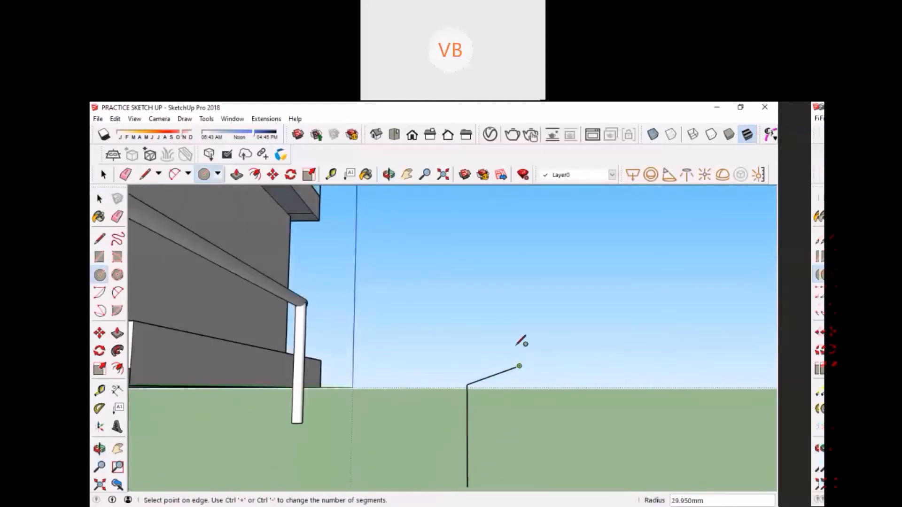
middle_drag(519, 366, 501, 368)
scroll(500, 369, down, 1)
scroll(441, 393, down, 2)
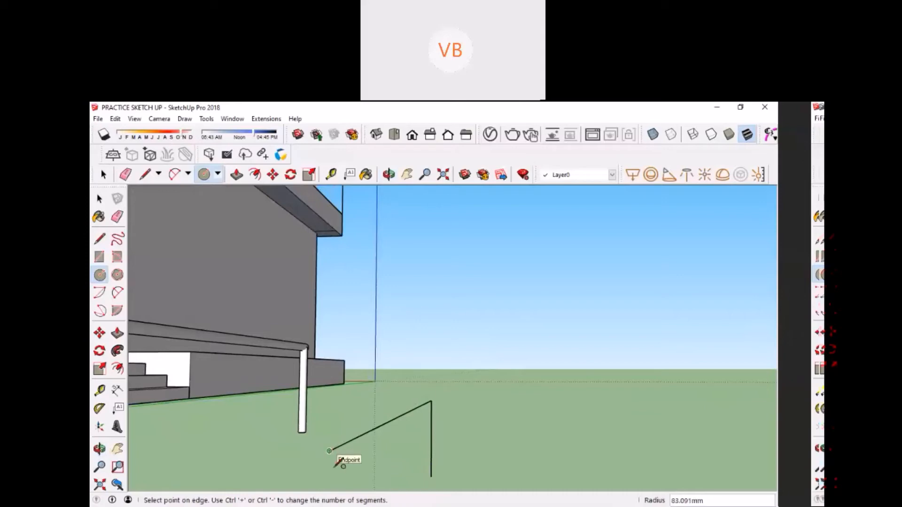
Draw a circle with a 37.5 mm radius on the vertical end face inside the planter.
key(h)
scroll(331, 442, down, 4)
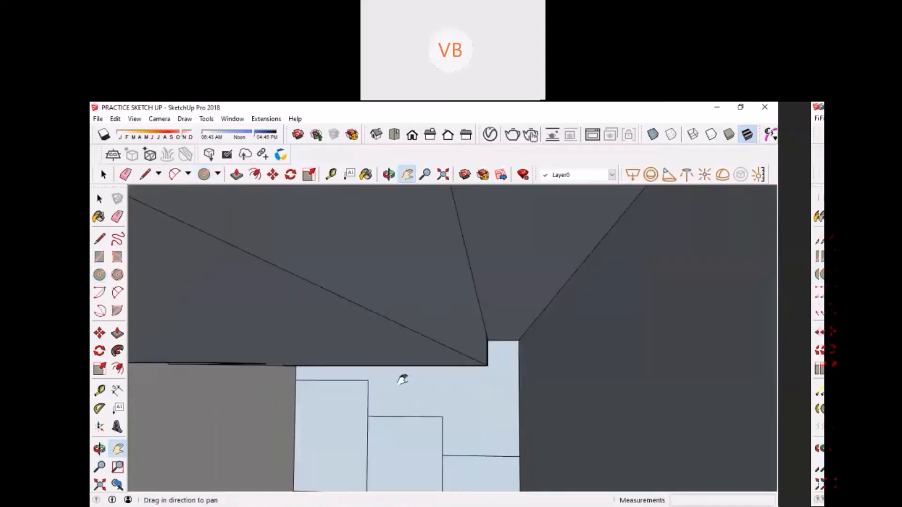
scroll(404, 377, up, 1)
middle_drag(400, 358, 394, 364)
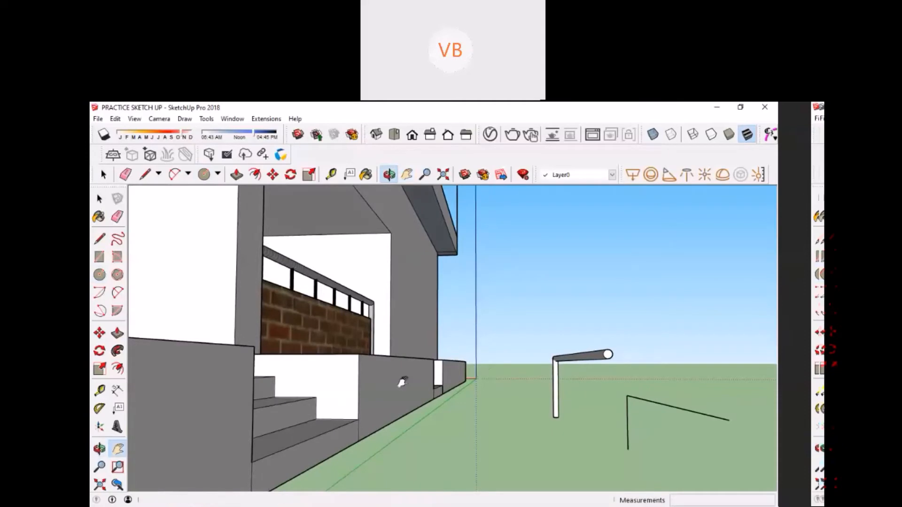
scroll(415, 366, down, 3)
middle_drag(320, 382, 323, 421)
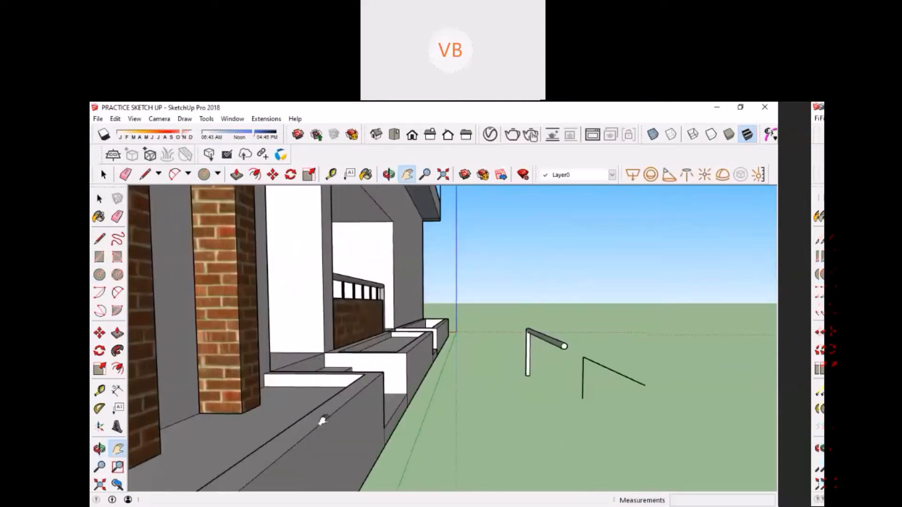
scroll(324, 399, up, 6)
key(c)
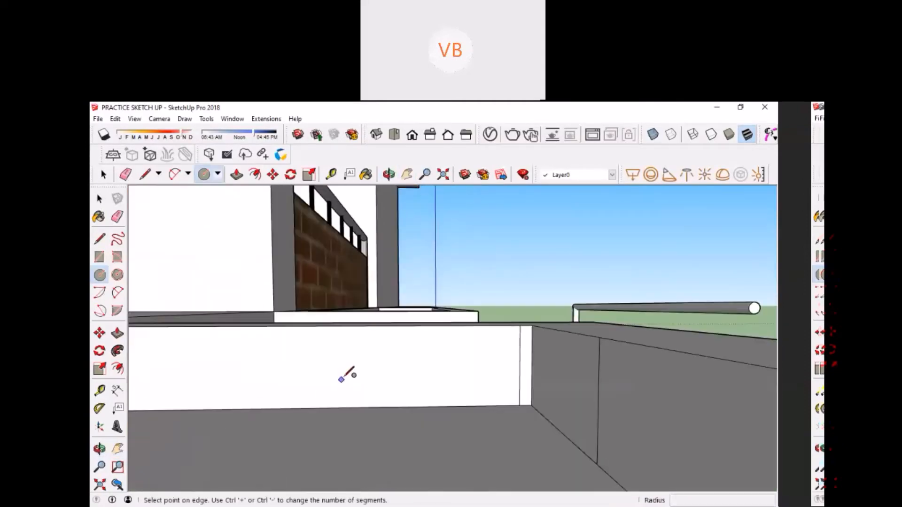
click(348, 366)
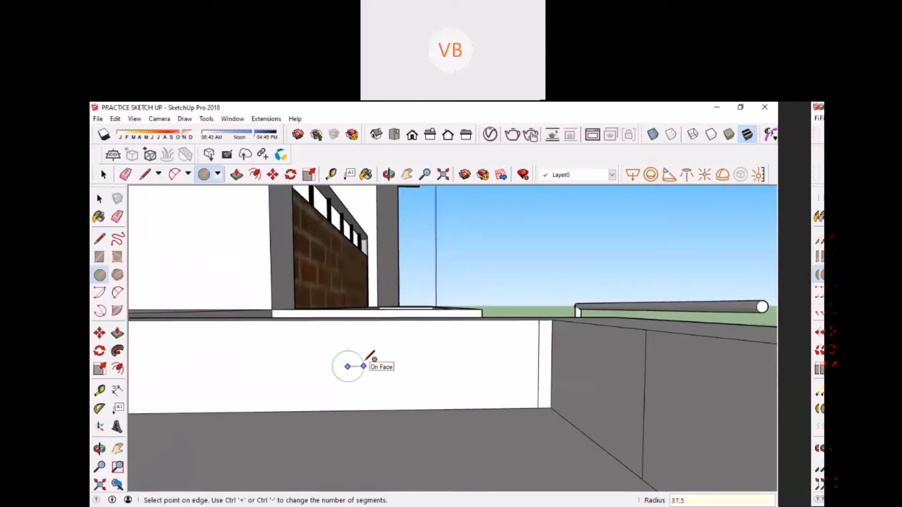
key(Return)
key(space)
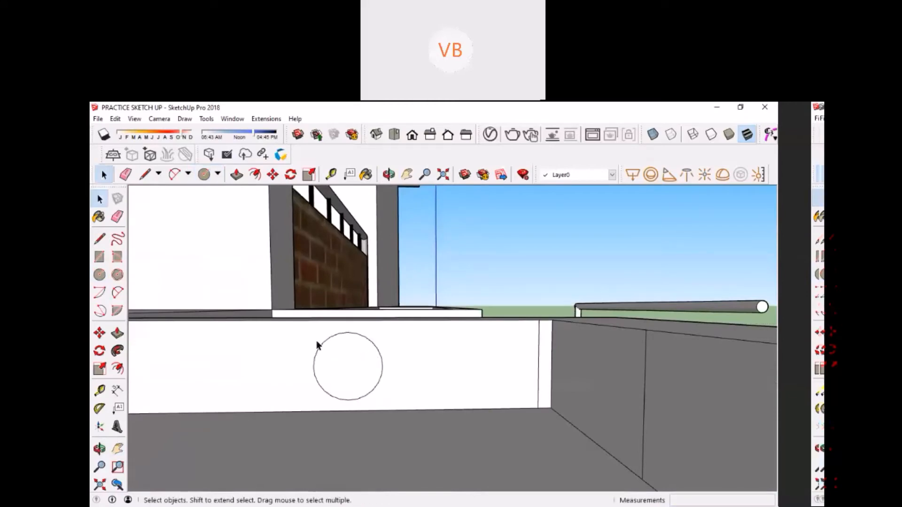
right_click(332, 350)
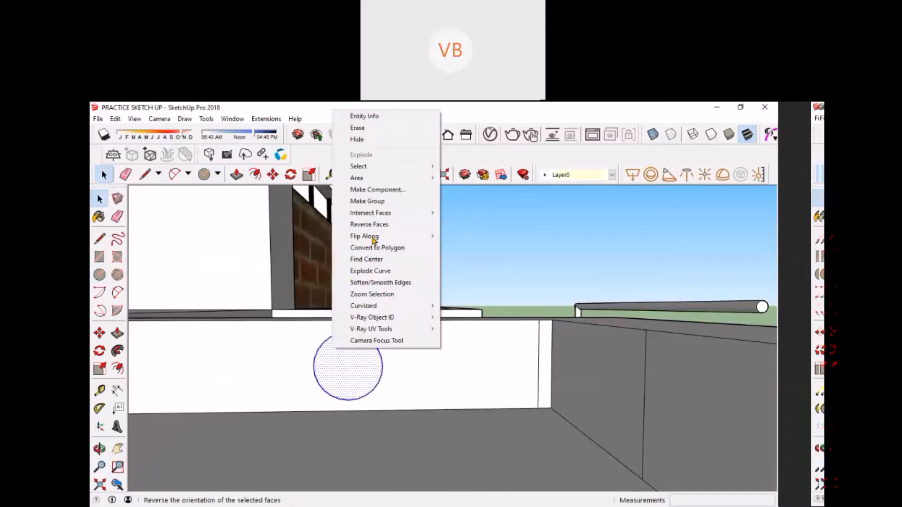
click(366, 202)
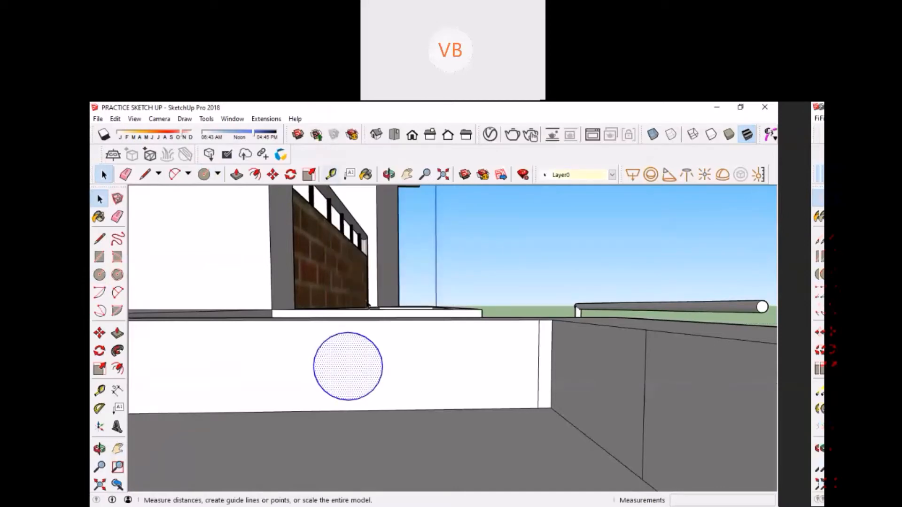
key(m)
key(ctrl)
click(348, 400)
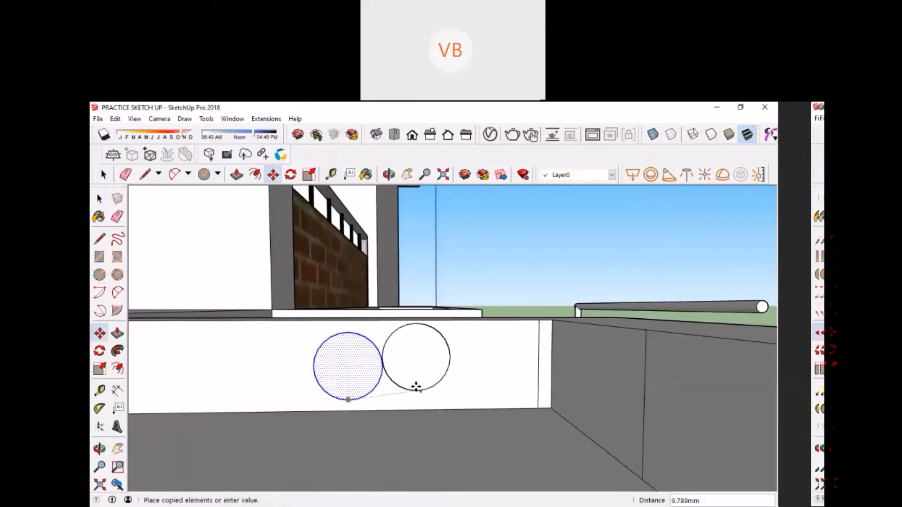
key(Escape)
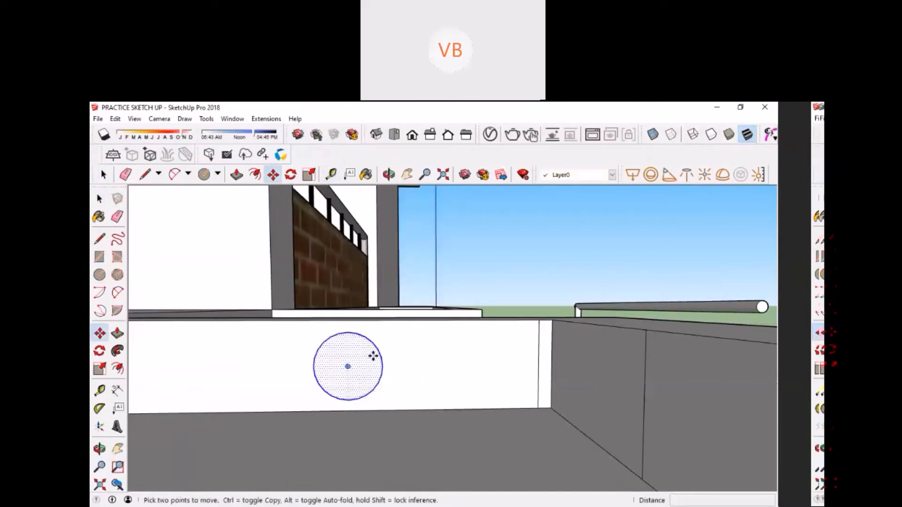
key(space)
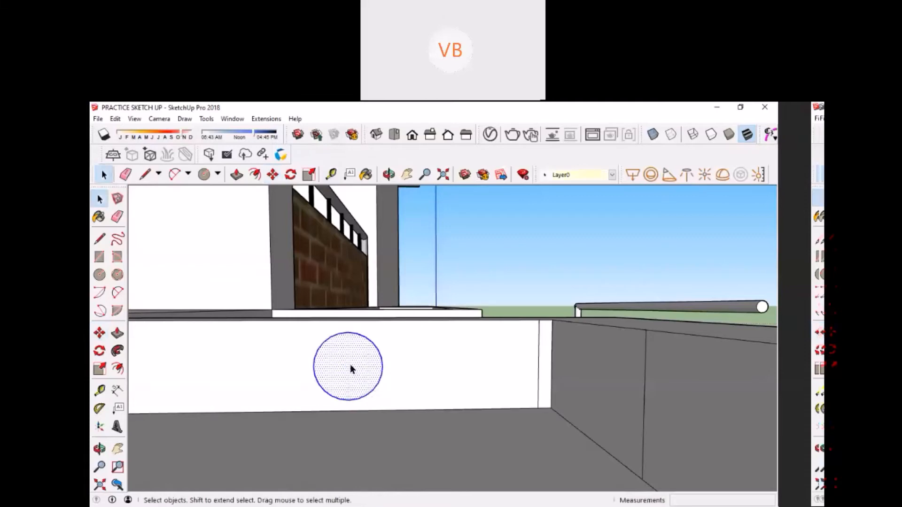
Make the circle on the planter's vertical face and its fill into a group.
right_click(351, 367)
click(385, 217)
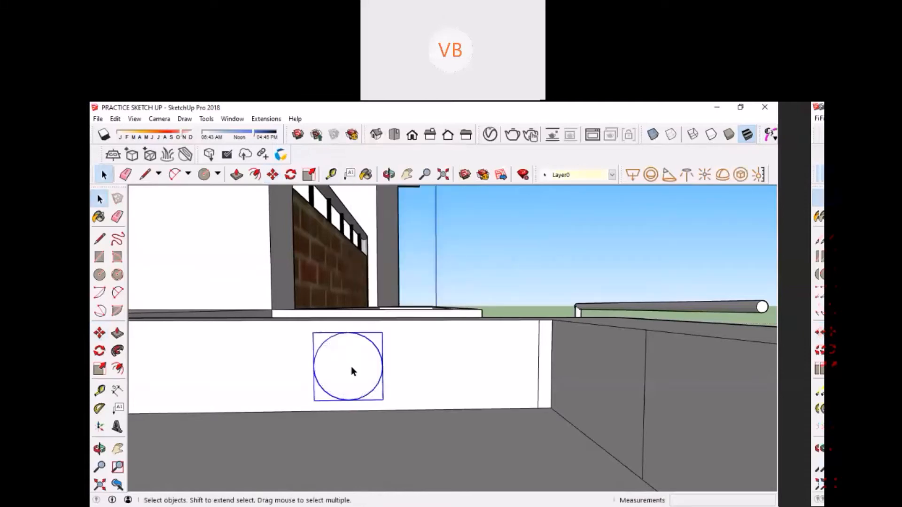
double_click(353, 371)
key(Escape)
Copy the circle group from the planter's vertical face to the free end of the L-shaped path's long line.
key(m)
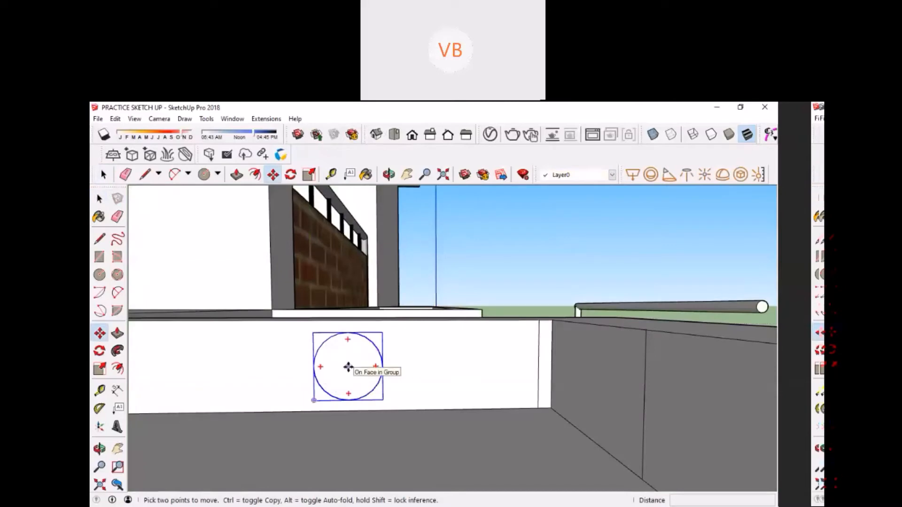
click(348, 367)
scroll(415, 356, down, 4)
shift+middle_drag(378, 384, 242, 372)
scroll(254, 376, down, 8)
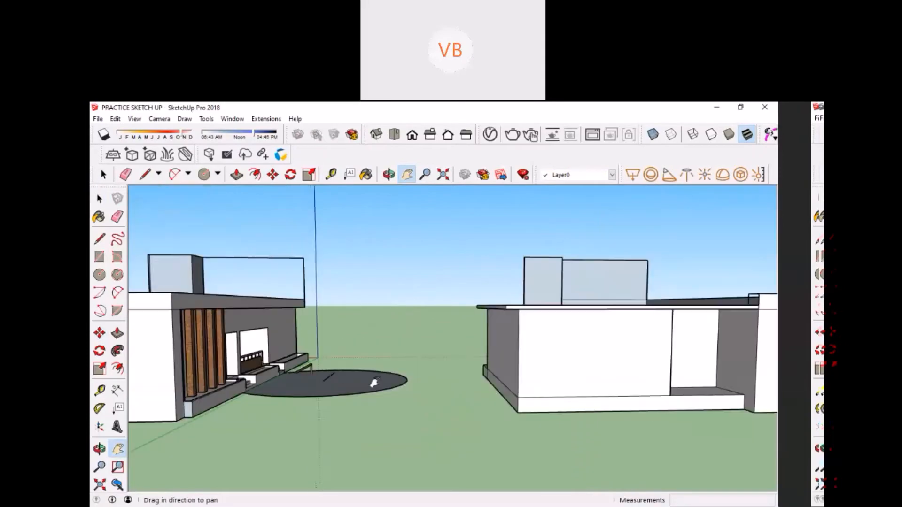
drag(589, 357, 271, 377)
mouse_move(359, 378)
middle_down()
mouse_move(258, 387)
mouse_move(357, 394)
middle_up()
drag(247, 393, 483, 396)
middle_drag(348, 439, 373, 381)
middle_drag(442, 305, 388, 393)
scroll(382, 376, up, 10)
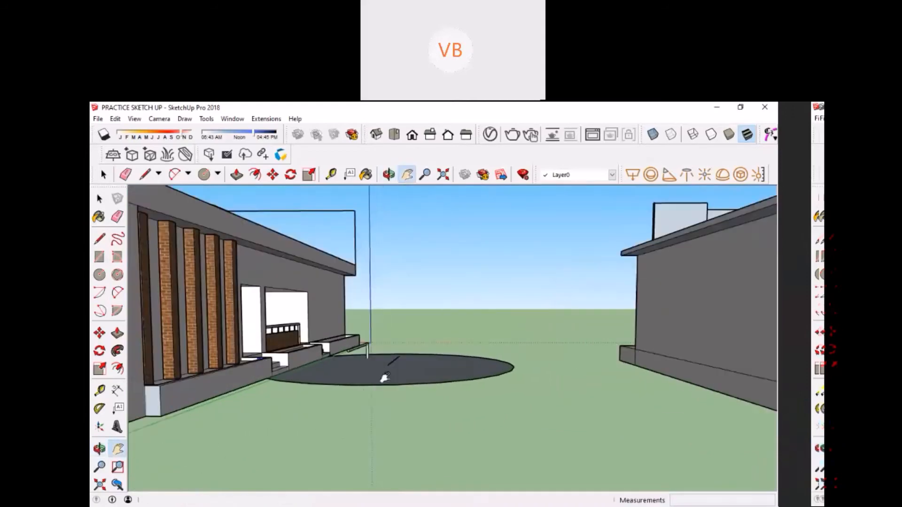
key(Escape)
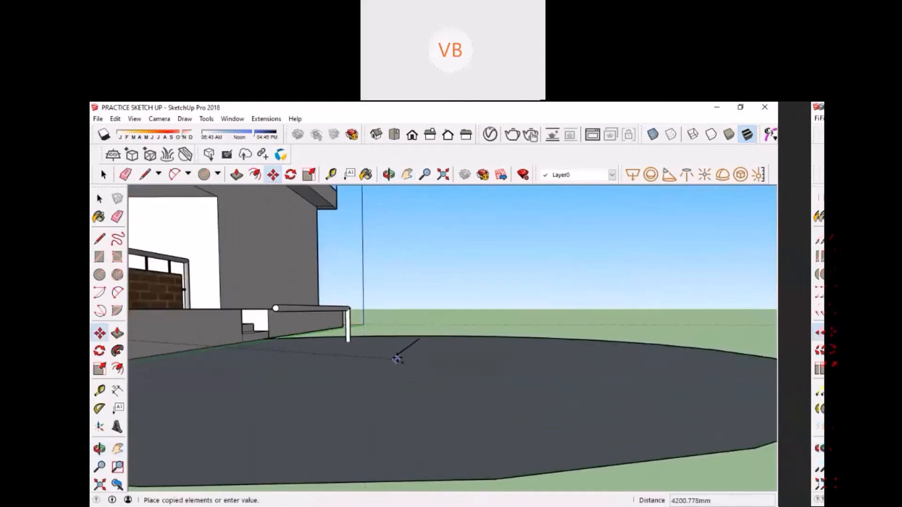
click(396, 355)
Delete the large dark disc face around the L-shaped path and erase its remaining outline.
key(space)
click(400, 410)
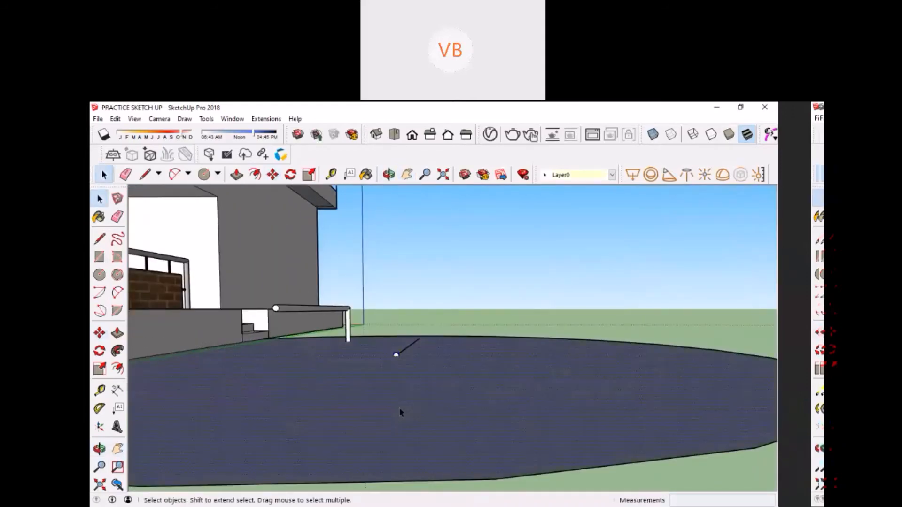
key(Delete)
key(e)
click(600, 343)
middle_drag(600, 343, 341, 373)
key(space)
Examine from several sides how the copied circle group sits against the end of the L-shaped path.
scroll(417, 374, up, 4)
click(423, 374)
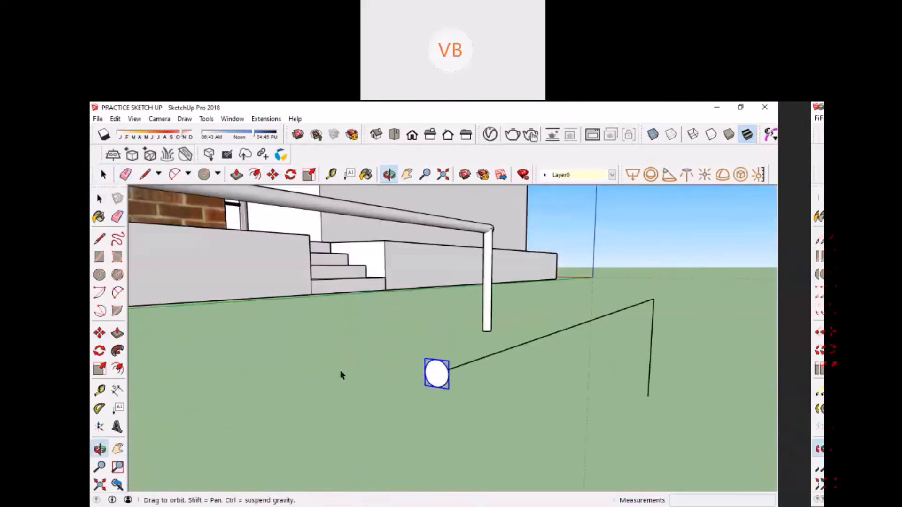
mouse_move(421, 368)
middle_down()
mouse_move(308, 380)
mouse_move(410, 382)
middle_up()
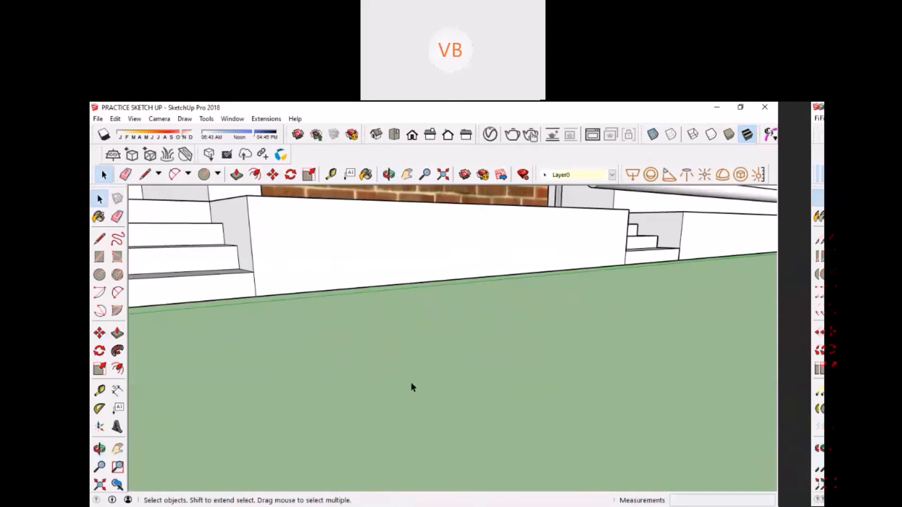
scroll(412, 382, down, 2)
shift+middle_drag(684, 374, 458, 376)
scroll(603, 378, up, 8)
scroll(458, 376, down, 5)
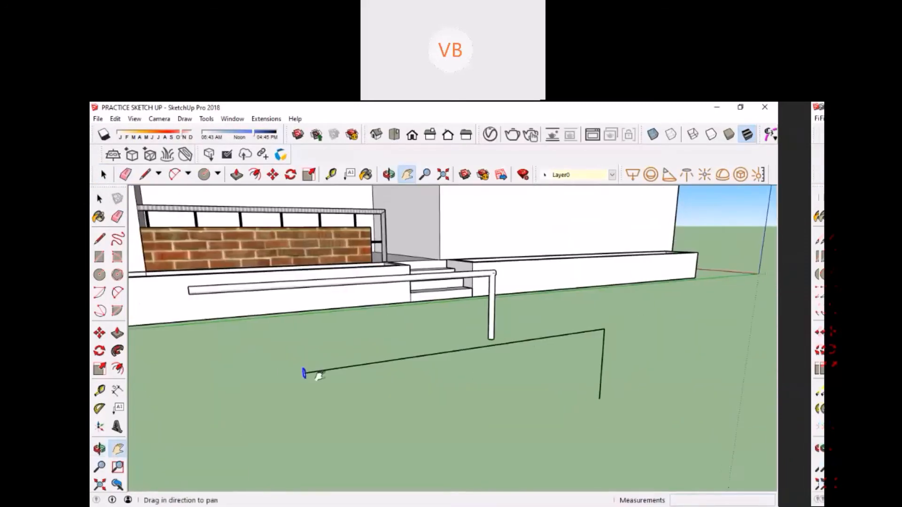
drag(316, 376, 330, 376)
scroll(330, 377, up, 2)
scroll(331, 376, up, 2)
middle_drag(322, 364, 479, 353)
scroll(308, 350, up, 4)
scroll(341, 313, down, 5)
drag(479, 353, 370, 359)
scroll(444, 347, up, 5)
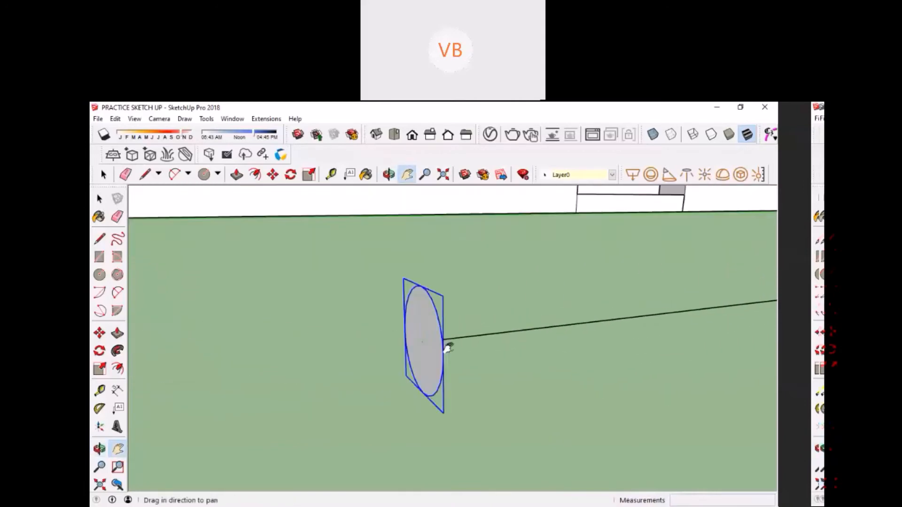
scroll(440, 348, down, 3)
mouse_move(438, 350)
middle_down()
mouse_move(573, 354)
mouse_move(444, 350)
middle_up()
scroll(444, 350, up, 4)
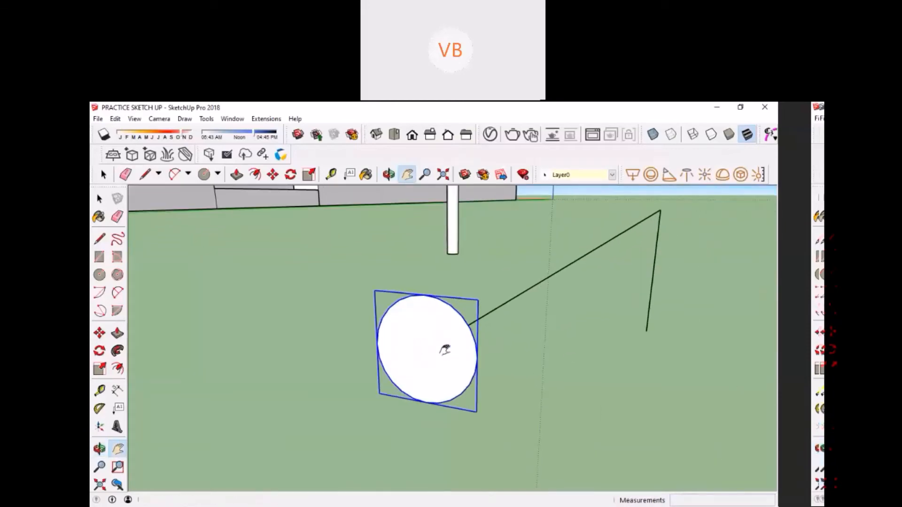
key(space)
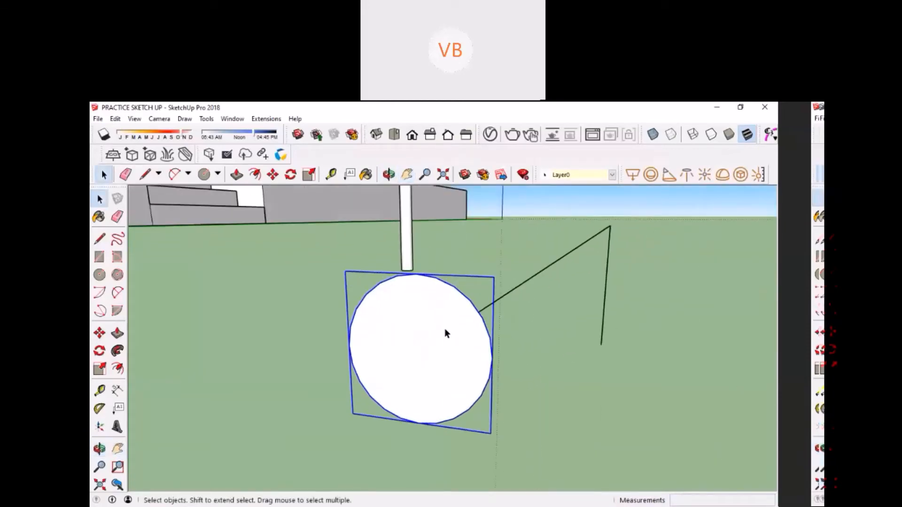
key(m)
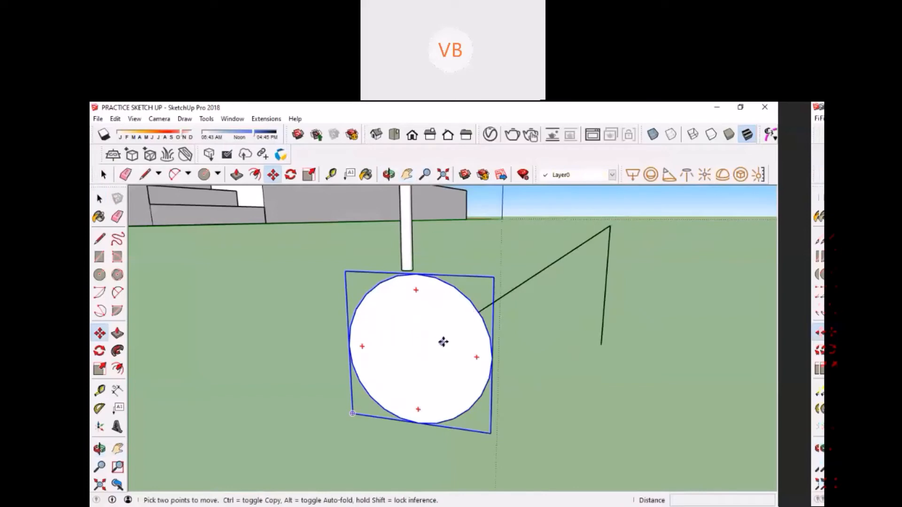
key(c)
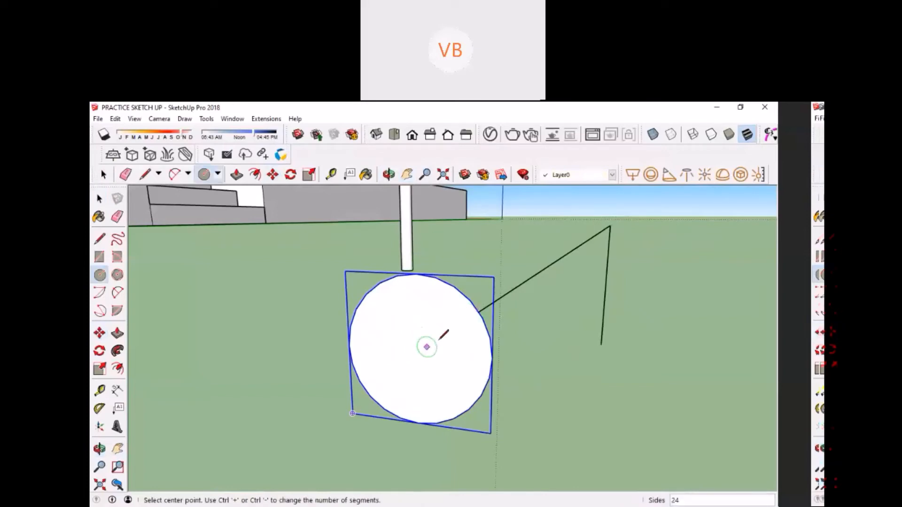
key(l)
key(space)
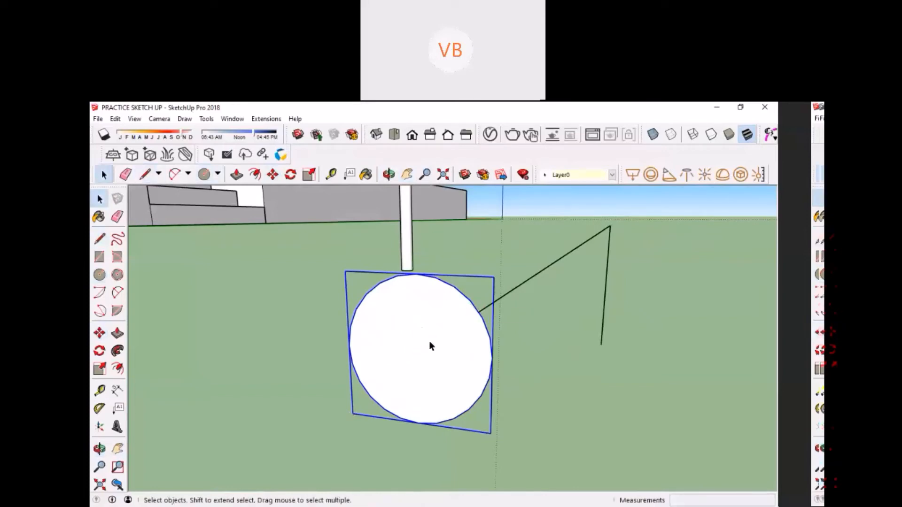
double_click(430, 346)
key(Escape)
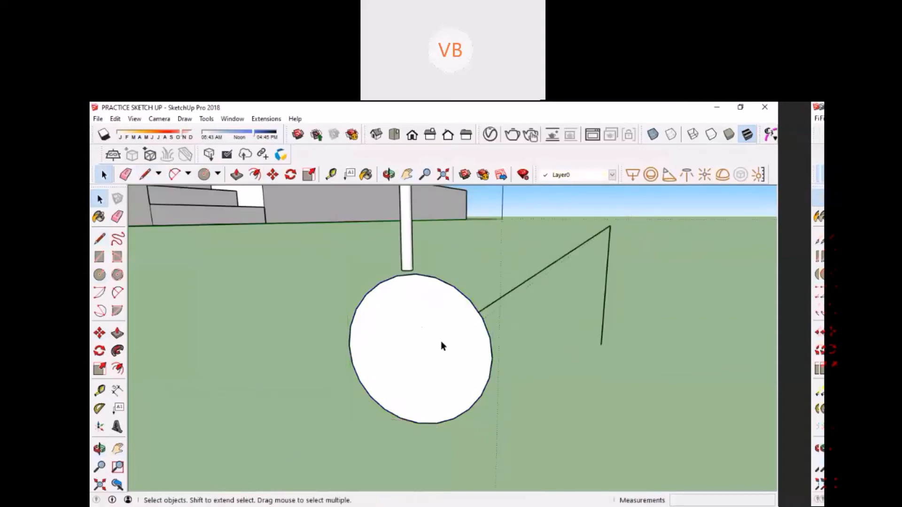
Explode the circle group at the end of the path.
click(447, 351)
right_click(447, 352)
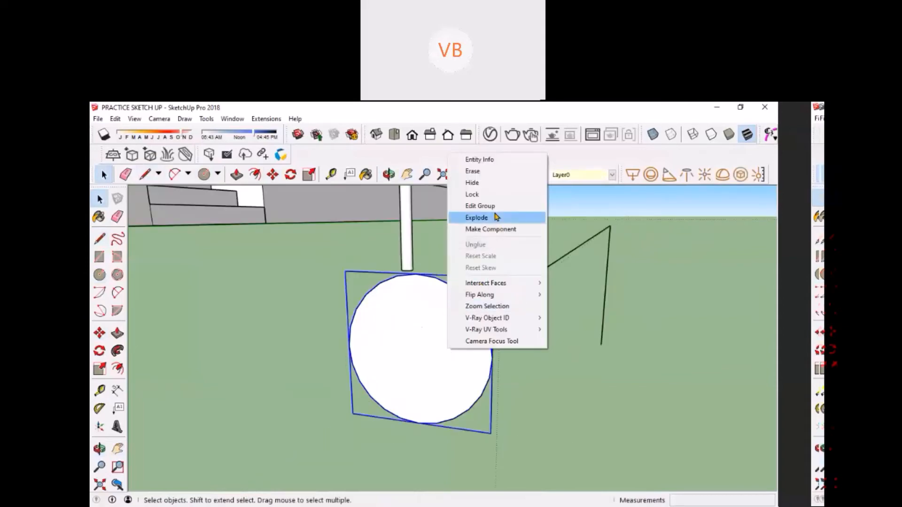
click(495, 217)
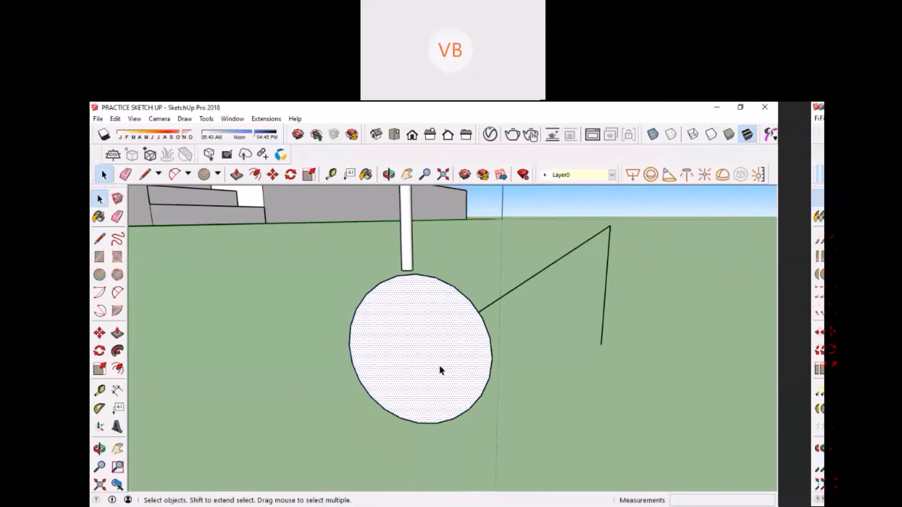
Draw a helper line about 14 mm long from the circle's rim to its centre.
key(l)
click(360, 301)
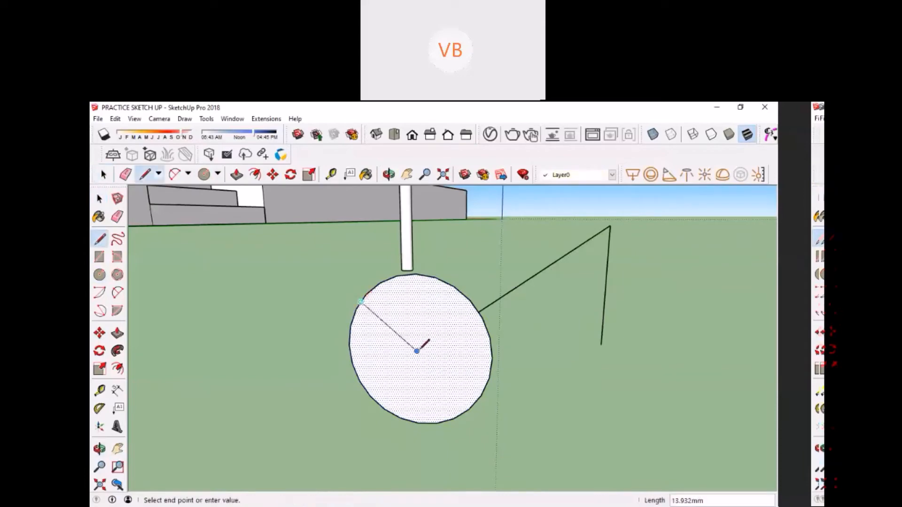
click(416, 351)
key(Escape)
Move the path's long line so that its end meets the circle's centre at the helper line's endpoint.
middle_drag(417, 351, 359, 363)
key(space)
click(512, 313)
key(m)
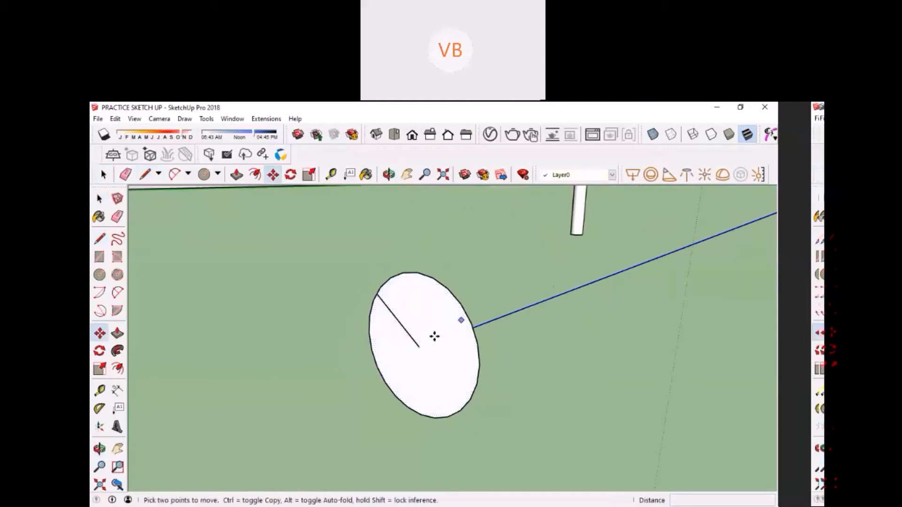
click(418, 347)
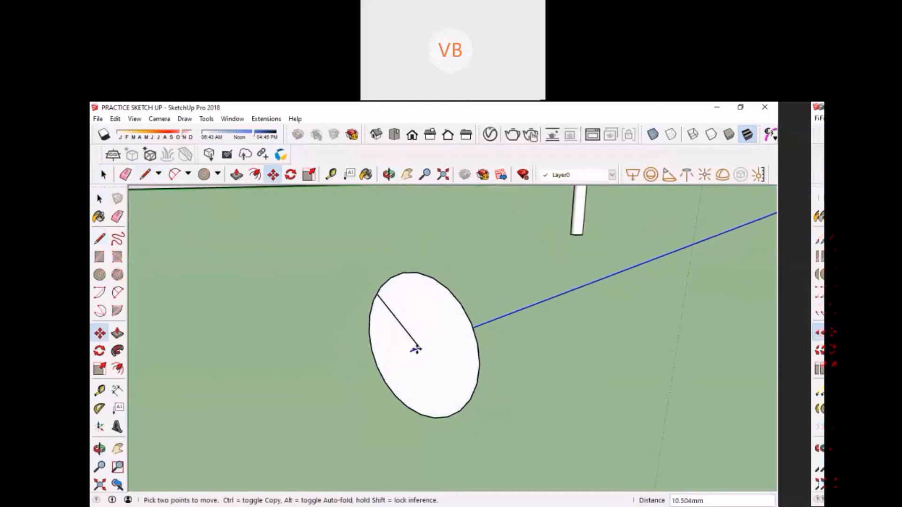
scroll(403, 348, down, 3)
Erase the helper line inside the circle.
key(space)
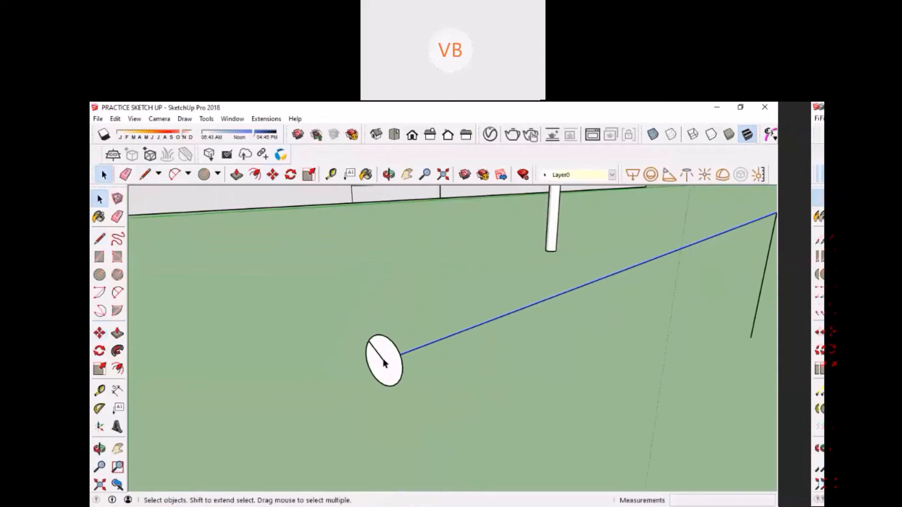
key(e)
scroll(381, 362, up, 2)
scroll(384, 362, down, 4)
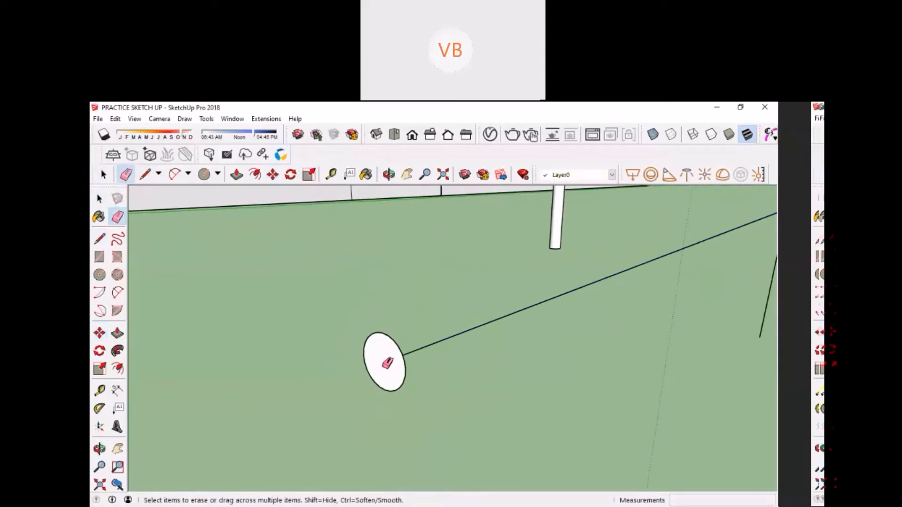
key(space)
scroll(376, 367, down, 2)
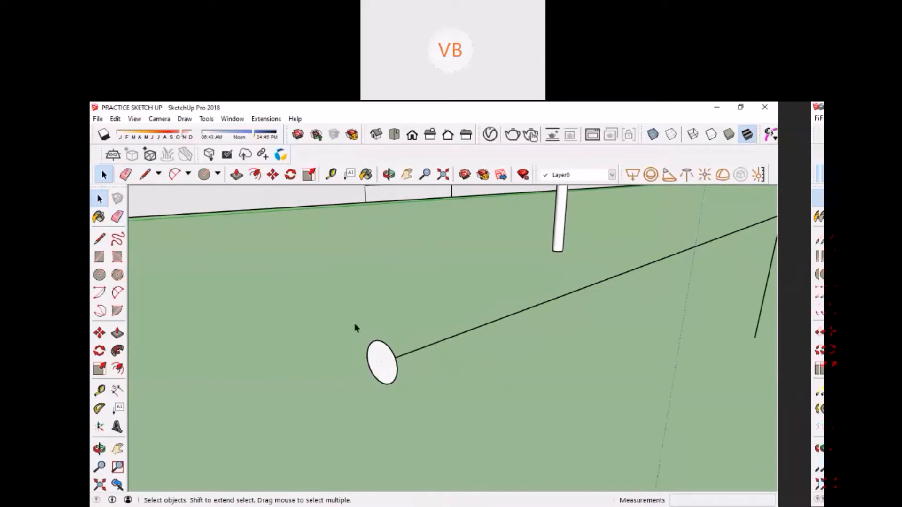
Extrude the circle with Follow Me along the long line and down to the end of the path's vertical leg.
click(383, 355)
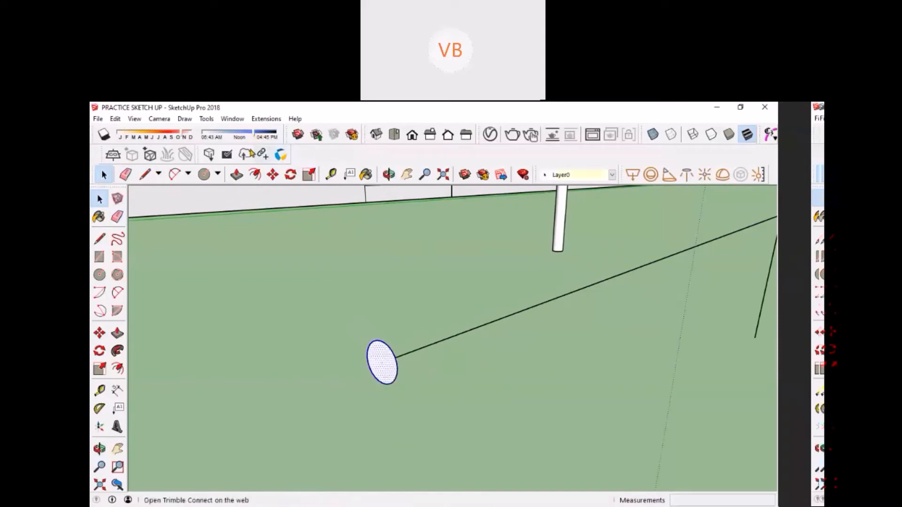
click(206, 119)
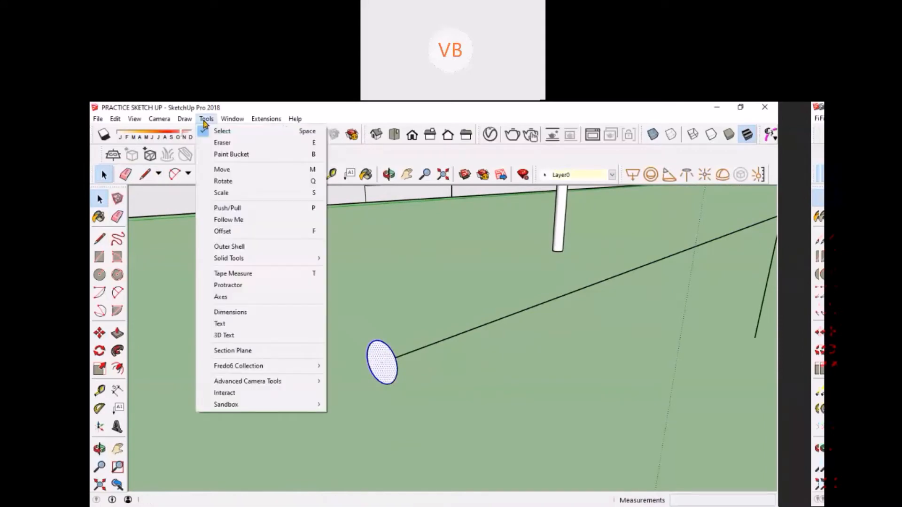
click(263, 221)
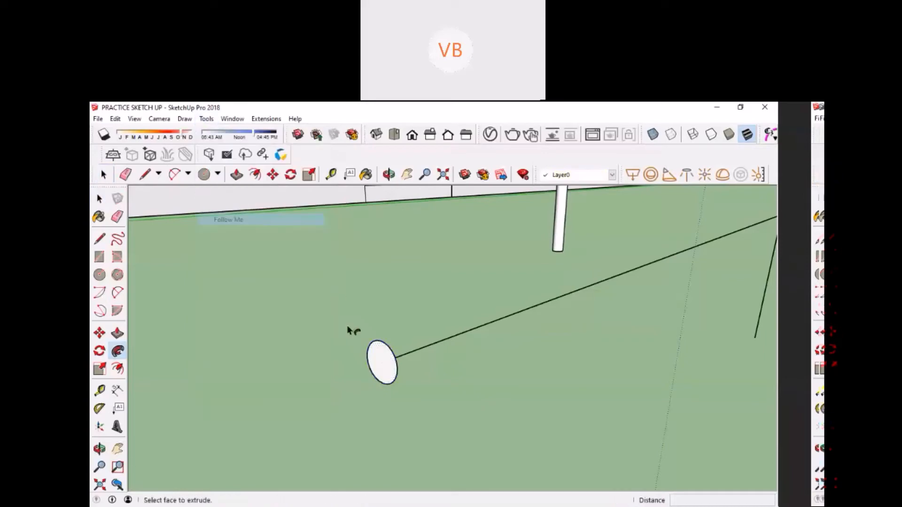
click(385, 362)
scroll(426, 348, down, 1)
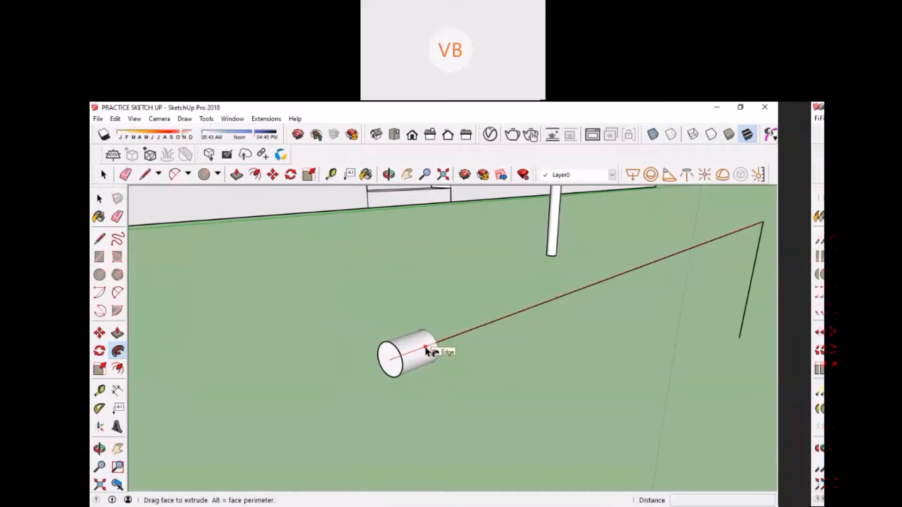
scroll(425, 349, down, 1)
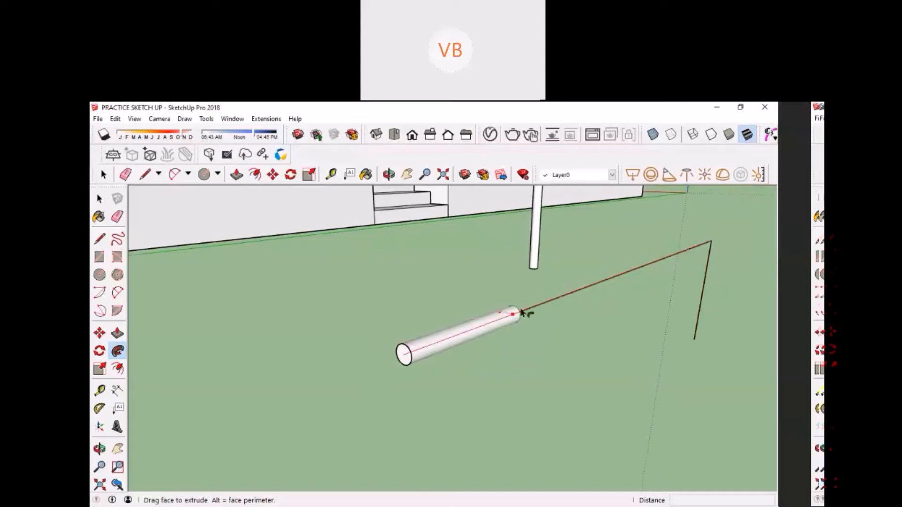
middle_drag(533, 302, 430, 324)
scroll(525, 315, up, 3)
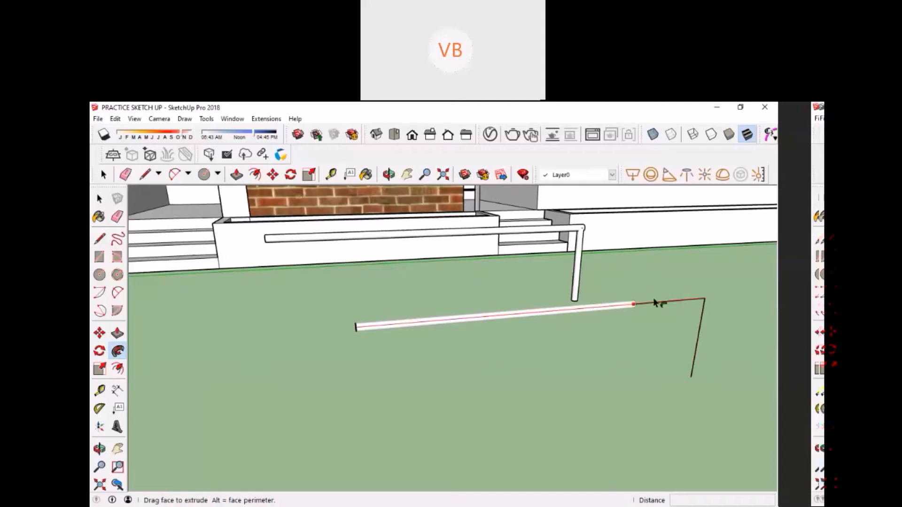
click(705, 318)
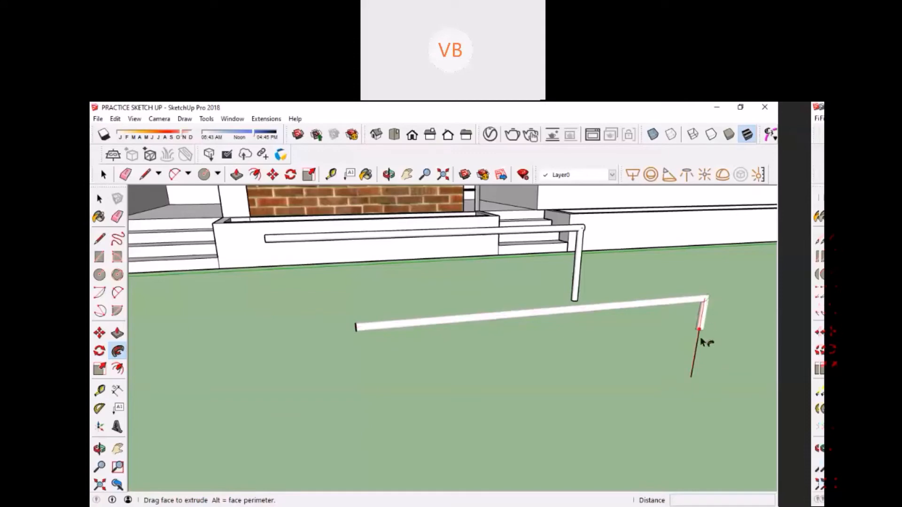
click(692, 378)
key(space)
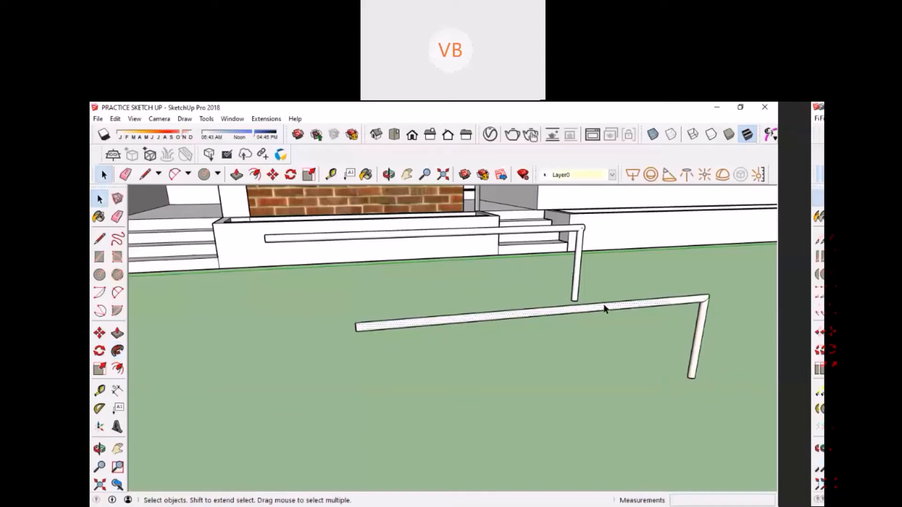
Examine the extruded pipe and compare it with the veranda railing's pipe frame and its corner joint.
click(699, 337)
mouse_move(400, 312)
middle_down()
mouse_move(356, 326)
mouse_move(535, 342)
mouse_move(393, 373)
mouse_move(378, 347)
mouse_move(275, 324)
middle_up()
scroll(393, 369, down, 4)
scroll(274, 324, down, 2)
middle_drag(347, 283, 358, 329)
scroll(252, 265, up, 2)
shift+middle_drag(339, 235, 390, 296)
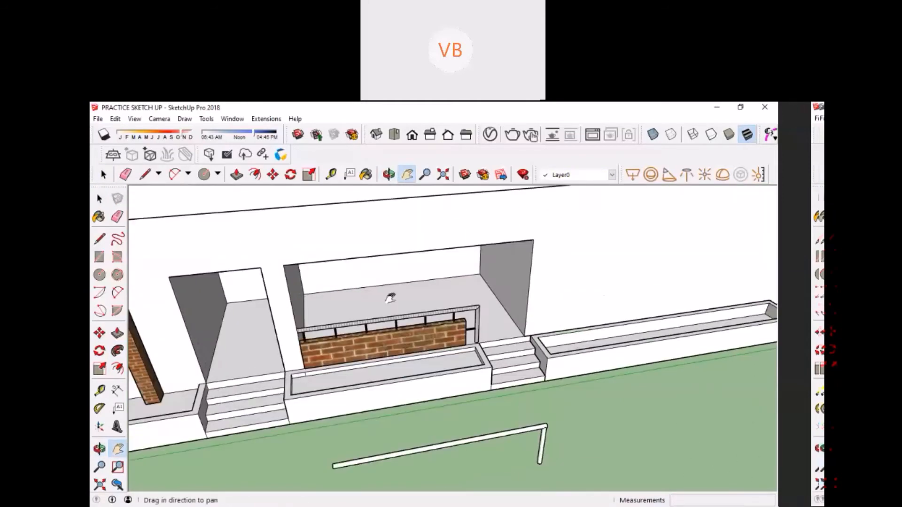
scroll(390, 298, up, 3)
middle_drag(388, 354, 221, 290)
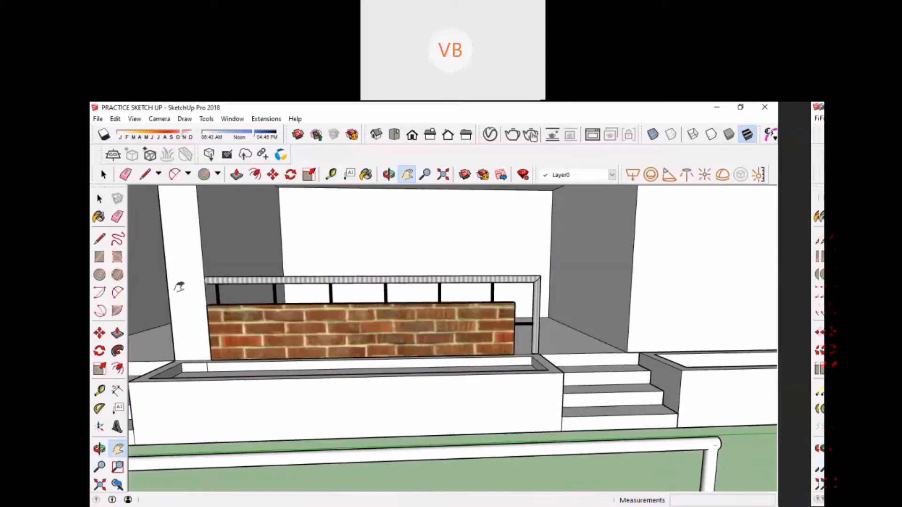
scroll(444, 310, down, 2)
scroll(505, 295, up, 5)
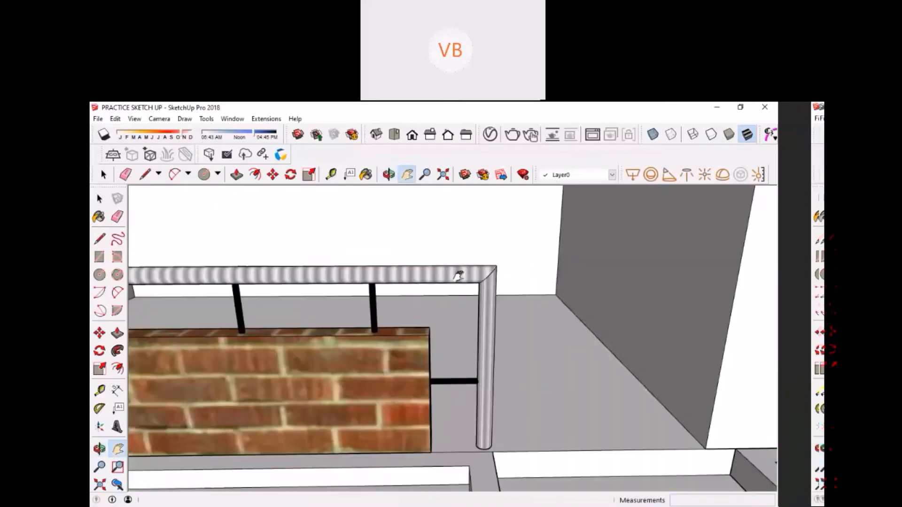
key(space)
scroll(498, 275, up, 3)
scroll(505, 256, up, 2)
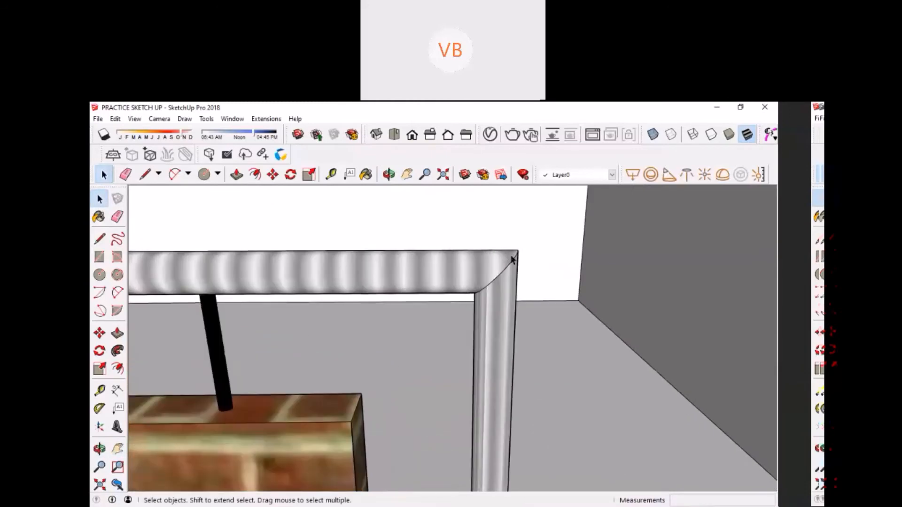
Hide the veranda railing's pipe frame to expose the black support bars around the brick panel.
scroll(512, 260, down, 5)
key(h)
scroll(392, 265, up, 5)
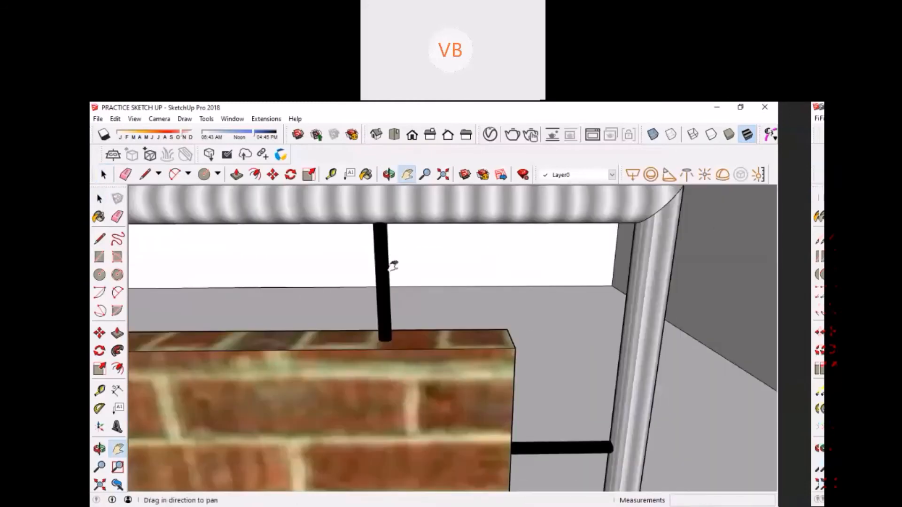
scroll(392, 264, down, 5)
scroll(393, 256, up, 4)
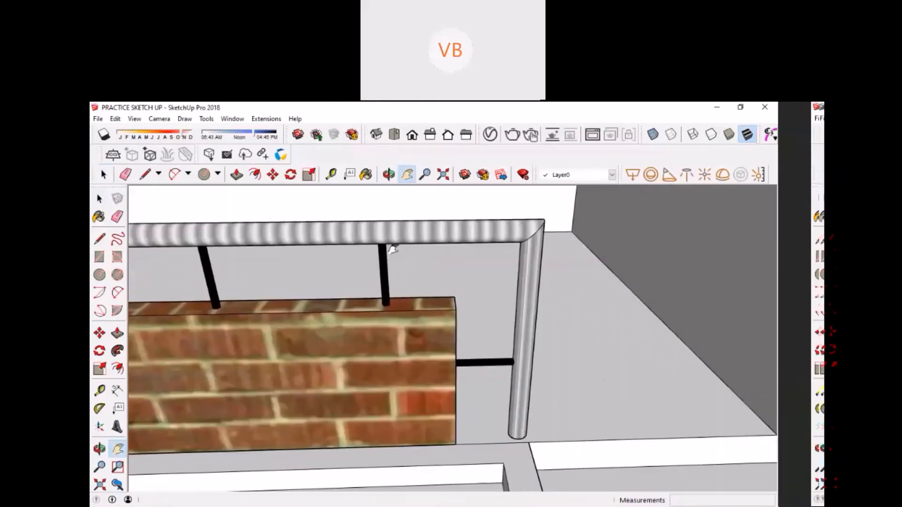
scroll(394, 237, up, 1)
key(space)
click(395, 233)
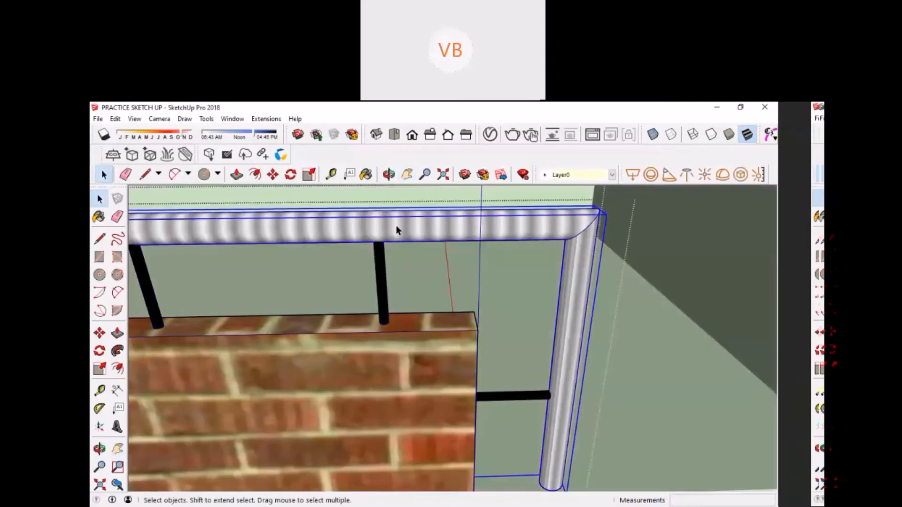
right_click(397, 229)
click(416, 256)
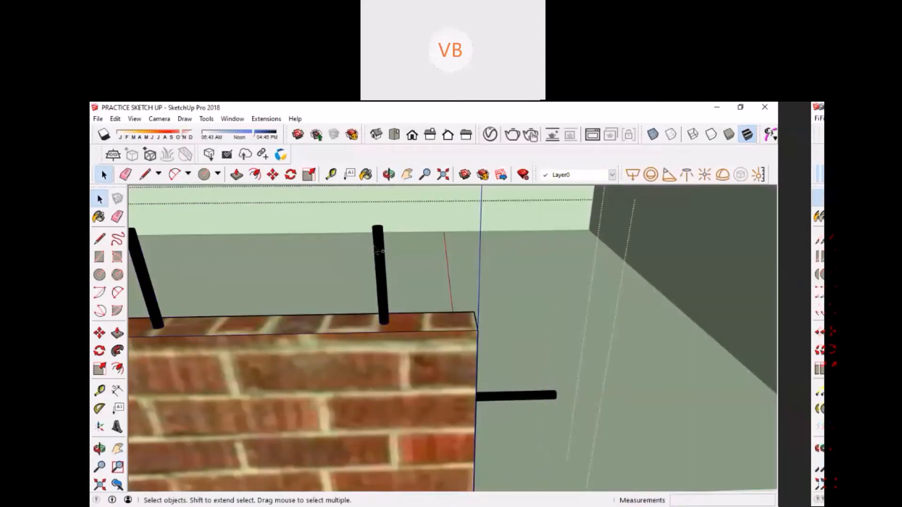
scroll(378, 251, down, 6)
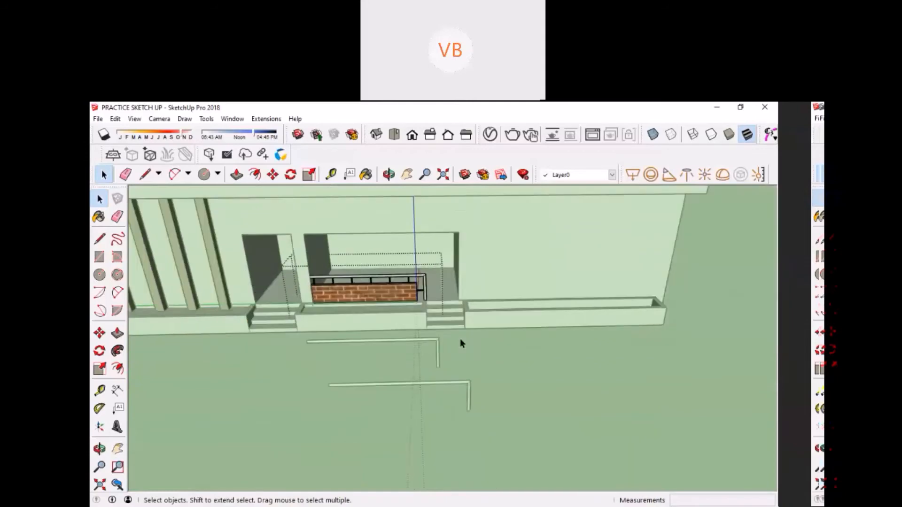
Switch to the Railways model and examine the front gates, entrance frame, veranda railing and vertical facade strips.
scroll(465, 341, down, 2)
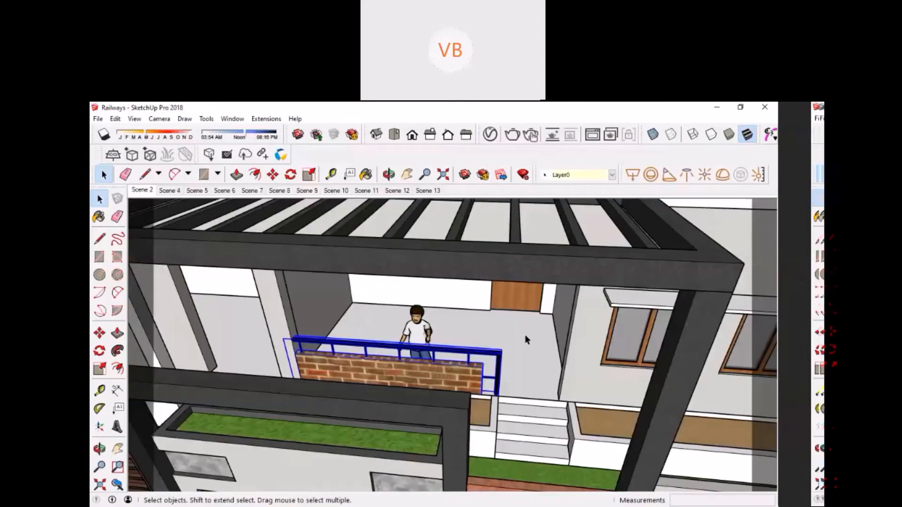
scroll(525, 336, down, 5)
scroll(462, 386, up, 4)
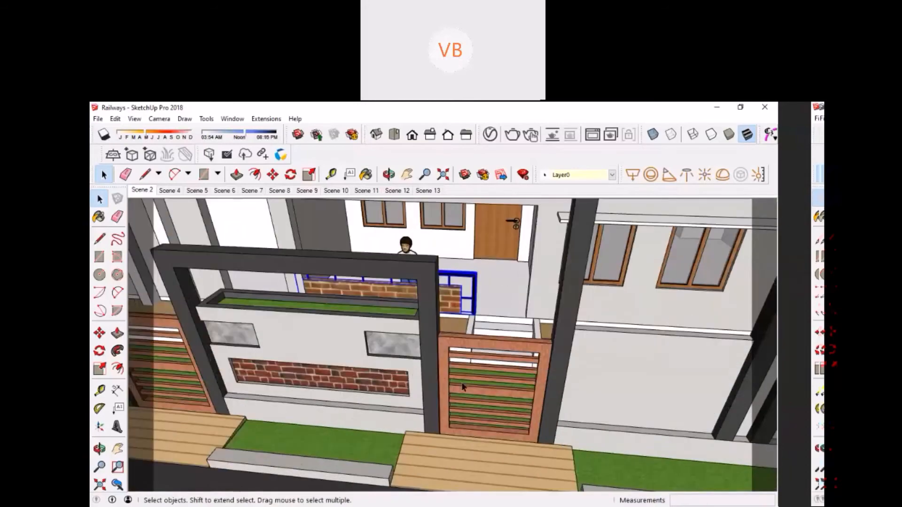
click(463, 386)
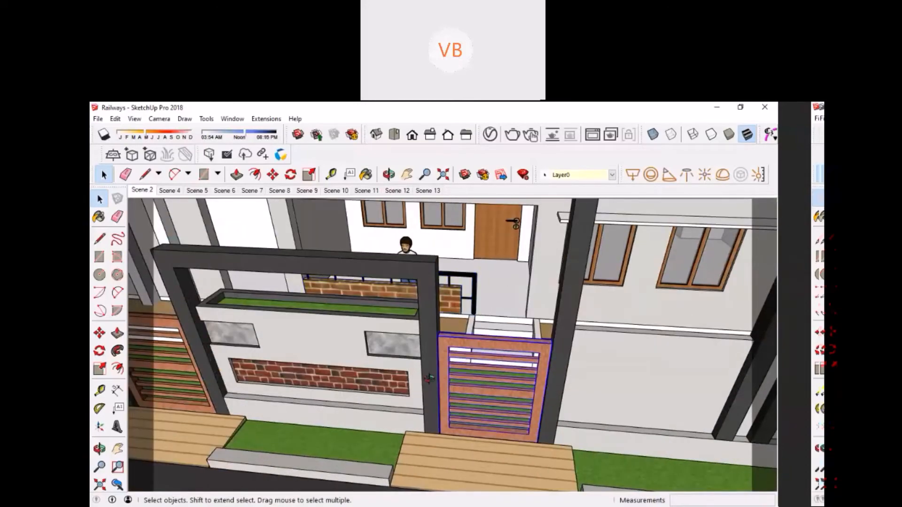
middle_drag(428, 378, 446, 366)
click(423, 347)
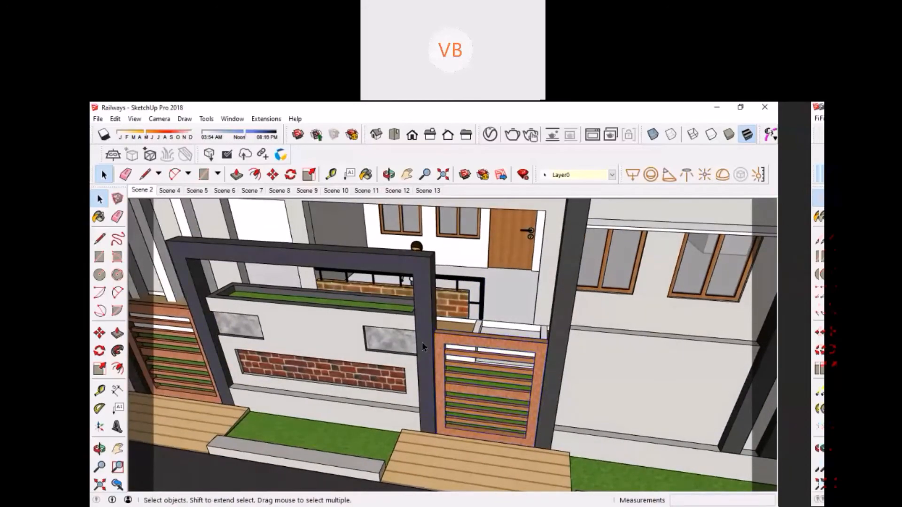
scroll(422, 347, down, 2)
scroll(469, 295, up, 2)
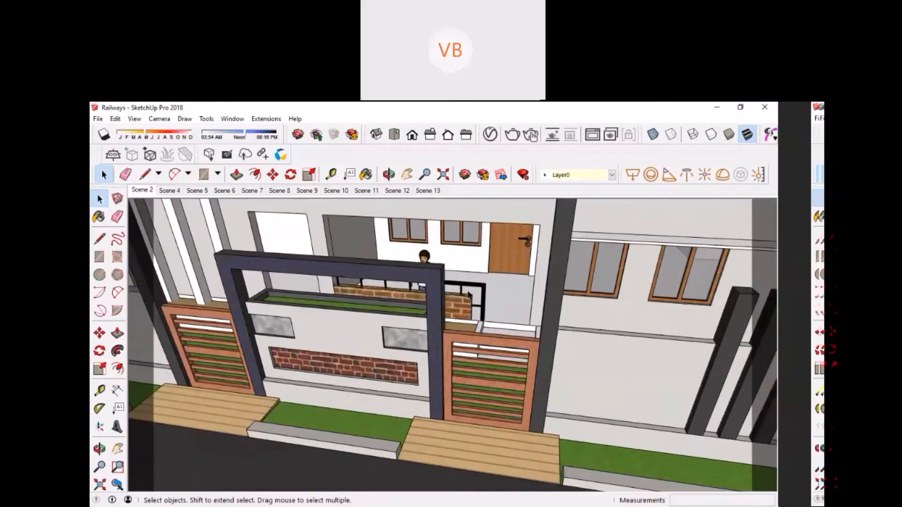
scroll(469, 295, down, 3)
click(458, 322)
scroll(457, 322, down, 1)
middle_drag(457, 322, 295, 282)
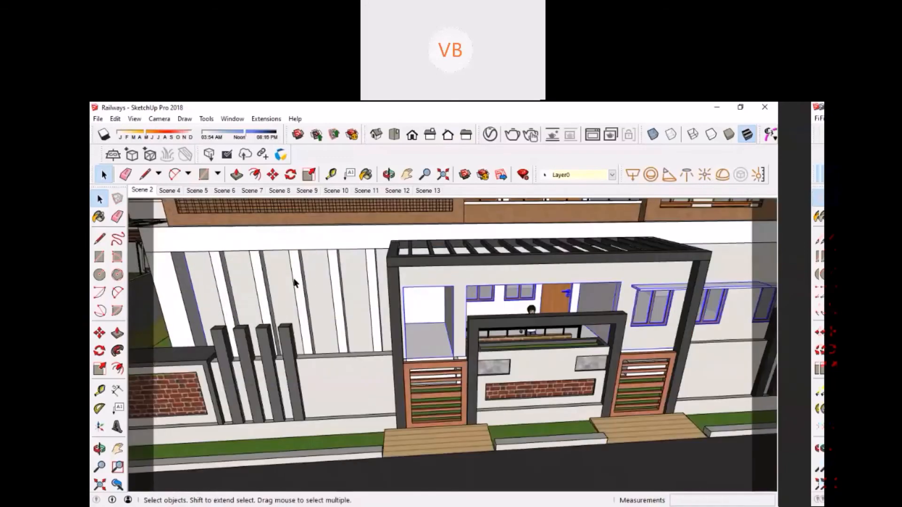
click(363, 295)
scroll(363, 295, down, 2)
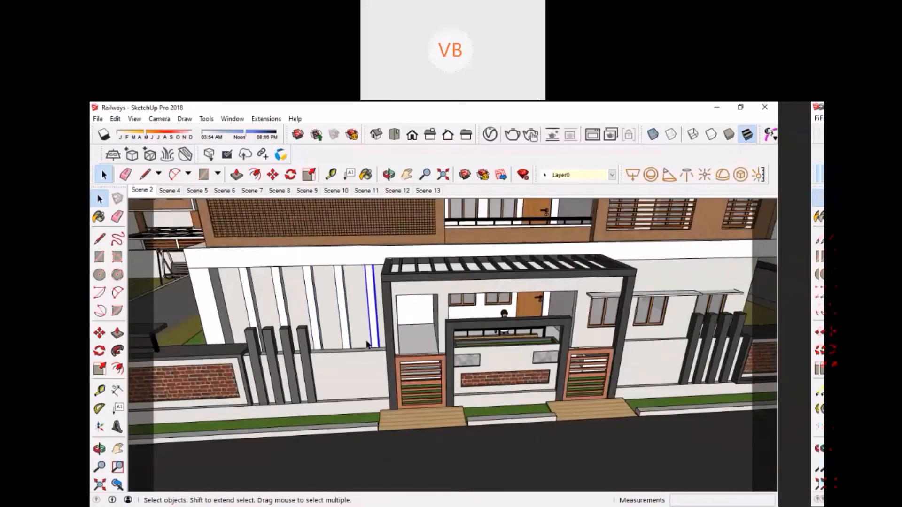
scroll(454, 248, down, 2)
scroll(361, 262, up, 4)
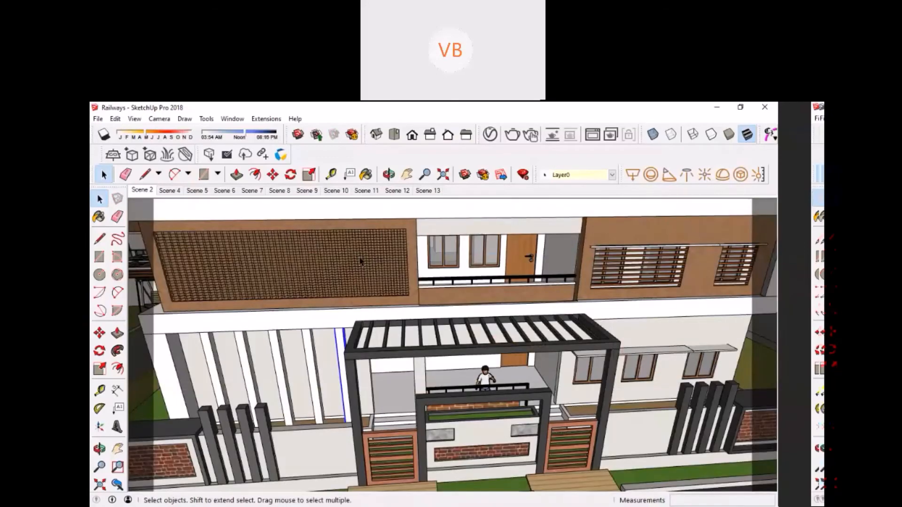
Examine the upper floor's patterned screen, the balcony railing and the white ledge beneath that railing.
click(346, 225)
scroll(346, 225, up, 3)
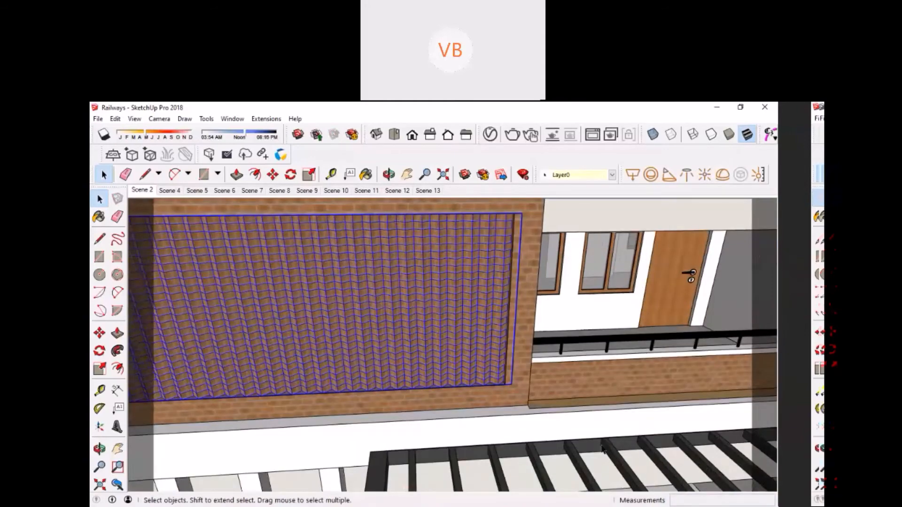
scroll(617, 324, up, 2)
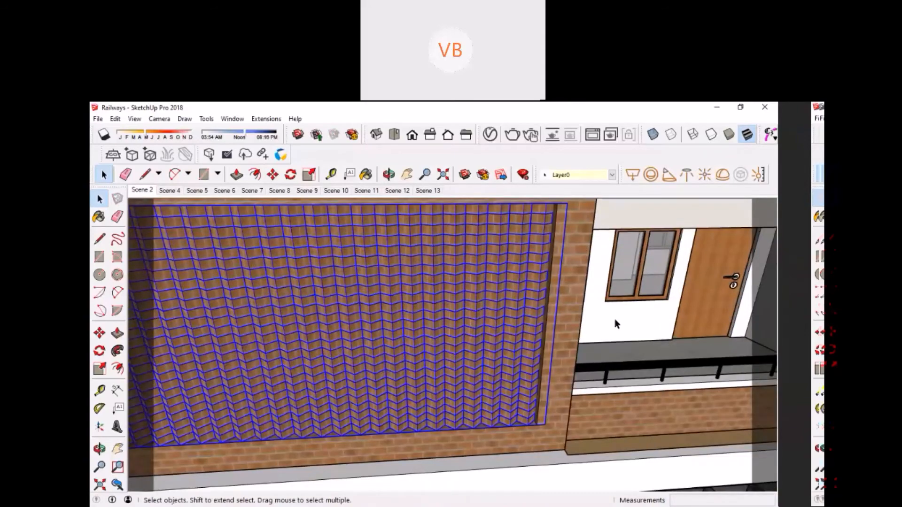
scroll(265, 392, down, 4)
scroll(265, 392, down, 2)
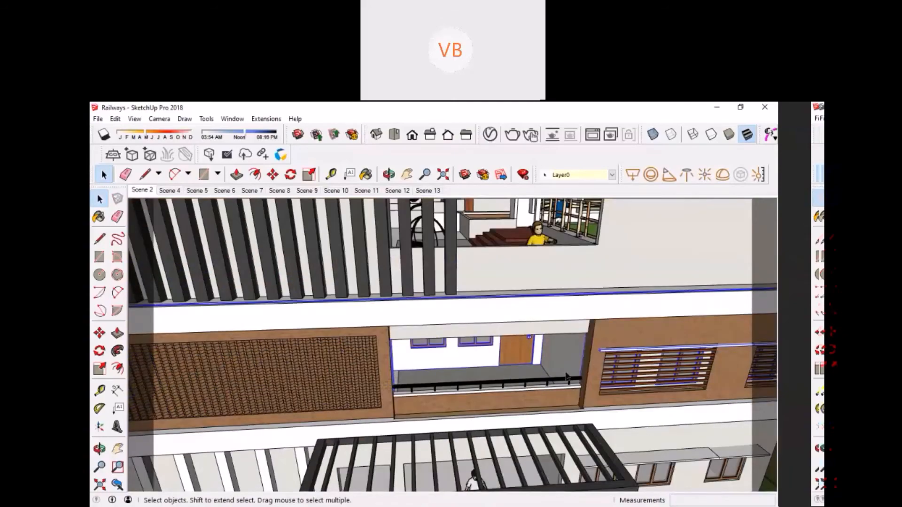
scroll(504, 383, up, 3)
scroll(351, 418, up, 3)
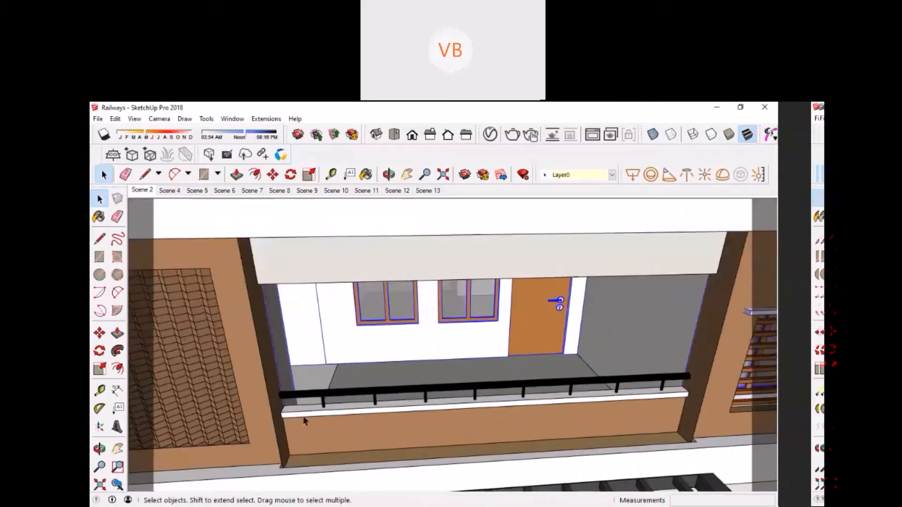
middle_drag(329, 414, 320, 349)
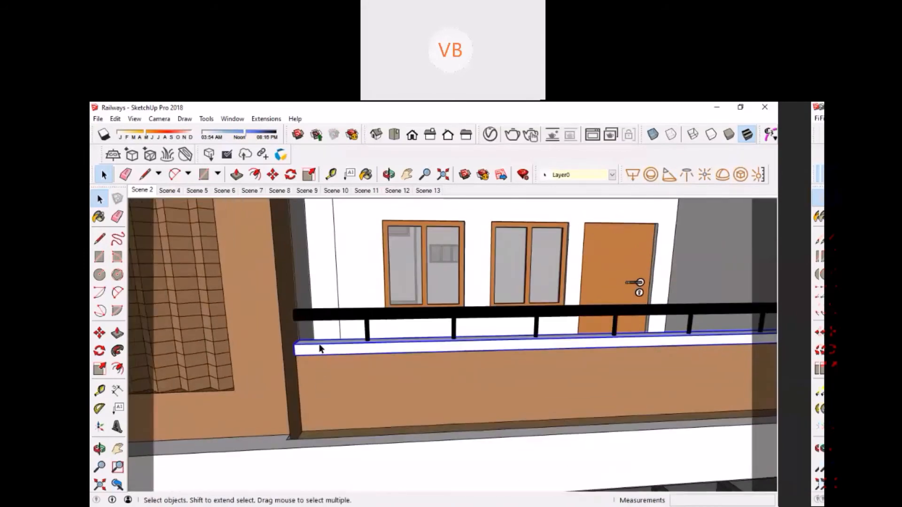
scroll(285, 362, down, 5)
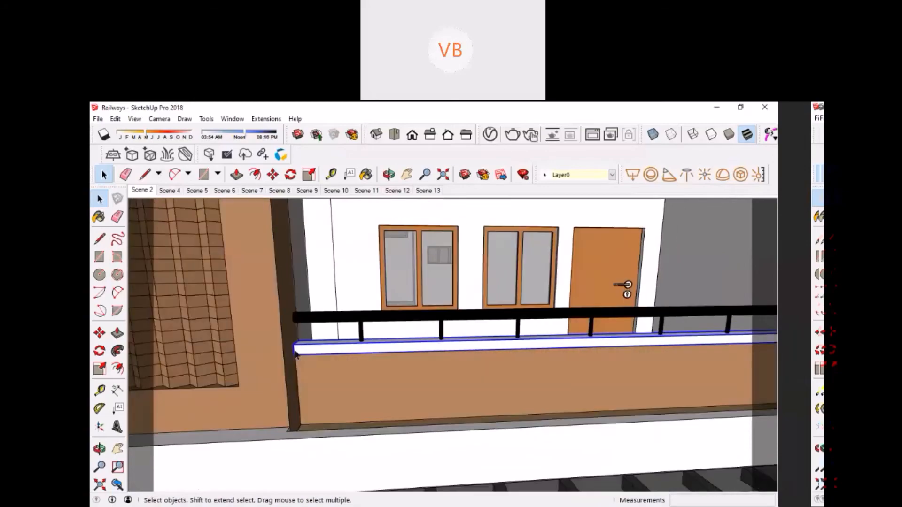
scroll(283, 366, down, 3)
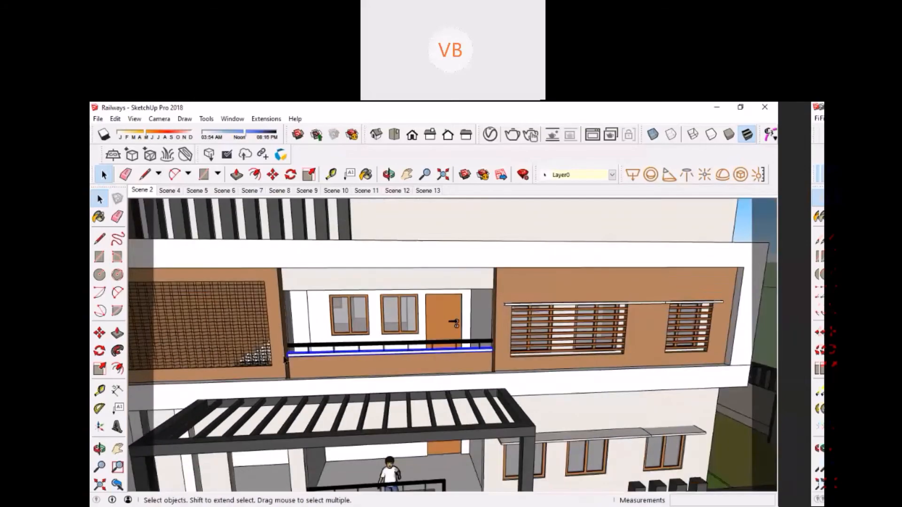
Examine the whole house exterior, the neighbouring houses, the compound wall and the side garden.
scroll(348, 334, down, 8)
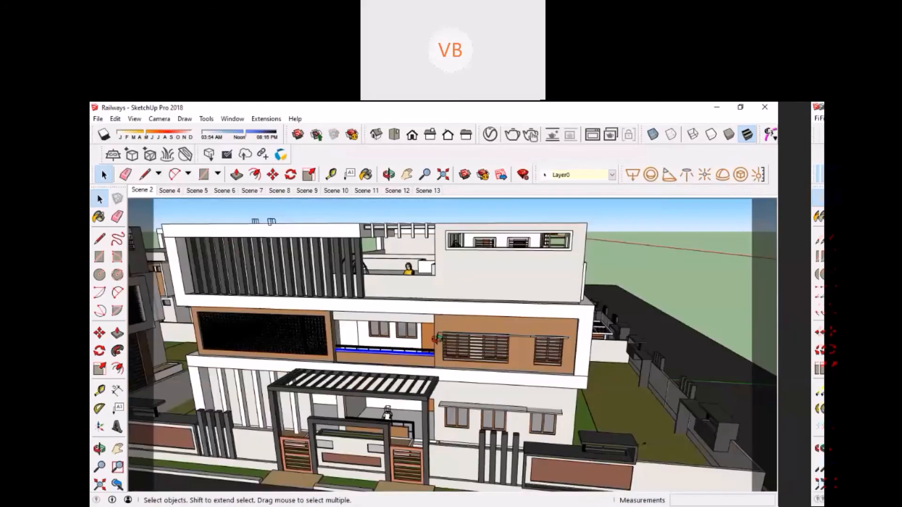
middle_drag(444, 407, 432, 358)
shift+middle_drag(376, 369, 416, 369)
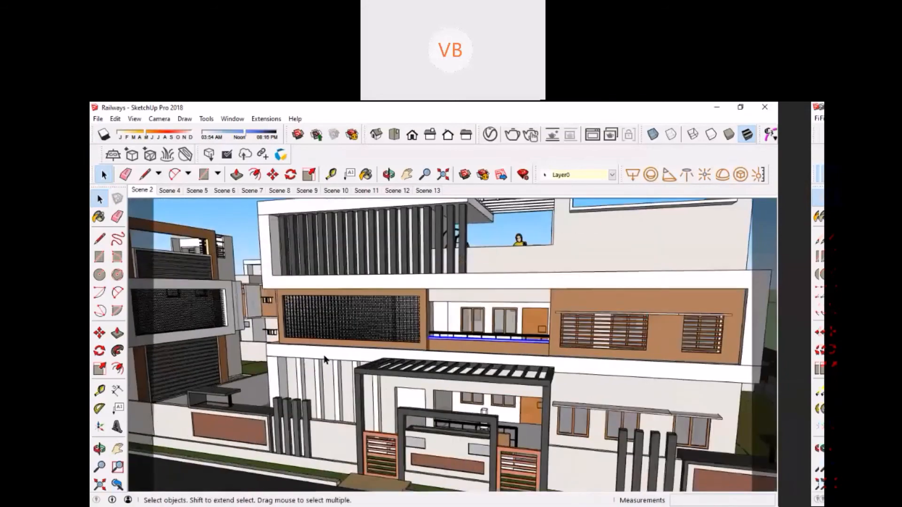
scroll(415, 369, down, 5)
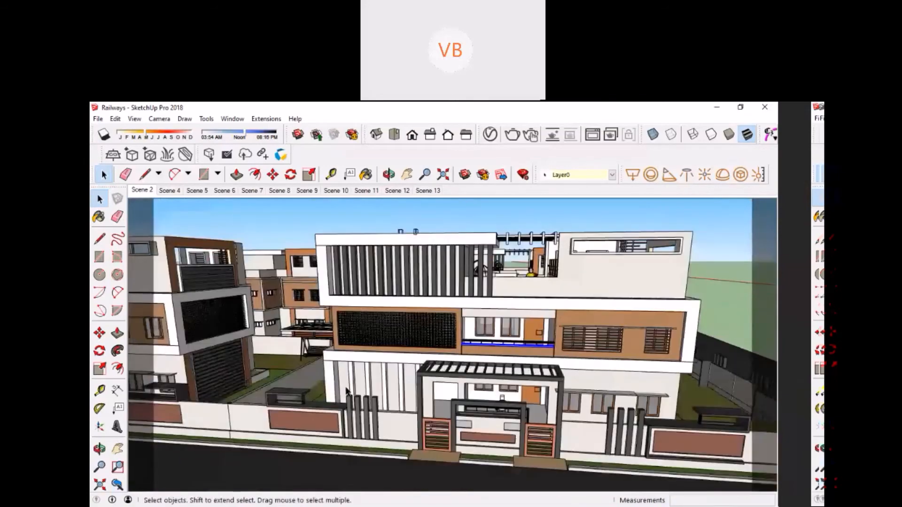
scroll(241, 314, down, 2)
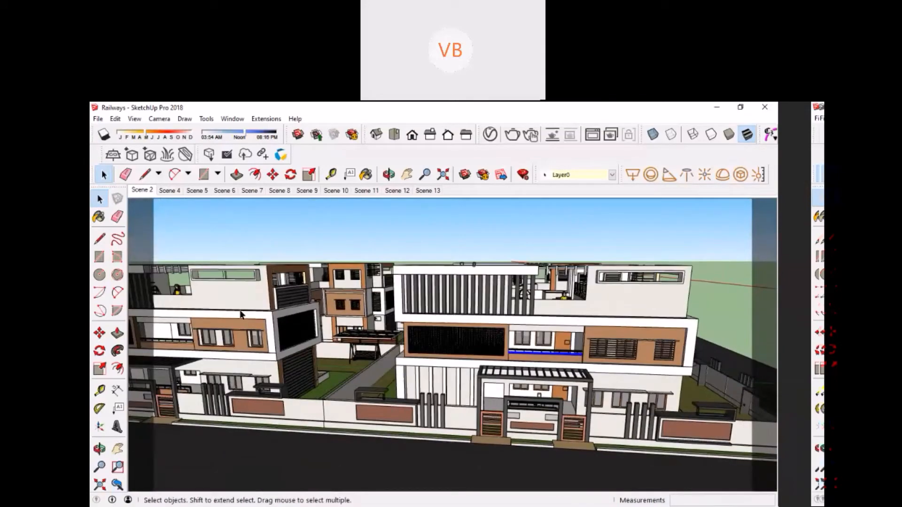
scroll(241, 315, up, 2)
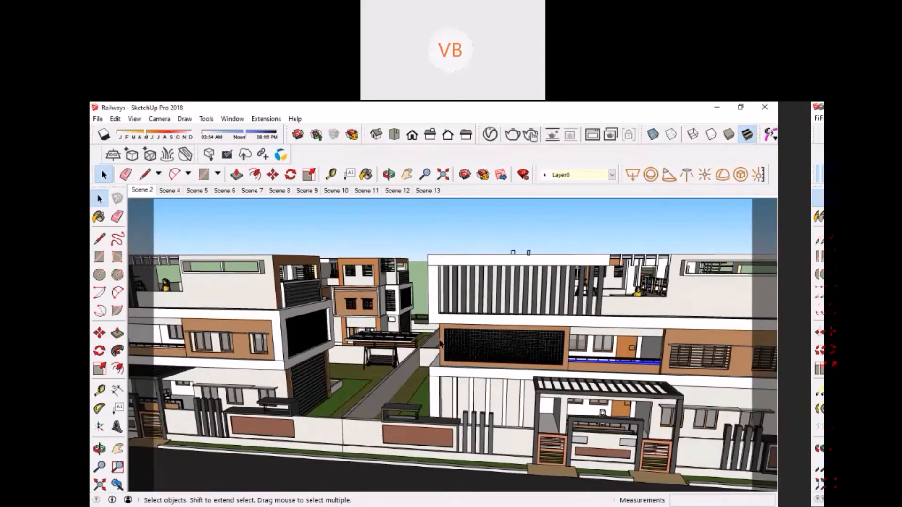
scroll(440, 344, down, 3)
mouse_move(440, 344)
middle_down()
mouse_move(508, 402)
mouse_move(440, 390)
mouse_move(507, 387)
middle_up()
scroll(508, 401, up, 1)
click(795, 279)
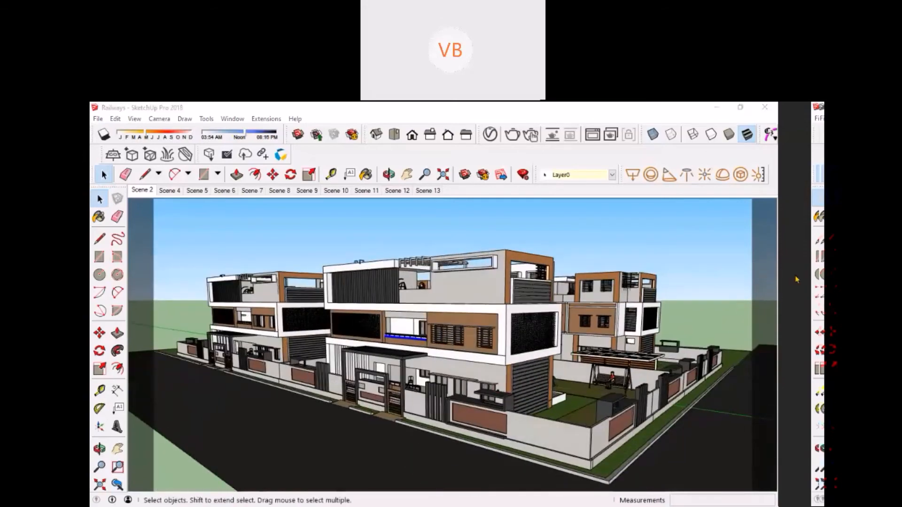
click(712, 329)
Switch back to the PRACTICE SKETCH UP model and examine the house's front and side with the L-shaped pipe before it.
key(alt+Tab)
scroll(407, 376, down, 3)
scroll(406, 375, up, 4)
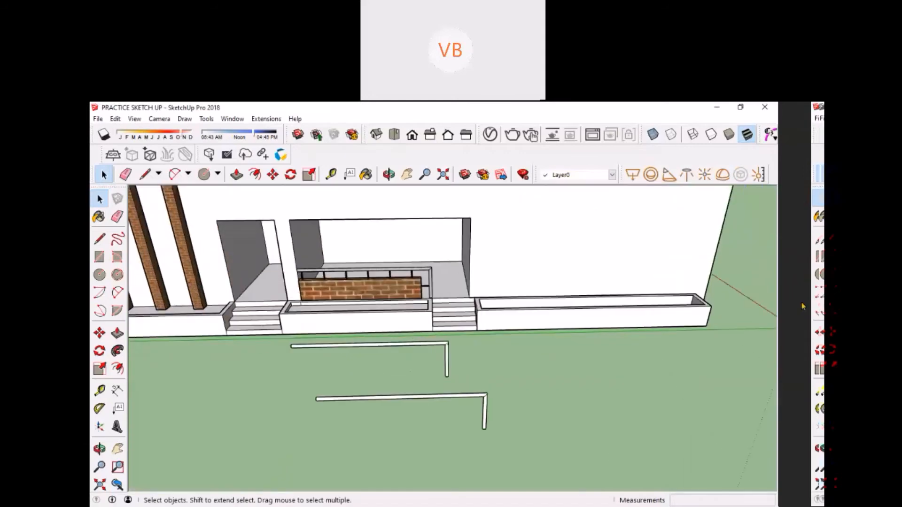
key(alt+Tab)
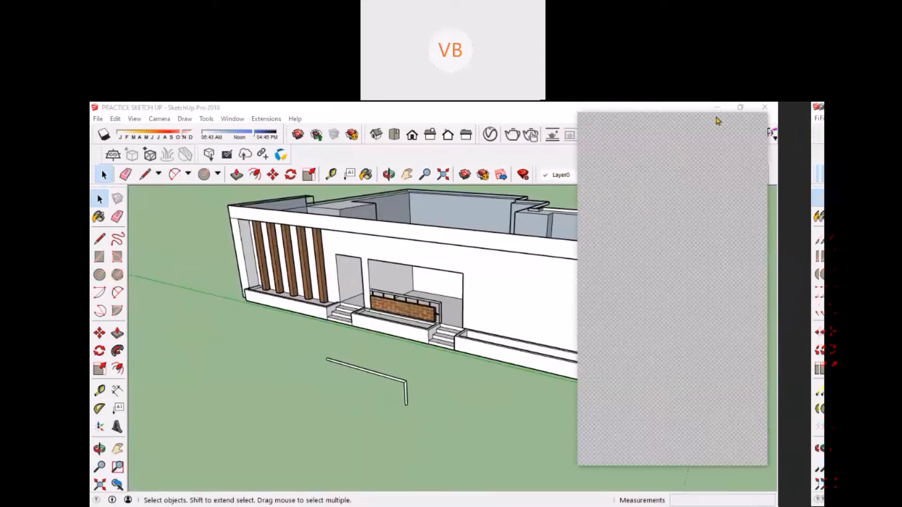
click(743, 123)
scroll(405, 382, down, 2)
scroll(393, 383, up, 3)
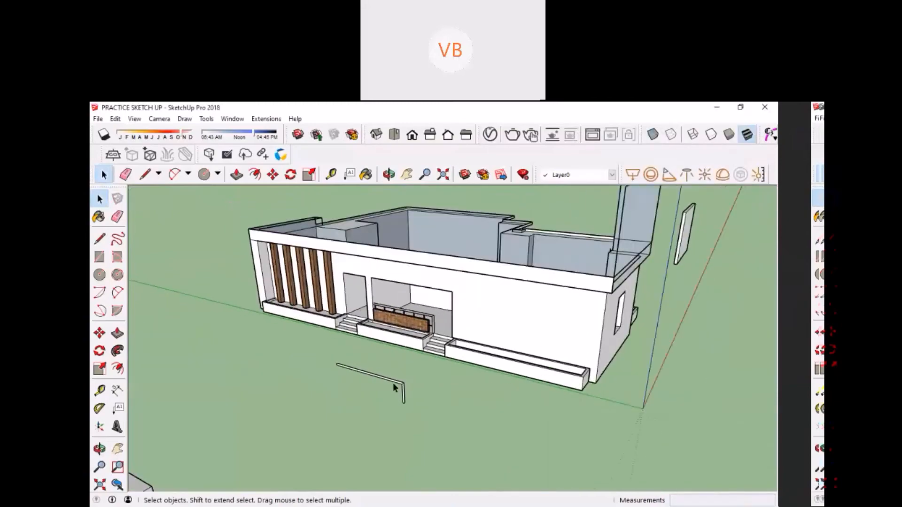
scroll(393, 384, down, 2)
middle_drag(508, 331, 358, 388)
scroll(358, 388, up, 3)
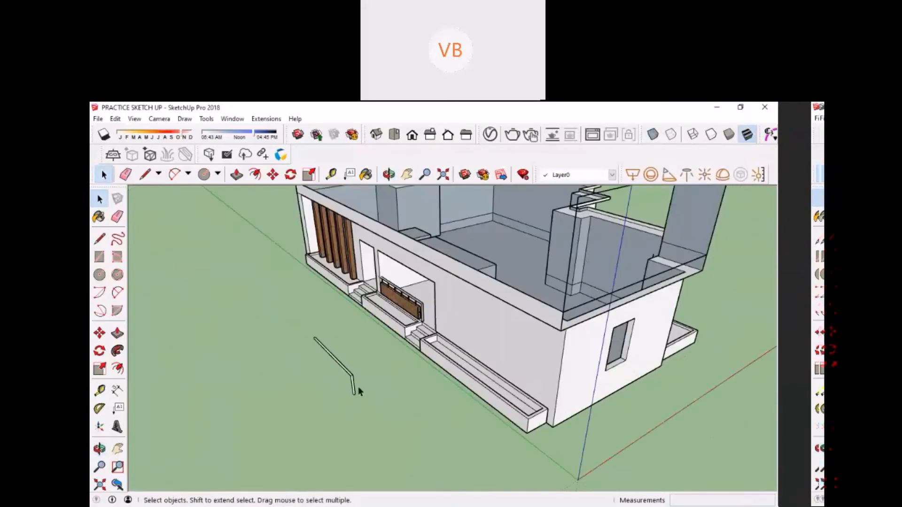
scroll(353, 389, down, 2)
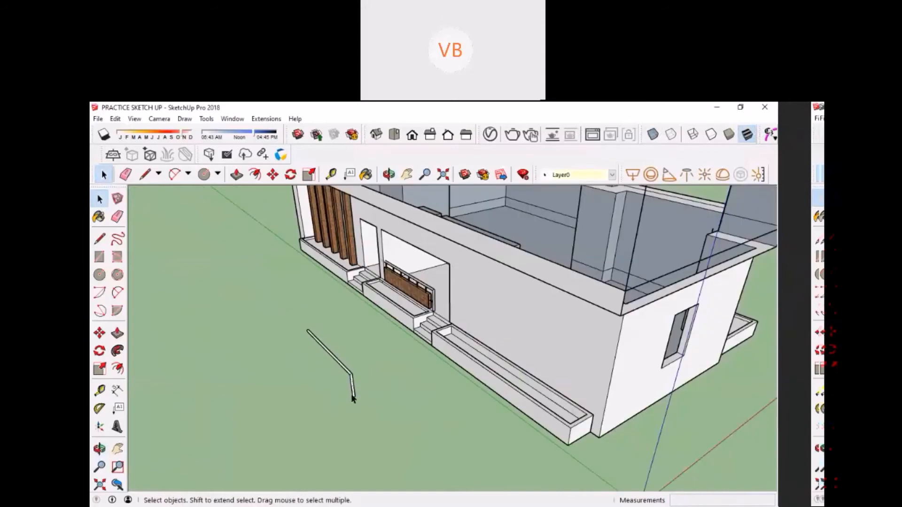
scroll(350, 394, up, 2)
scroll(385, 362, down, 2)
click(488, 346)
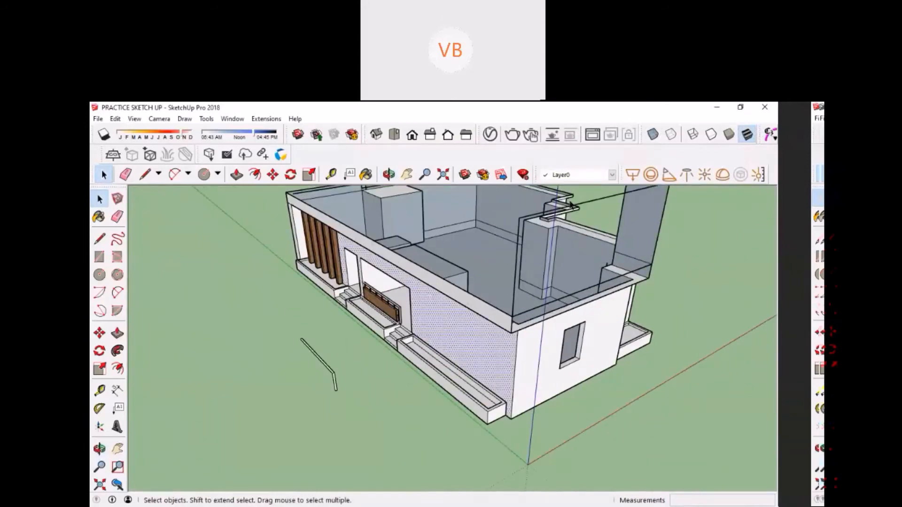
click(233, 120)
mouse_move(267, 123)
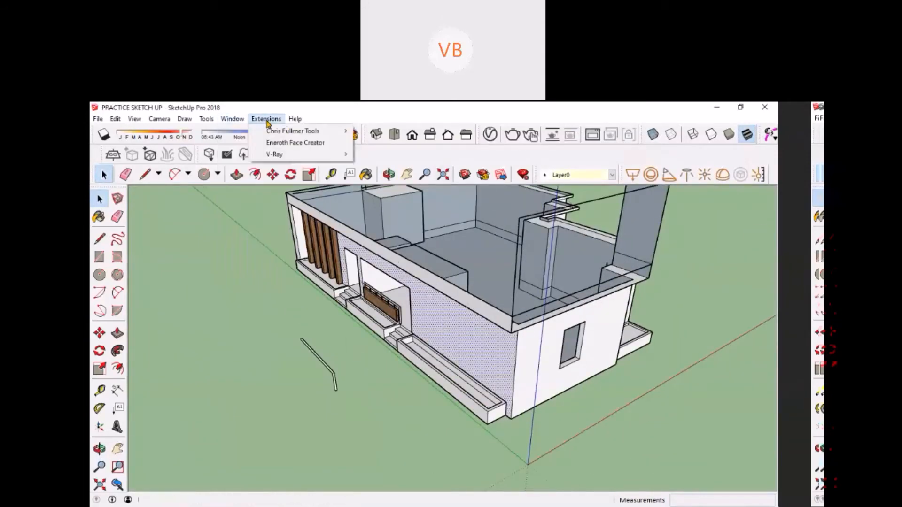
mouse_move(232, 120)
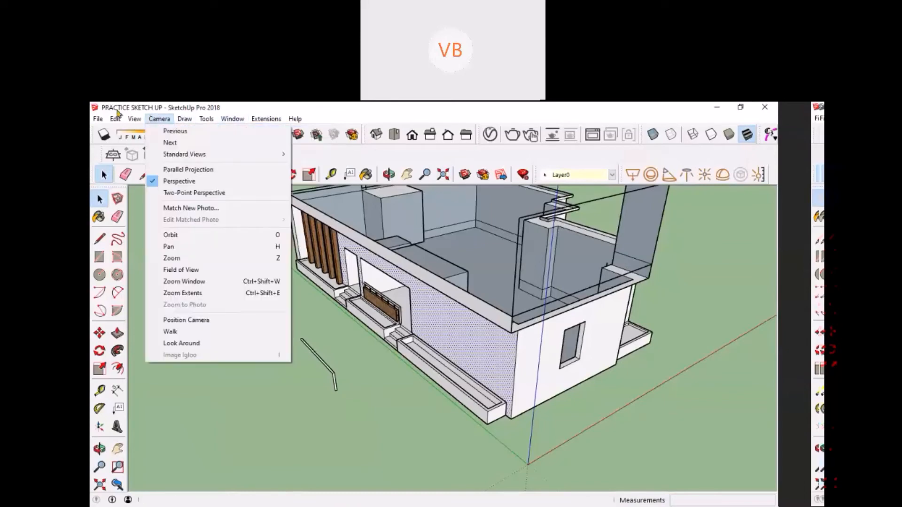
mouse_move(134, 120)
mouse_move(163, 126)
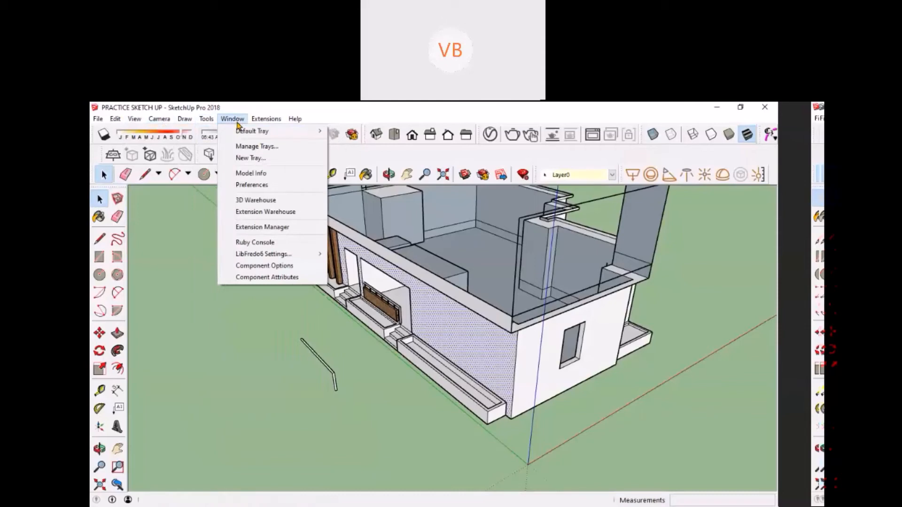
click(255, 174)
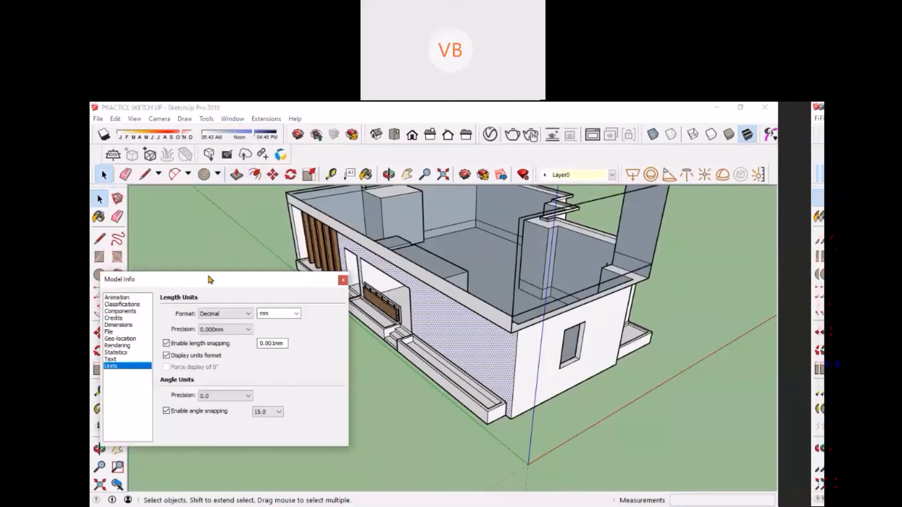
click(343, 280)
click(256, 121)
mouse_move(231, 122)
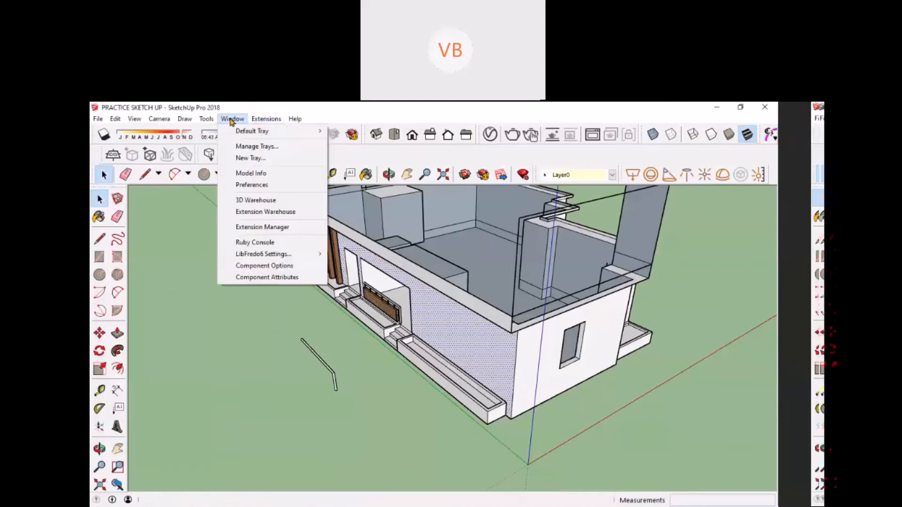
click(143, 111)
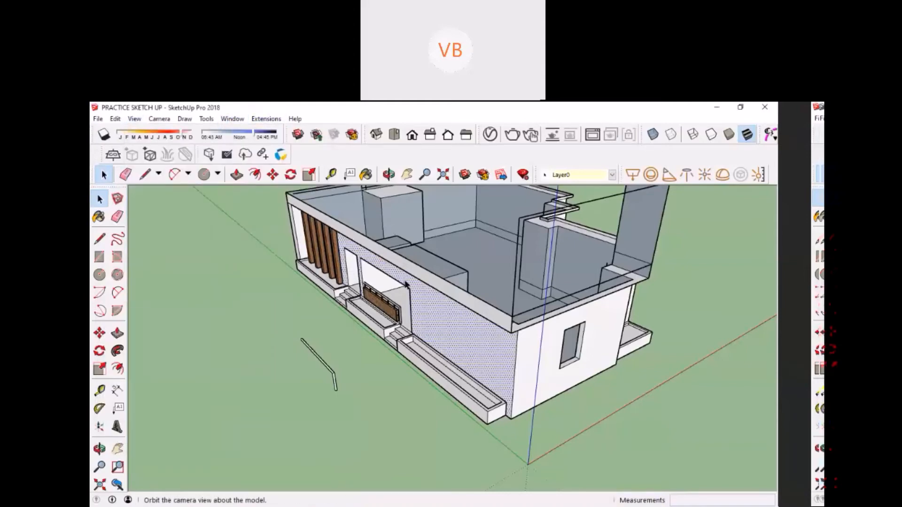
Open the Default Tray and examine its Materials, Styles and Entity Info sections, including the layer choices for the selected front wall face.
key(b)
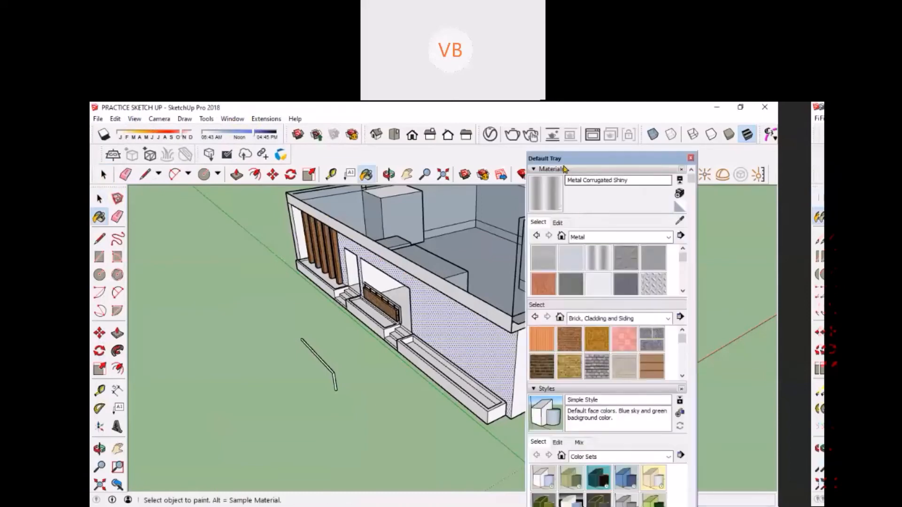
drag(563, 159, 524, 132)
scroll(559, 386, down, 3)
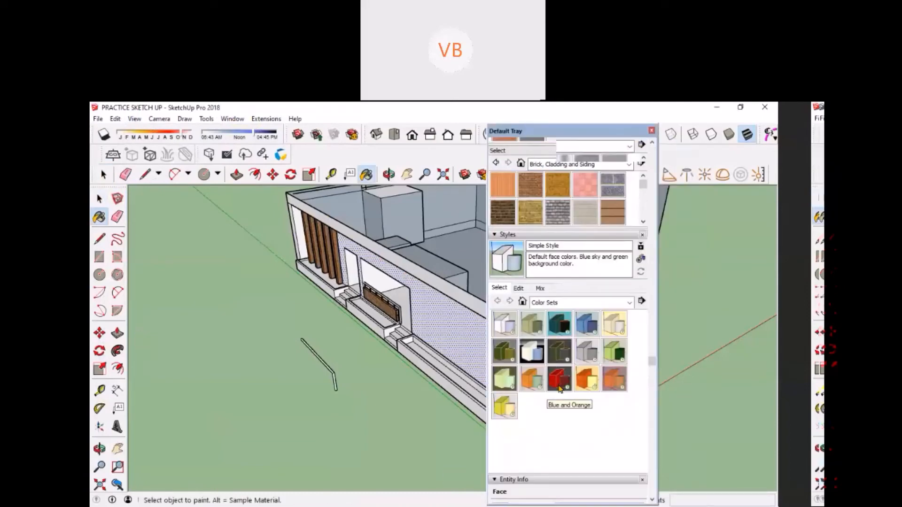
scroll(559, 388, down, 2)
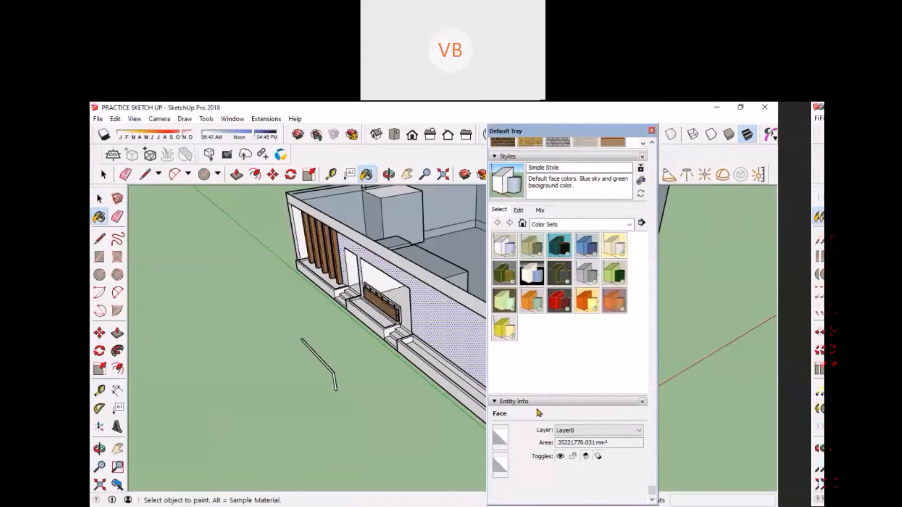
scroll(539, 412, up, 5)
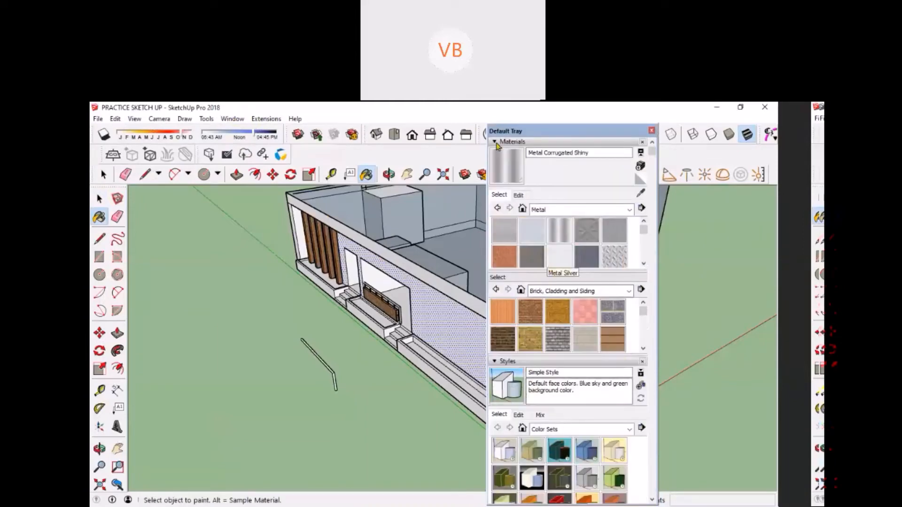
drag(516, 133, 477, 128)
scroll(538, 357, down, 4)
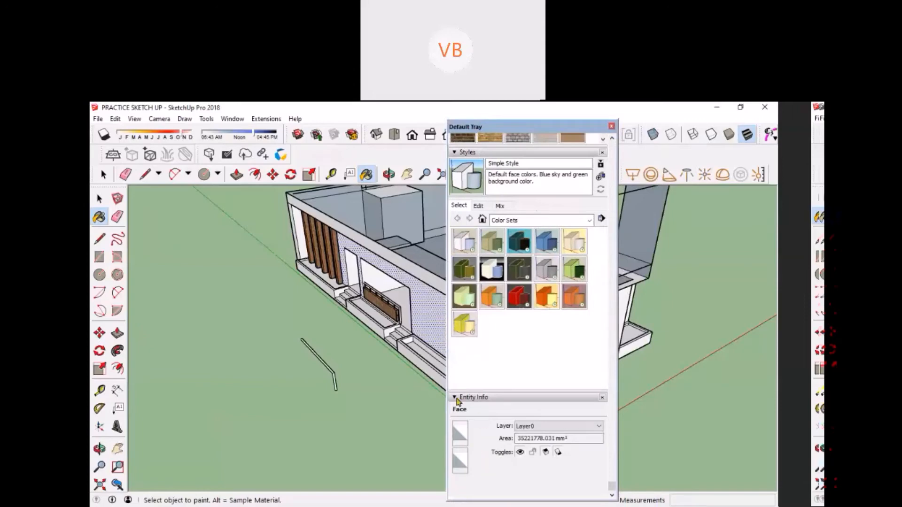
click(546, 429)
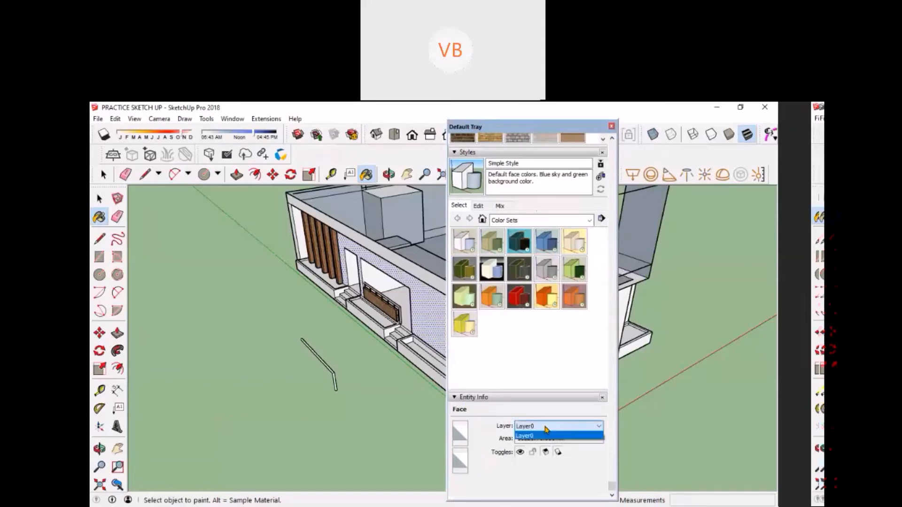
click(543, 433)
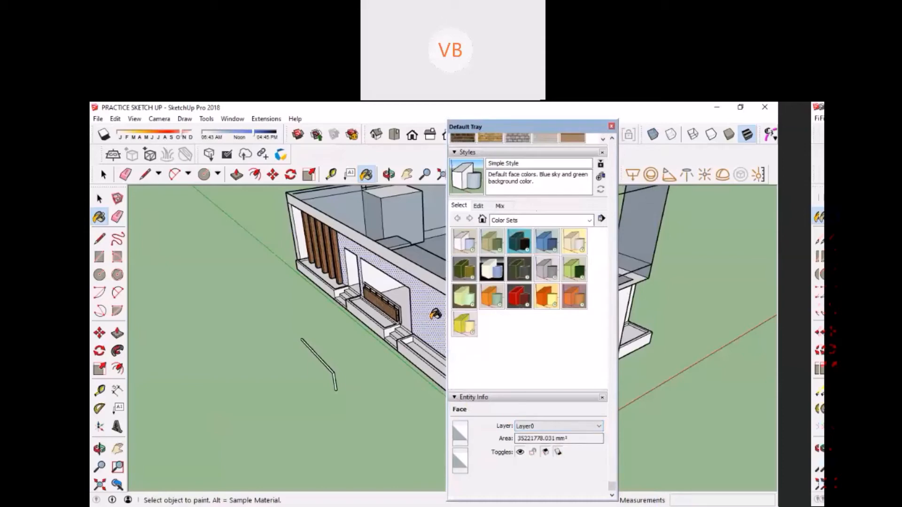
Collapse the Styles section of the Default Tray and keep Entity Info expanded below it.
click(478, 398)
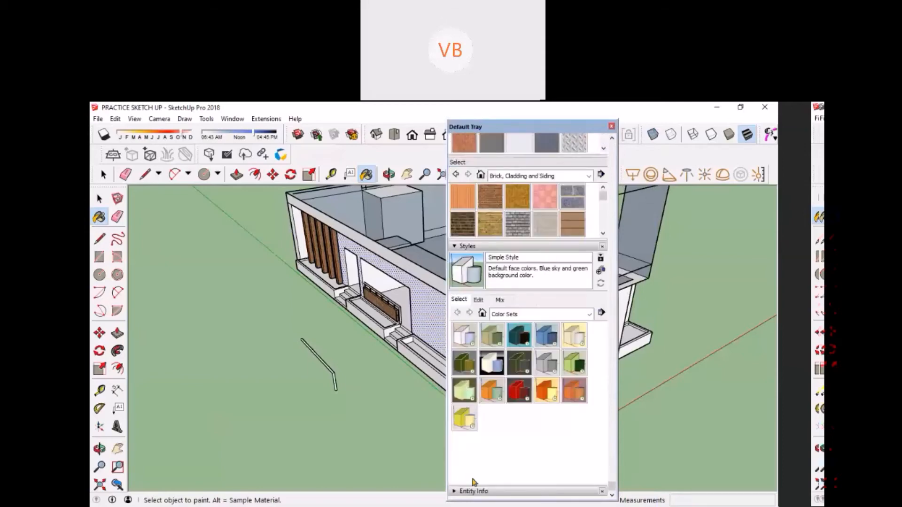
click(458, 248)
click(463, 370)
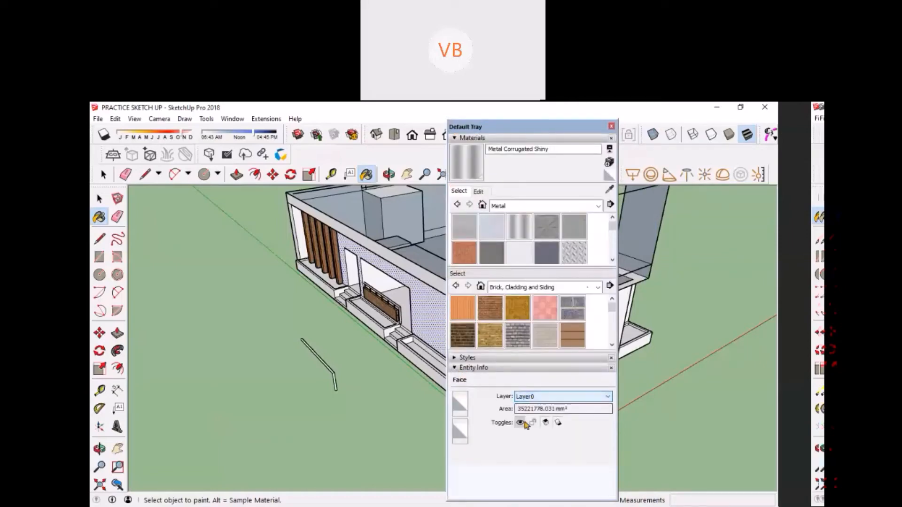
Hide the selected front wall face, and undo the hiding.
click(520, 422)
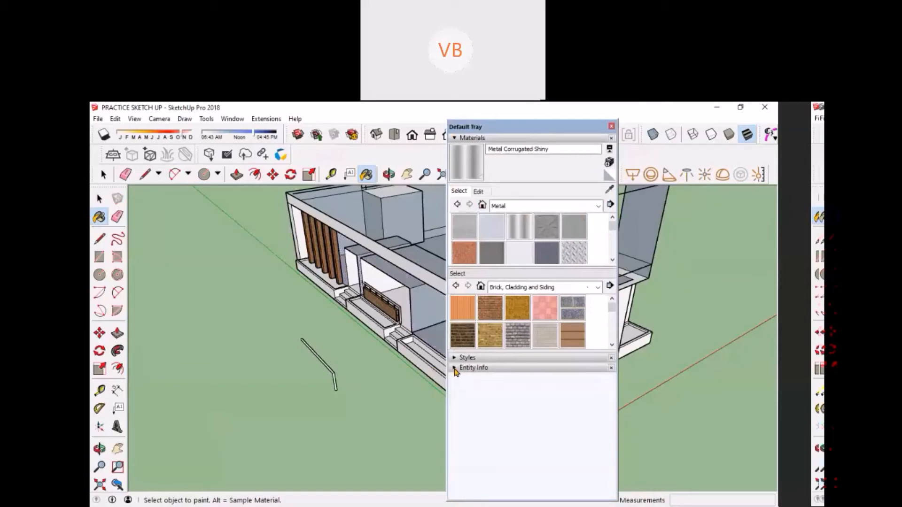
key(space)
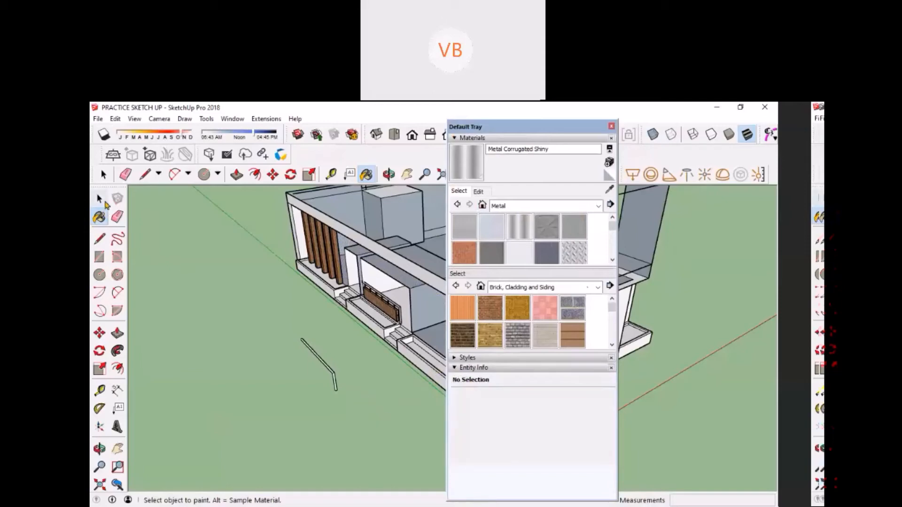
key(ctrl+z)
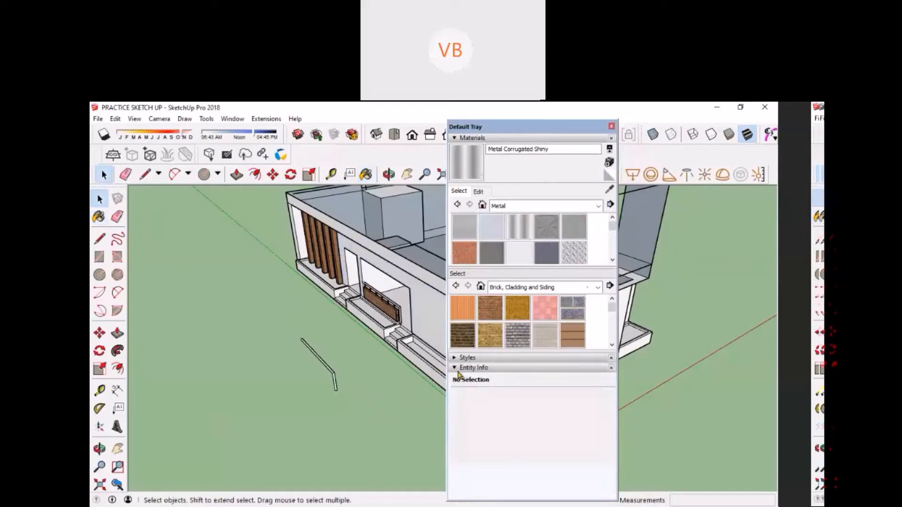
Select the front wall face, check its available layers in Entity Info, and close the Default Tray.
click(411, 310)
scroll(421, 328, down, 1)
scroll(422, 320, down, 3)
click(439, 328)
scroll(439, 328, up, 3)
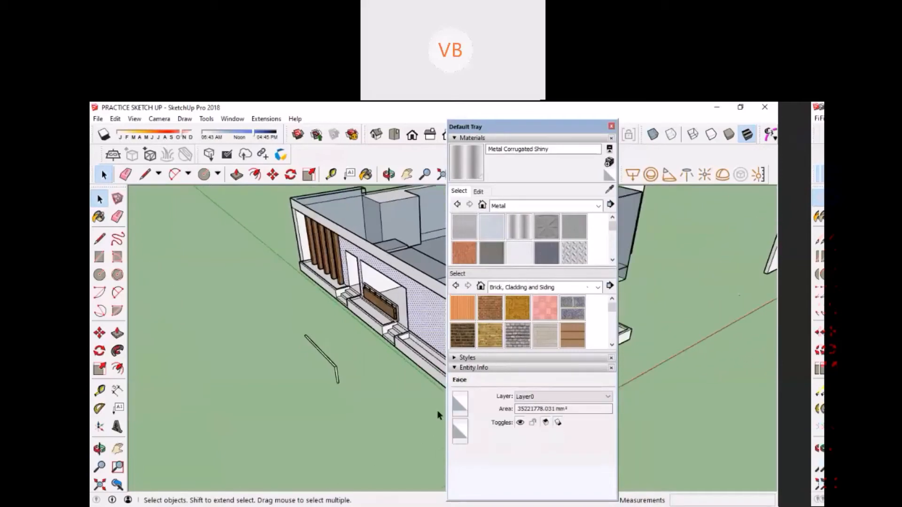
click(610, 400)
click(553, 435)
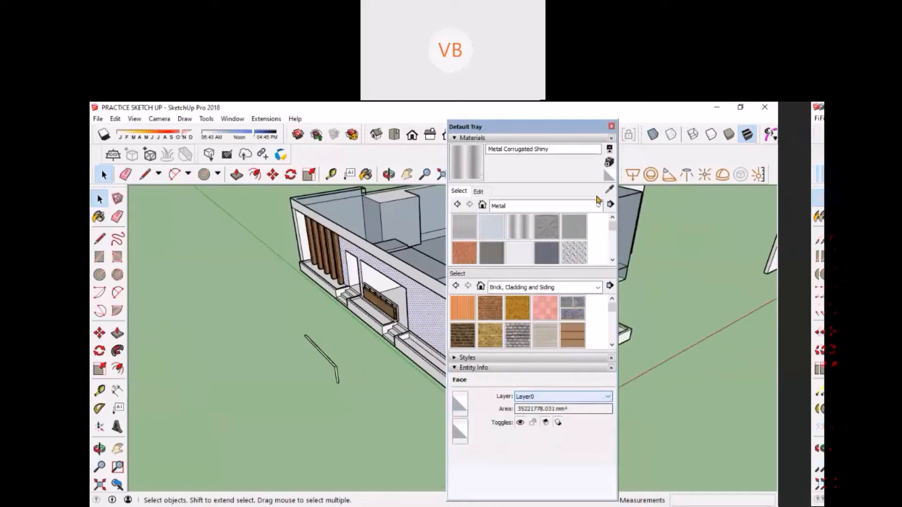
drag(493, 130, 403, 160)
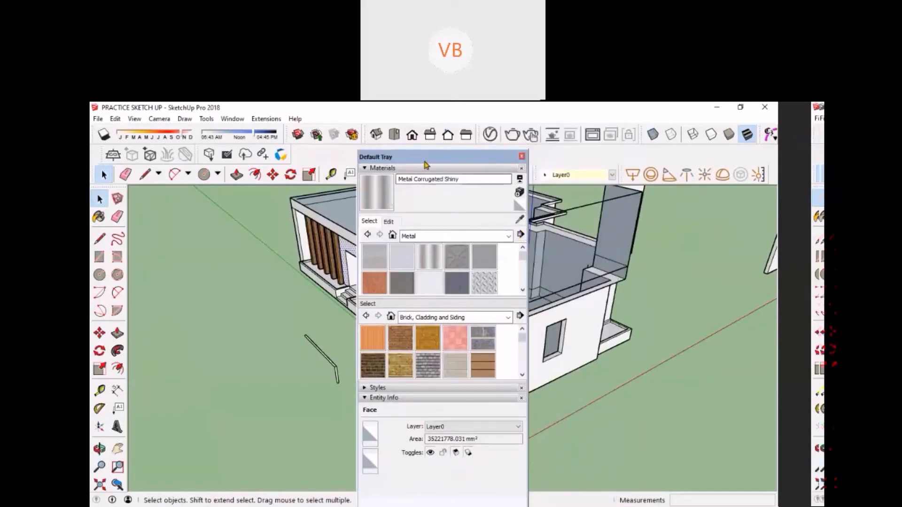
click(522, 155)
Add the Layers section to the Default Tray and place the tray clear of the house.
click(261, 119)
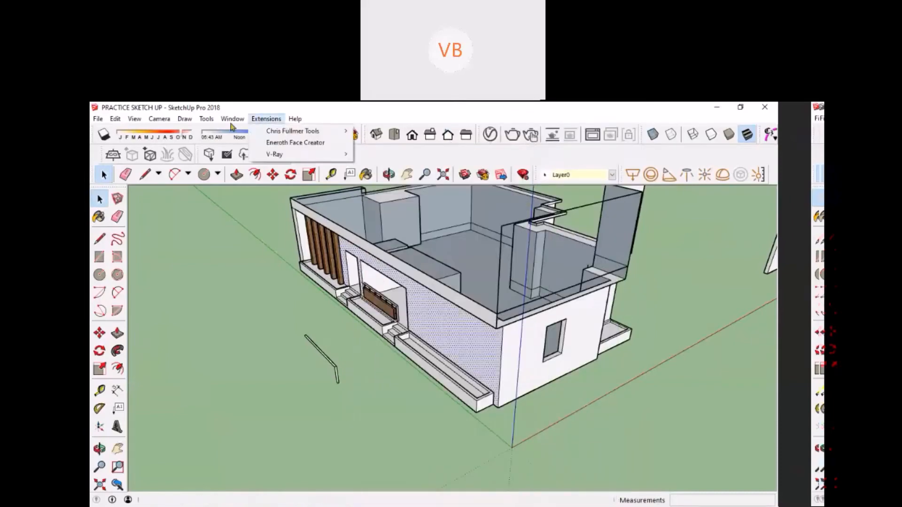
mouse_move(230, 125)
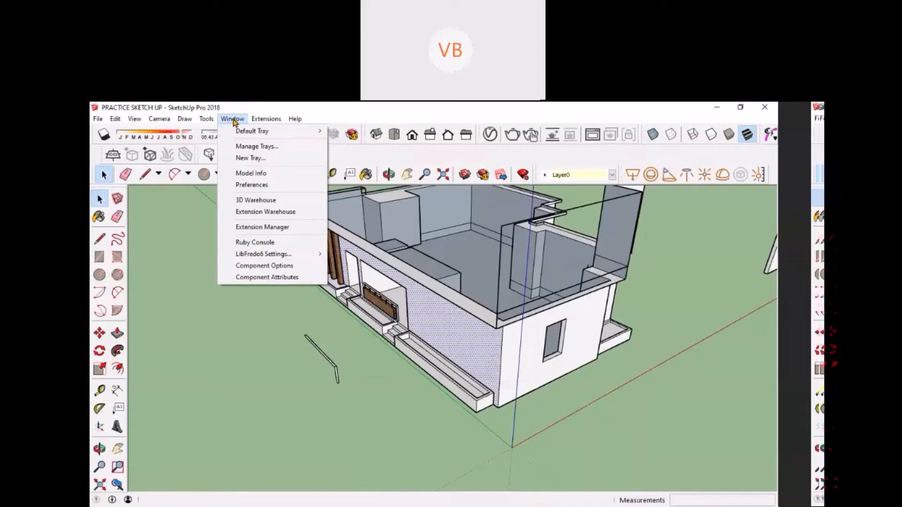
mouse_move(286, 134)
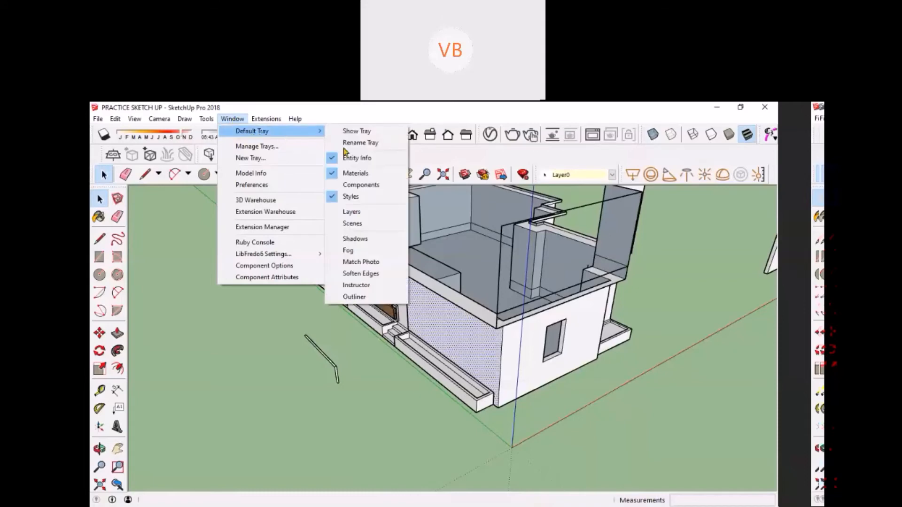
click(358, 214)
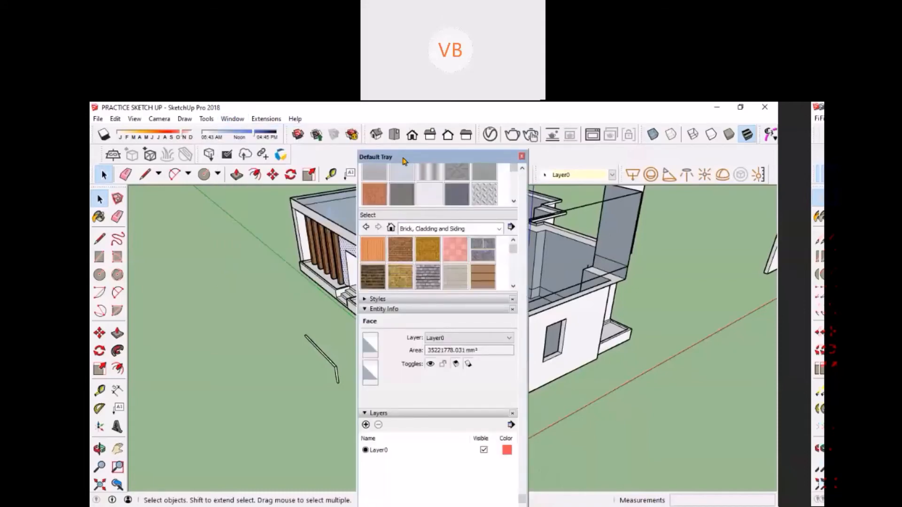
drag(459, 155, 692, 124)
Select the long planter box component along the front wall beside the house corner.
scroll(301, 415, down, 5)
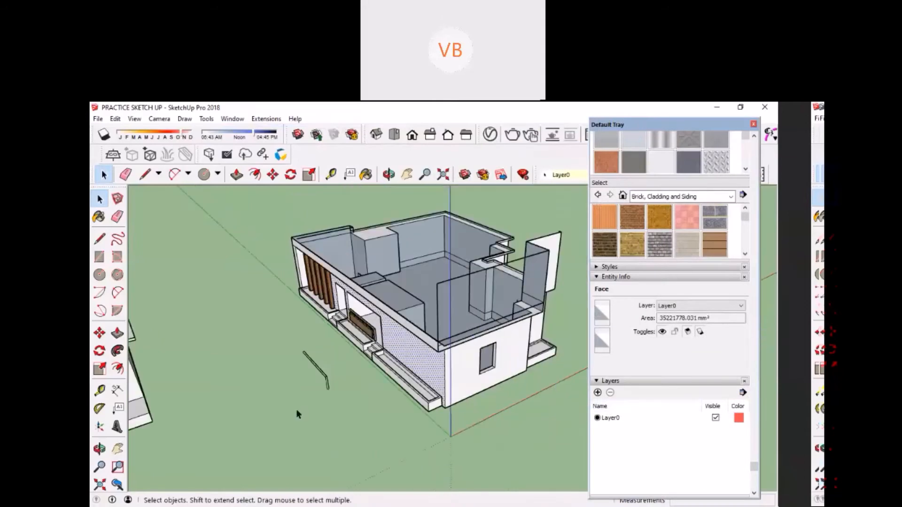
middle_drag(340, 346, 339, 331)
scroll(375, 389, up, 3)
middle_drag(376, 465, 354, 446)
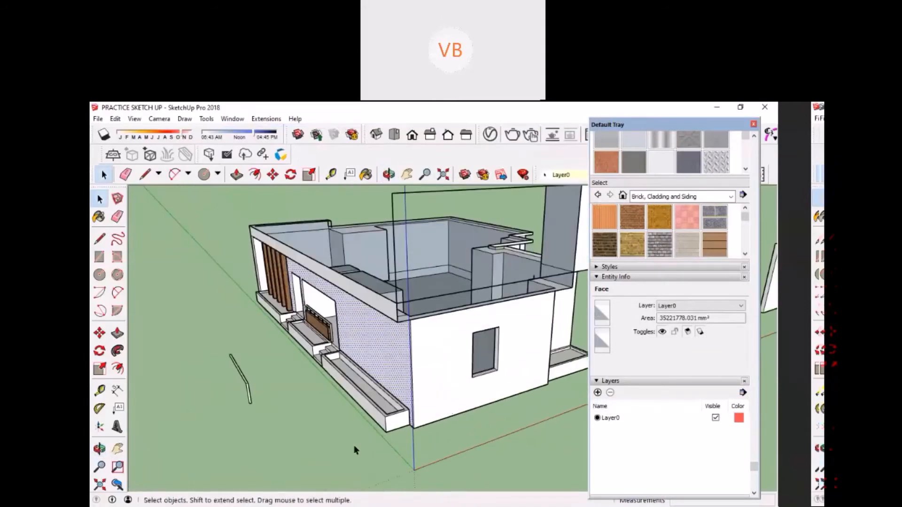
scroll(353, 425, down, 2)
scroll(362, 385, up, 3)
click(362, 382)
scroll(376, 383, up, 3)
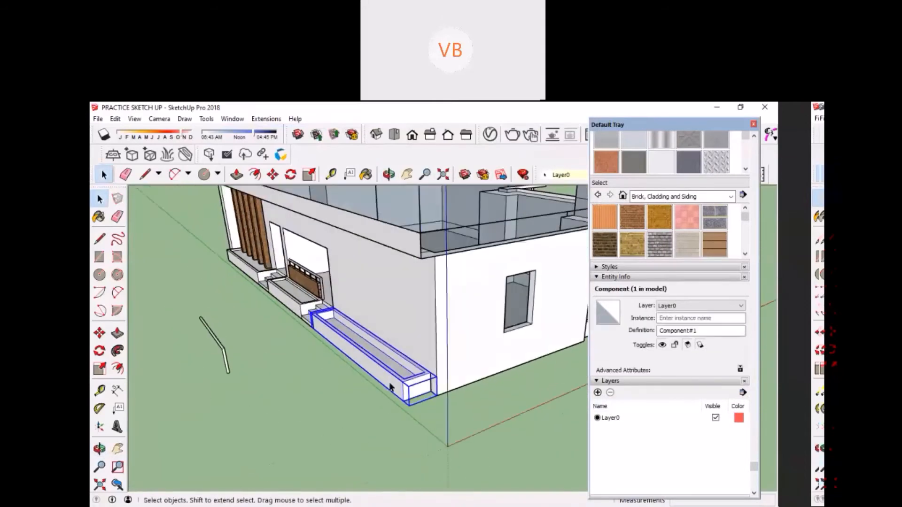
scroll(389, 380, up, 1)
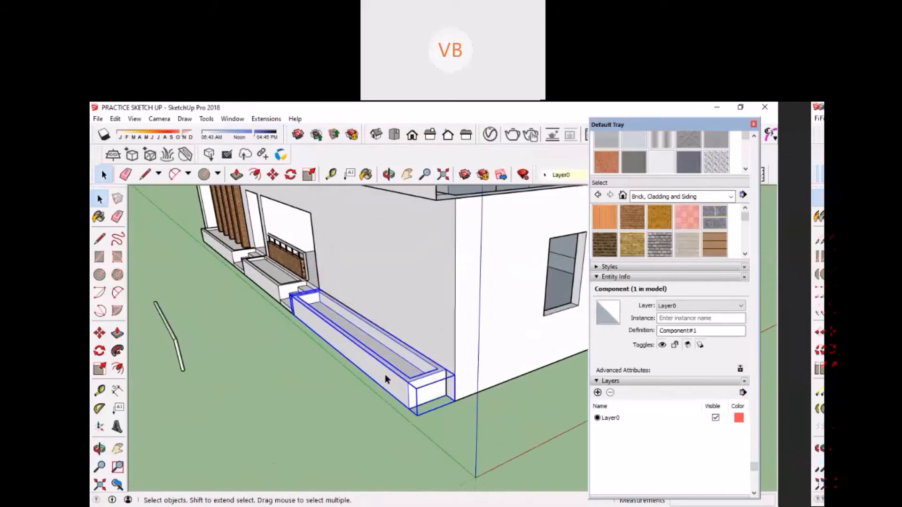
double_click(380, 379)
scroll(380, 380, up, 1)
click(380, 379)
key(Escape)
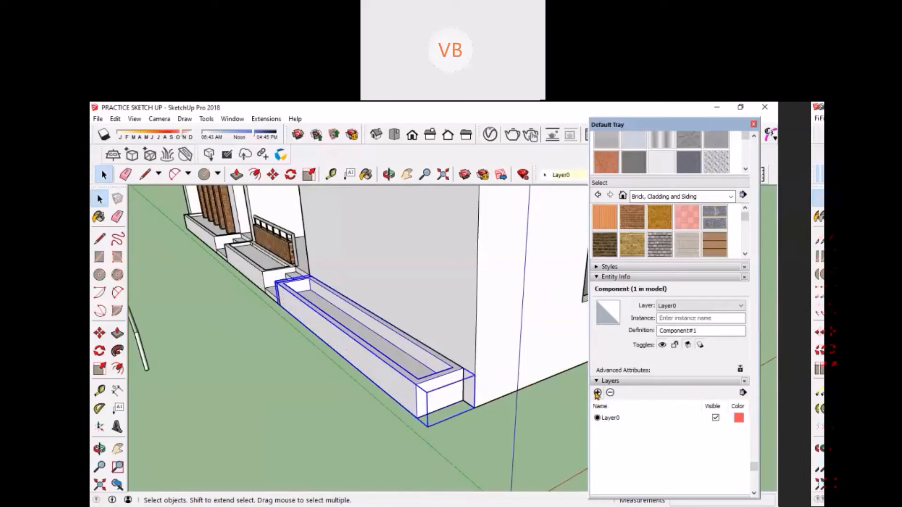
Create a new layer named "planter box".
click(597, 392)
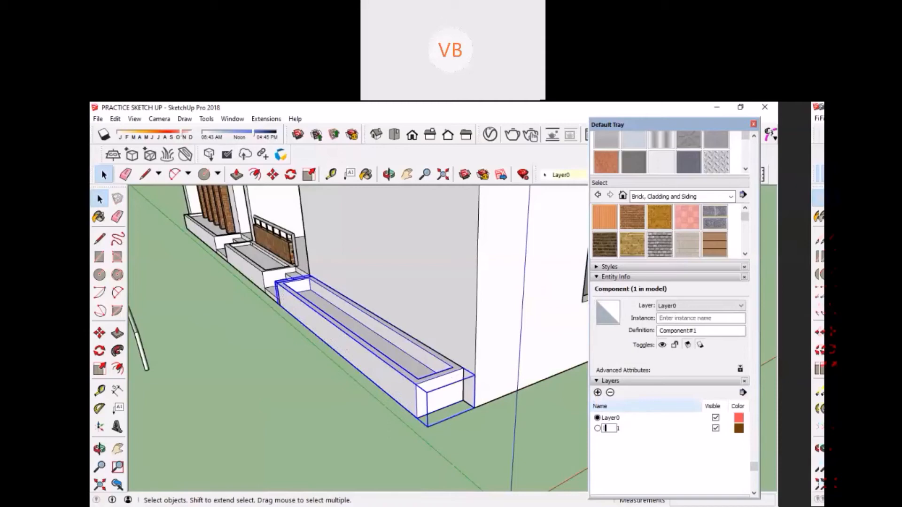
text(planter box)
click(662, 461)
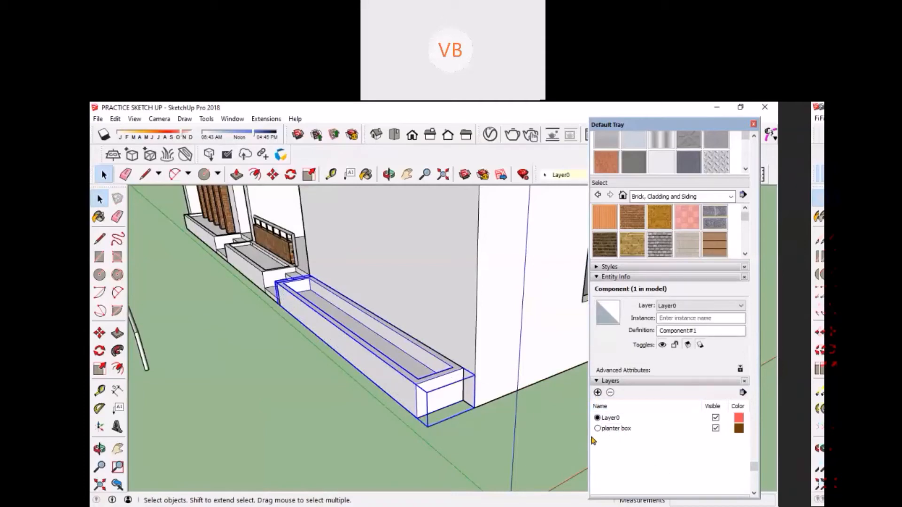
click(609, 430)
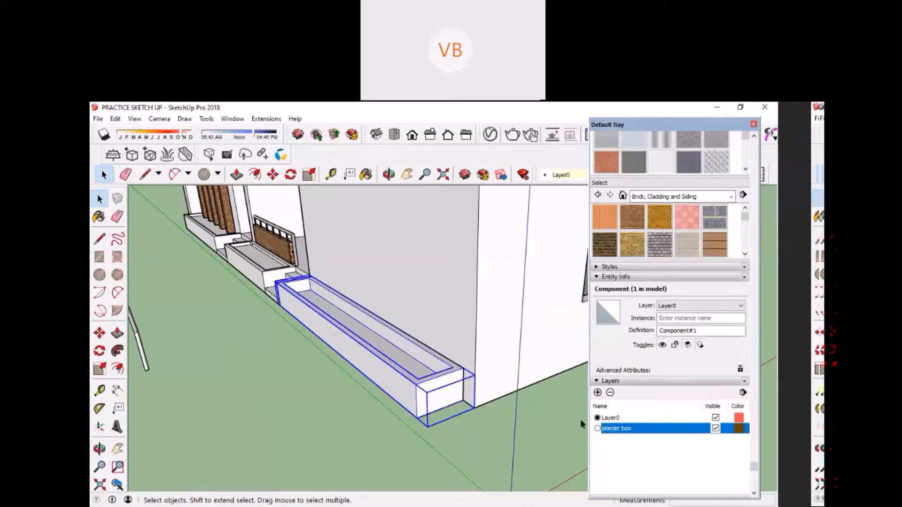
Assign the long front planter component near the house corner to the "planter box" layer.
click(341, 437)
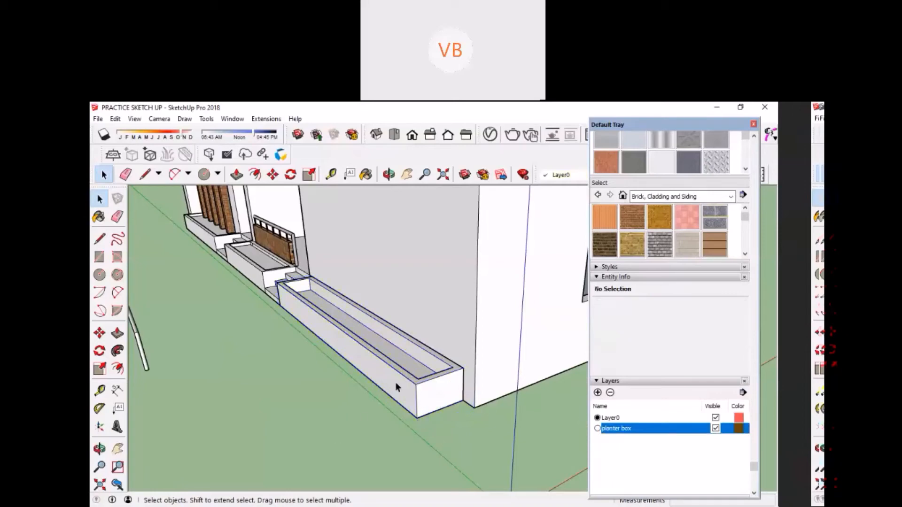
drag(598, 125, 546, 116)
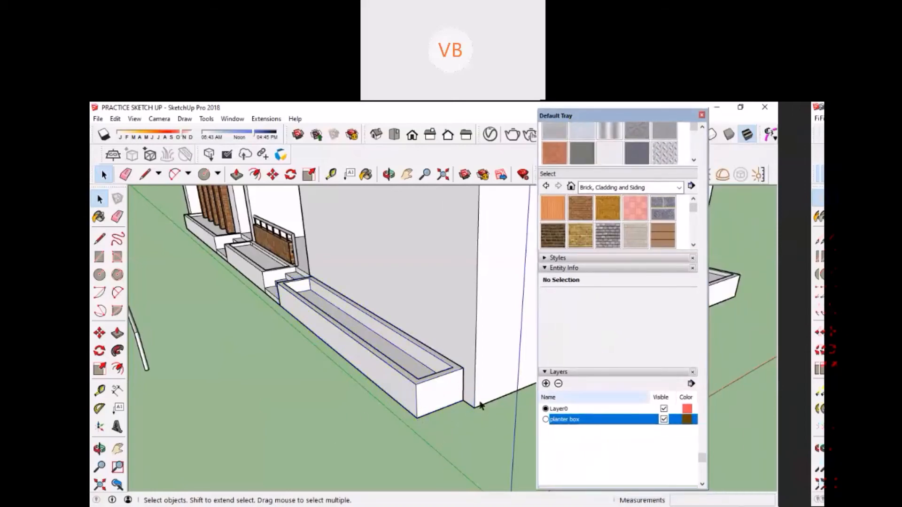
click(395, 387)
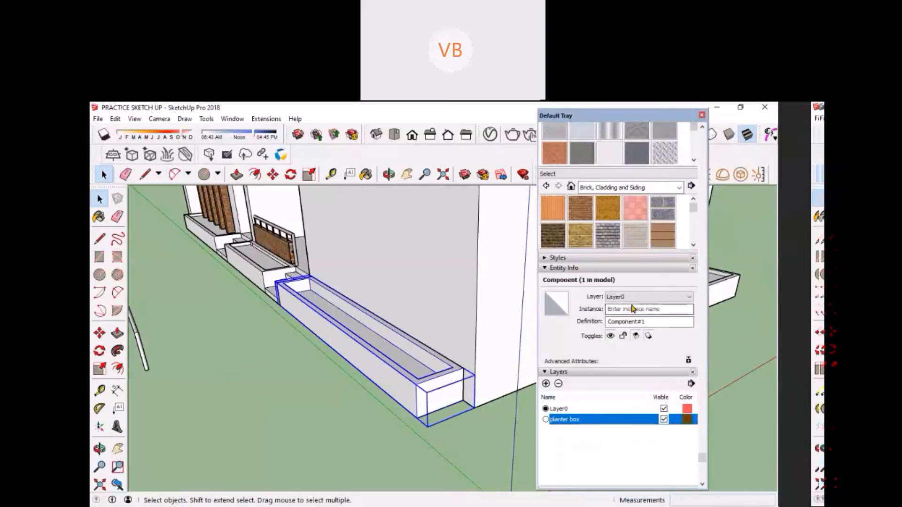
click(631, 298)
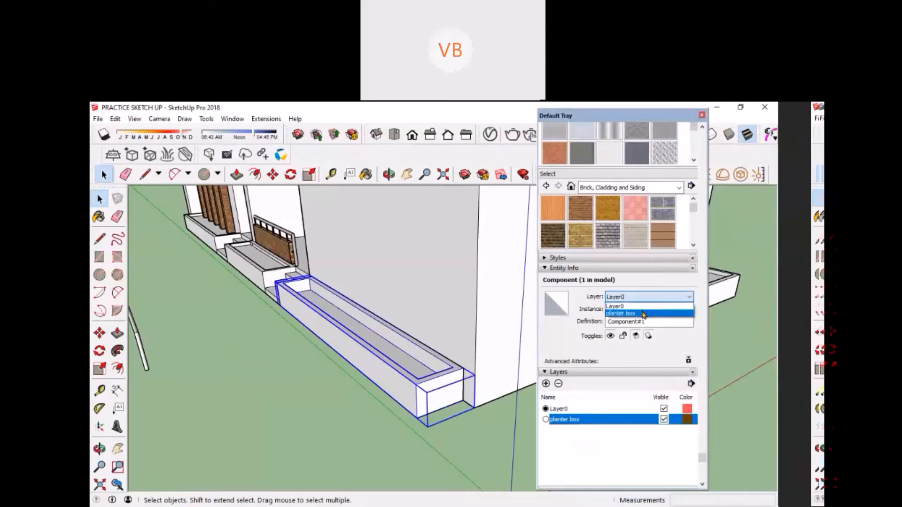
click(644, 313)
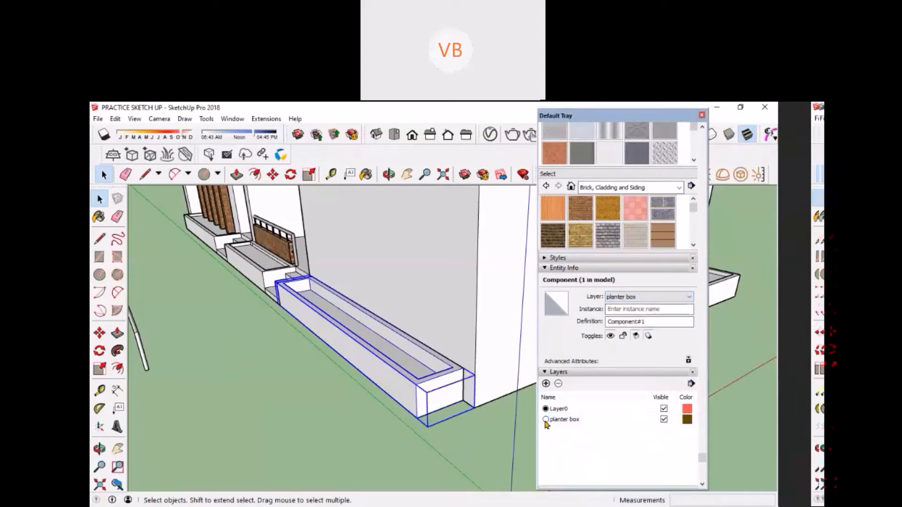
Reselect the long front planter beside the house corner and check which layer it is assigned to.
click(563, 421)
click(361, 445)
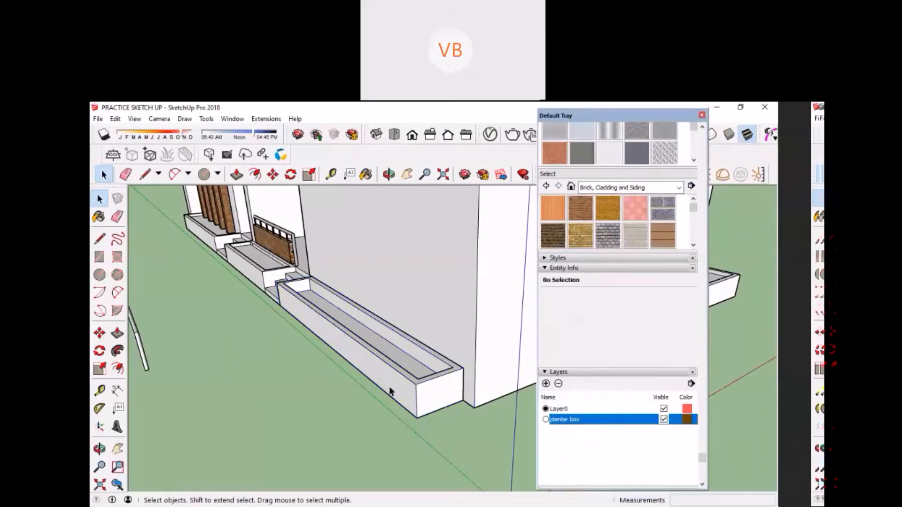
click(390, 390)
click(365, 437)
scroll(396, 372, down, 4)
scroll(397, 355, up, 3)
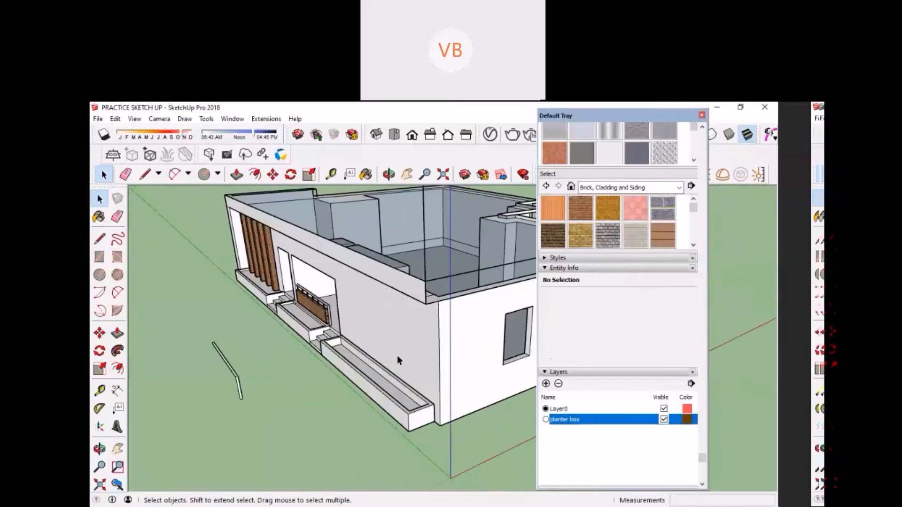
click(368, 408)
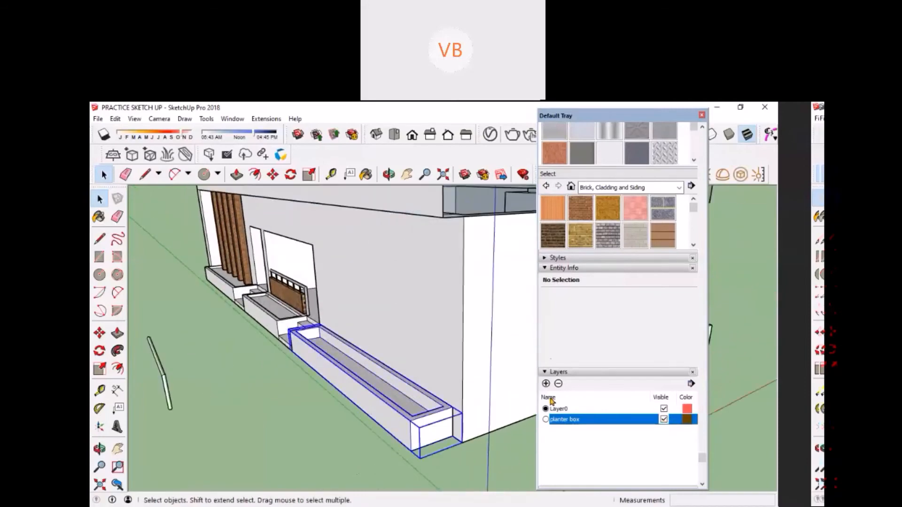
scroll(340, 426, down, 3)
scroll(245, 322, up, 3)
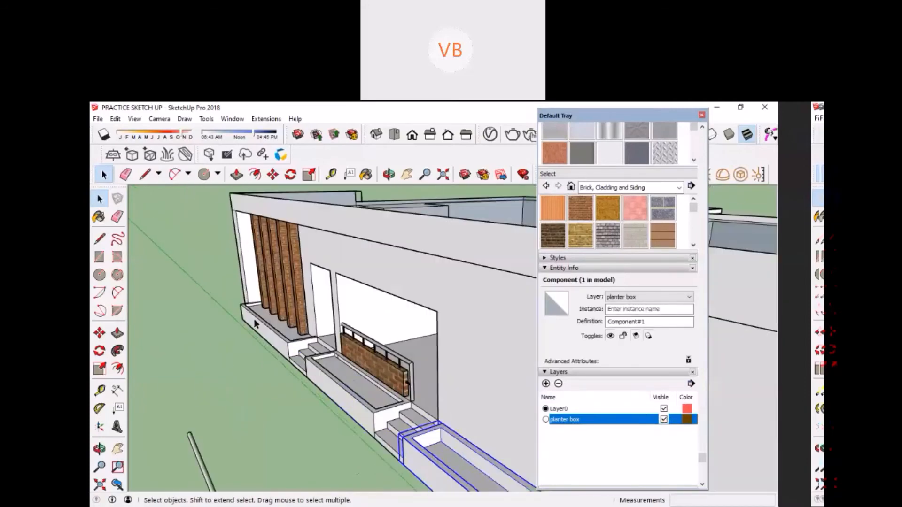
Check the layer of the planter face below the wooden slats, and reselect the long front planter for comparison.
click(254, 318)
scroll(280, 333, down, 2)
scroll(302, 366, up, 1)
scroll(300, 364, down, 3)
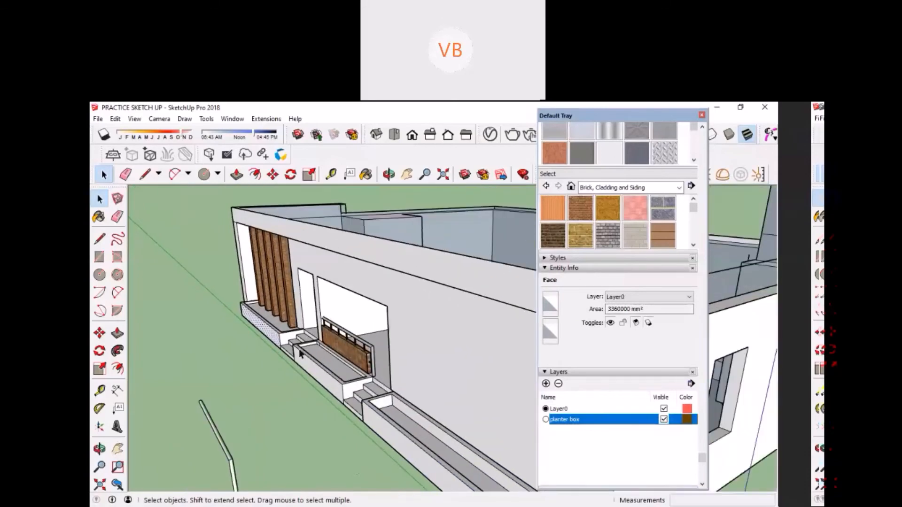
click(371, 411)
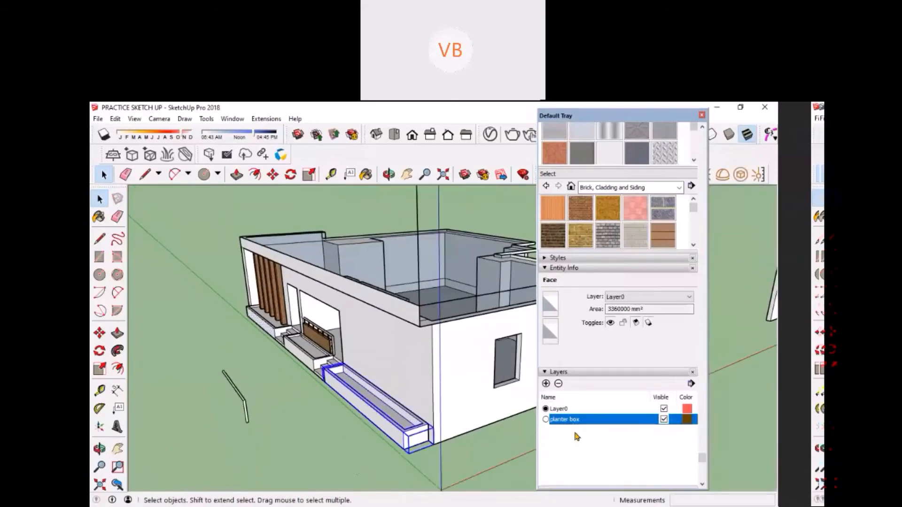
Toggle the visibility of the "planter box" layer off and on, leaving it visible.
click(663, 419)
click(663, 419)
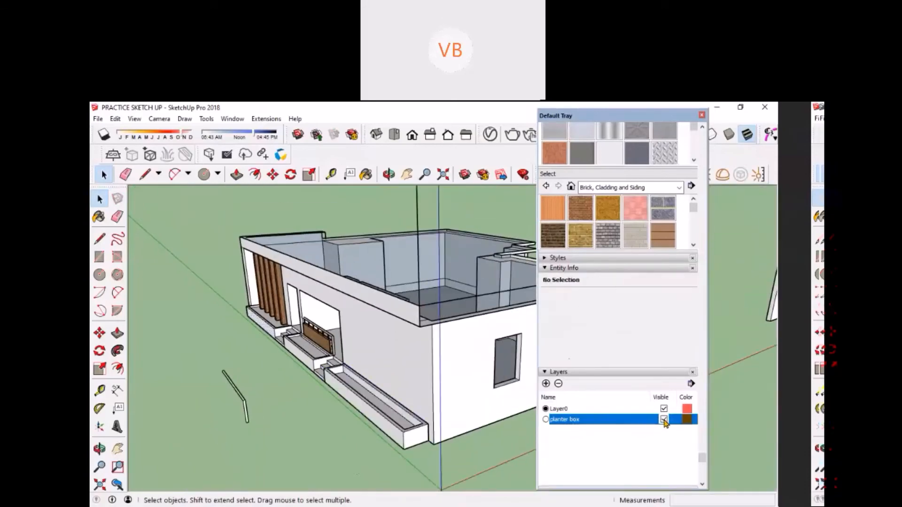
click(664, 419)
click(663, 419)
click(664, 420)
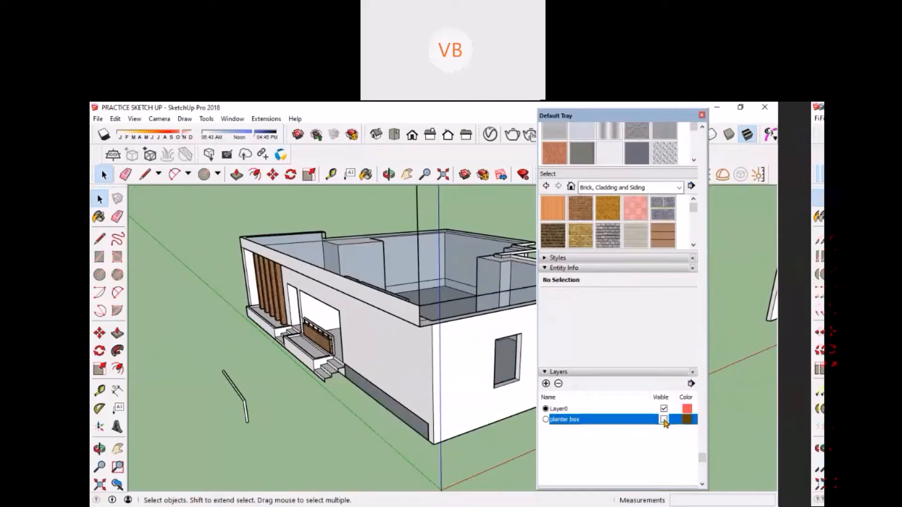
click(663, 419)
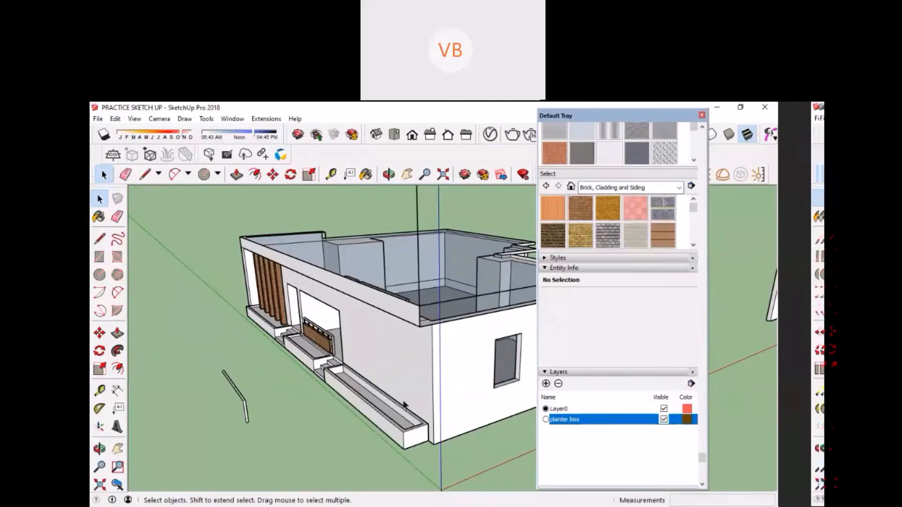
Hide and restore the long front planter, once directly with the Hide command and once through its layer's visibility.
middle_drag(404, 405, 346, 367)
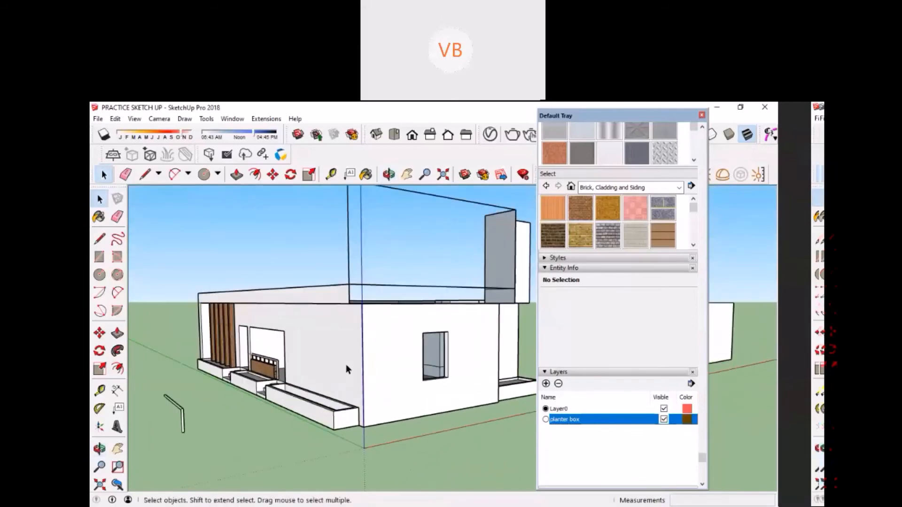
scroll(285, 391, up, 1)
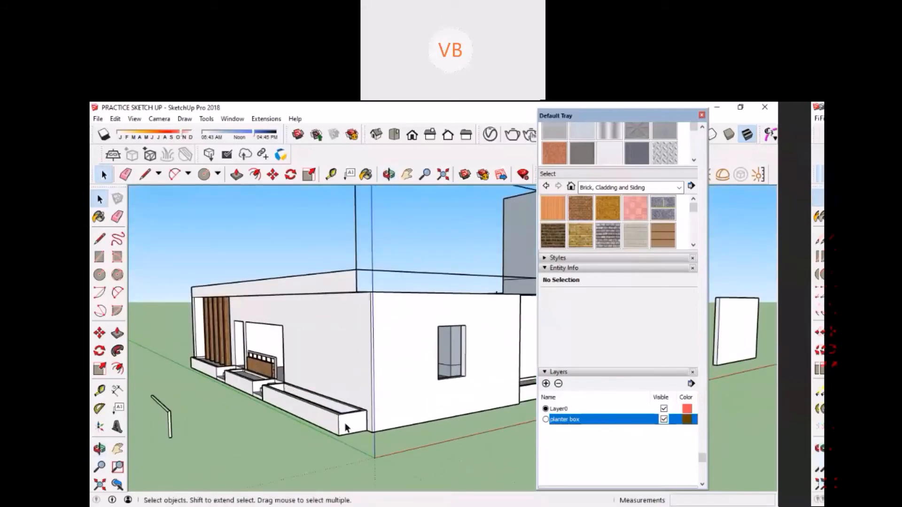
click(300, 407)
right_click(301, 407)
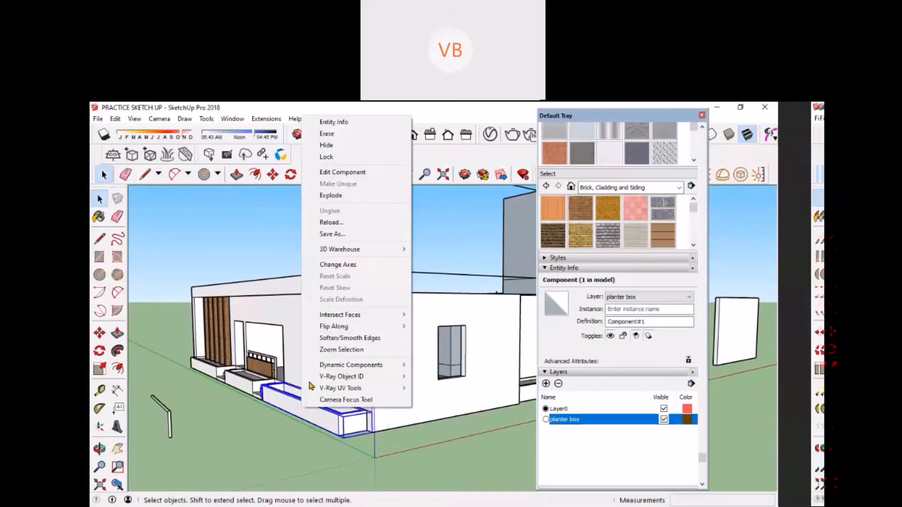
click(327, 146)
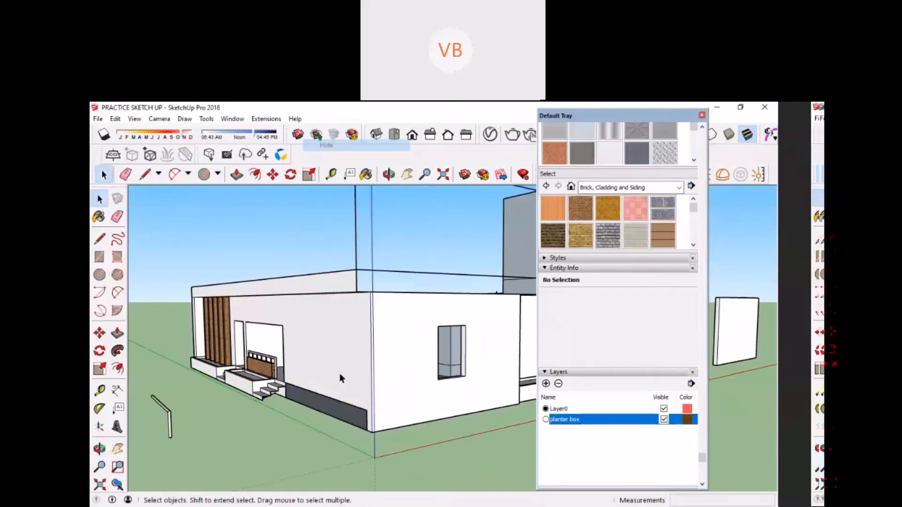
click(325, 421)
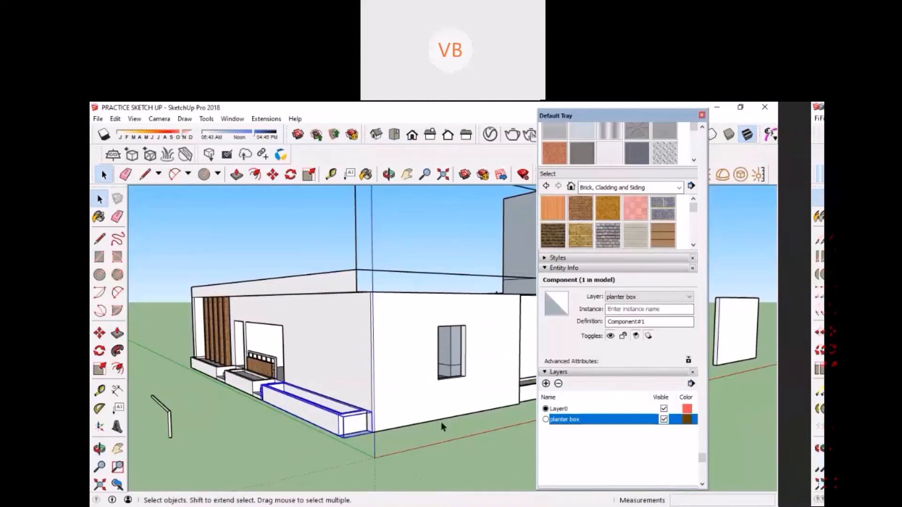
click(664, 419)
click(663, 419)
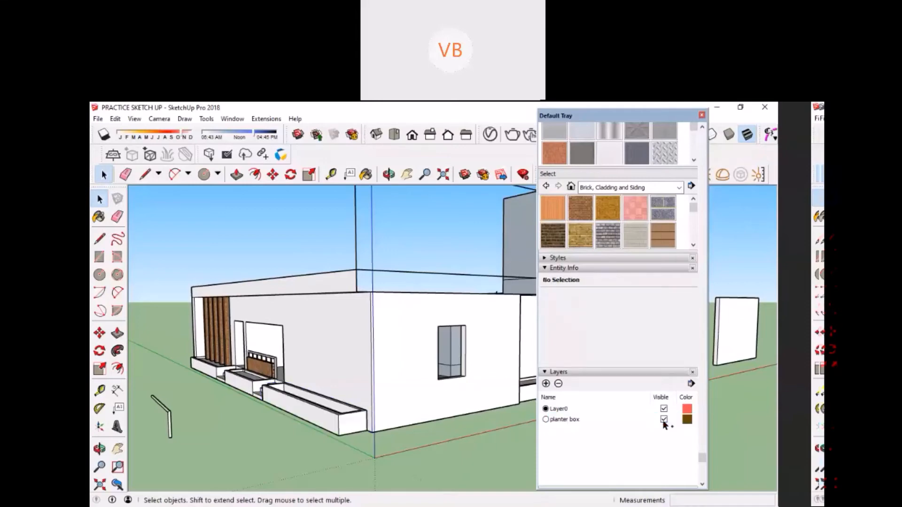
Copy the long front planter component onto the open ground just beyond the house's front corner.
middle_drag(300, 412, 277, 427)
click(289, 403)
key(m)
scroll(248, 397, down, 3)
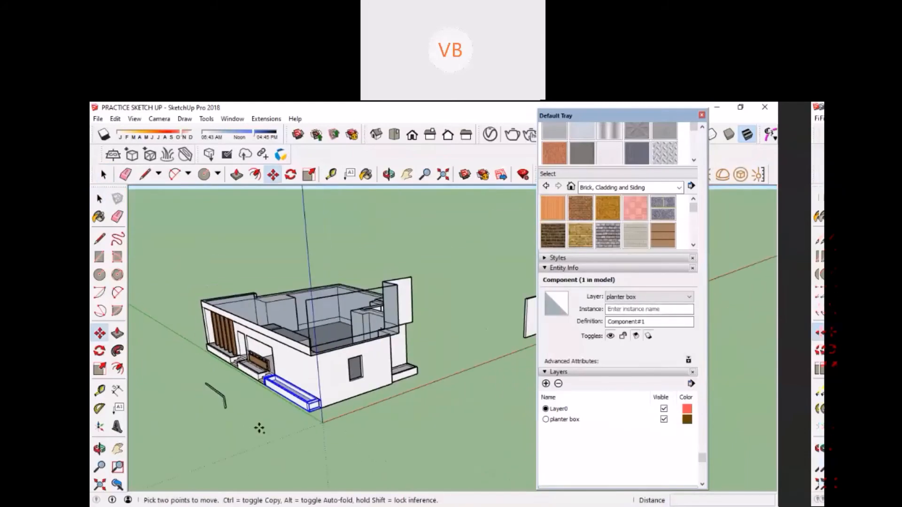
click(258, 427)
key(ctrl)
click(321, 471)
middle_drag(394, 423, 364, 427)
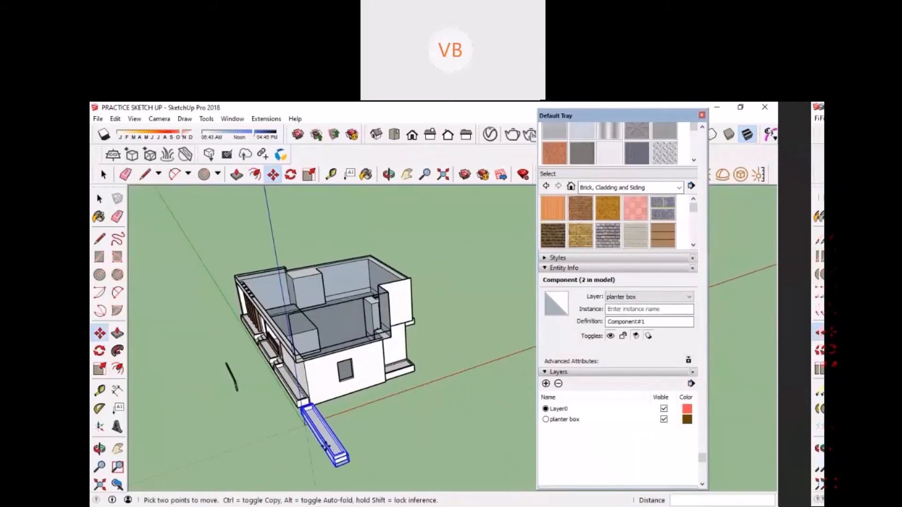
Rotate the copied planter on the ground plane so it runs along the direction of the windowed side wall.
key(q)
scroll(364, 427, up, 3)
click(360, 425)
click(352, 408)
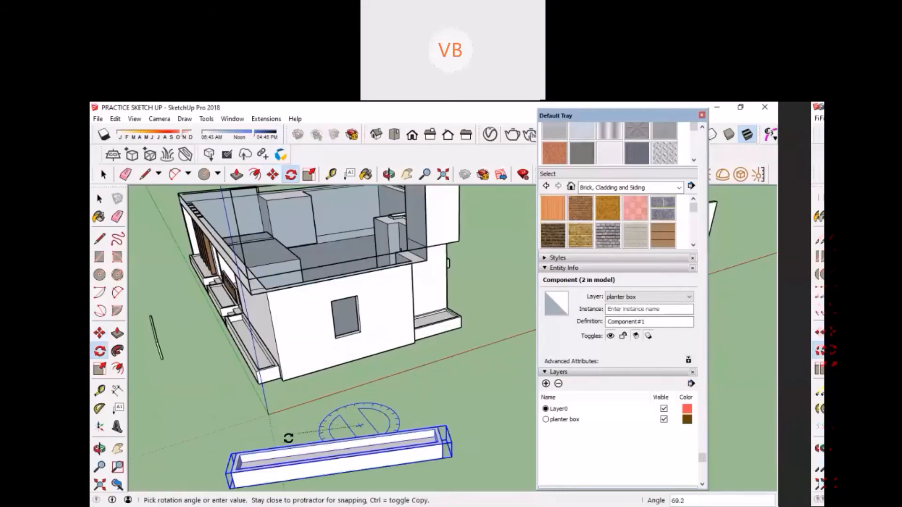
click(275, 451)
Move the rotated planter copy close to the house corner, alongside the base of the windowed side wall.
key(m)
scroll(291, 460, up, 5)
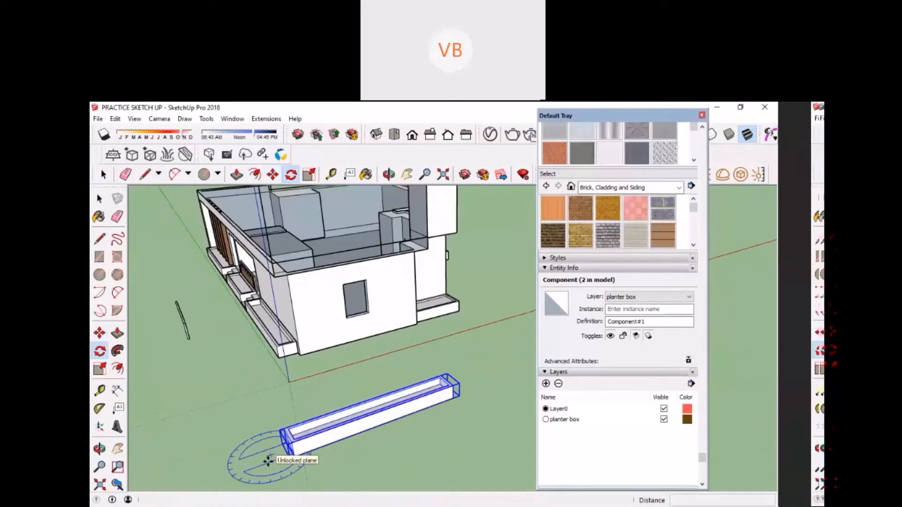
click(301, 413)
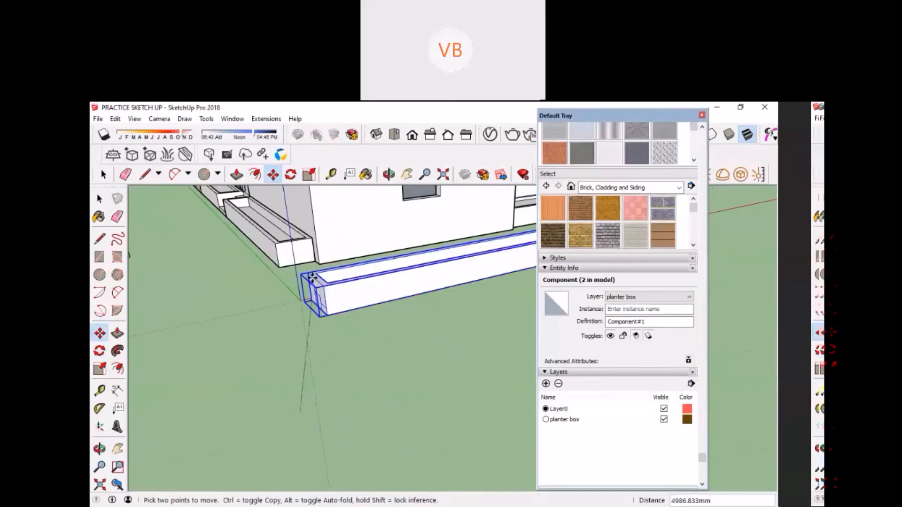
click(324, 260)
scroll(342, 237, up, 6)
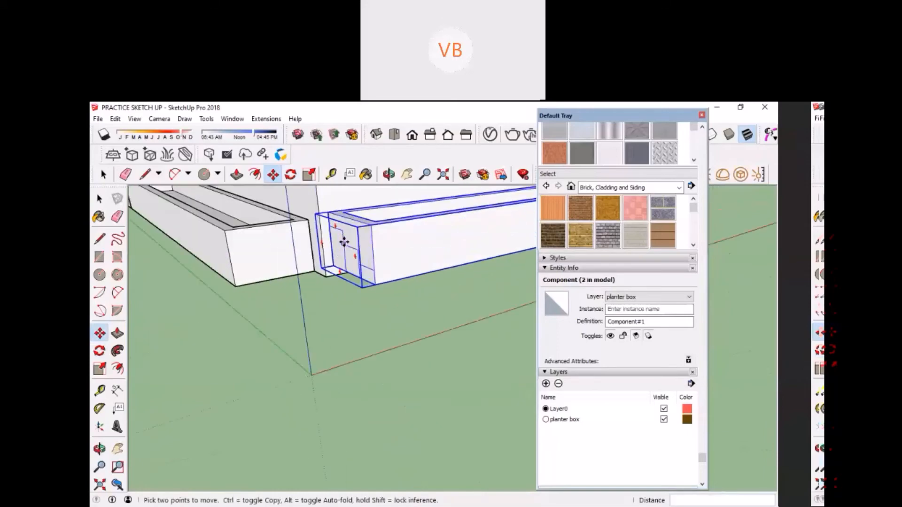
Align the planter copy's lower end corner with the base of the house corner using the Move tool.
click(335, 283)
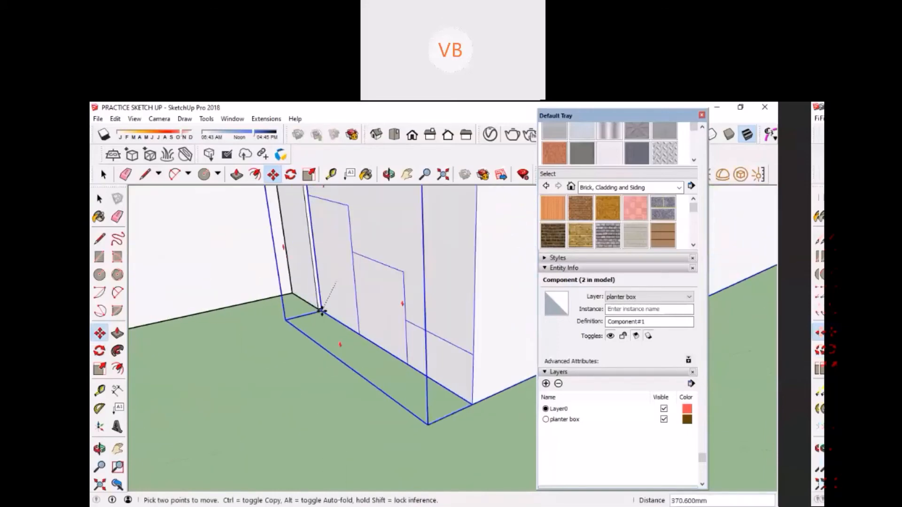
middle_drag(318, 314, 365, 245)
scroll(366, 246, down, 2)
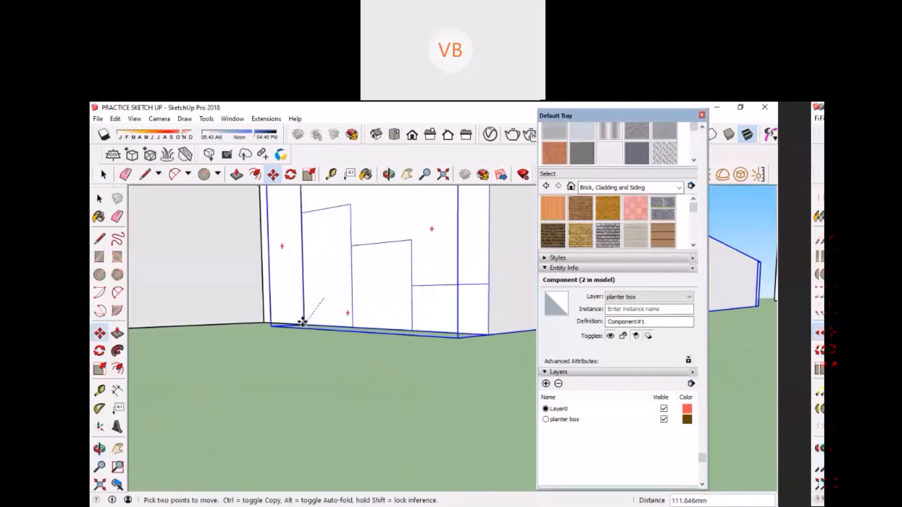
click(302, 321)
middle_drag(302, 321, 289, 418)
scroll(296, 332, down, 7)
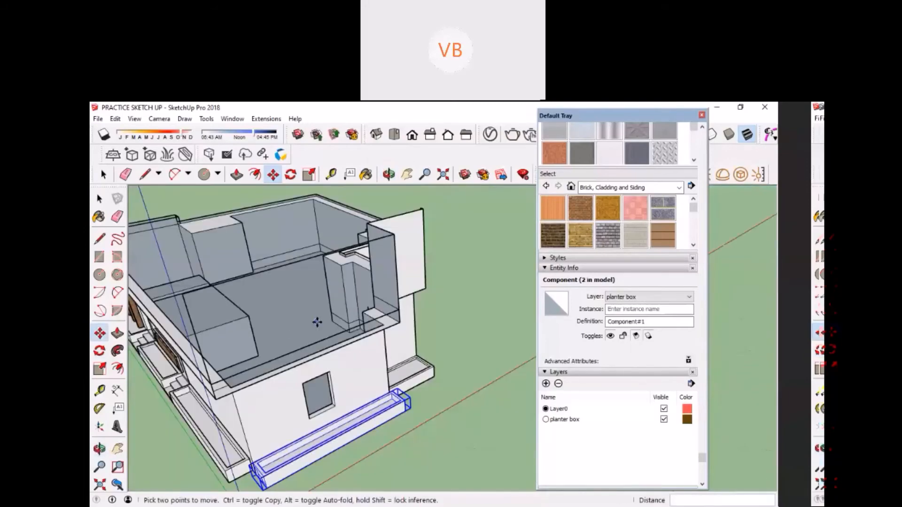
Clear the selection and examine the house with both corner planters from the front and side.
key(h)
scroll(294, 378, up, 4)
middle_drag(273, 333, 344, 306)
scroll(287, 305, down, 3)
key(space)
click(263, 347)
scroll(345, 306, up, 3)
scroll(367, 353, down, 2)
scroll(317, 339, down, 3)
middle_drag(317, 339, 336, 356)
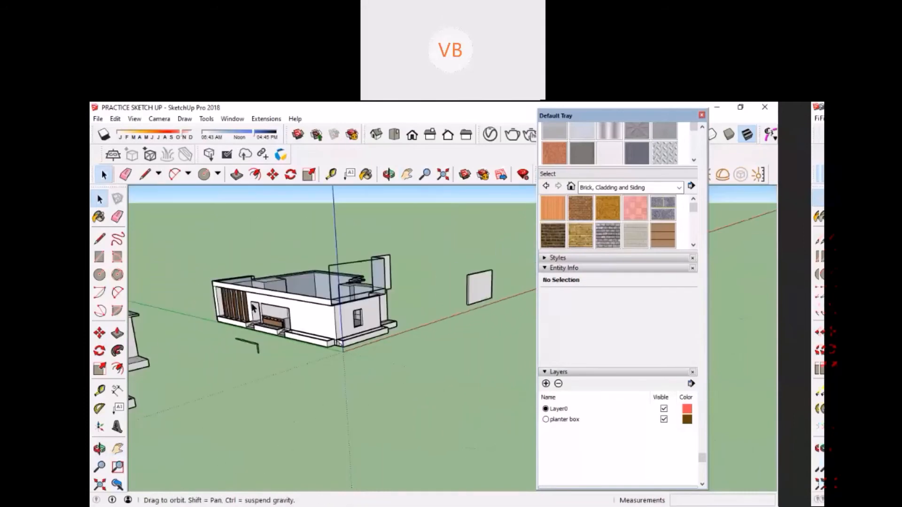
scroll(336, 356, up, 3)
scroll(321, 344, up, 2)
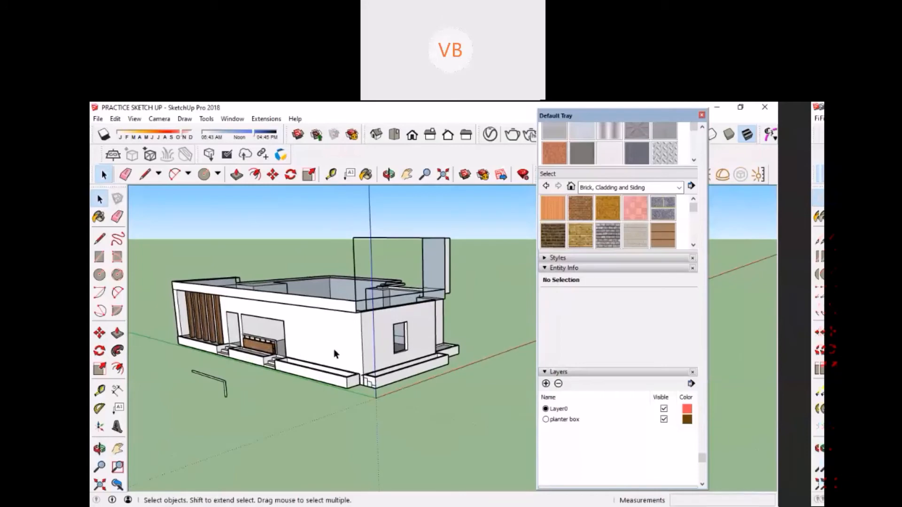
Select the original front planter and its side-wall copy in turn to compare their layer and component definition.
scroll(334, 354, down, 1)
scroll(340, 372, up, 2)
click(348, 375)
click(393, 375)
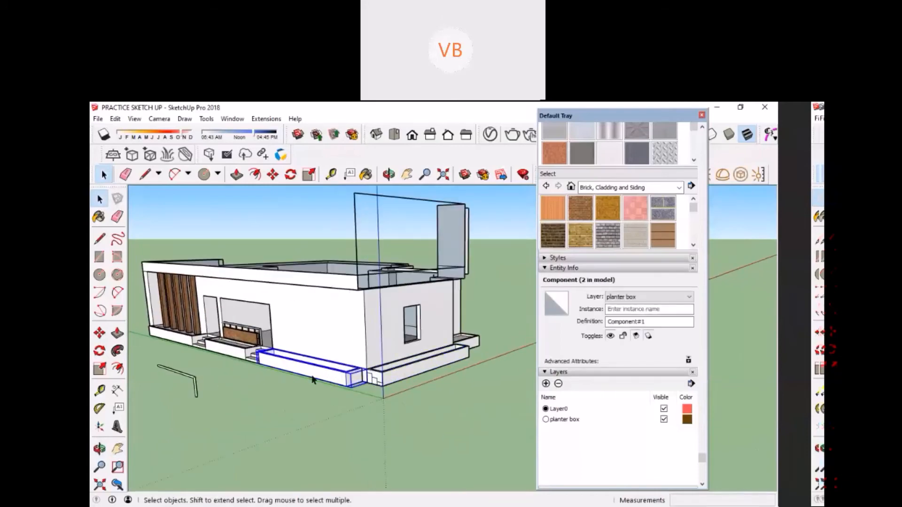
click(380, 382)
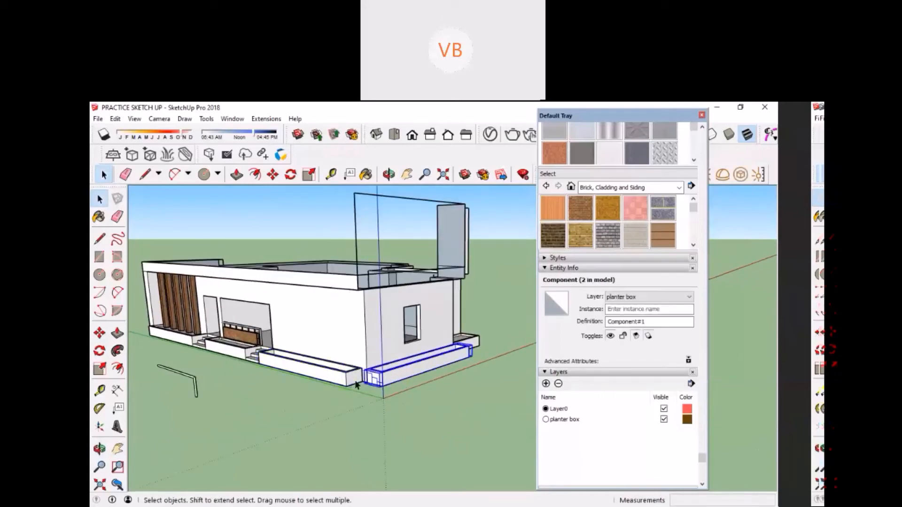
click(332, 372)
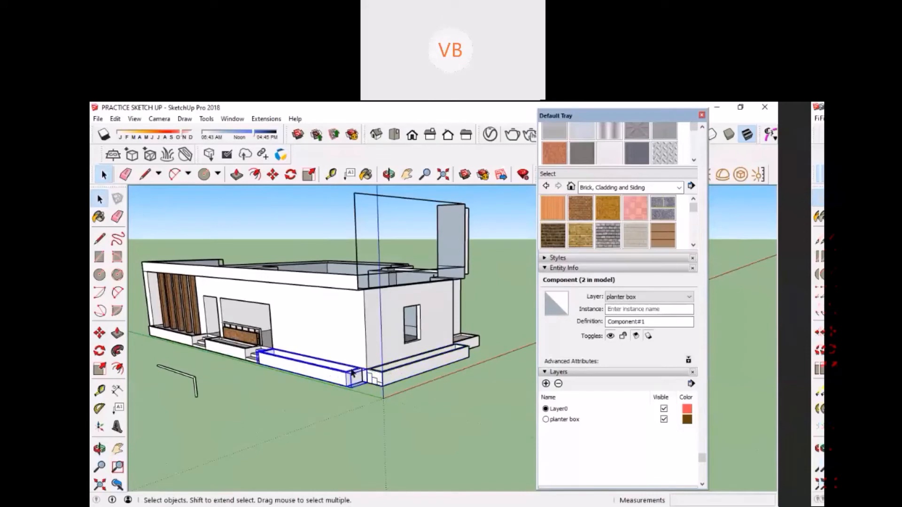
click(398, 369)
right_click(398, 369)
click(279, 406)
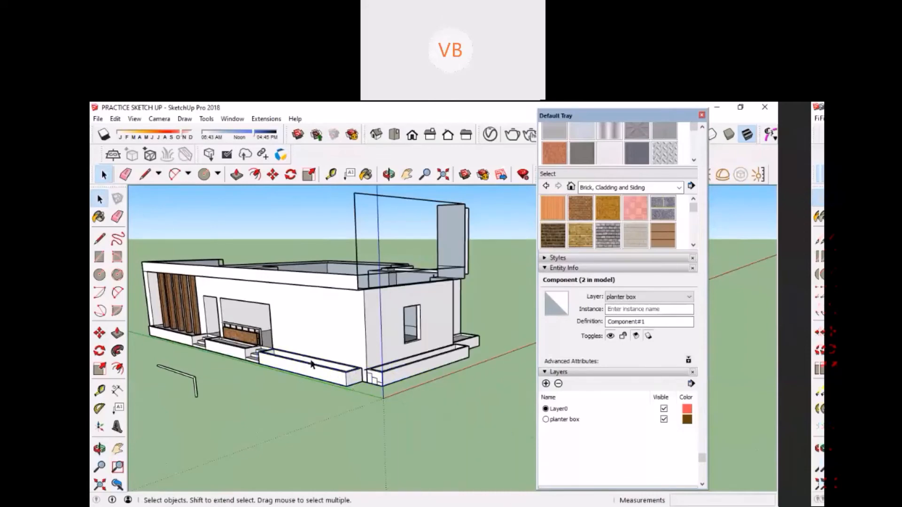
click(514, 404)
click(395, 371)
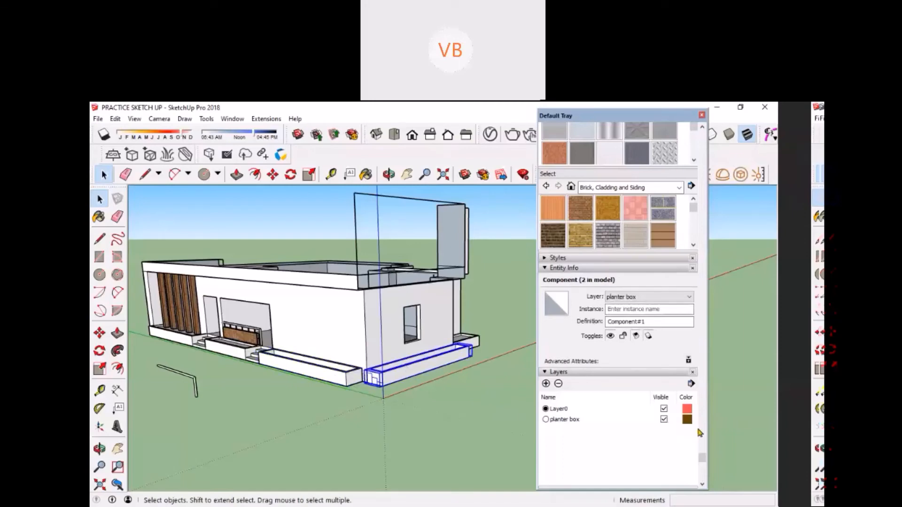
Hide the "planter box" layer and show it again to check its effect on both corner planters.
click(664, 420)
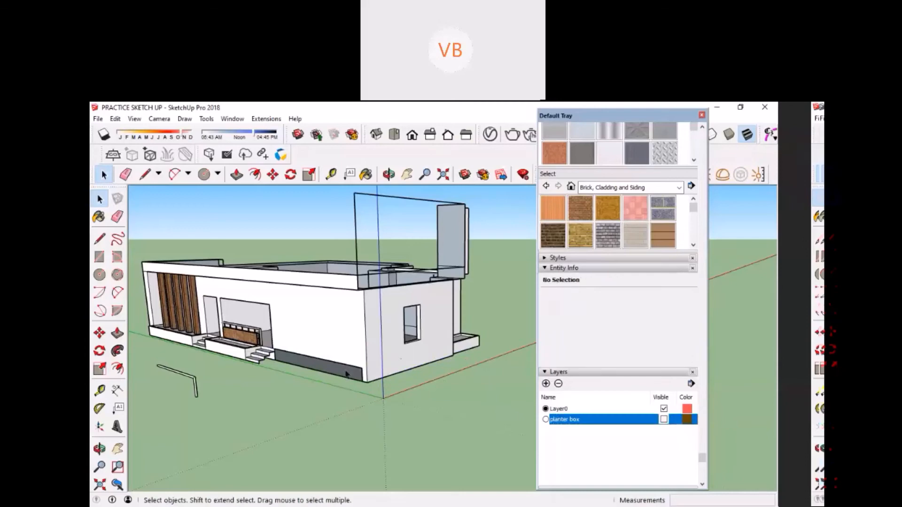
click(664, 419)
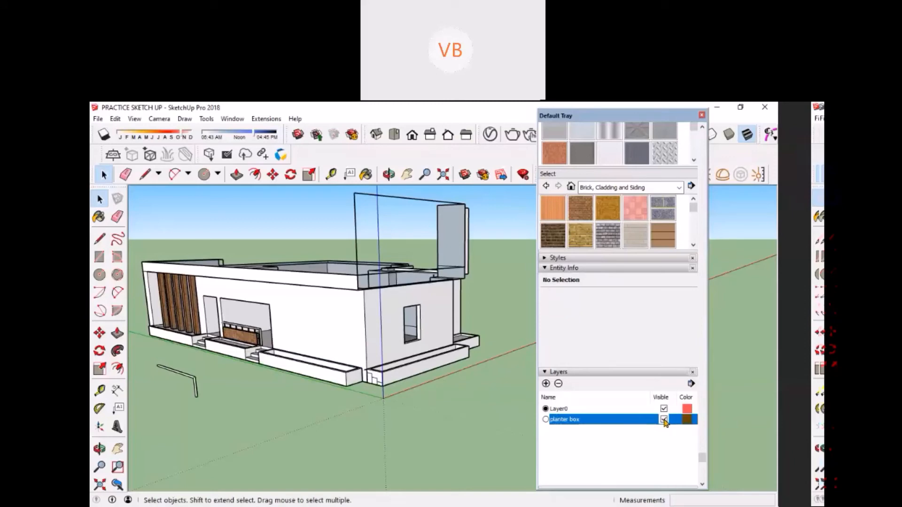
click(663, 419)
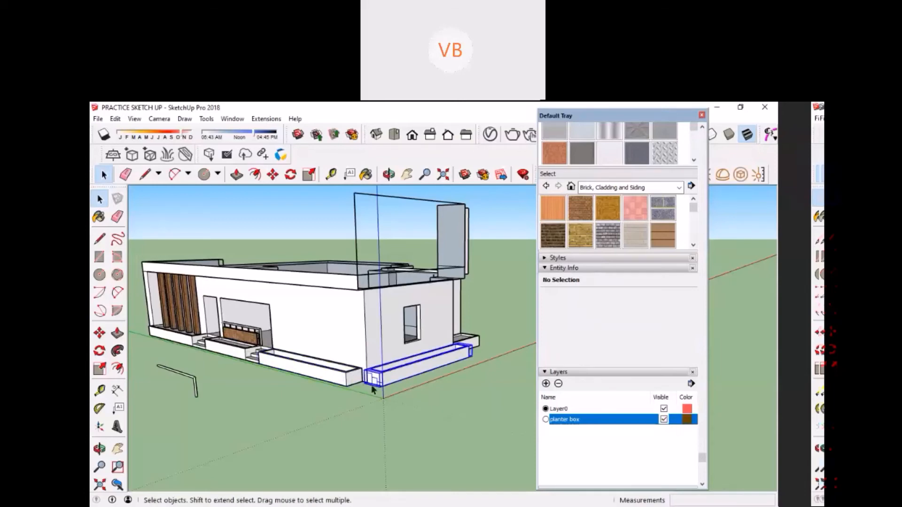
middle_drag(392, 366, 291, 324)
scroll(376, 366, down, 4)
scroll(441, 381, down, 2)
scroll(440, 379, up, 5)
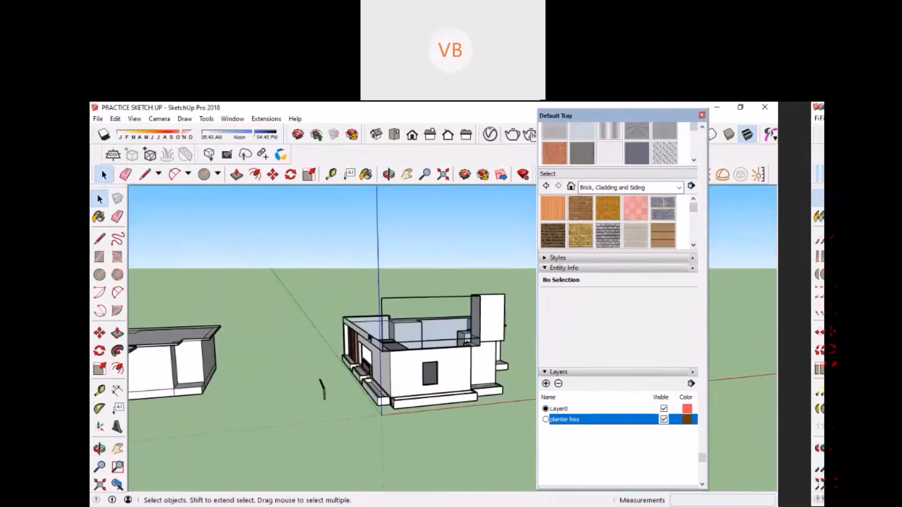
Close the Default Tray and delete the raised wall panels above the side roof edge of the detailed house.
click(702, 115)
scroll(480, 357, up, 5)
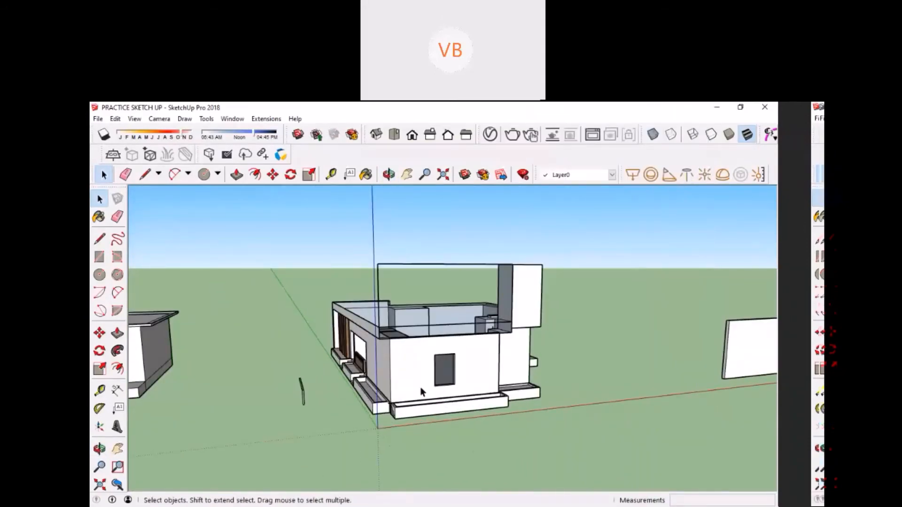
middle_drag(427, 354, 494, 333)
scroll(495, 333, up, 2)
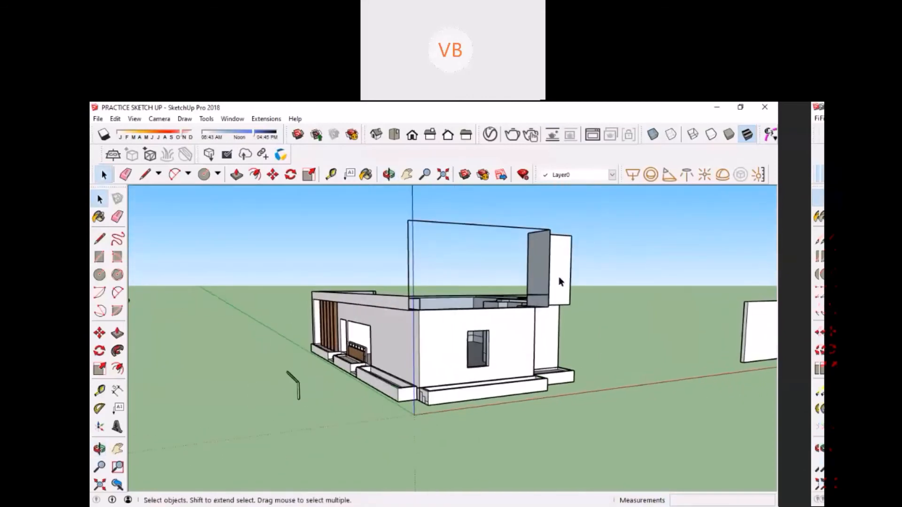
click(429, 212)
key(Delete)
scroll(576, 325, down, 2)
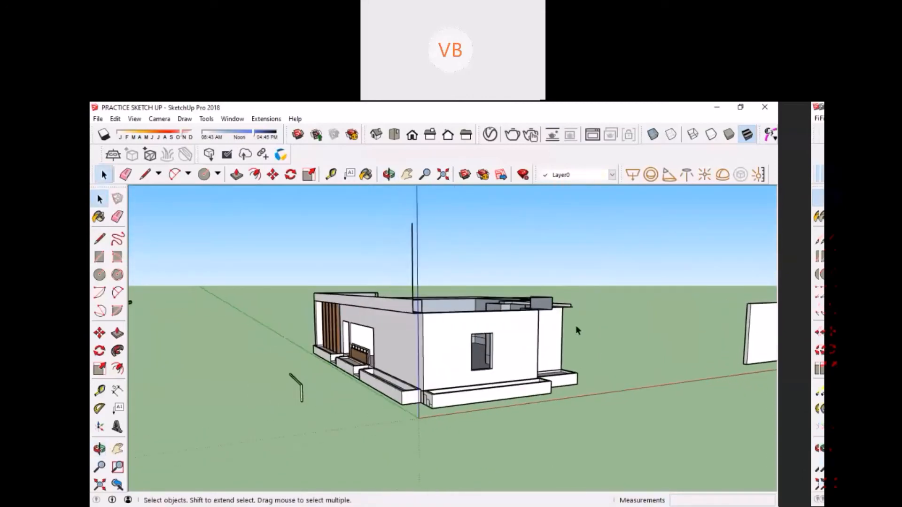
Try to delete the detailed house and the freestanding wall panel beside it together.
scroll(576, 325, down, 1)
middle_drag(432, 227, 419, 342)
shift+middle_drag(519, 349, 432, 358)
drag(412, 292, 660, 399)
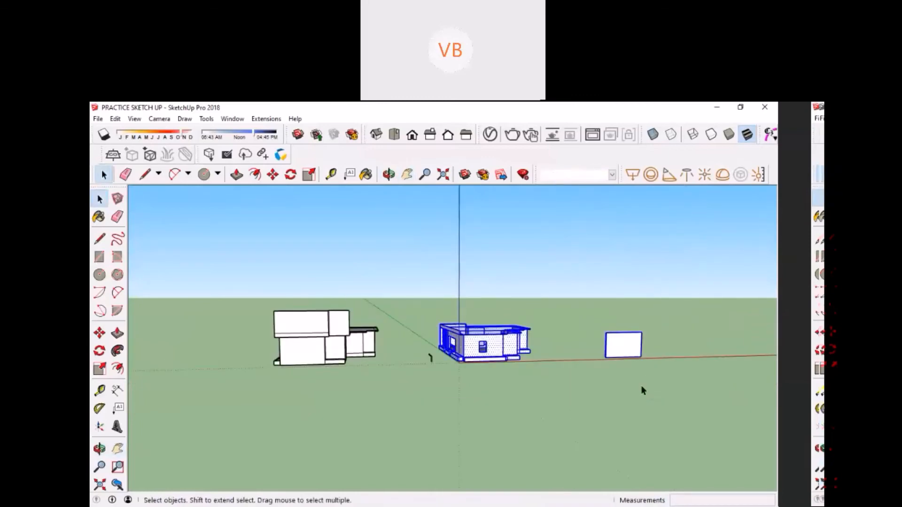
key(Delete)
Examine the plain white house from its front and rear.
scroll(280, 343, up, 5)
middle_drag(309, 340, 418, 364)
key(h)
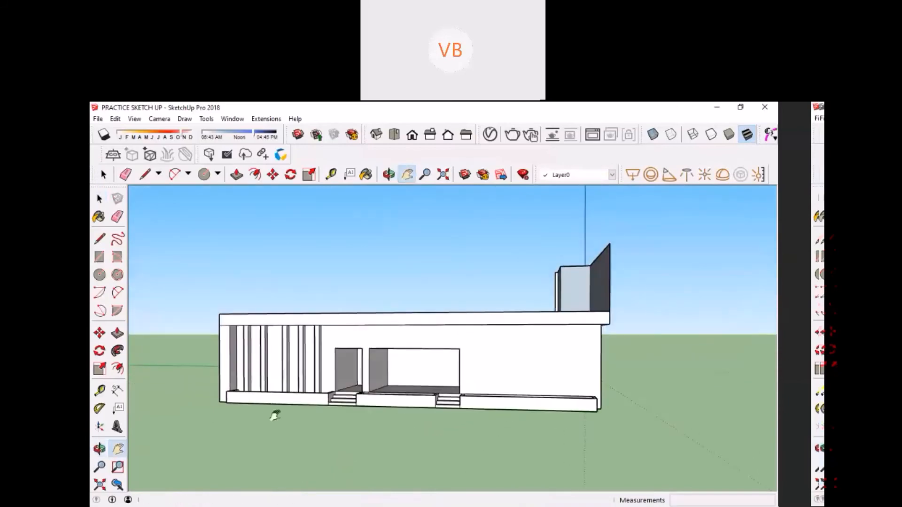
middle_drag(523, 372, 413, 404)
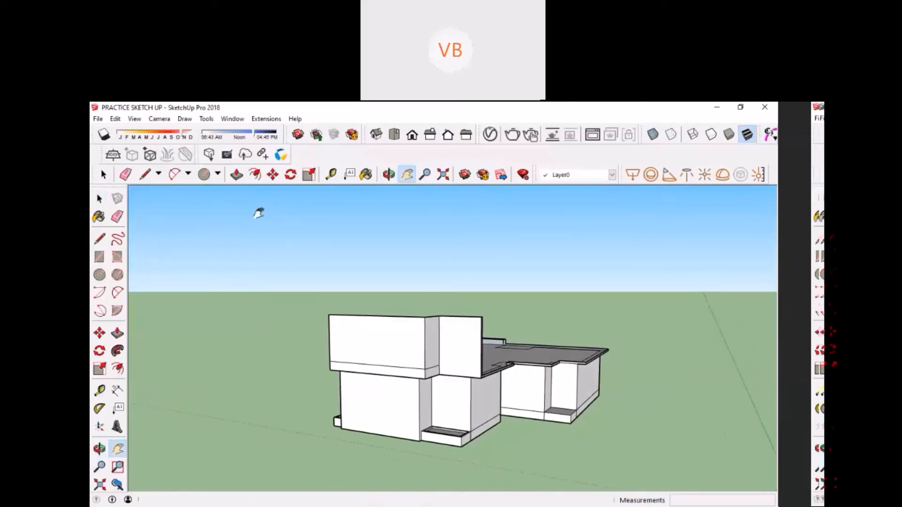
click(266, 119)
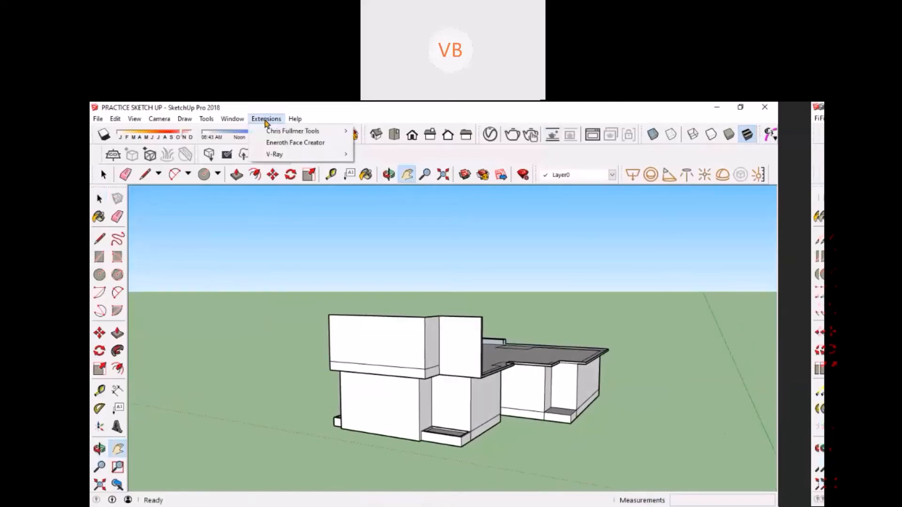
mouse_move(323, 134)
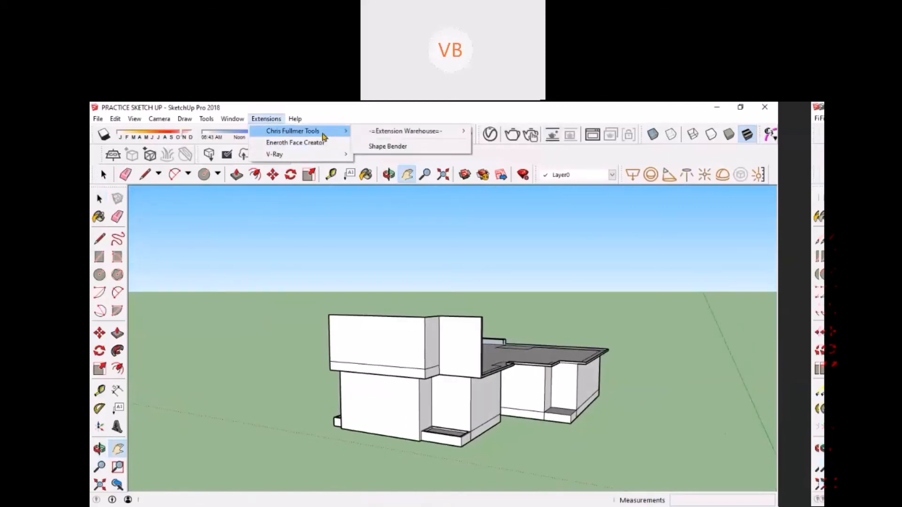
mouse_move(324, 154)
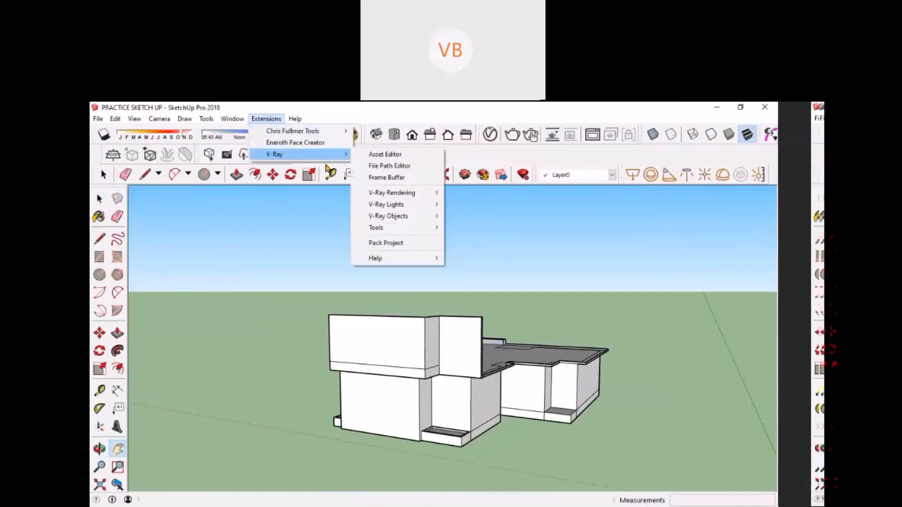
click(393, 366)
Inspect the plain white house's facade, entrance steps and raised side wall from several angles.
scroll(393, 366, down, 2)
scroll(393, 370, up, 3)
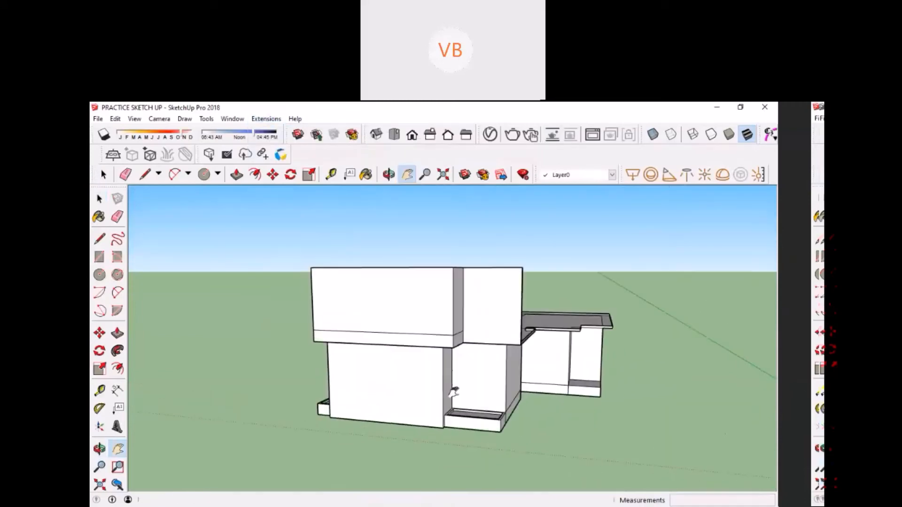
middle_drag(453, 393, 658, 352)
scroll(518, 353, up, 2)
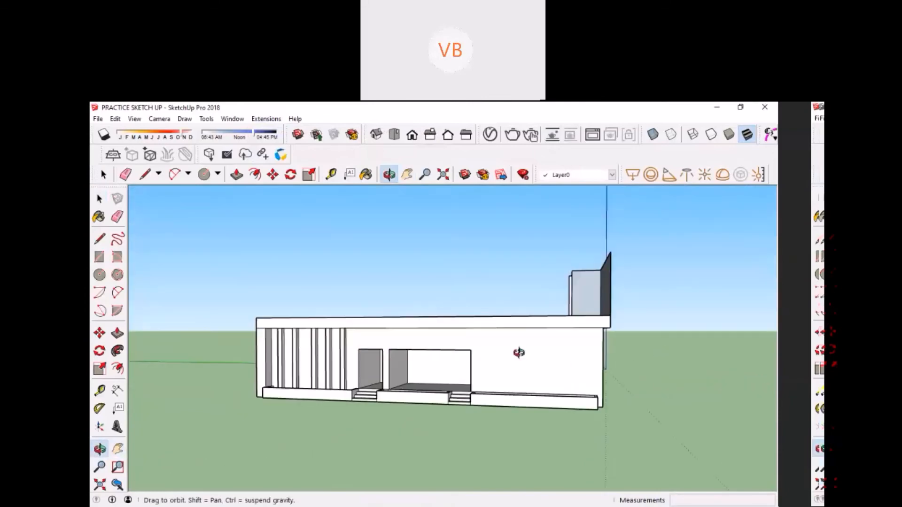
middle_drag(518, 353, 538, 345)
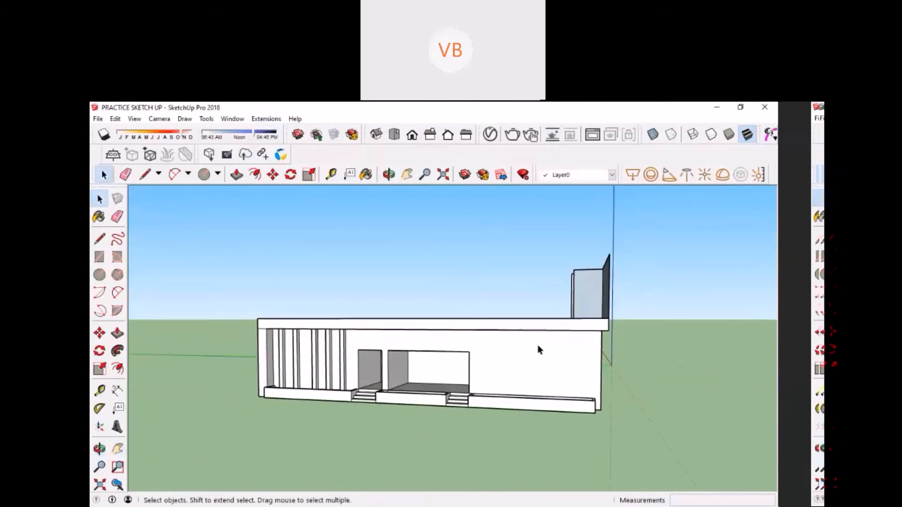
click(458, 396)
middle_drag(458, 396, 377, 372)
scroll(378, 371, down, 2)
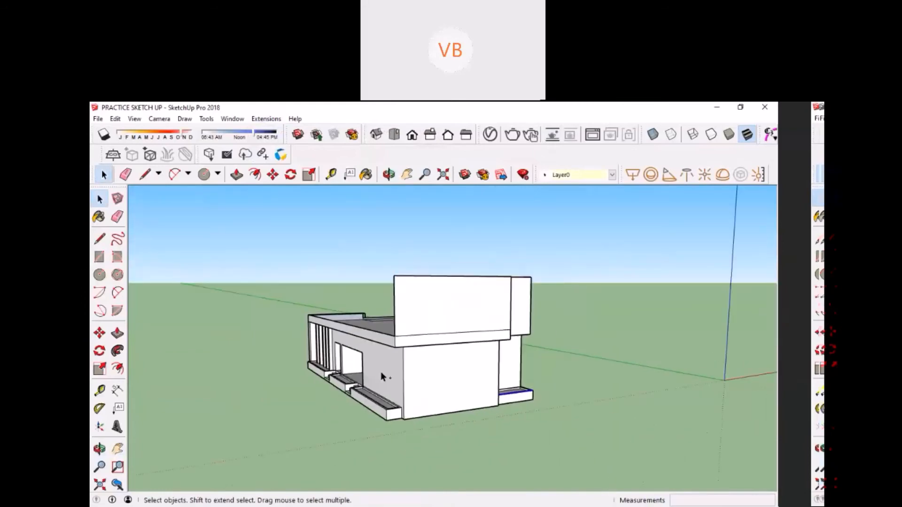
Move the plain white house about 19528 mm farther away from the detailed house.
middle_drag(380, 373, 392, 376)
scroll(392, 376, down, 2)
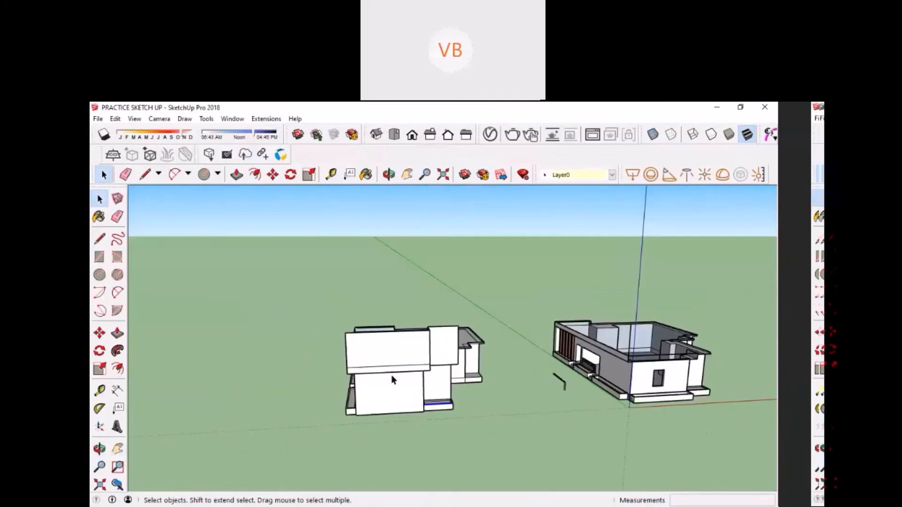
click(392, 380)
key(m)
middle_drag(464, 426, 417, 446)
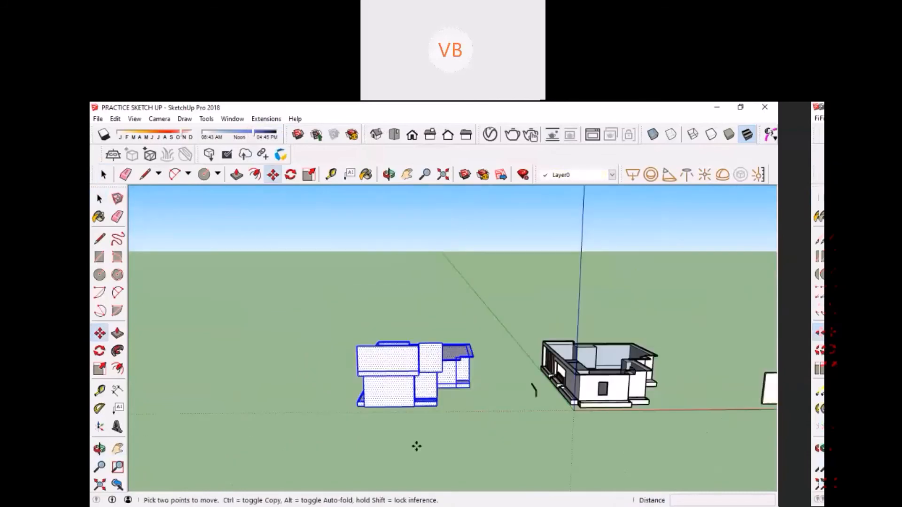
click(416, 446)
click(222, 454)
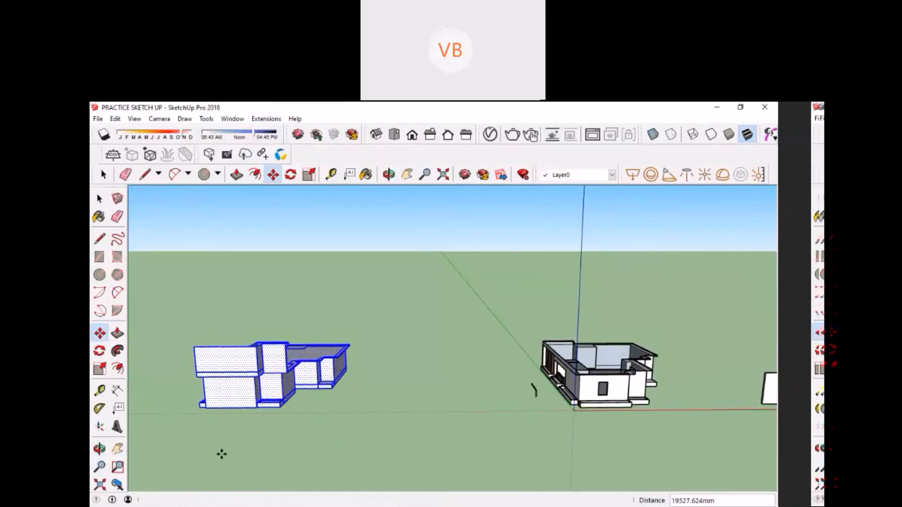
Clear the selection, frame the detailed house's front and side at an angle, and add the view as a scene.
middle_drag(221, 454, 470, 323)
scroll(618, 374, down, 2)
scroll(618, 373, up, 1)
right_click(503, 379)
click(531, 203)
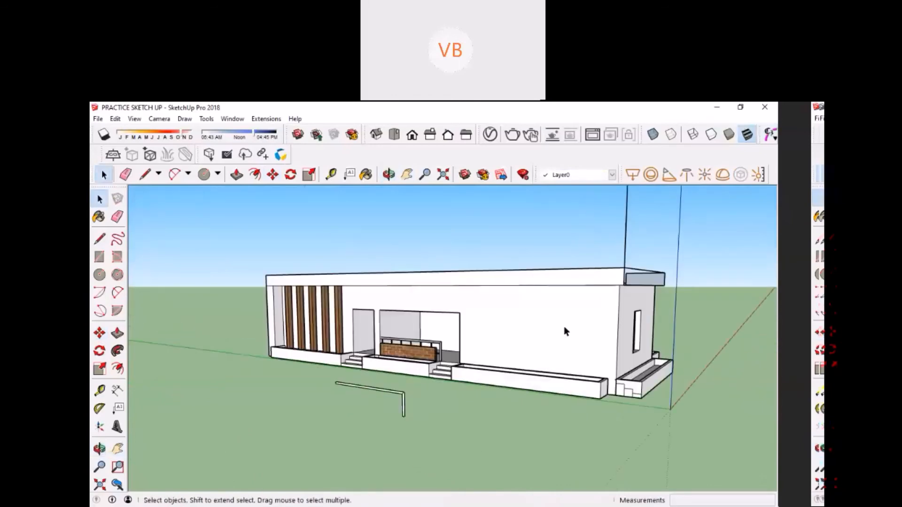
shift+middle_drag(563, 326, 444, 345)
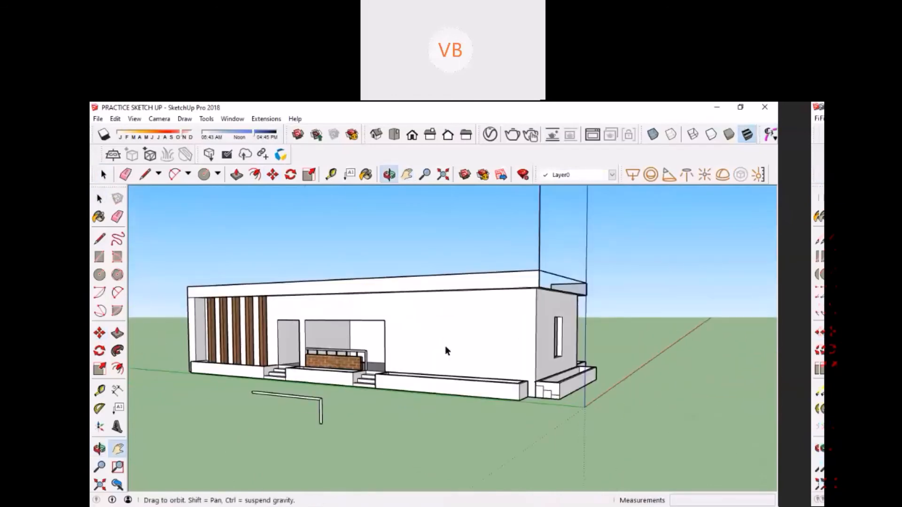
click(427, 390)
scroll(447, 338, down, 1)
shift+middle_drag(382, 332, 396, 350)
click(286, 261)
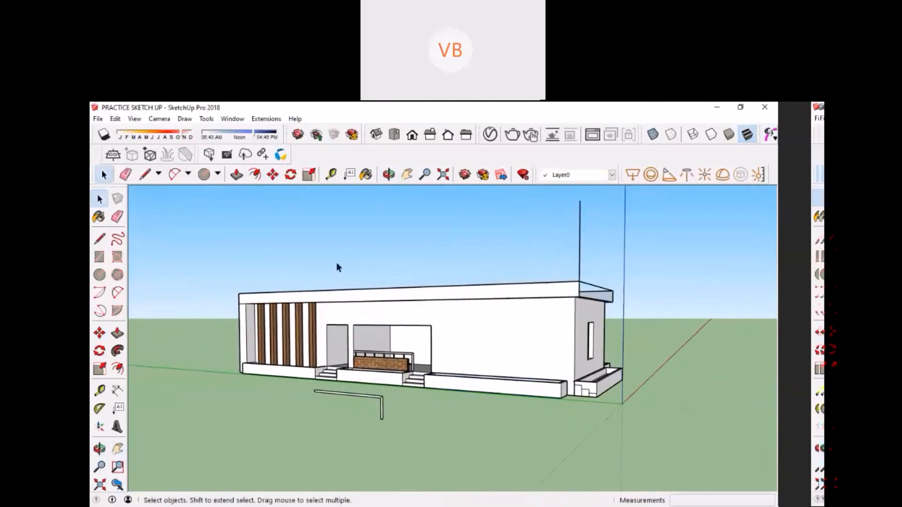
click(134, 120)
mouse_move(207, 299)
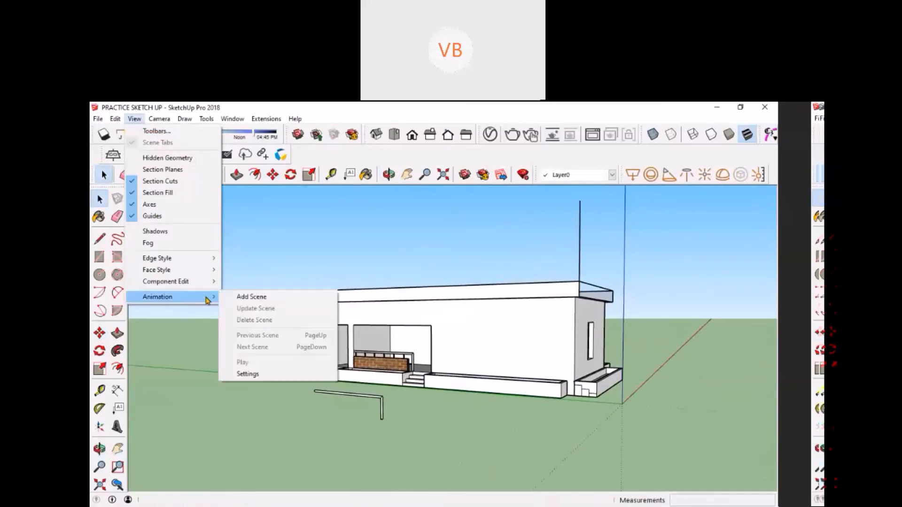
click(240, 296)
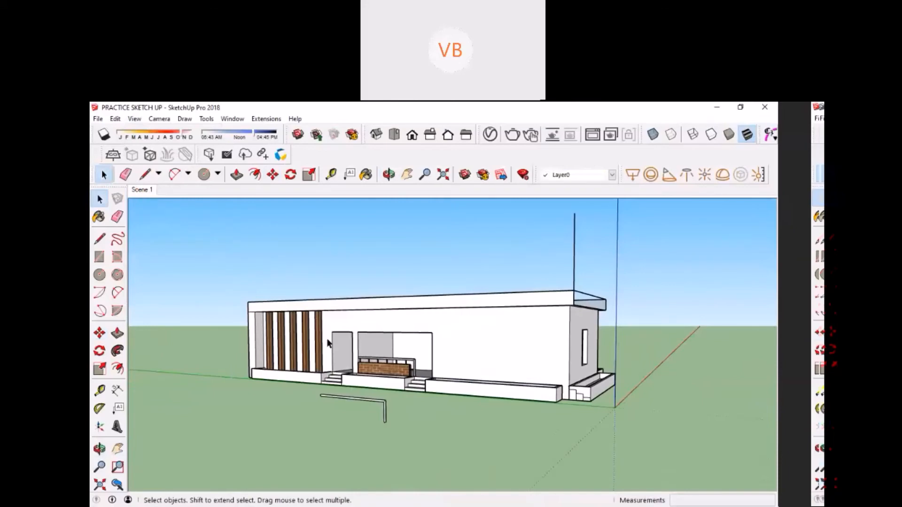
Delete the loose L-shaped profile lying on the ground in front of the detailed house.
middle_drag(327, 344, 351, 359)
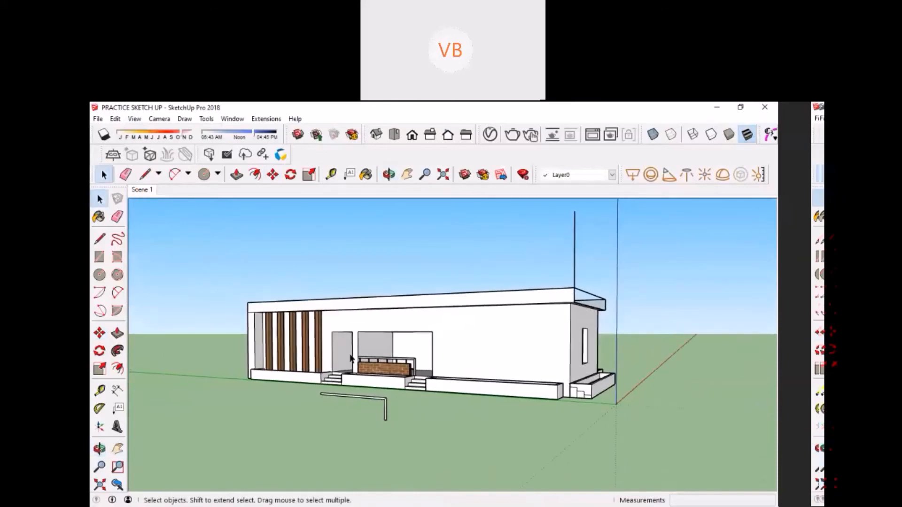
scroll(332, 344, up, 1)
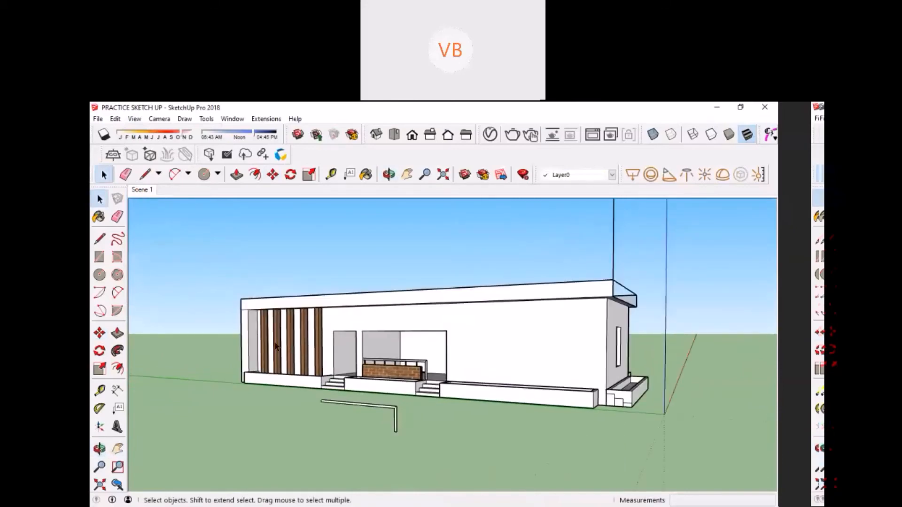
scroll(282, 344, up, 1)
scroll(301, 379, down, 1)
scroll(318, 387, up, 1)
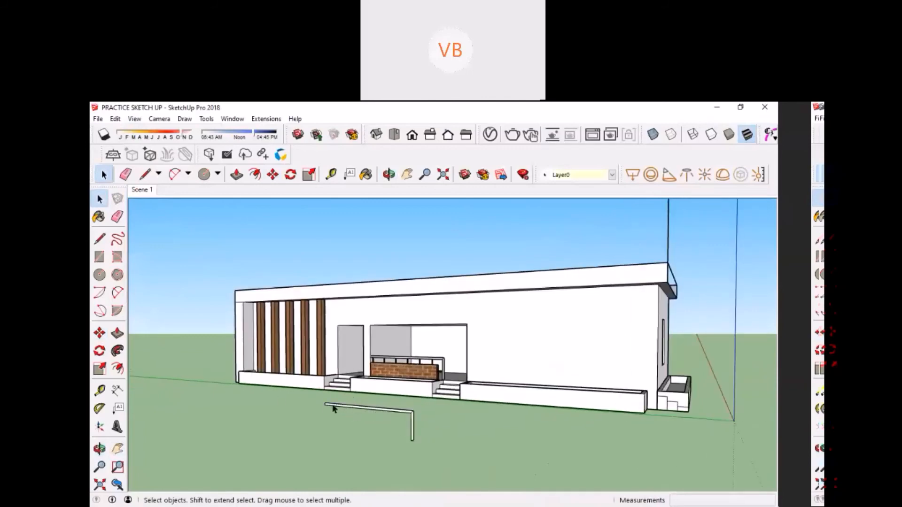
drag(314, 396, 419, 461)
key(Delete)
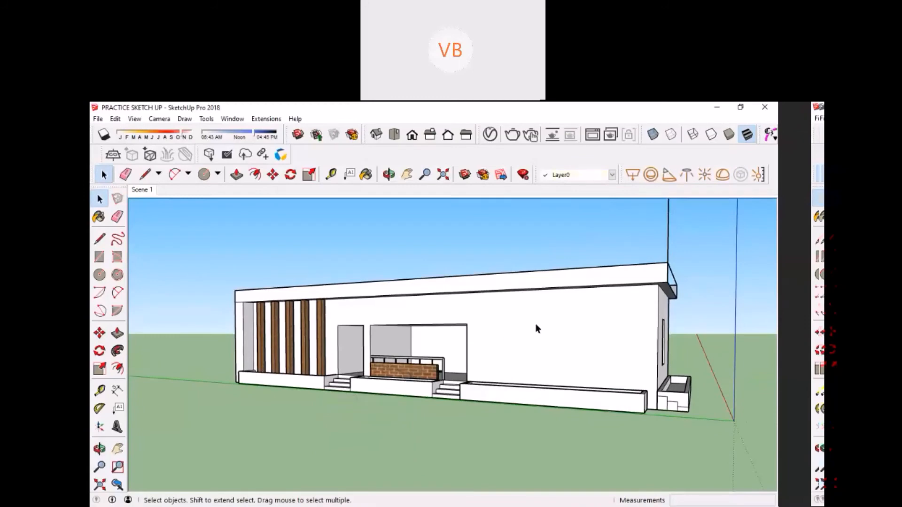
Switch the camera to two-point perspective for the angled front view of the house.
middle_drag(629, 338, 579, 346)
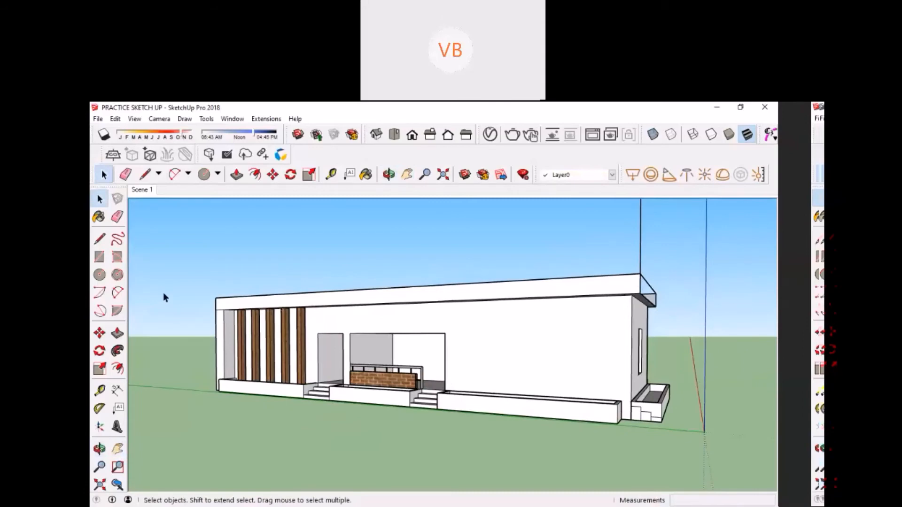
click(159, 118)
click(193, 193)
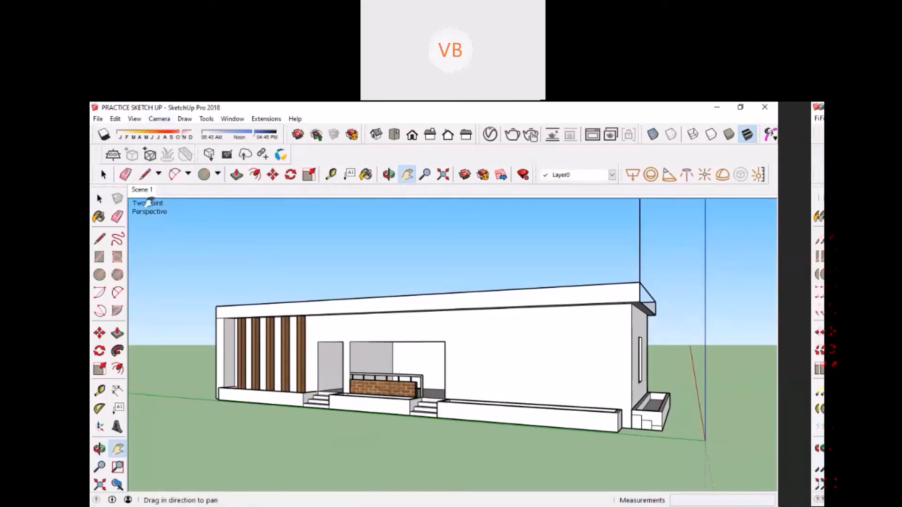
Try camera field-of-view values of 60, 10, 40 and 30 degrees, and settle on 40 degrees.
click(155, 120)
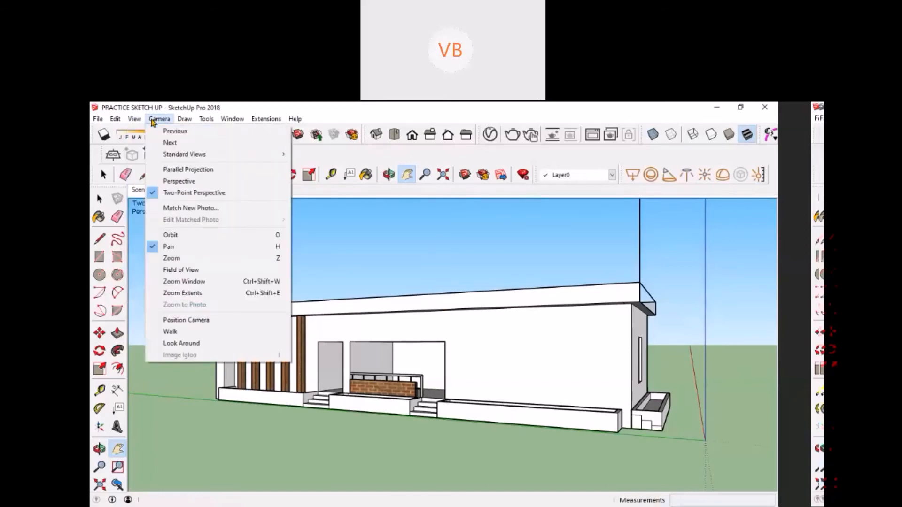
click(182, 271)
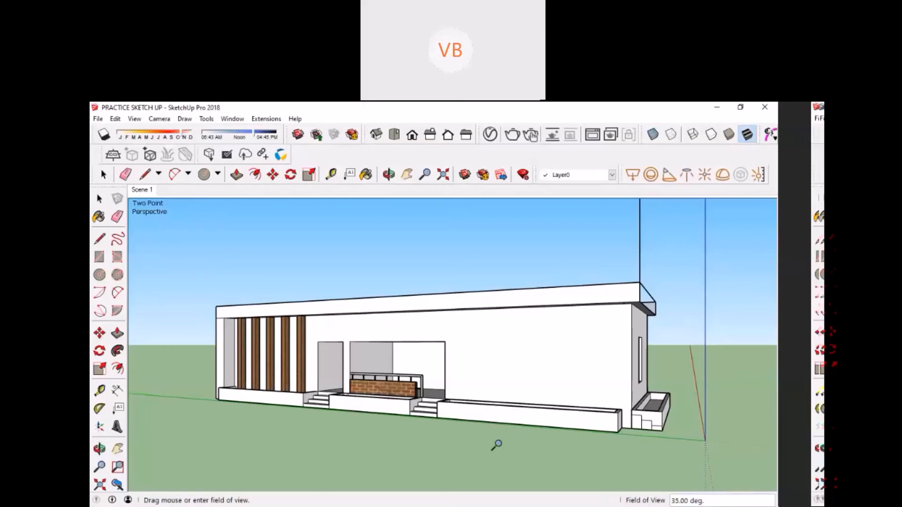
text(60)
key(Return)
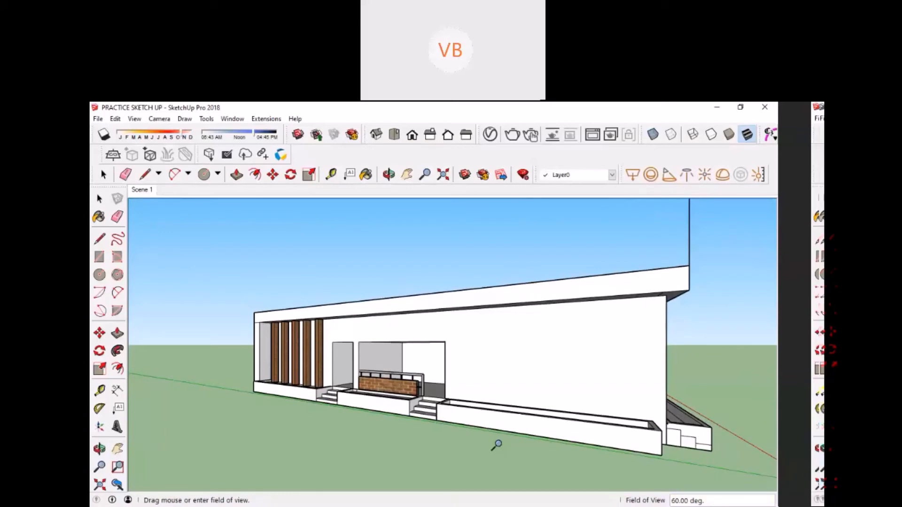
text(10)
key(Return)
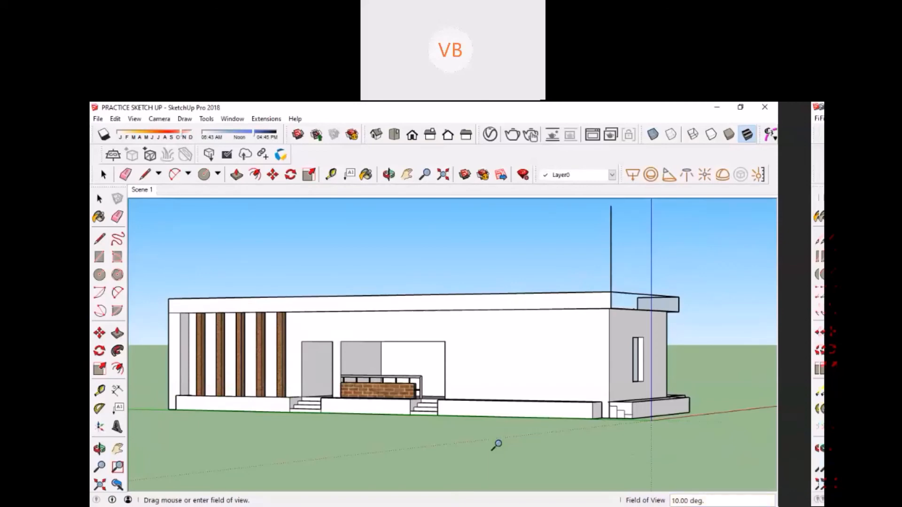
text(40)
key(Return)
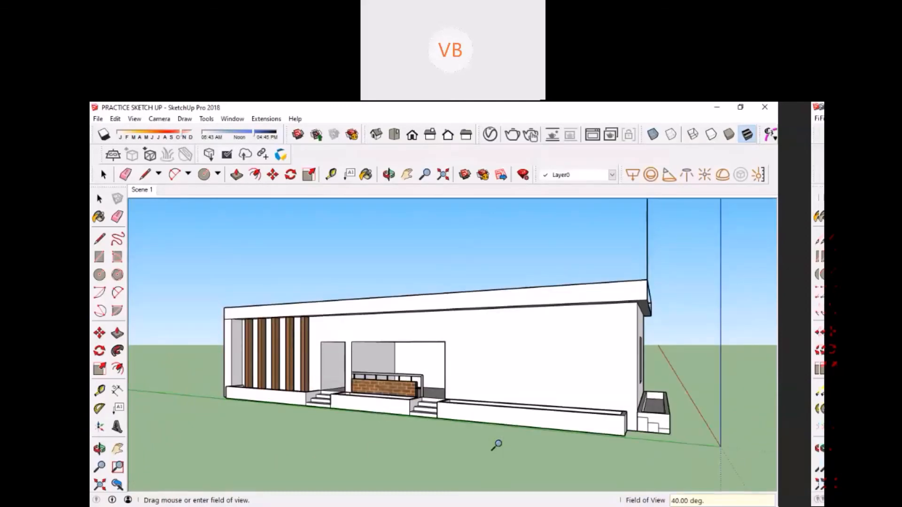
text(30)
key(Return)
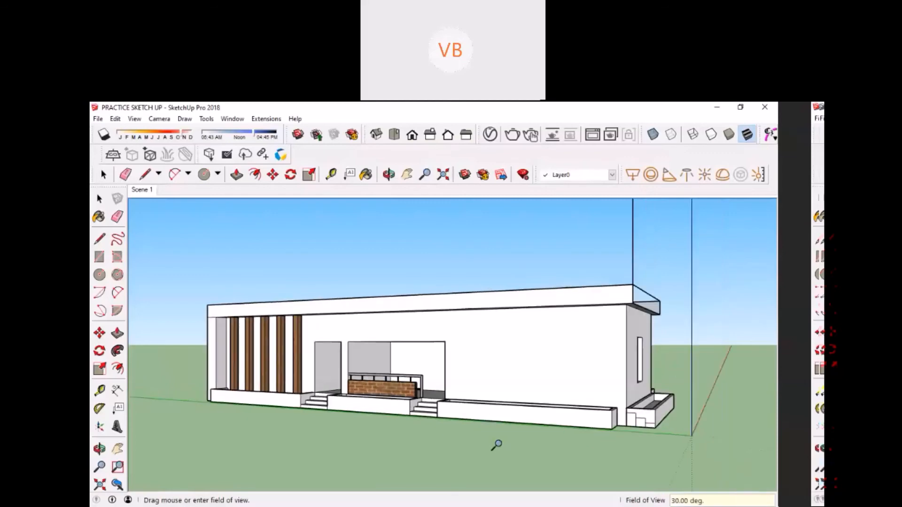
text(40)
key(Return)
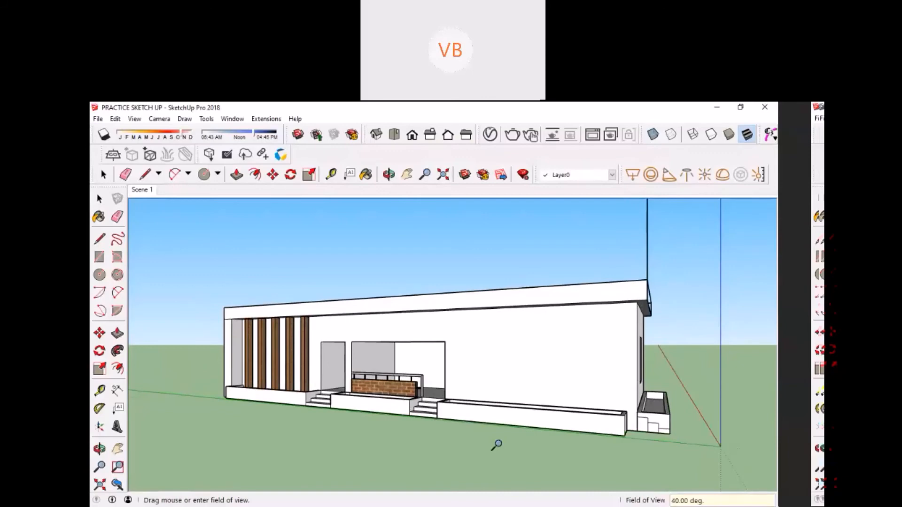
key(space)
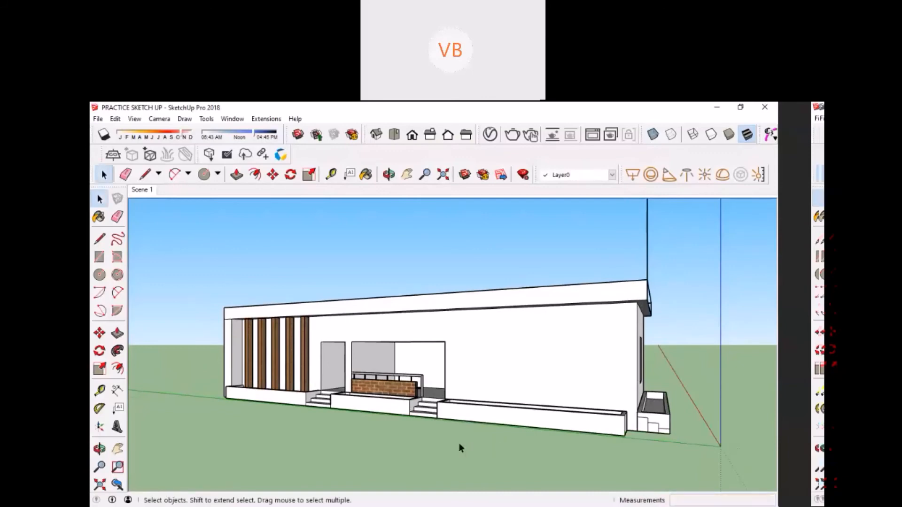
Update Scene 1 to store the current front view of the house.
right_click(142, 197)
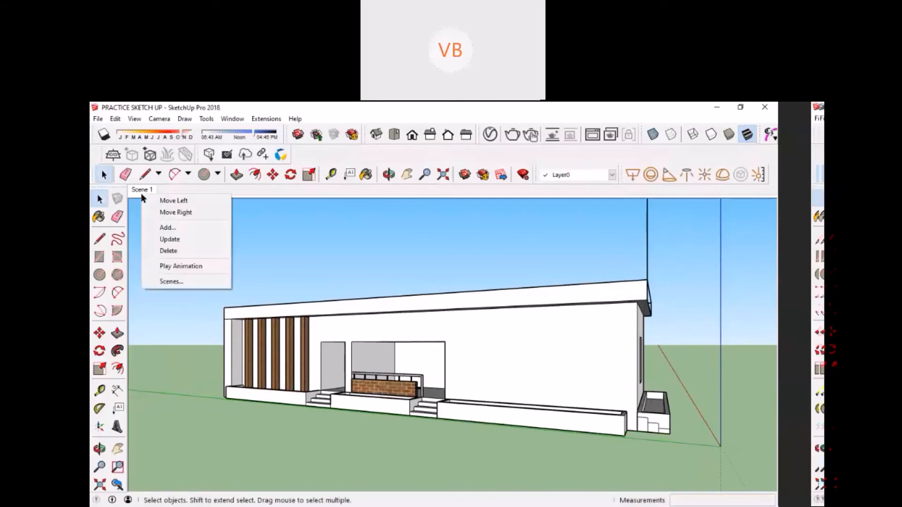
click(167, 239)
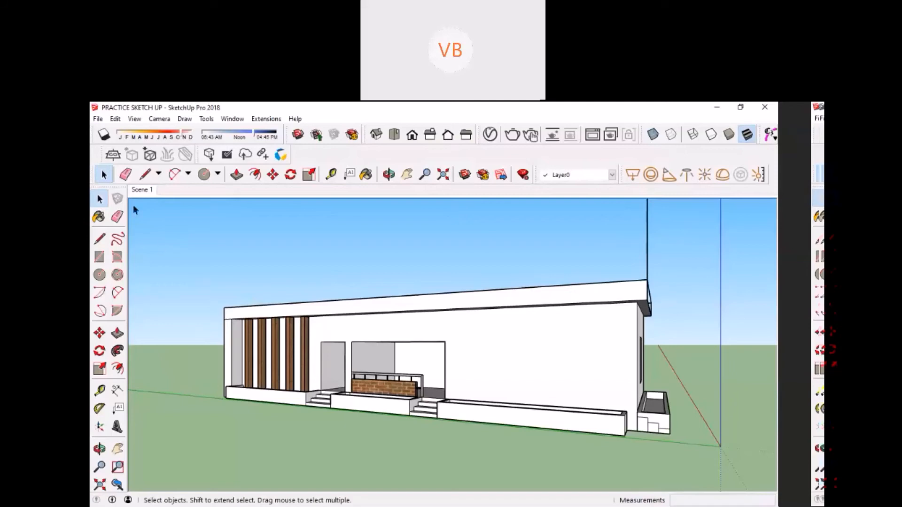
Add two more scenes of the current front view.
right_click(139, 193)
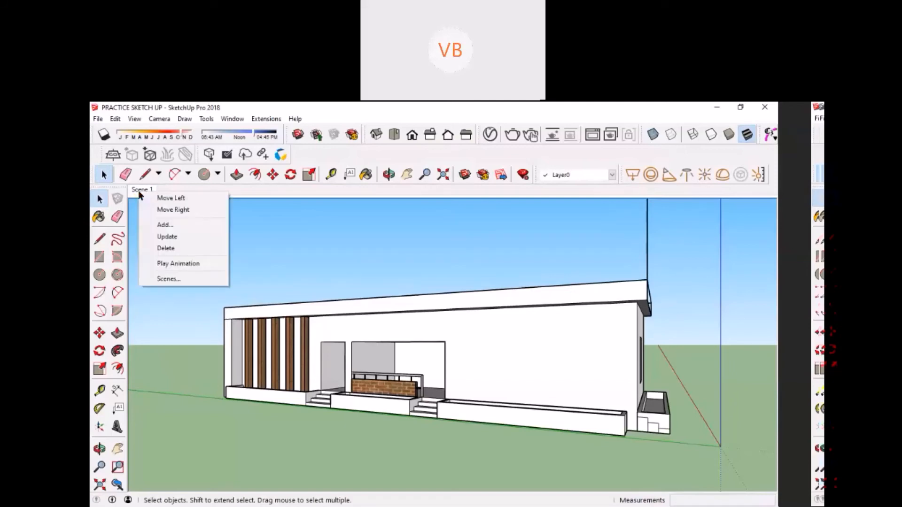
click(155, 225)
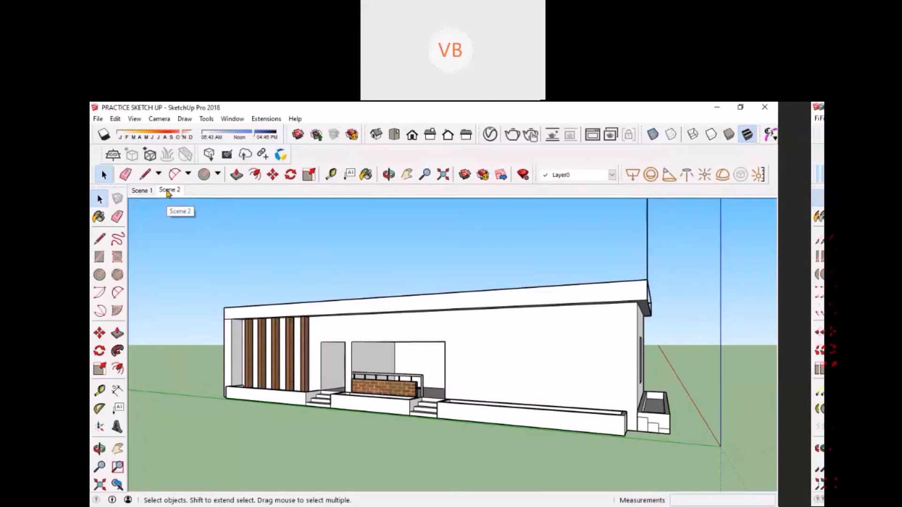
click(135, 119)
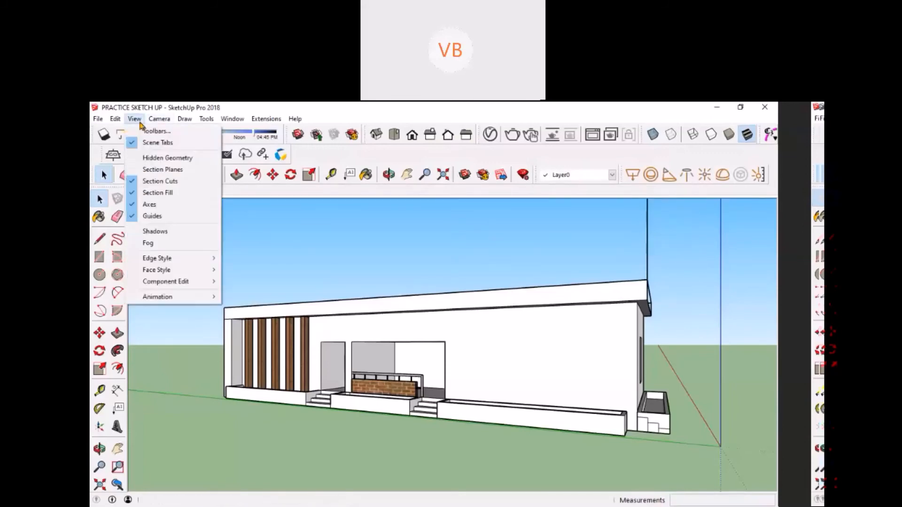
mouse_move(189, 300)
click(235, 298)
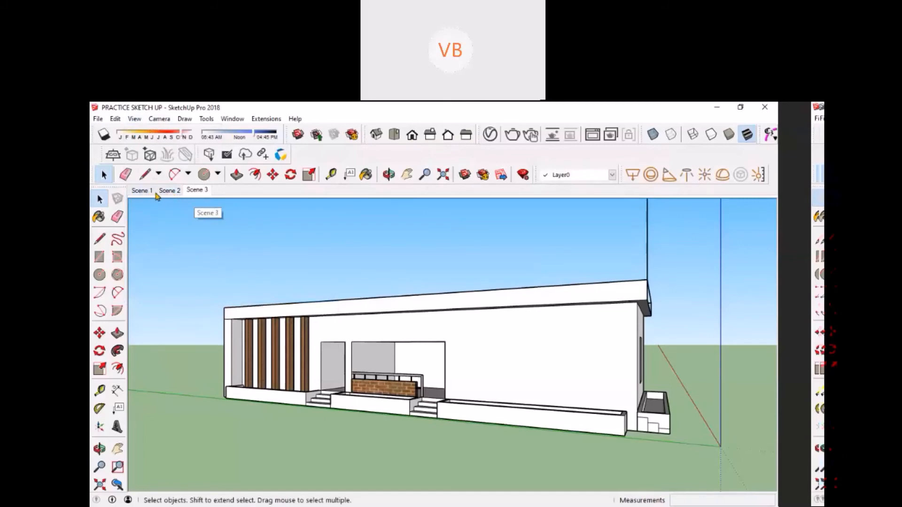
Starting from Scene 2, frame the corner between the house's front and window side, check the field of view, and add the view as a scene.
click(173, 192)
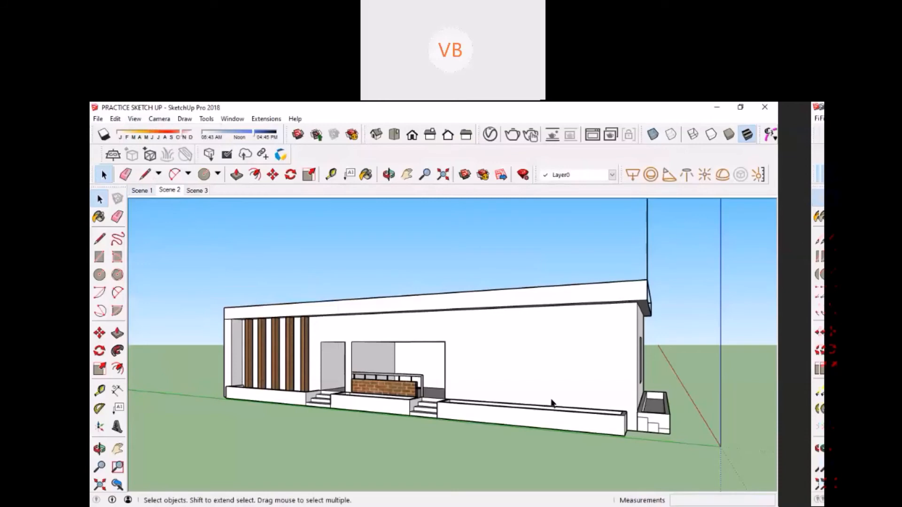
key(h)
drag(552, 378, 431, 378)
key(o)
key(h)
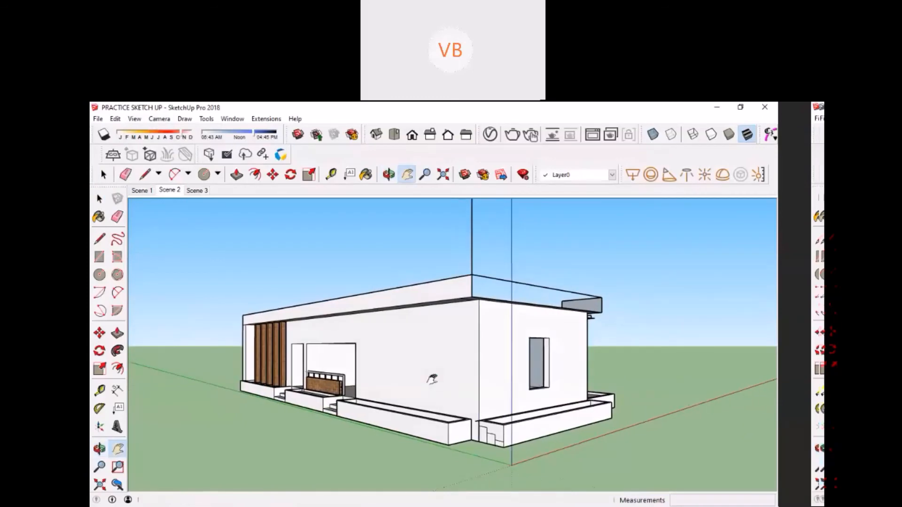
middle_drag(429, 368, 441, 366)
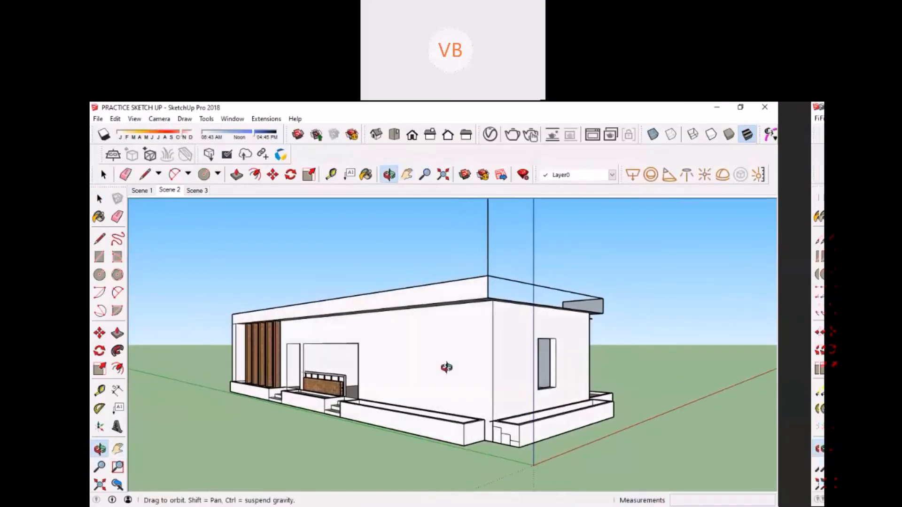
click(159, 119)
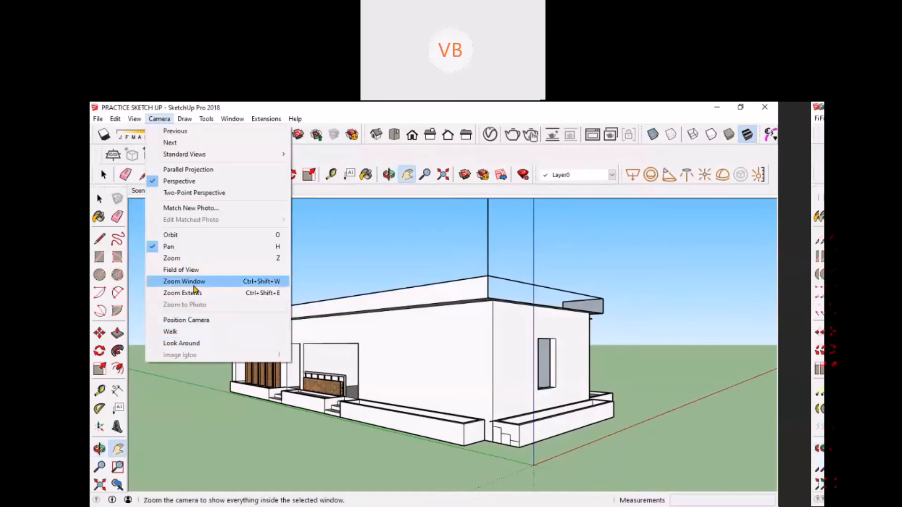
click(181, 270)
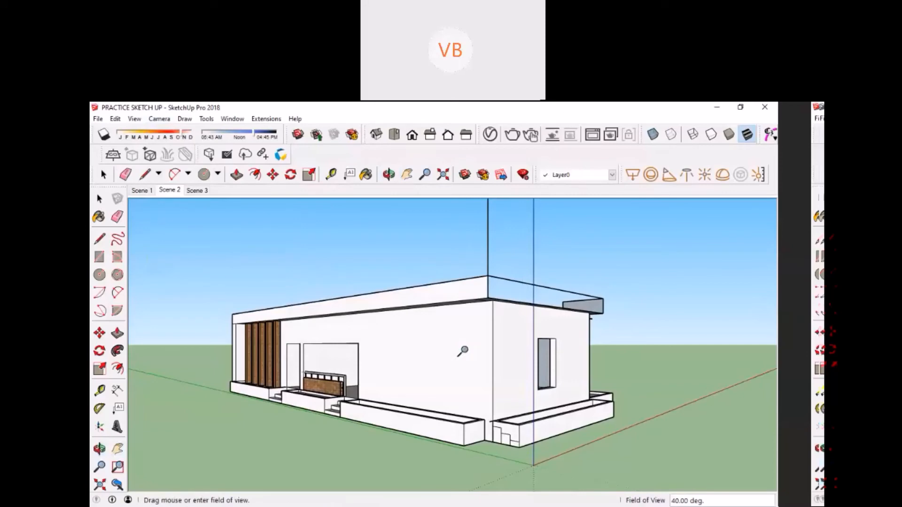
key(space)
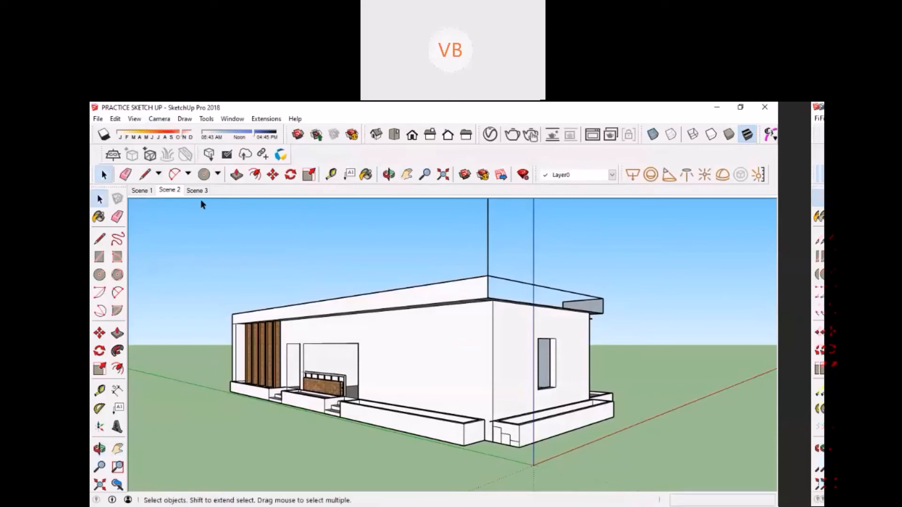
right_click(166, 195)
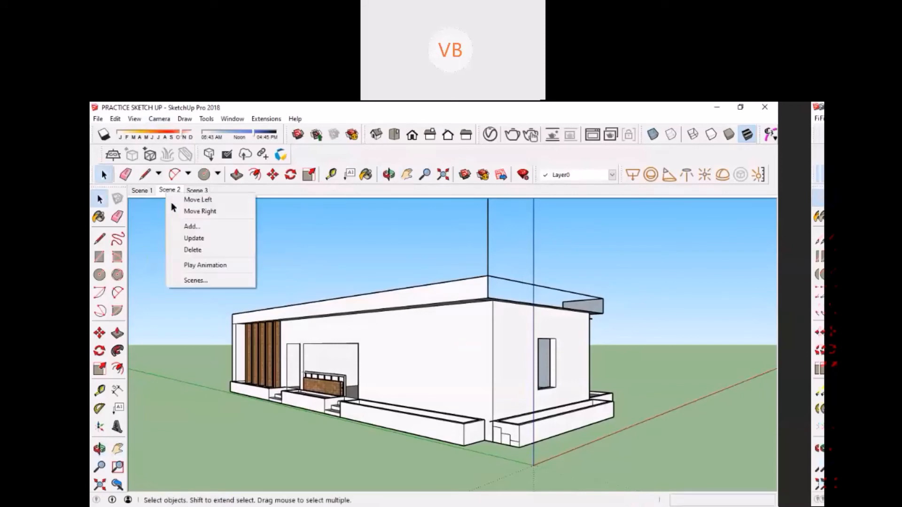
click(187, 228)
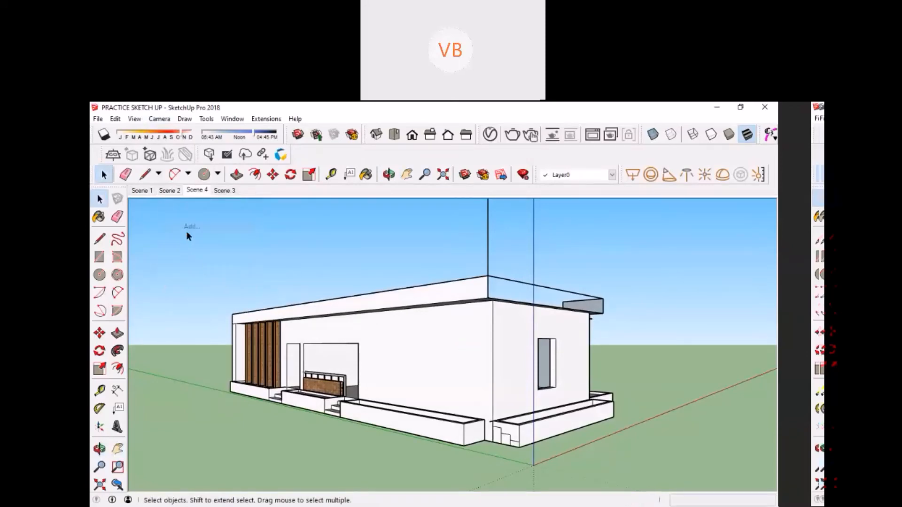
Recall Scene 2 and delete it from the scene list.
click(172, 192)
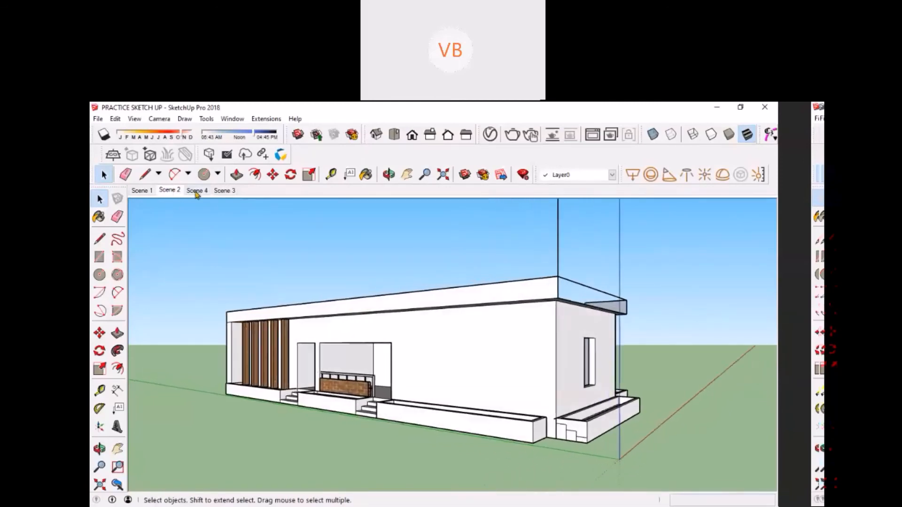
right_click(178, 194)
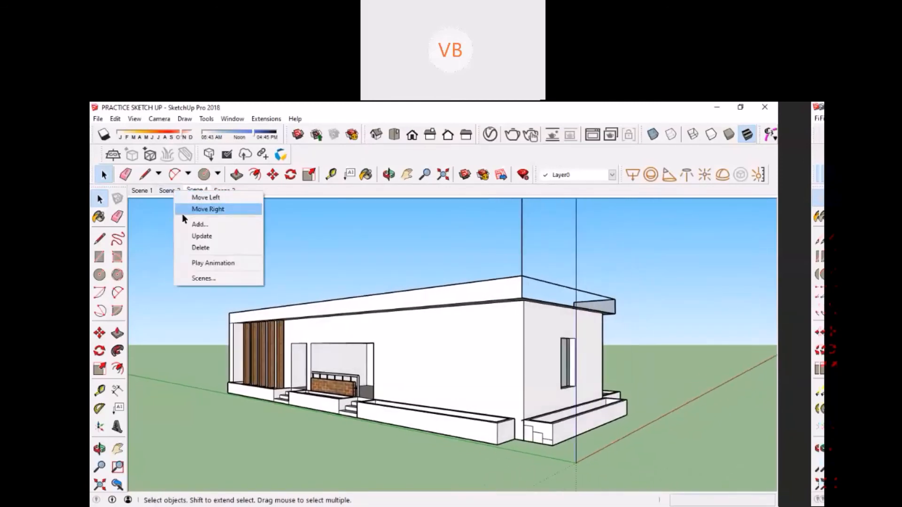
click(189, 245)
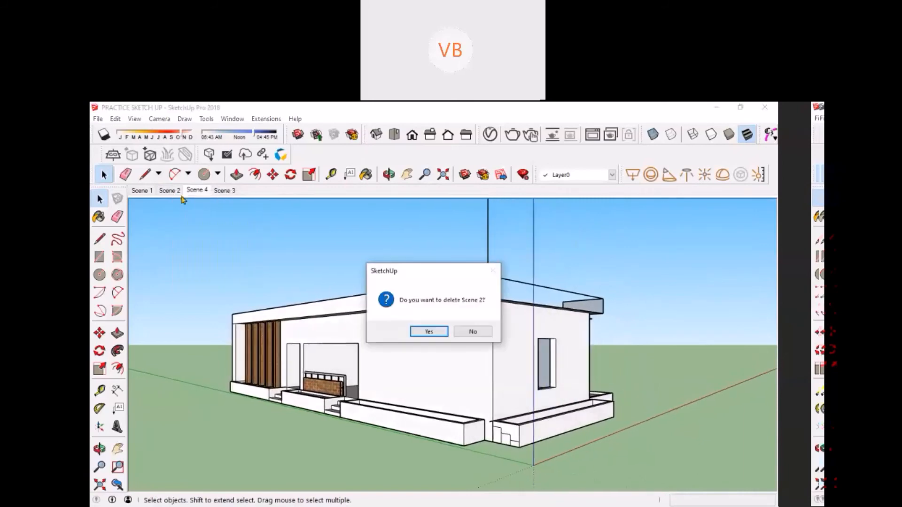
click(430, 332)
Set the corner view to two-point perspective and update Scene 4 with it.
mouse_move(435, 354)
middle_down()
mouse_move(427, 354)
mouse_move(441, 353)
middle_up()
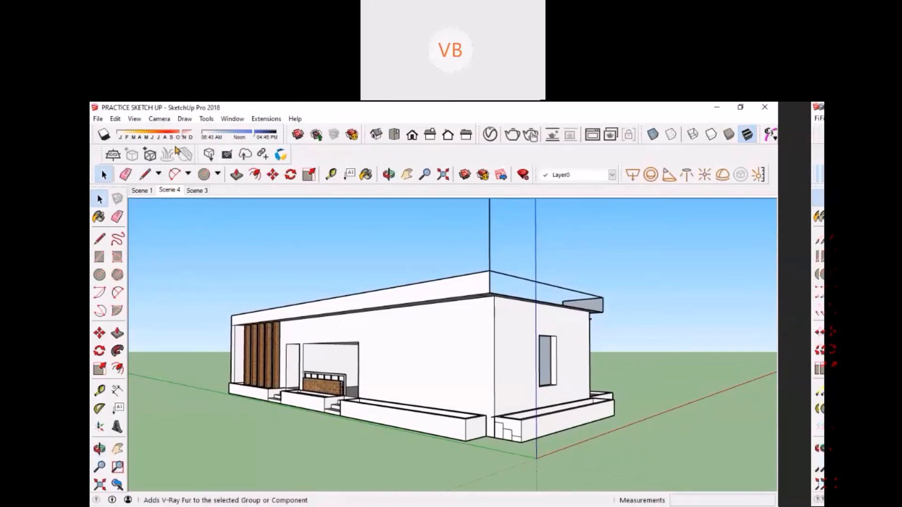
click(159, 119)
click(182, 194)
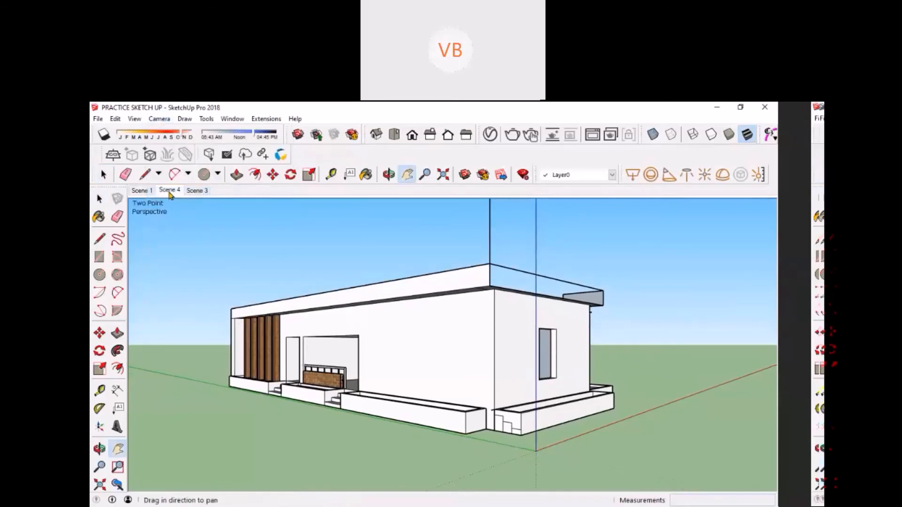
right_click(170, 193)
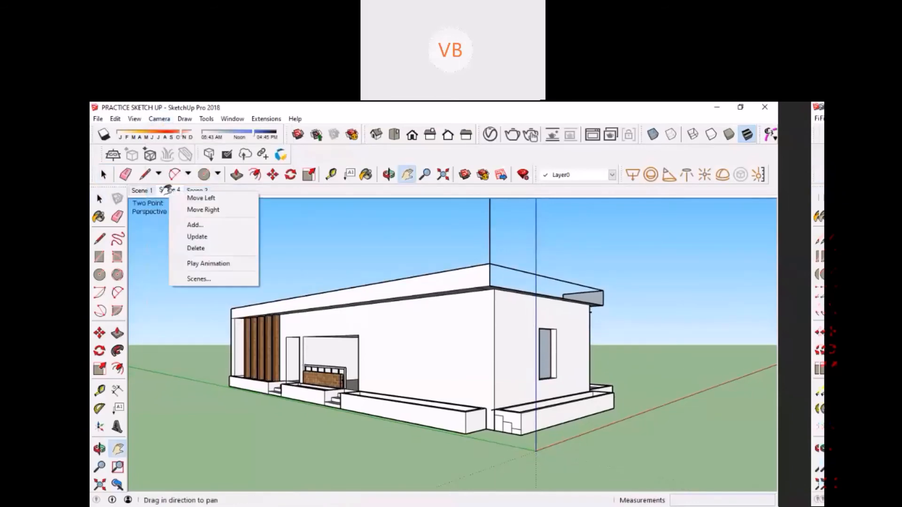
click(197, 236)
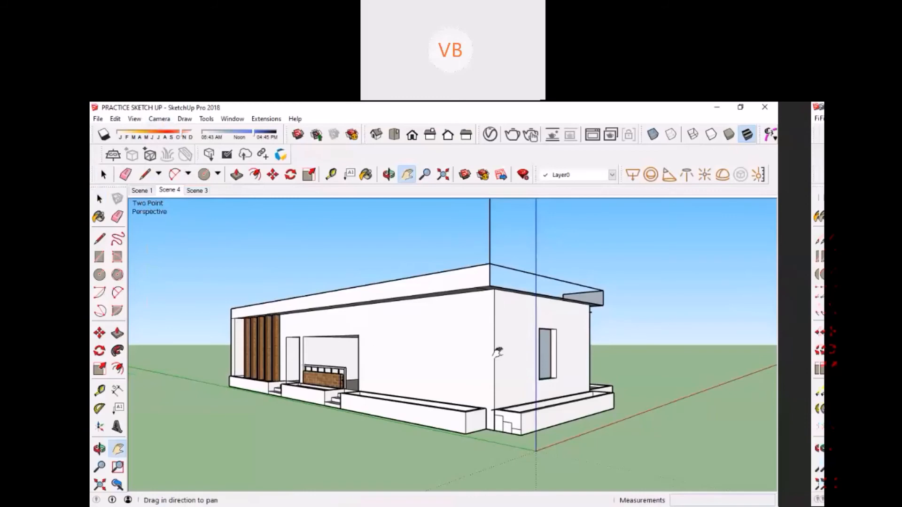
Recall Scene 1, Scene 4 and Scene 3 in turn to compare their saved views.
click(147, 191)
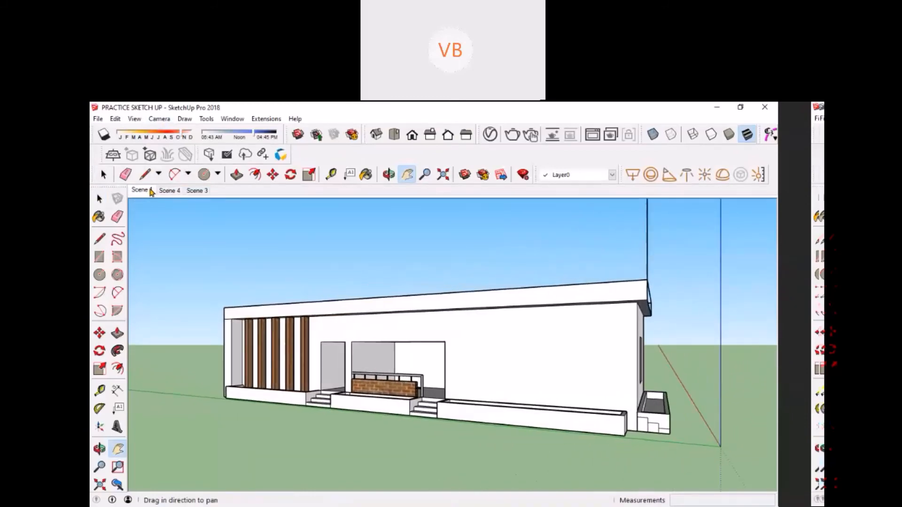
click(168, 190)
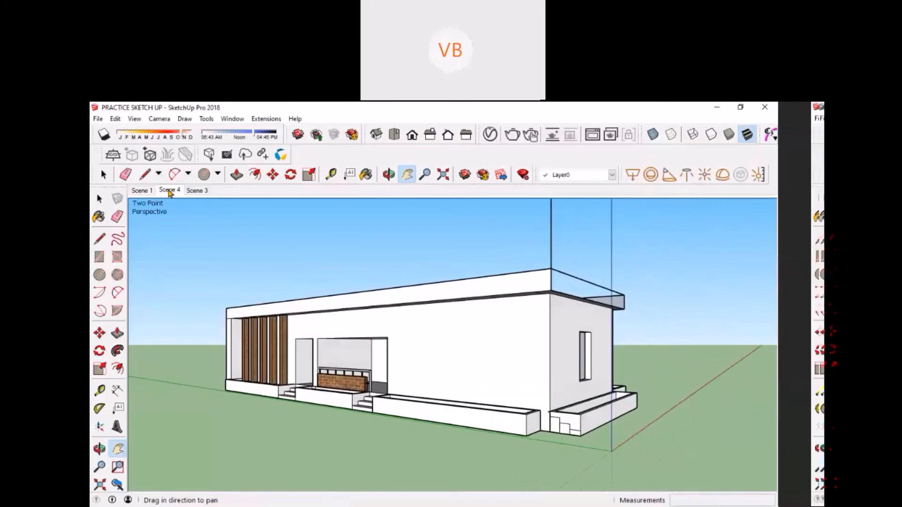
click(196, 190)
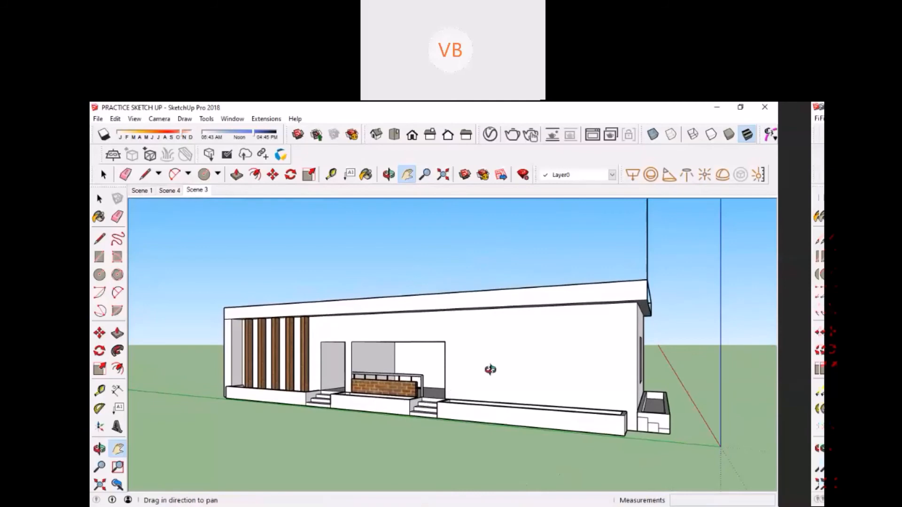
Orbit to the house's window side and stepped rear walls, and update Scene 3 with that view.
middle_drag(489, 366, 285, 334)
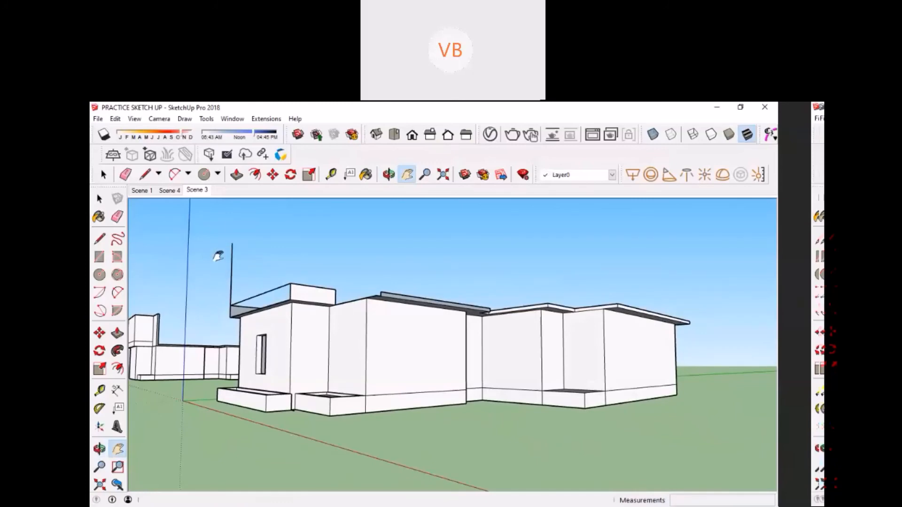
click(202, 192)
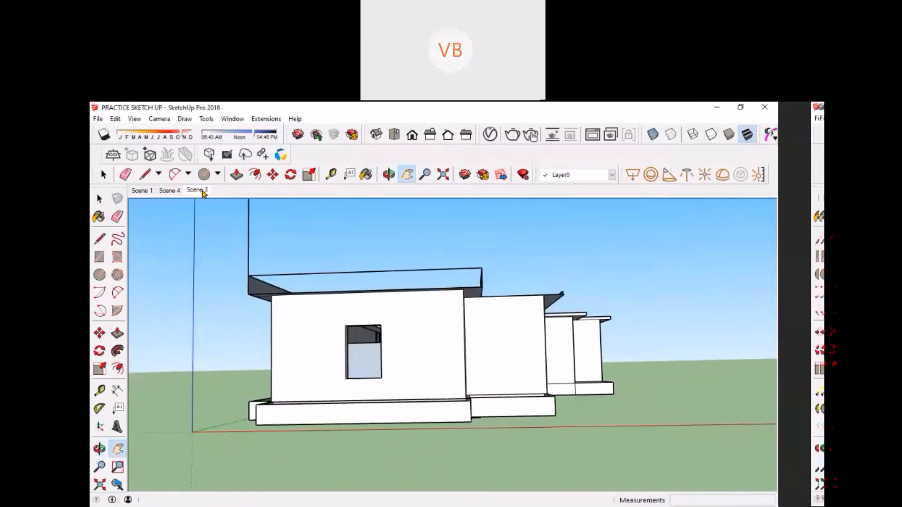
key(o)
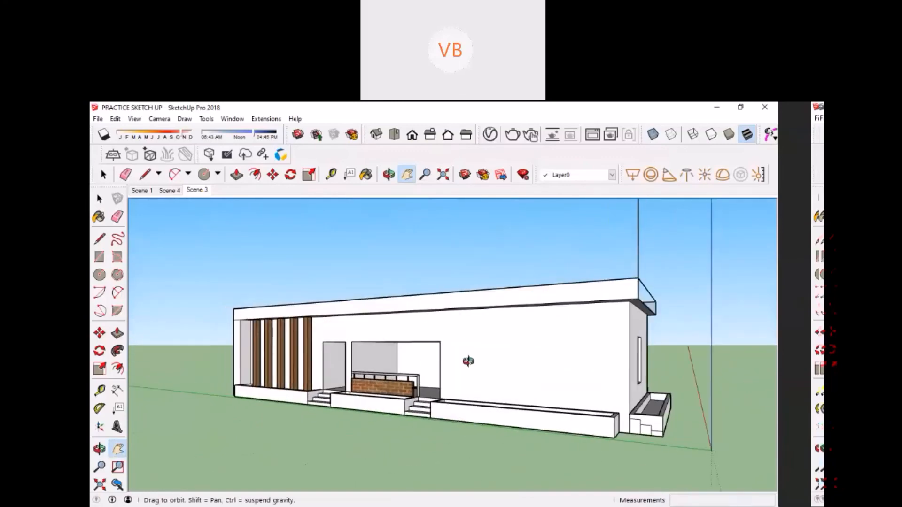
middle_drag(469, 365, 276, 258)
scroll(276, 259, down, 1)
scroll(507, 340, up, 2)
middle_drag(508, 340, 505, 355)
right_click(193, 191)
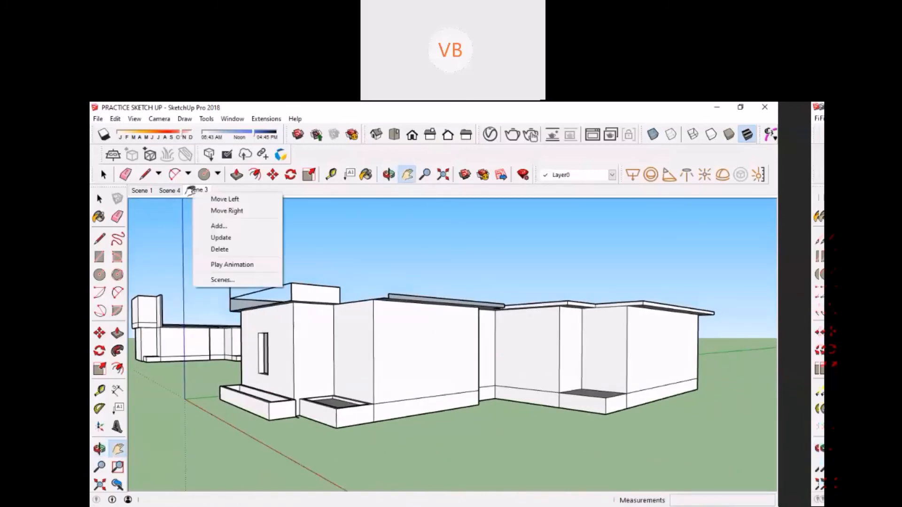
click(220, 237)
Orbit away and recall Scene 3 to check its saved view, and bring the house's front back into view.
middle_drag(266, 370, 426, 377)
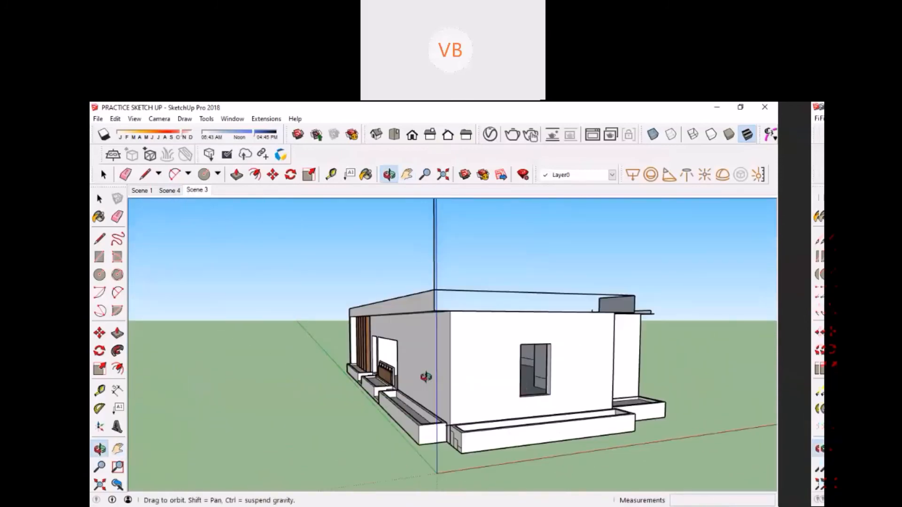
click(197, 190)
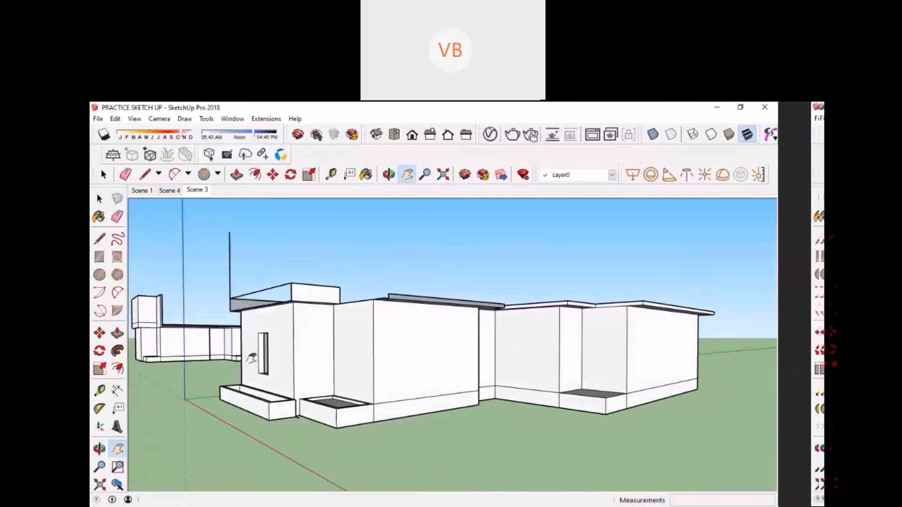
middle_drag(251, 358, 388, 362)
middle_drag(299, 365, 536, 365)
scroll(551, 366, up, 2)
drag(542, 365, 463, 357)
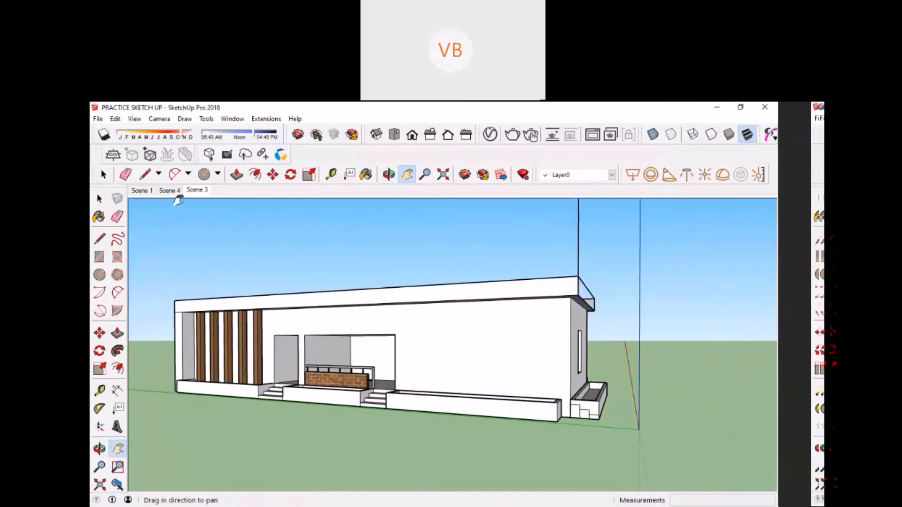
Delete Scene 3 and Scene 4, keeping only Scene 1.
right_click(198, 194)
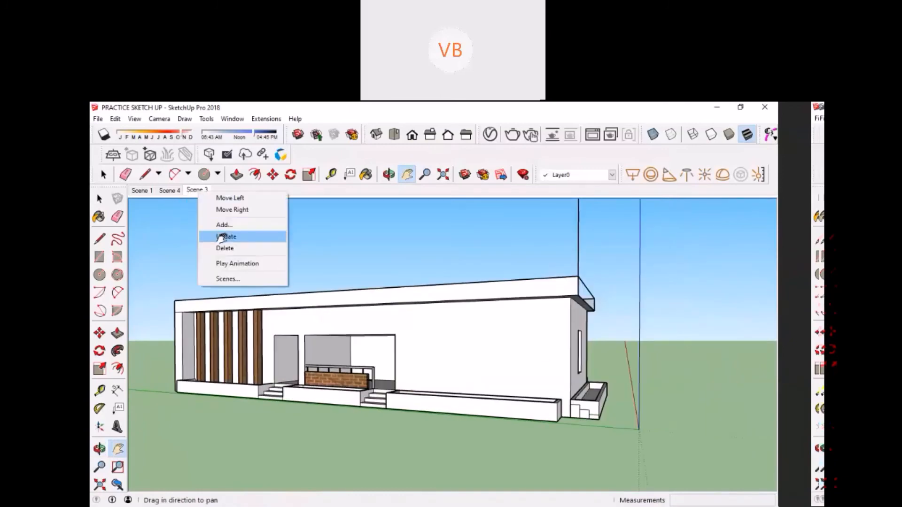
click(221, 245)
click(428, 331)
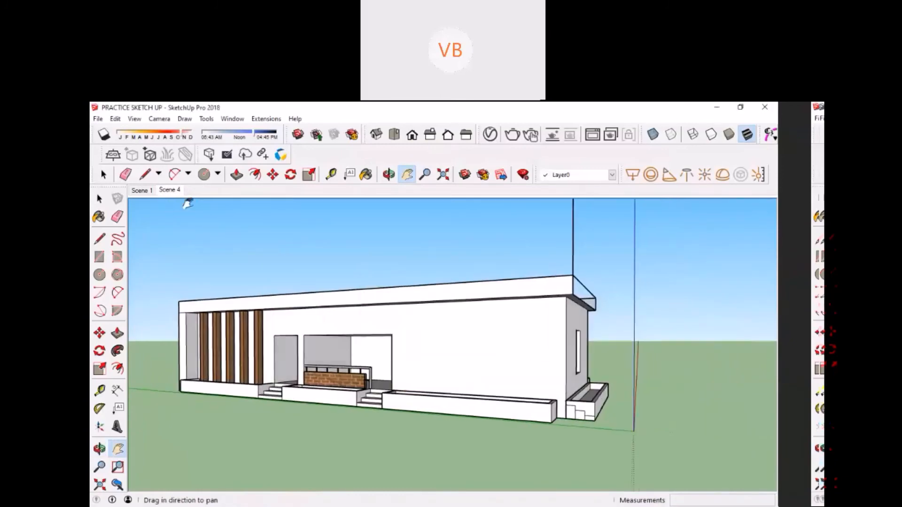
right_click(182, 193)
click(201, 248)
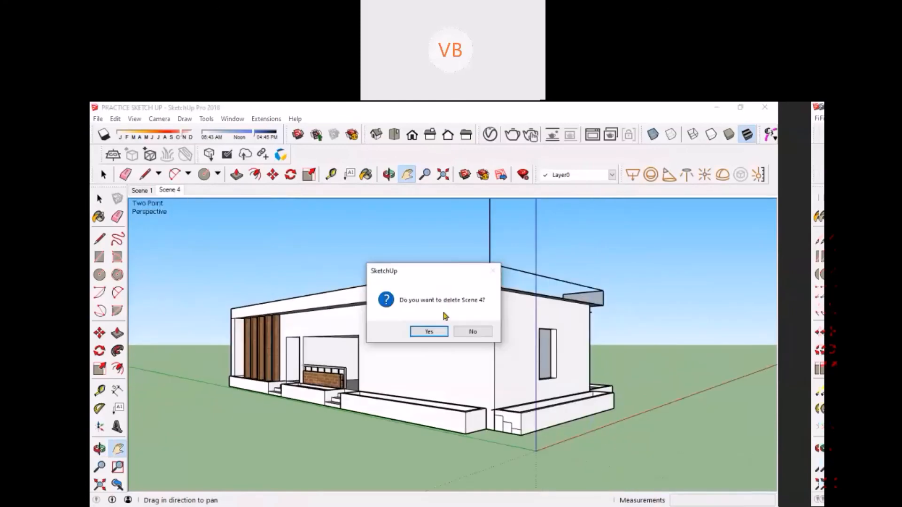
click(428, 332)
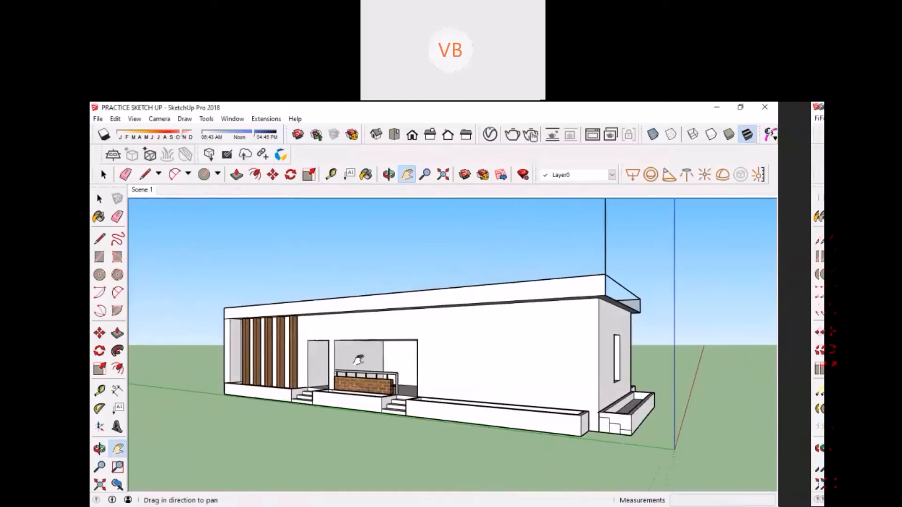
Frame the house's front façade a little closer and add it as Scene 2.
drag(523, 374, 509, 364)
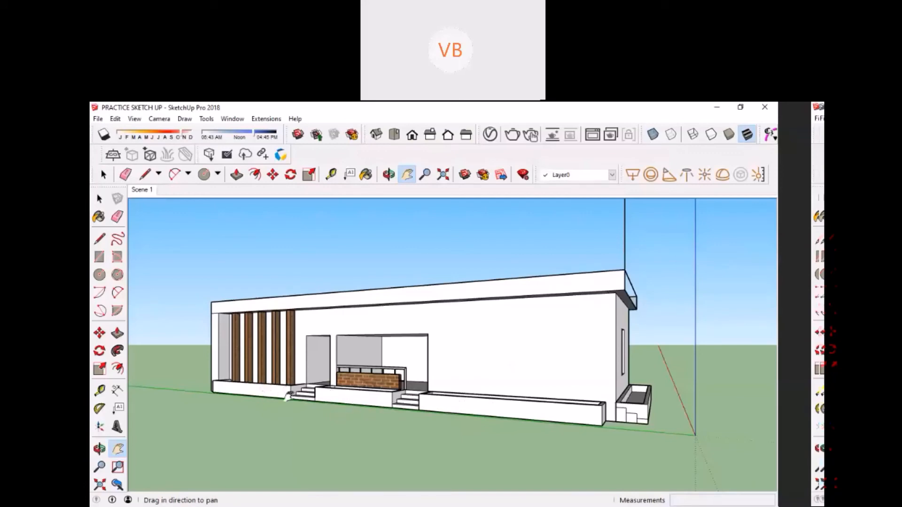
right_click(141, 190)
click(169, 224)
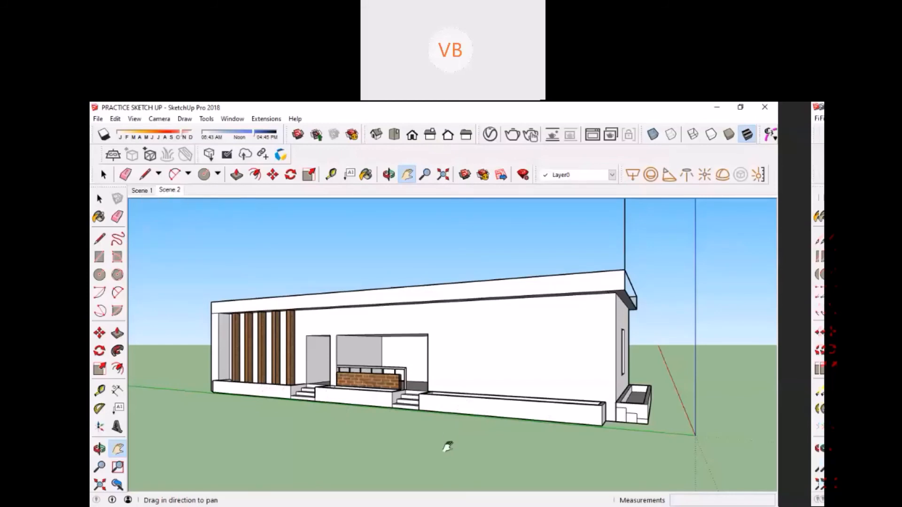
Select the long front planter, show the Default Tray with the layer list, and move it clear of the house front.
click(99, 199)
click(470, 403)
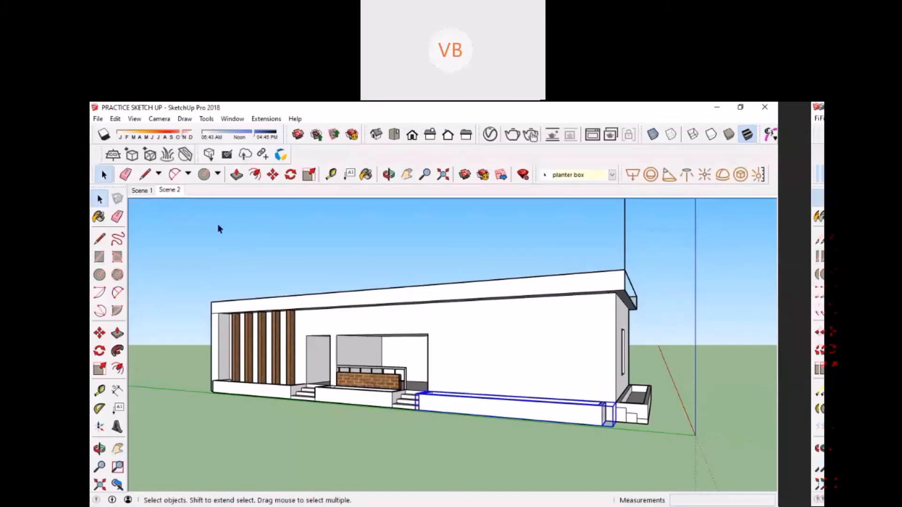
click(232, 119)
click(230, 118)
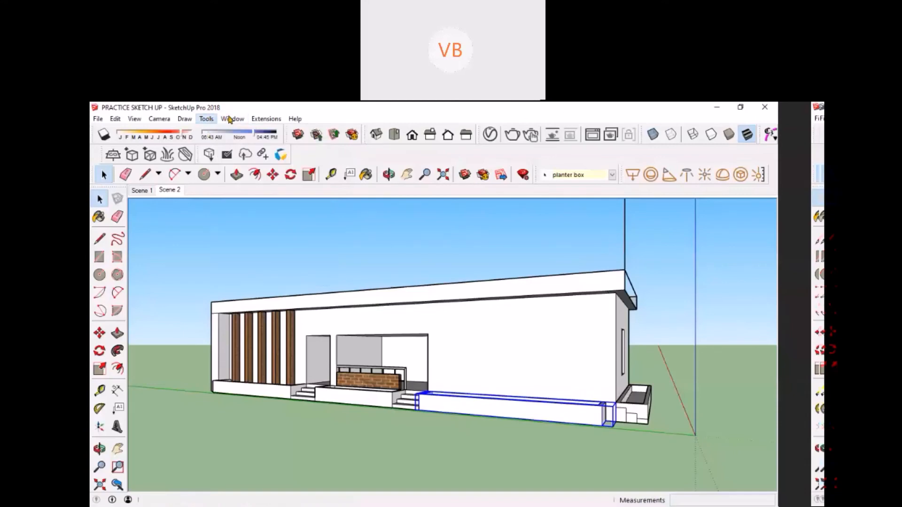
click(230, 120)
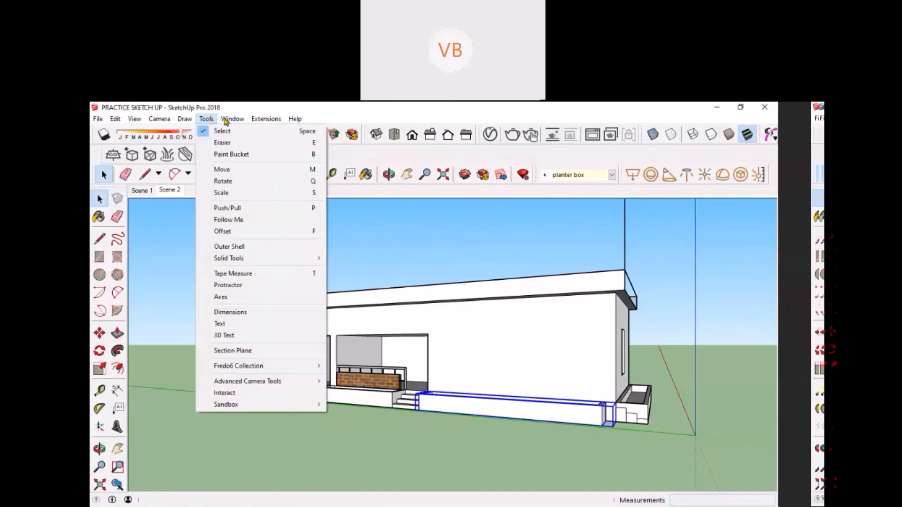
mouse_move(260, 133)
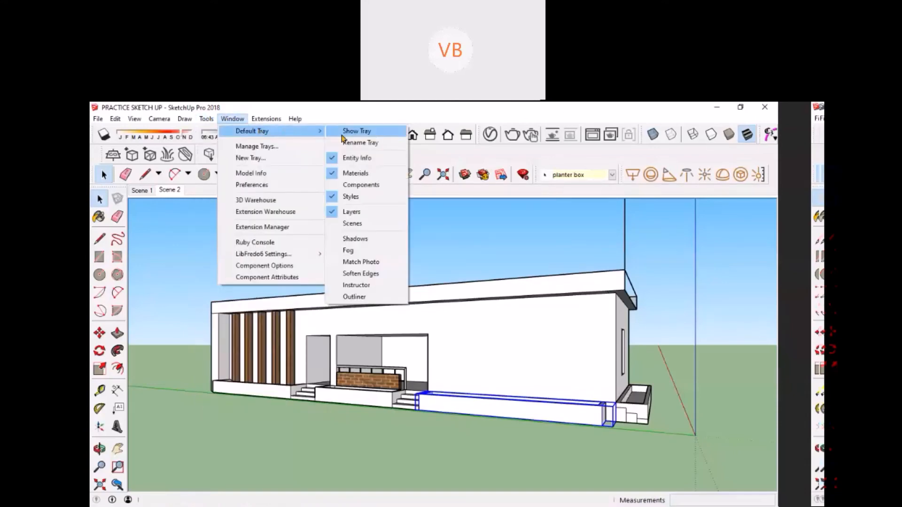
click(367, 216)
key(alt+w)
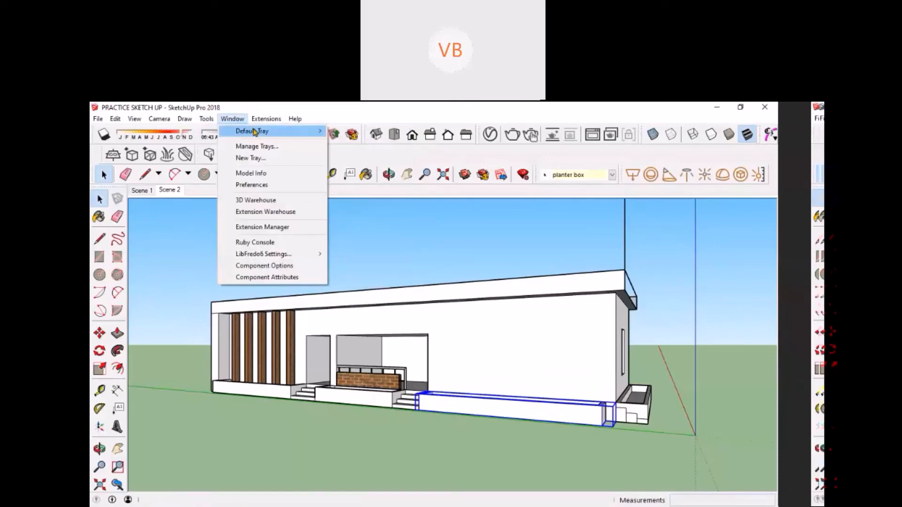
key(Right)
key(Down)
key(Down)
key(Down)
click(359, 215)
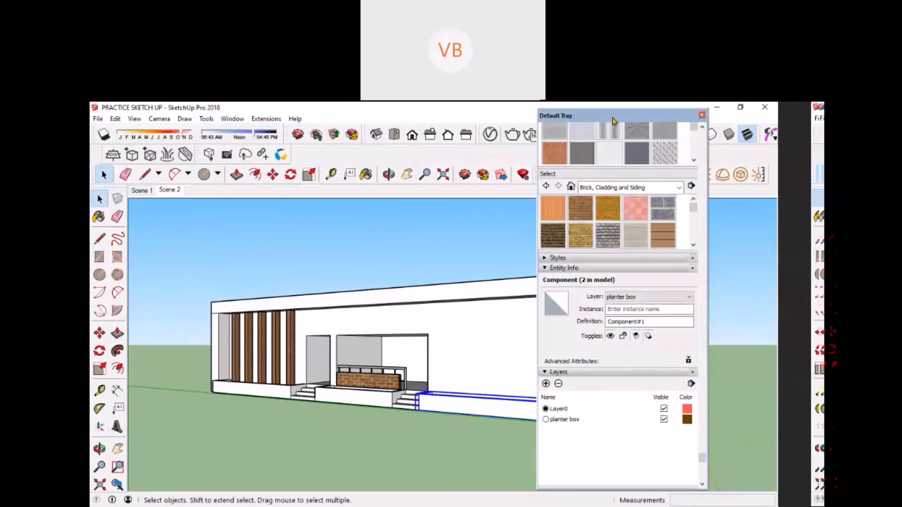
drag(613, 121, 692, 126)
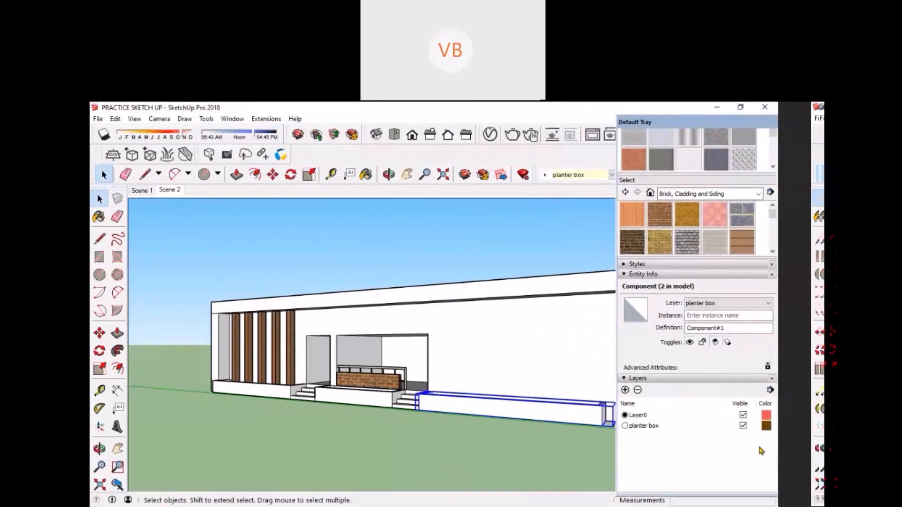
Hide the planter box layer and update Scene 2 with that layer visibility.
click(742, 426)
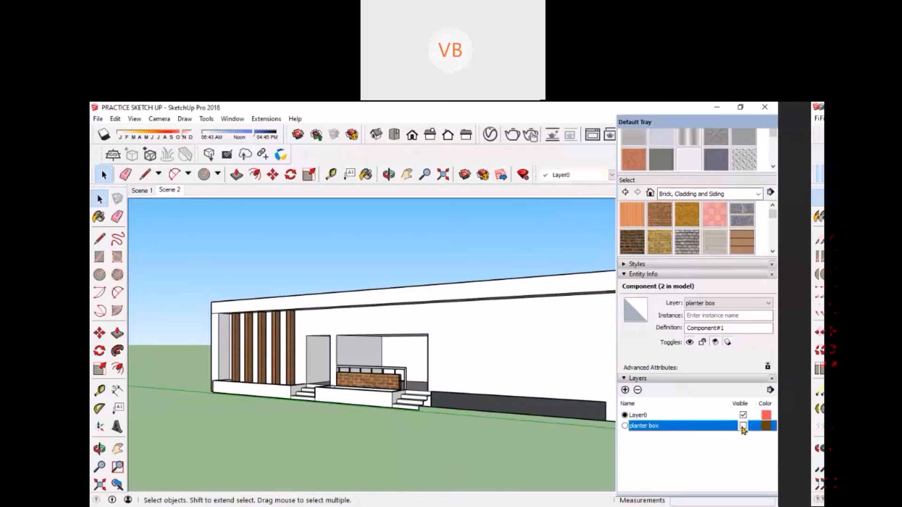
right_click(172, 190)
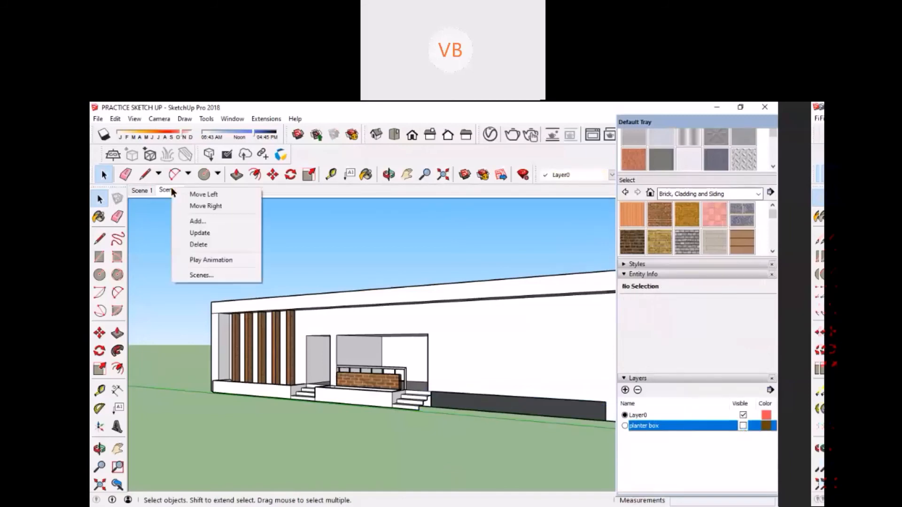
click(202, 233)
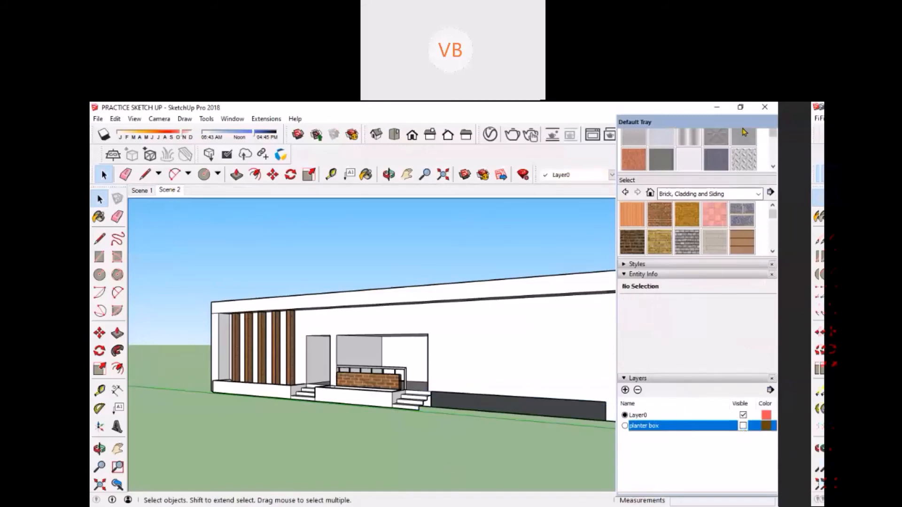
Close the Default Tray, and recall Scene 1 and Scene 2 to compare their planter visibility.
drag(744, 123, 488, 166)
click(487, 163)
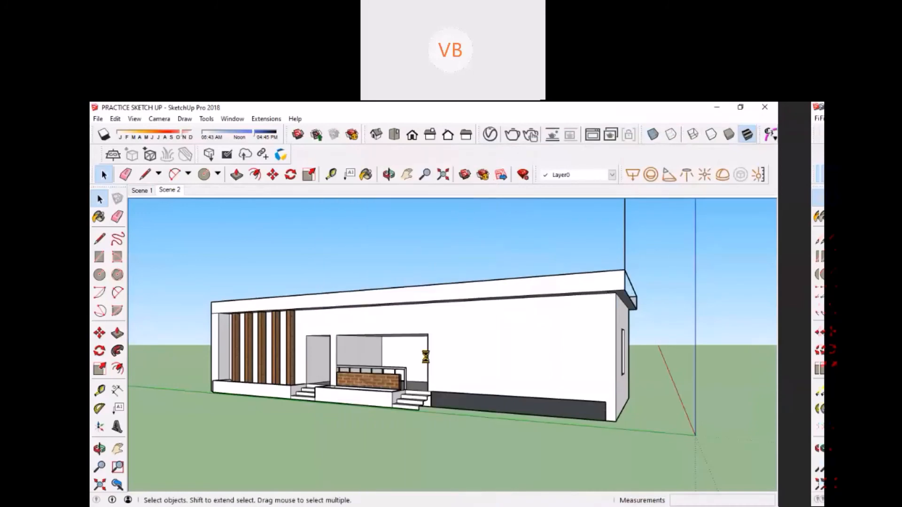
click(140, 190)
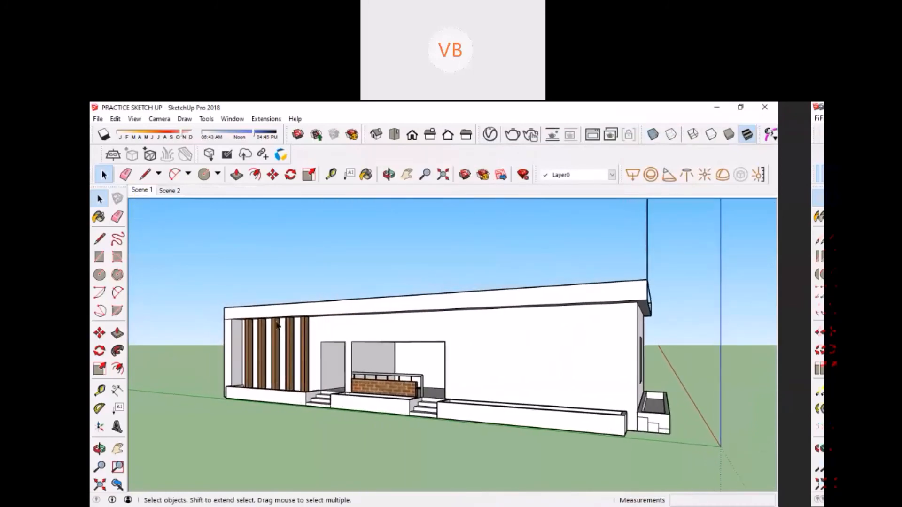
click(169, 190)
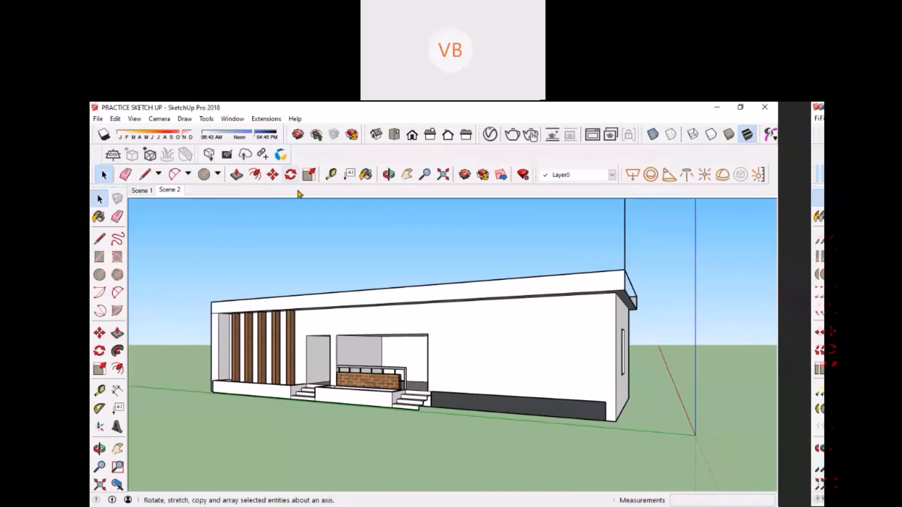
Position the camera on the ground in front of the house entrance and look around along the façade.
click(162, 120)
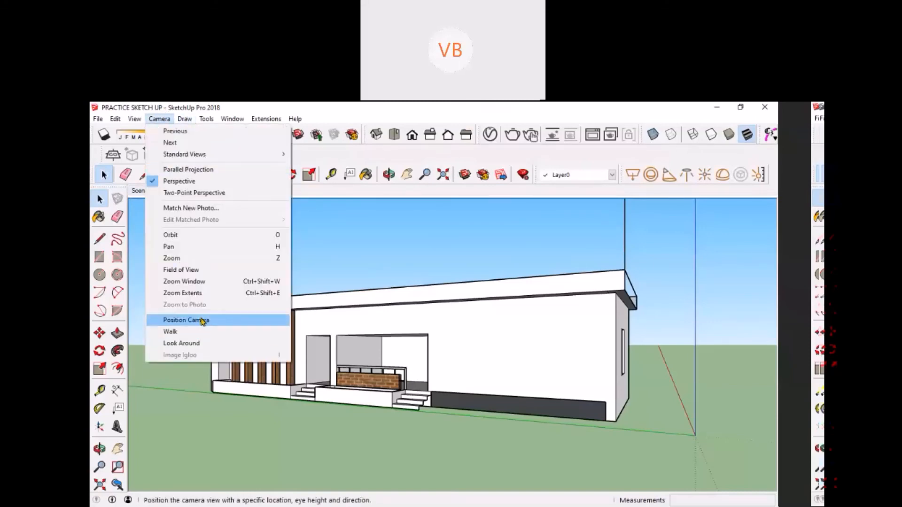
click(202, 320)
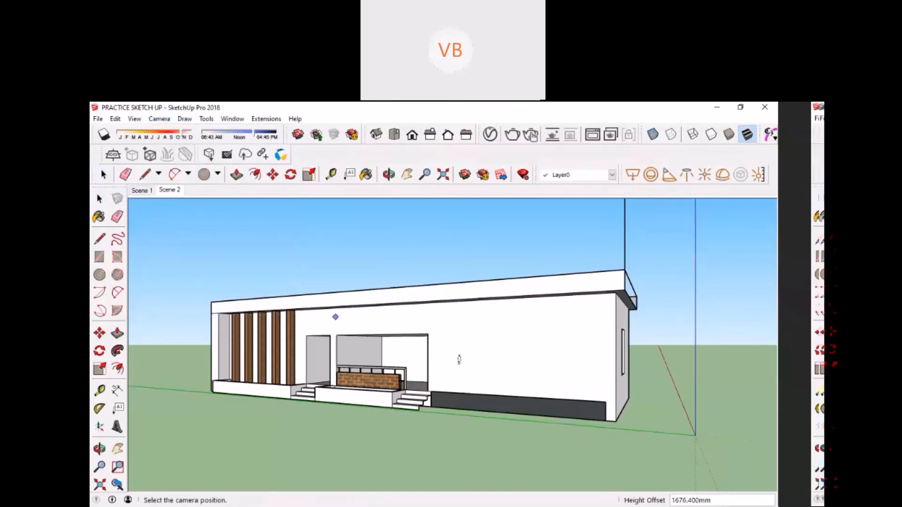
click(427, 477)
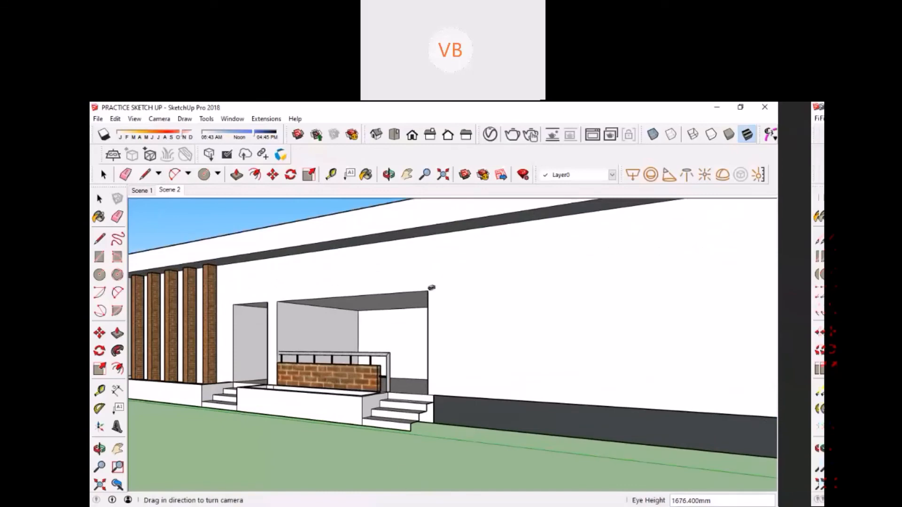
drag(430, 292, 246, 299)
drag(427, 307, 451, 304)
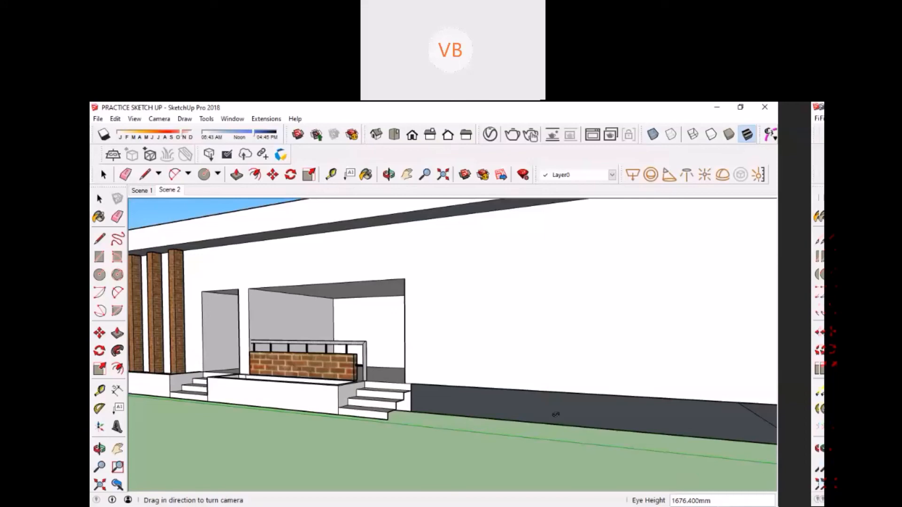
Set the camera's eye height to 1500 mm and look around at the wood slats and entrance.
text(1500)
key(Return)
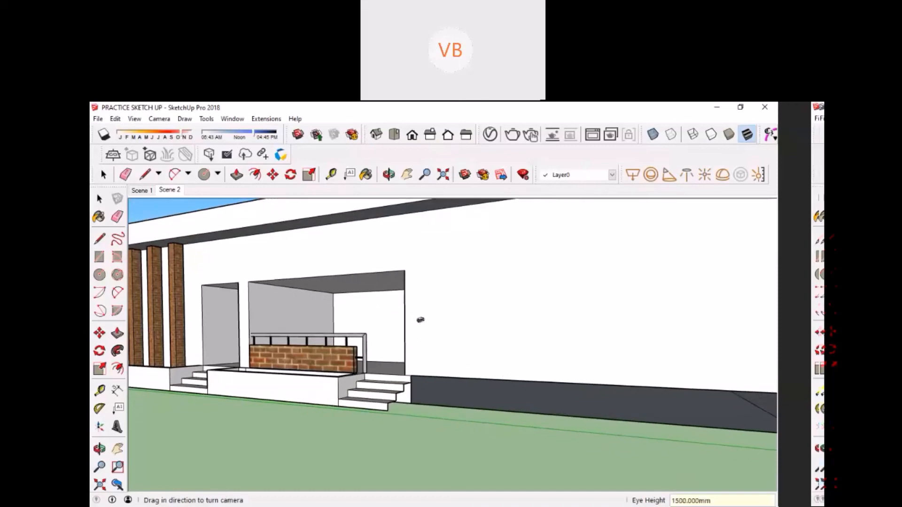
drag(420, 319, 400, 291)
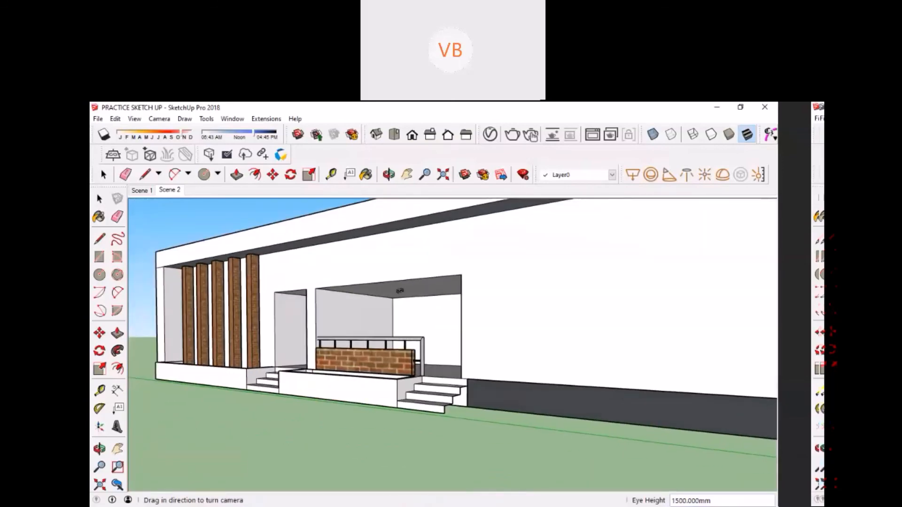
Try an eye height of 3000 mm and tilt the camera slightly upward.
text(3000)
key(Return)
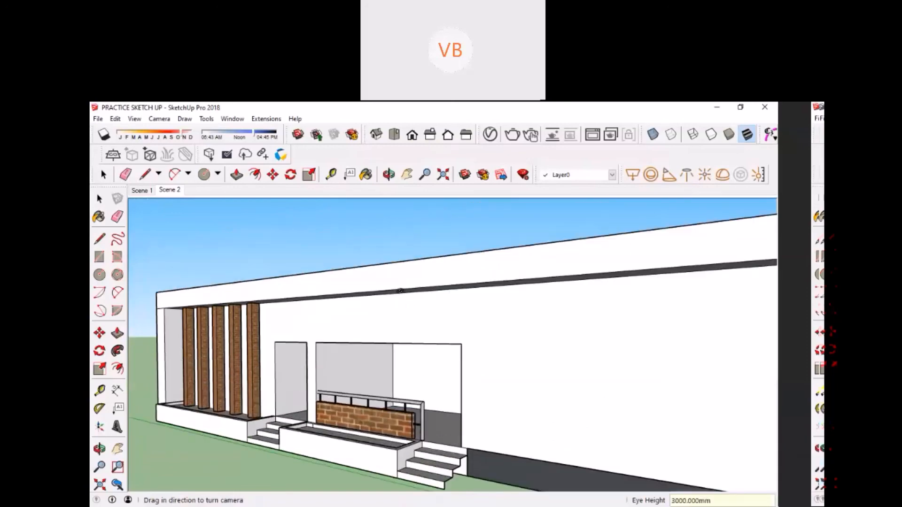
mouse_move(400, 291)
mouse_down()
mouse_move(457, 300)
mouse_move(328, 387)
mouse_move(401, 275)
mouse_up()
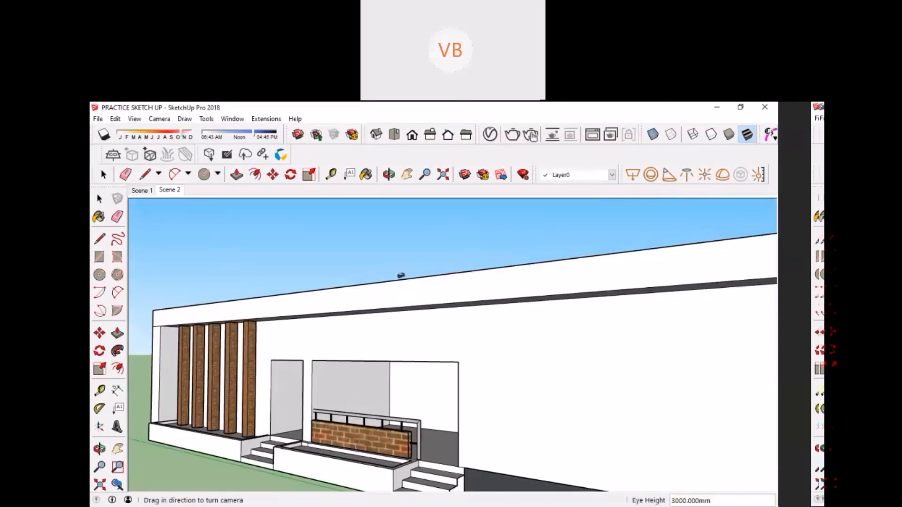
Return the eye height to 1500 mm and turn the camera along the front façade.
text(1500)
key(Return)
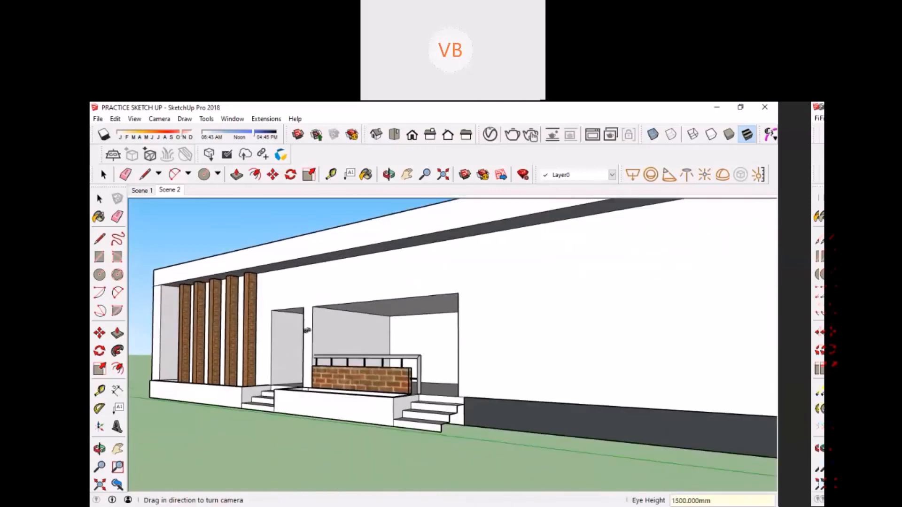
drag(307, 331, 247, 280)
Turn off the profile edge style to compare line thickness, and turn it back on.
click(159, 119)
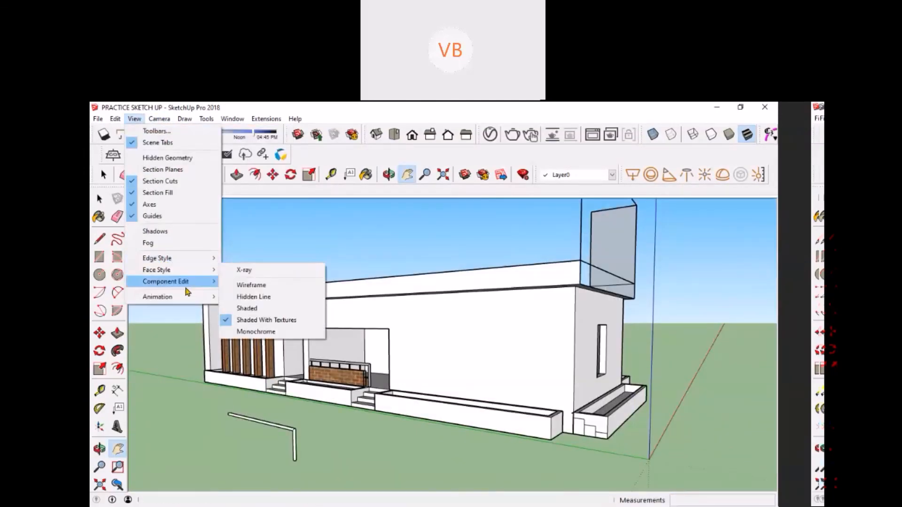
mouse_move(187, 283)
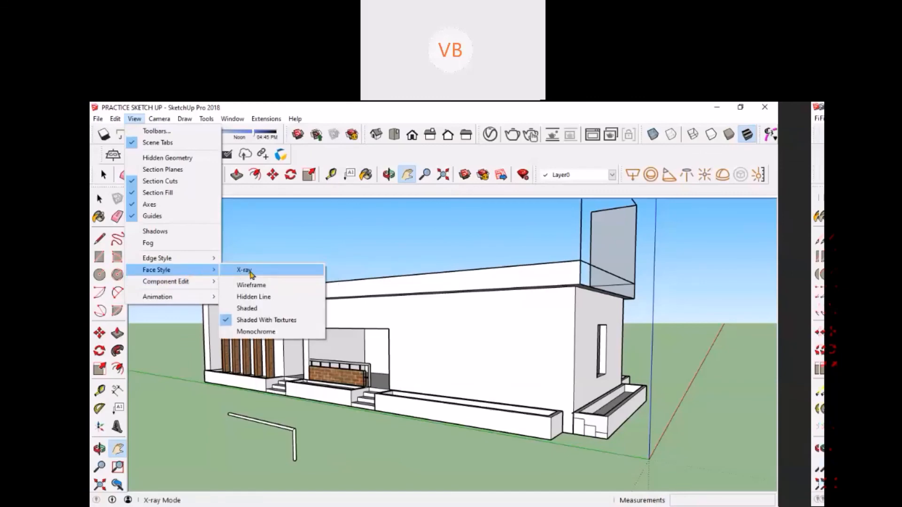
mouse_move(184, 259)
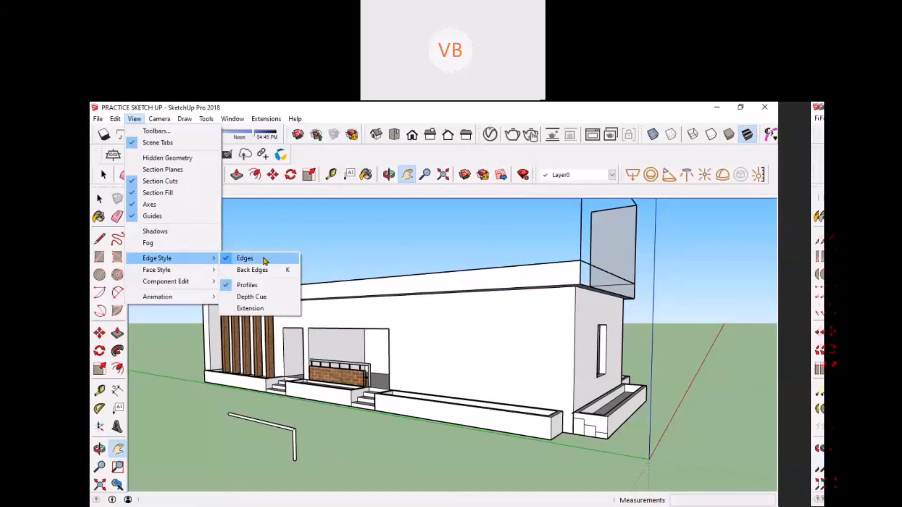
click(228, 286)
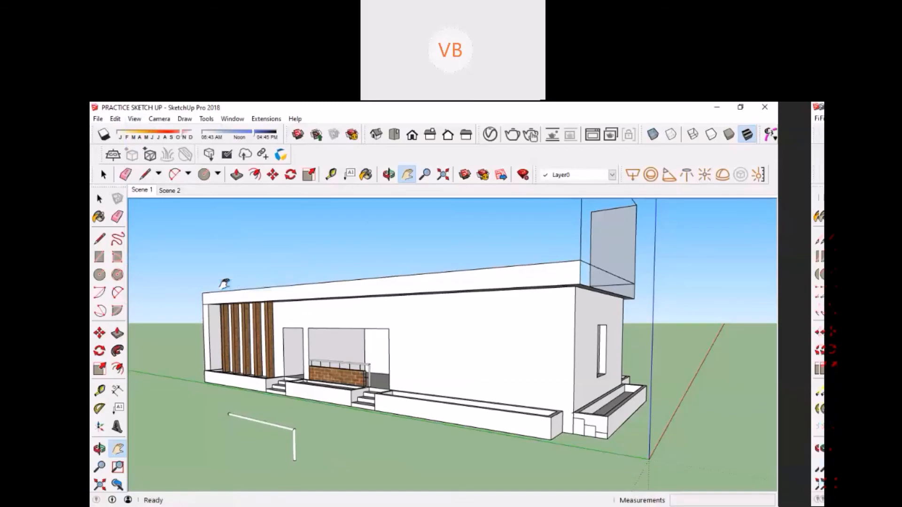
click(134, 119)
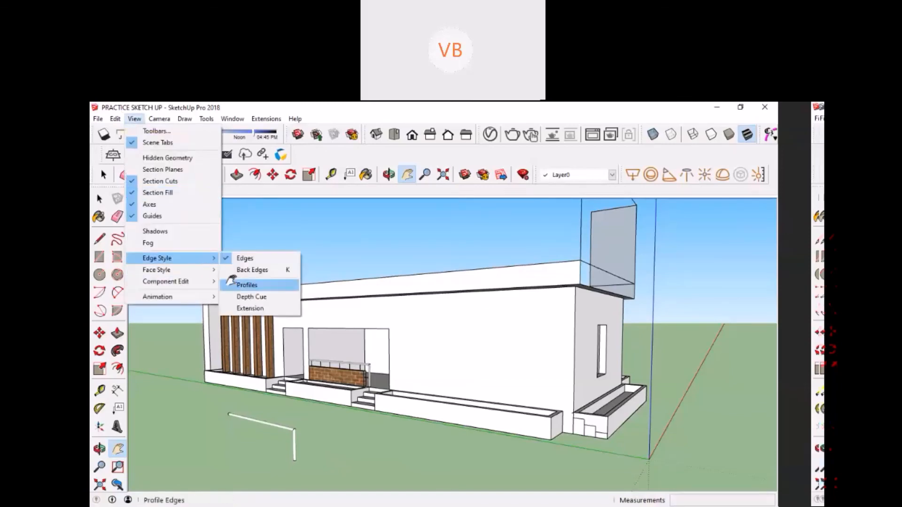
click(233, 284)
Turn on the back edges and depth cue edge styles for the house model.
click(159, 119)
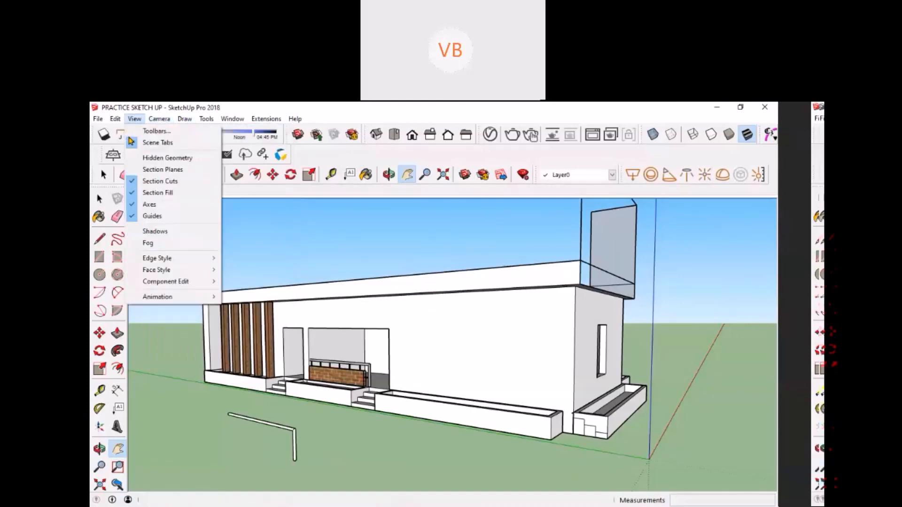
mouse_move(188, 261)
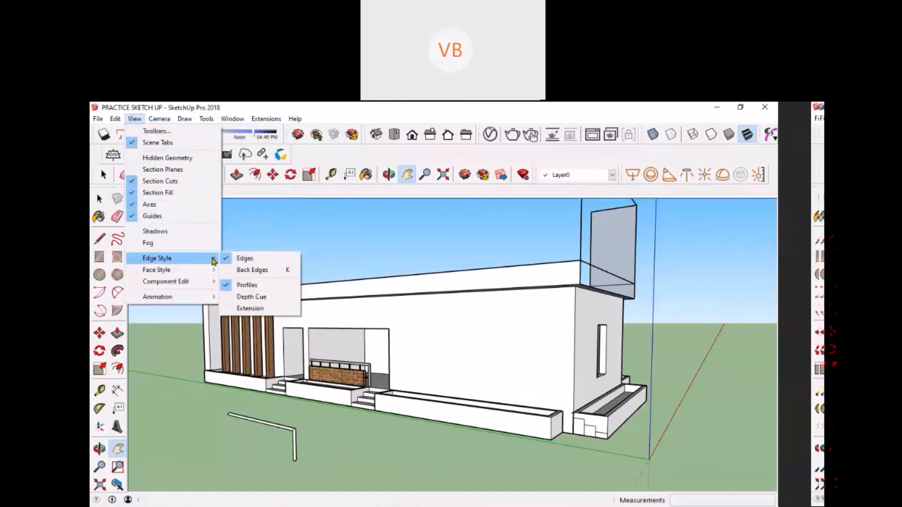
click(244, 270)
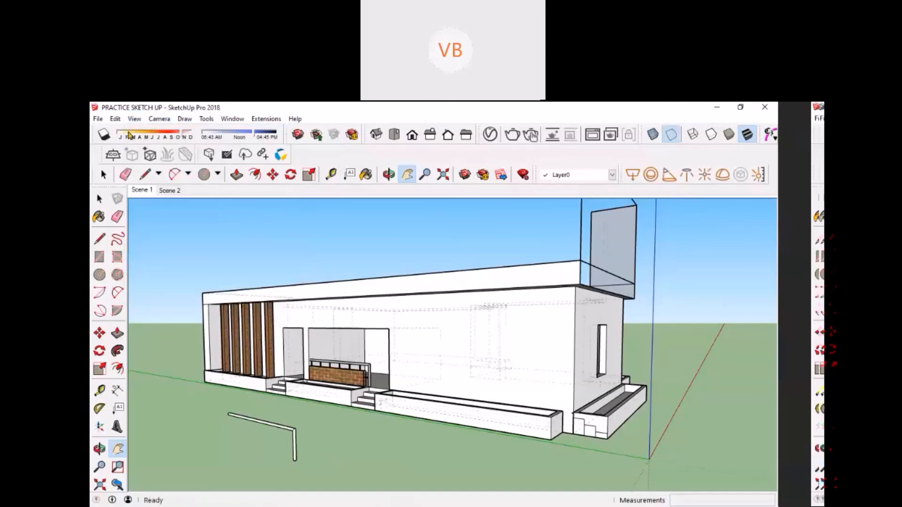
click(134, 119)
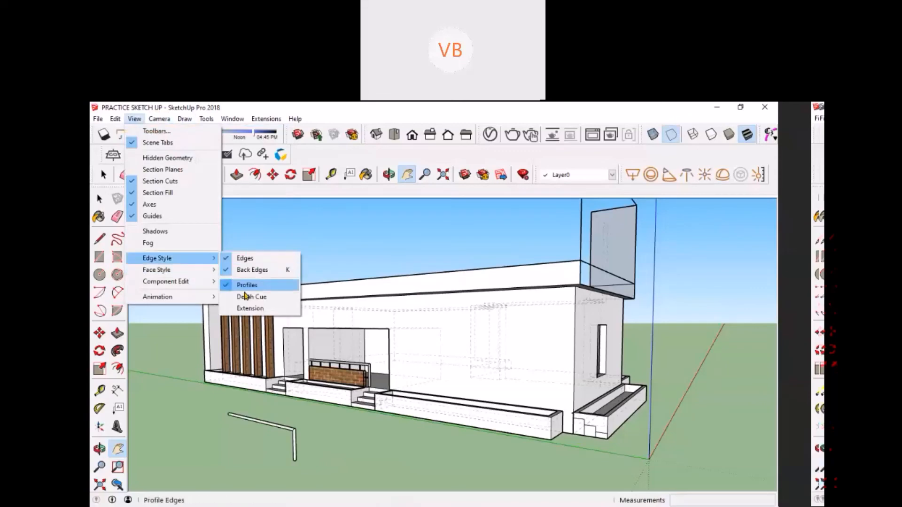
click(248, 283)
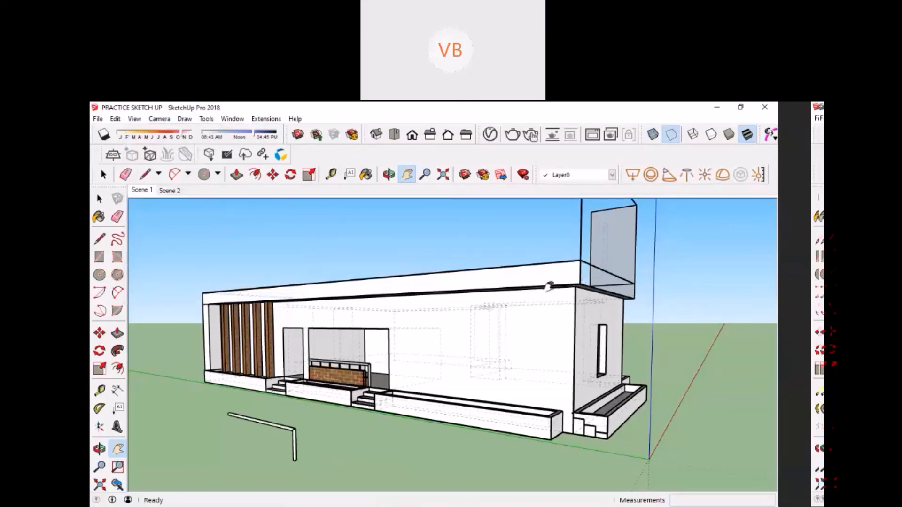
Turn on the extension edge style for the whole house view, and turn it back off.
click(134, 119)
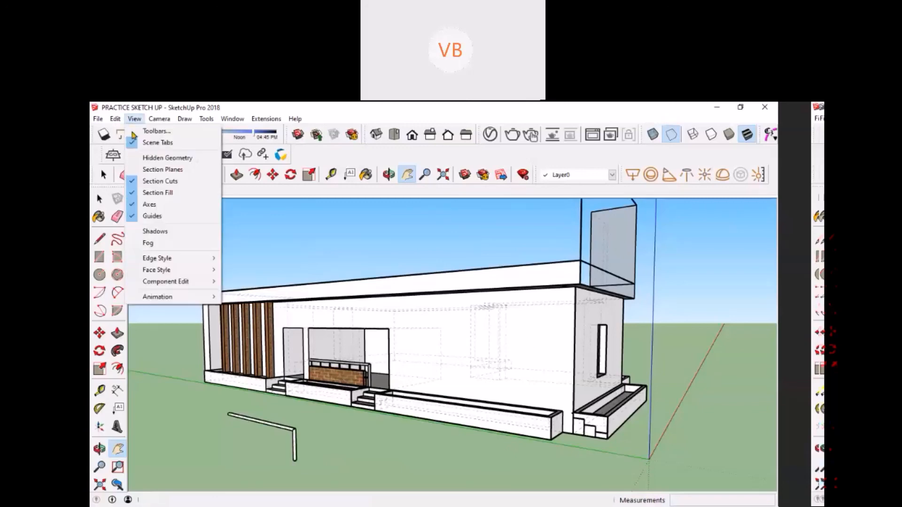
mouse_move(200, 261)
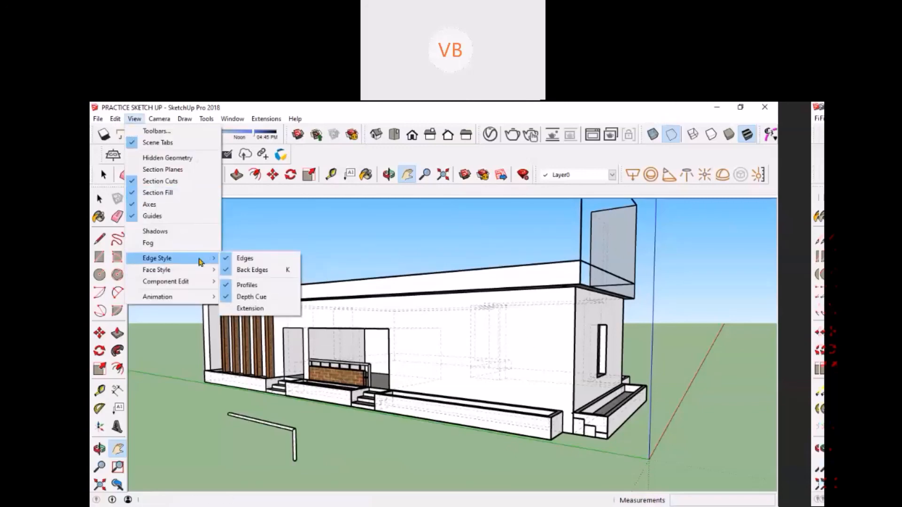
click(255, 309)
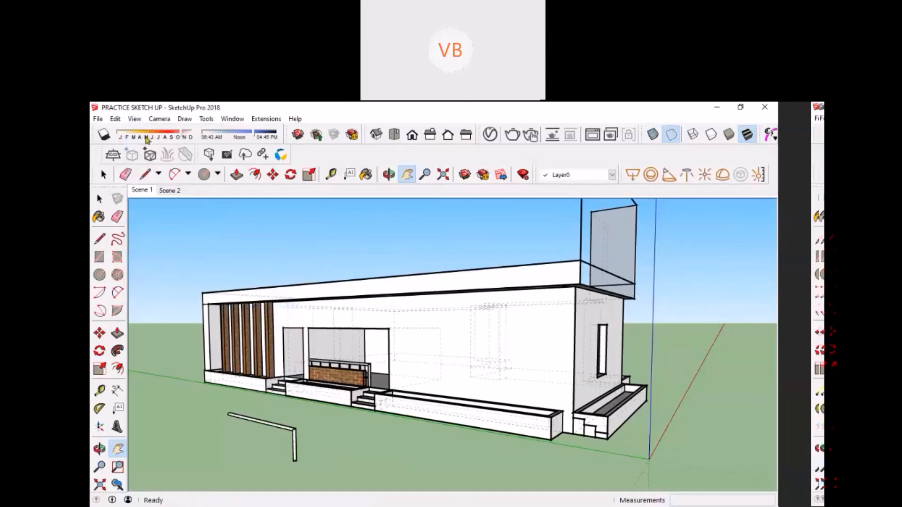
click(154, 120)
mouse_move(129, 123)
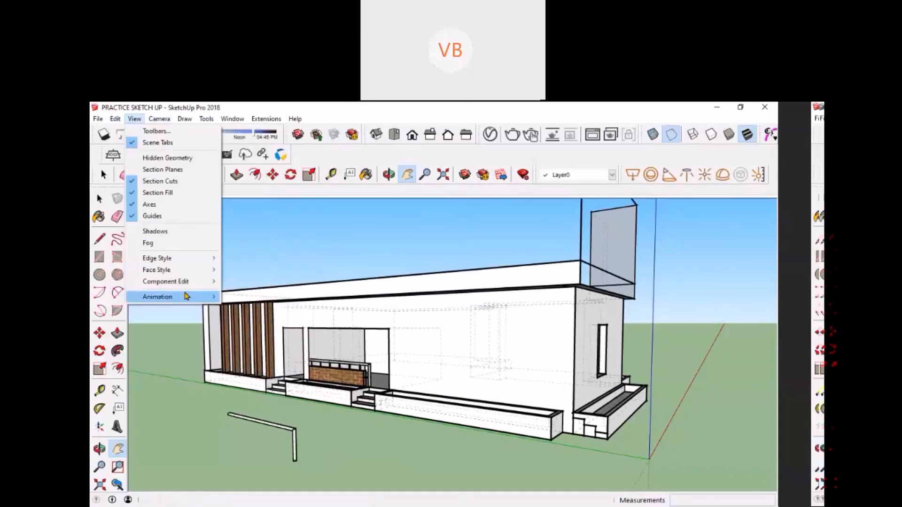
mouse_move(204, 268)
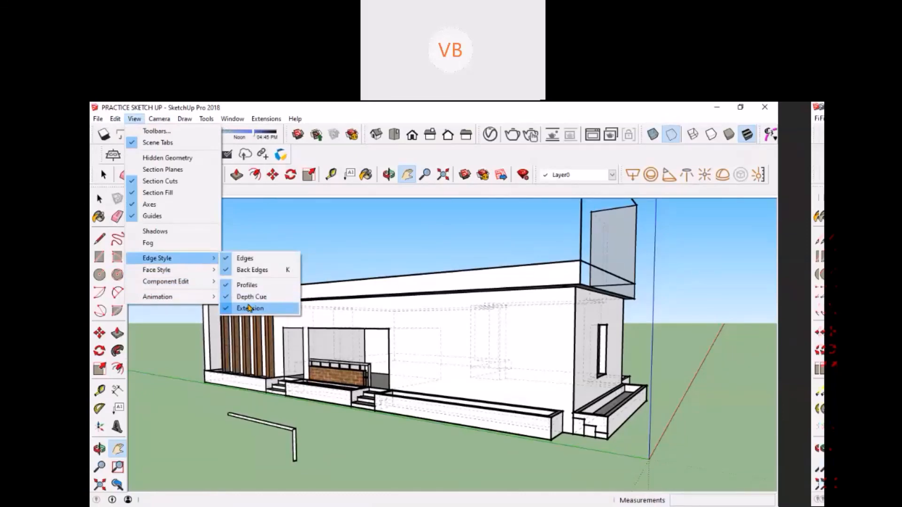
click(245, 306)
Compare the extension edge style on and off at the overhanging roof corner.
click(159, 119)
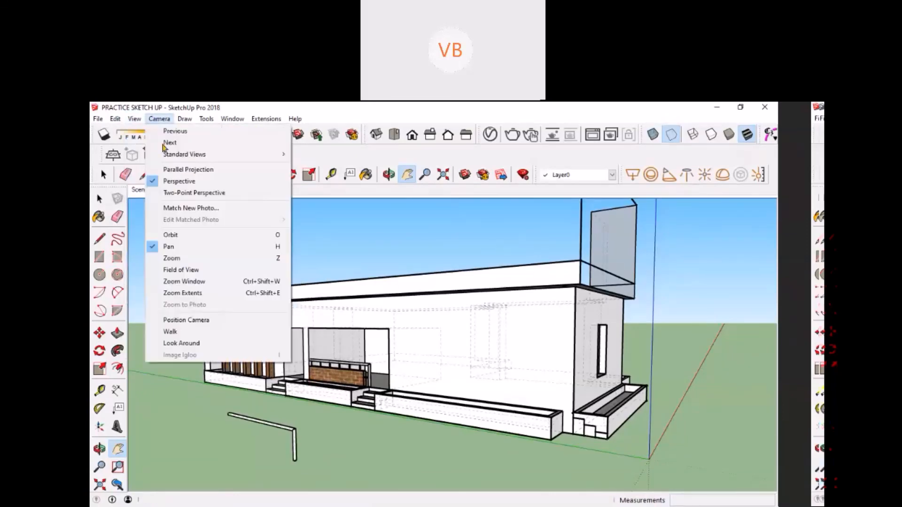
click(532, 235)
scroll(626, 299, up, 3)
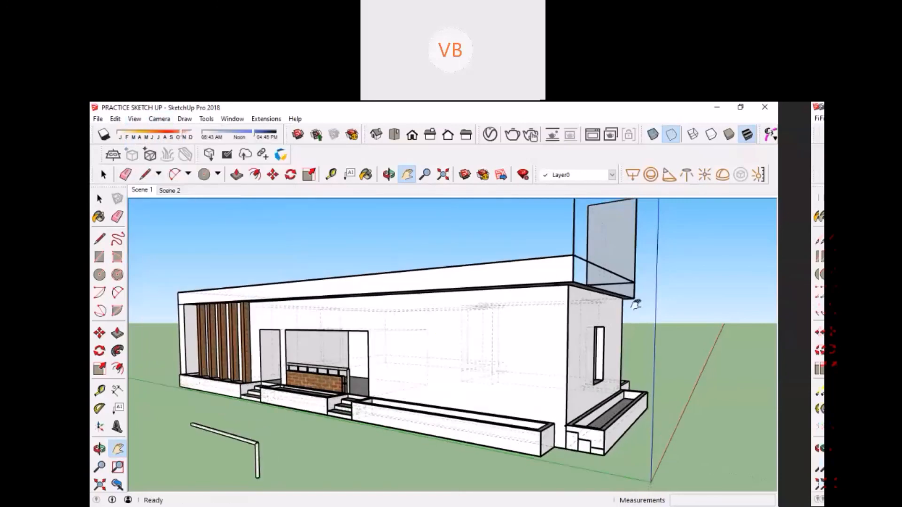
scroll(627, 299, up, 5)
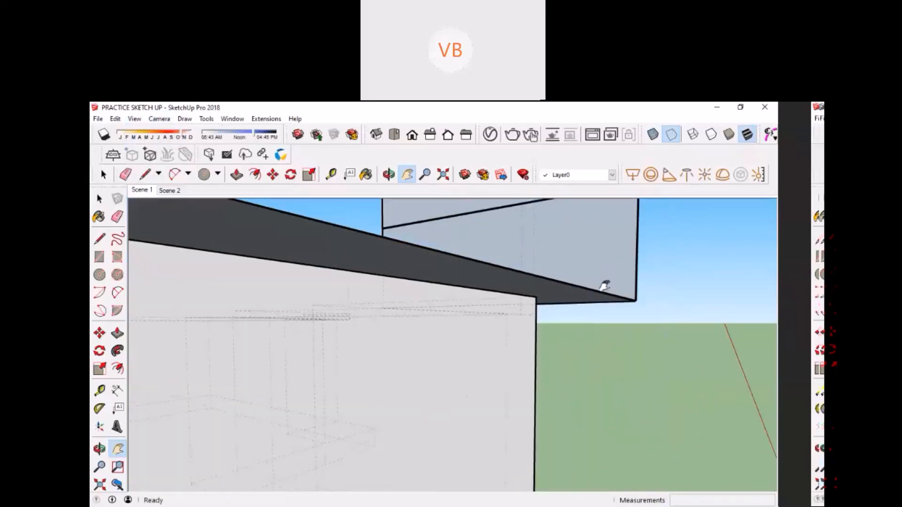
drag(595, 276, 495, 288)
middle_drag(495, 288, 510, 244)
click(134, 119)
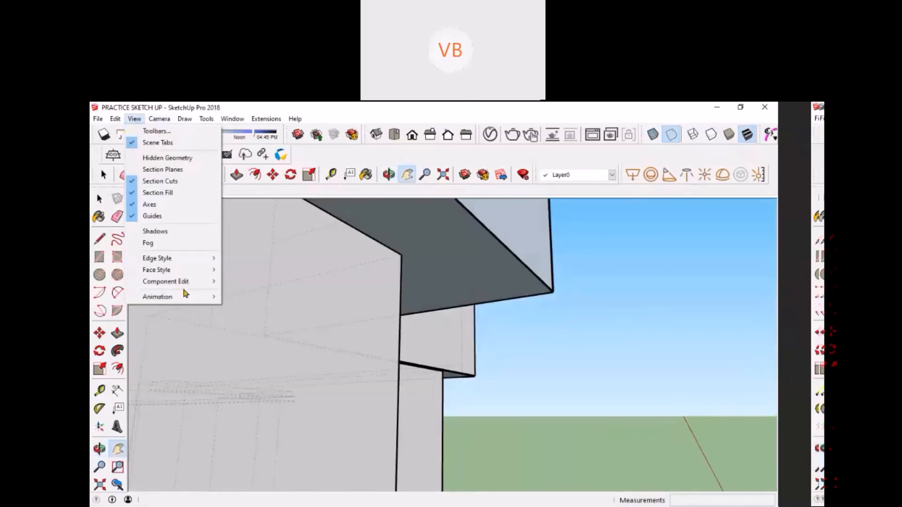
mouse_move(206, 276)
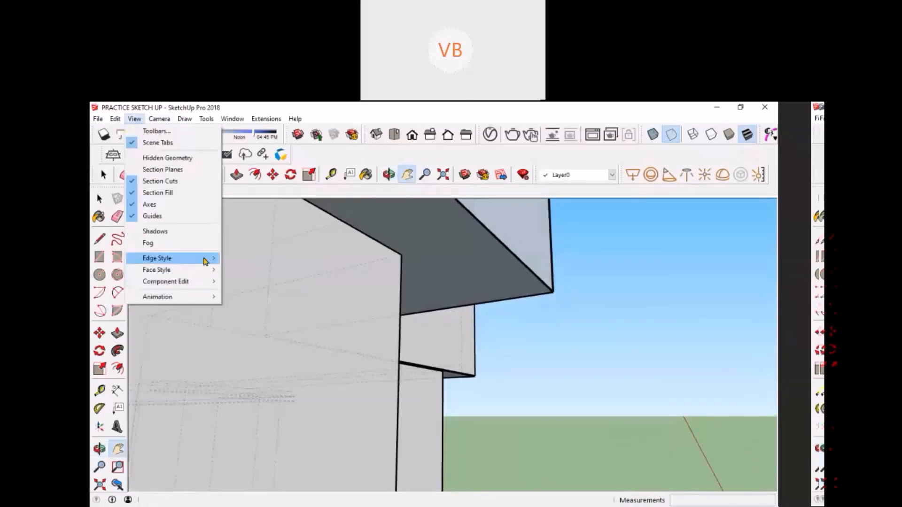
mouse_move(206, 259)
click(248, 306)
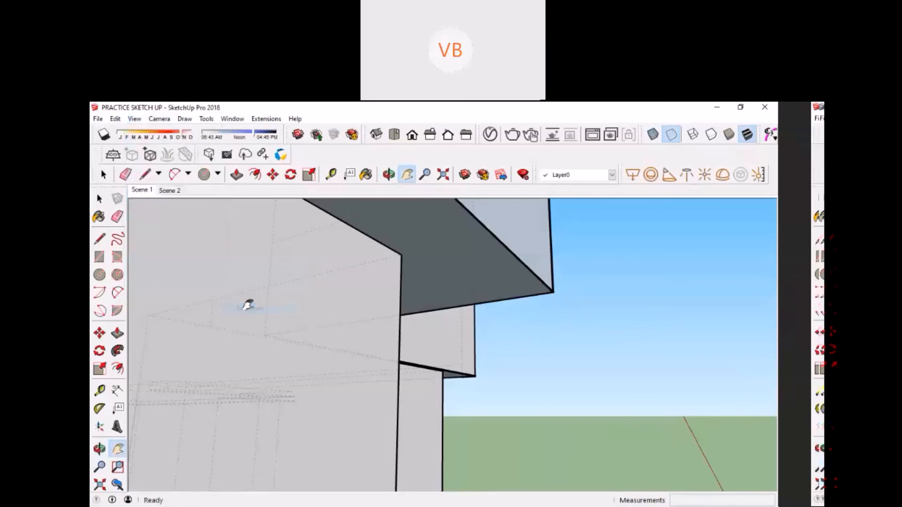
click(135, 119)
mouse_move(199, 258)
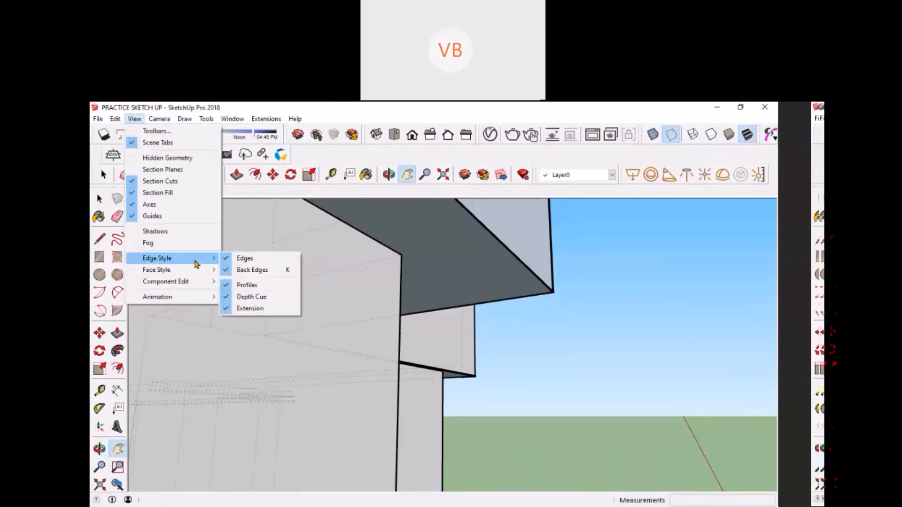
click(258, 308)
Turn off the depth cue and back edges edge styles, leaving profiles on.
click(136, 118)
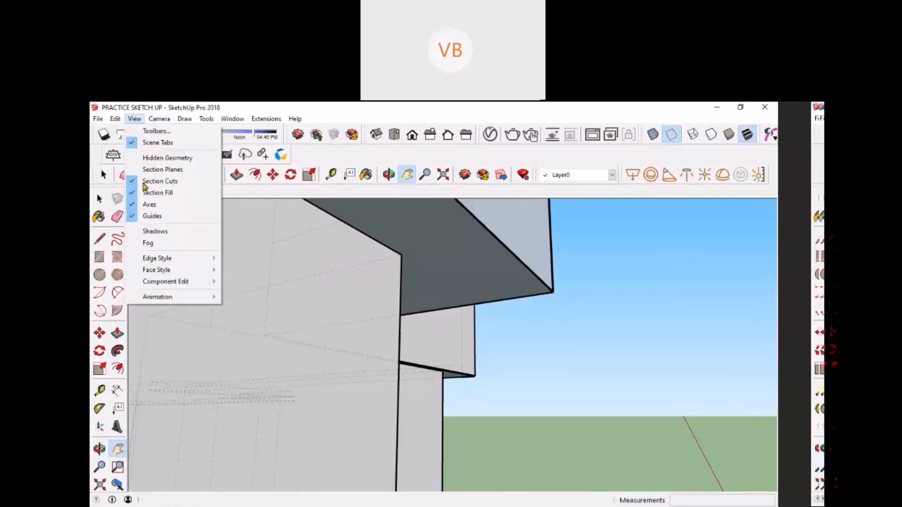
mouse_move(207, 259)
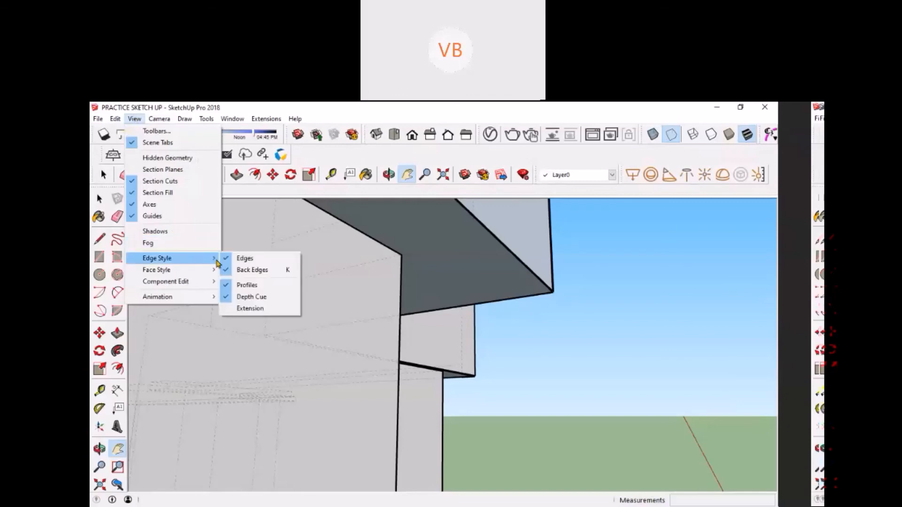
click(240, 297)
click(159, 119)
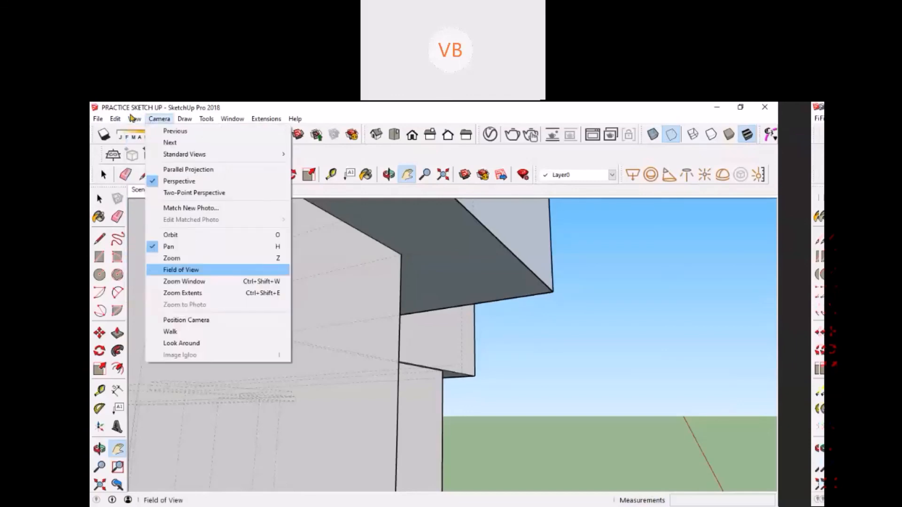
mouse_move(135, 119)
mouse_move(191, 262)
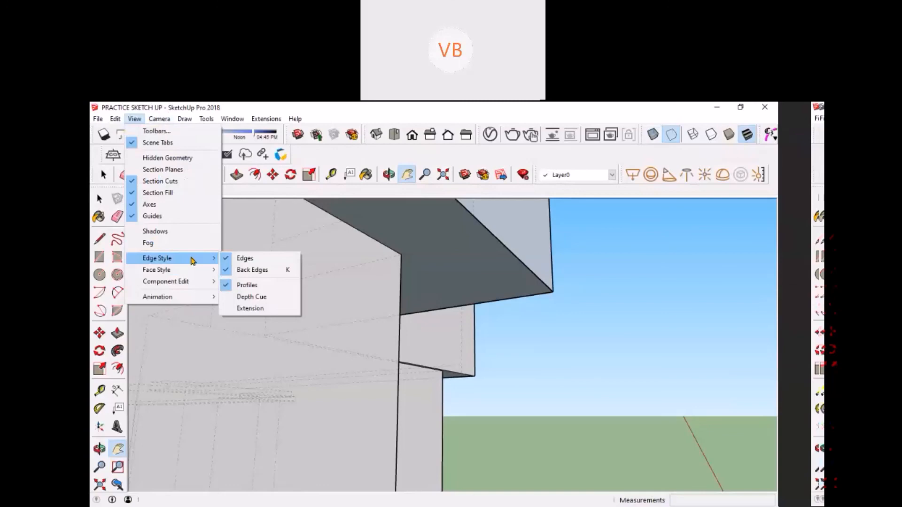
click(239, 270)
click(159, 119)
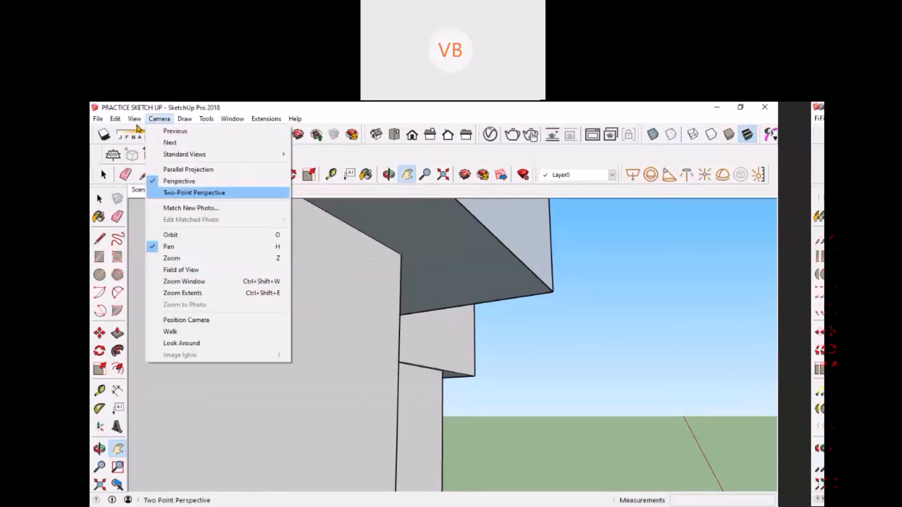
mouse_move(135, 121)
click(567, 331)
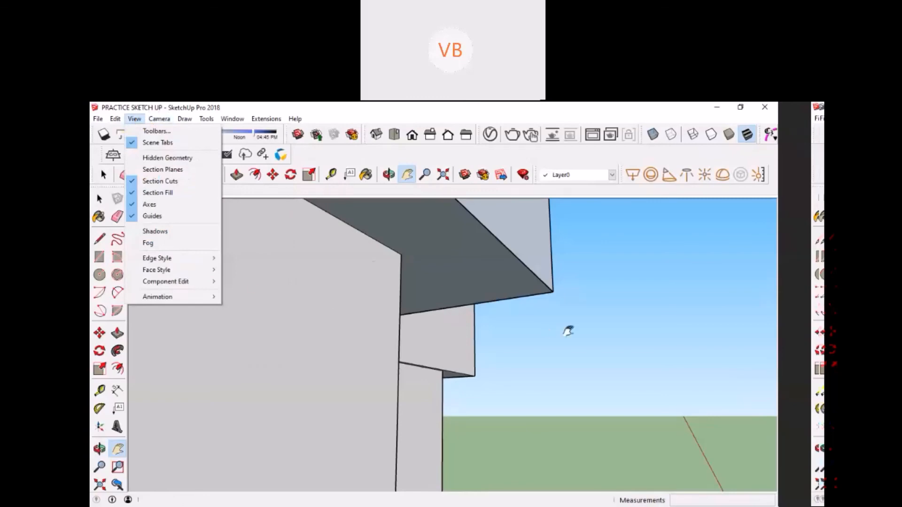
Show the front façade with wood slats and brick planter in X-ray face style, and turn X-ray back off.
scroll(463, 329, down, 4)
scroll(371, 270, down, 6)
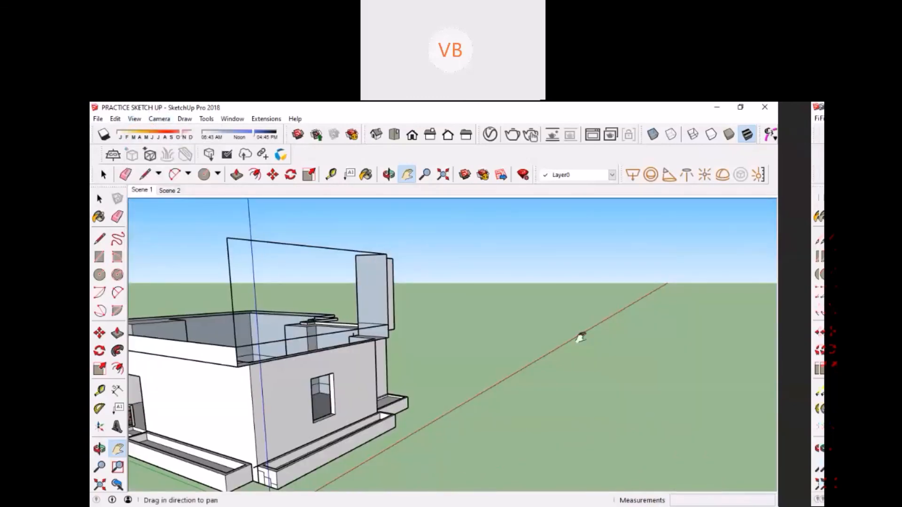
middle_drag(581, 337, 301, 380)
scroll(371, 366, up, 1)
scroll(302, 343, up, 1)
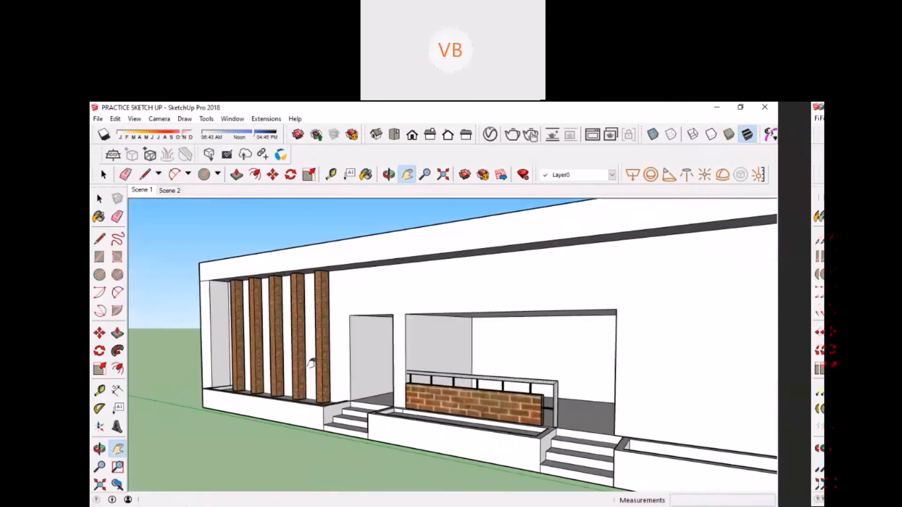
scroll(312, 363, down, 2)
click(160, 119)
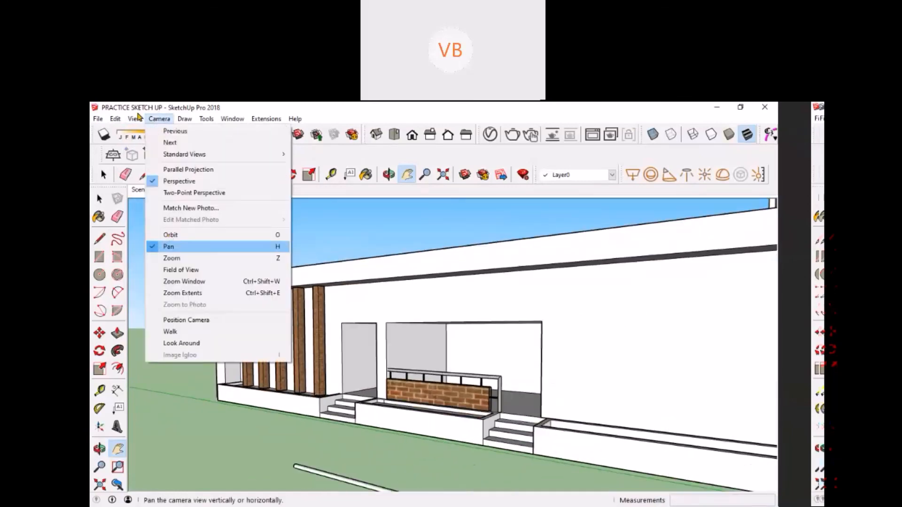
mouse_move(137, 119)
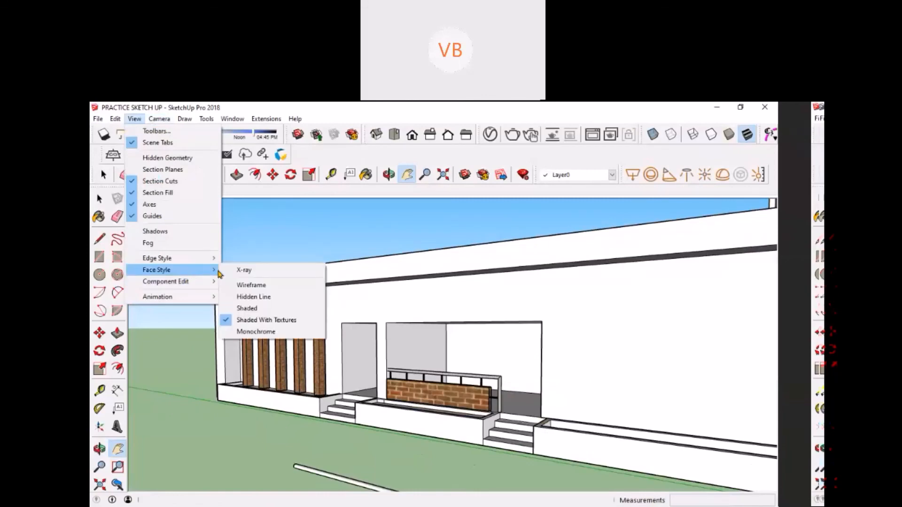
click(238, 270)
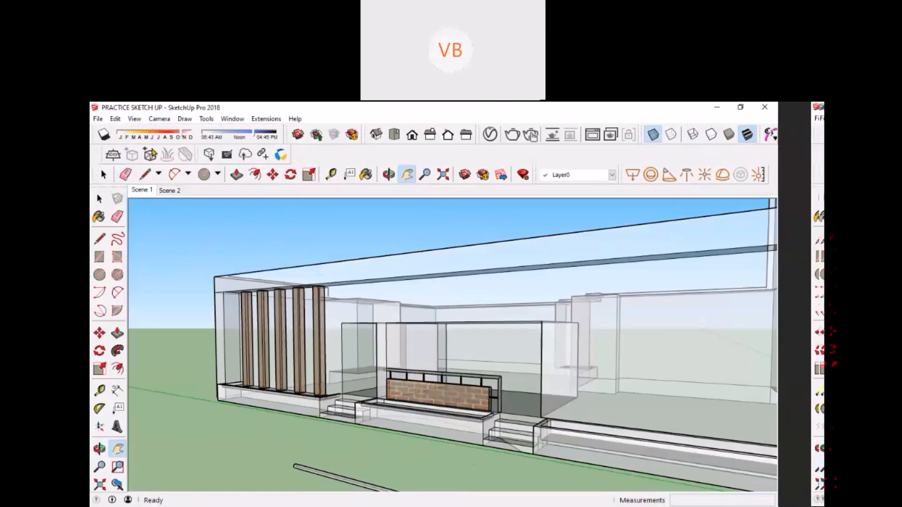
click(159, 119)
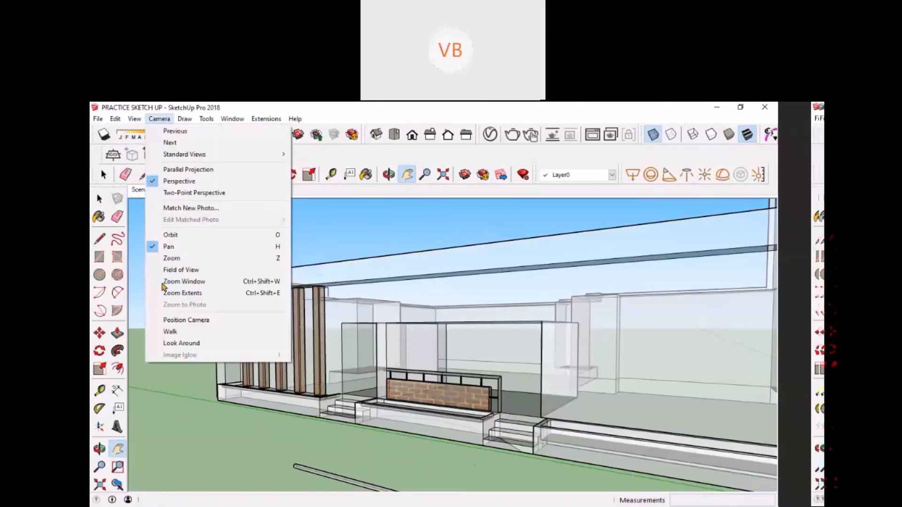
click(135, 119)
mouse_move(181, 274)
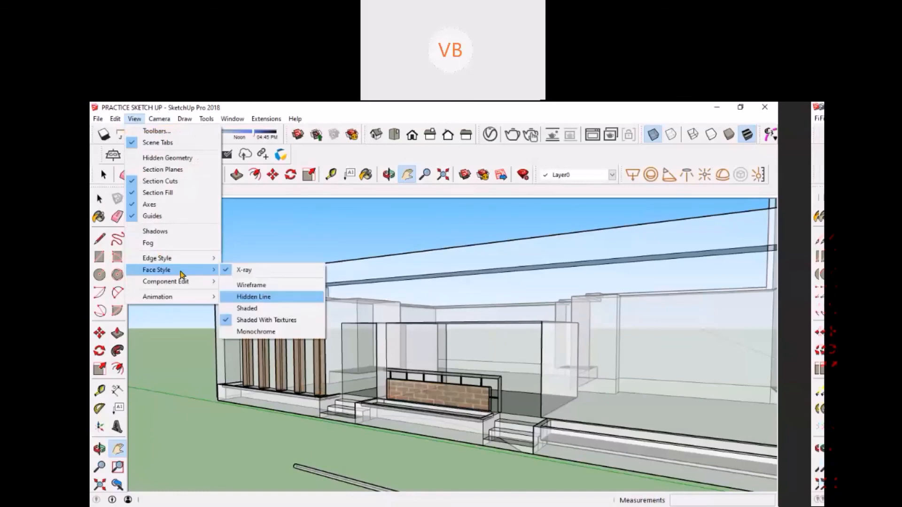
click(250, 270)
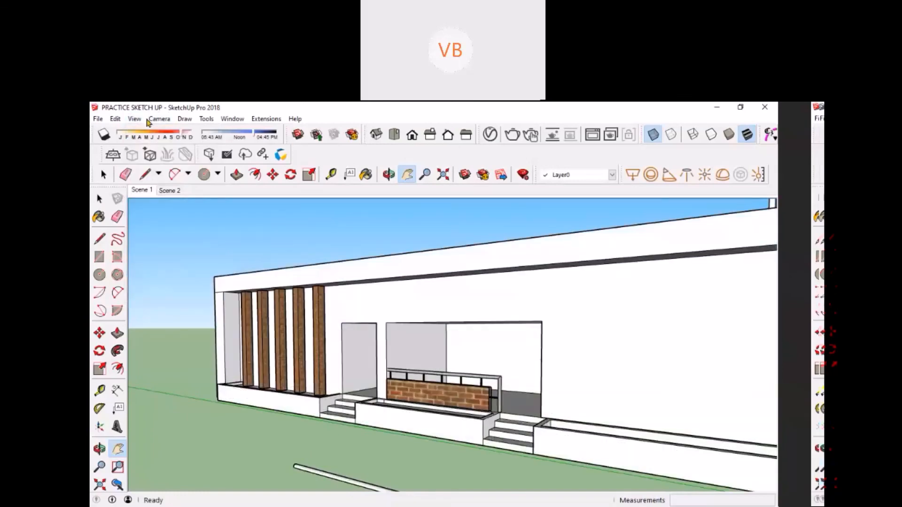
Display the house model in the Wireframe face style.
click(159, 119)
mouse_move(135, 119)
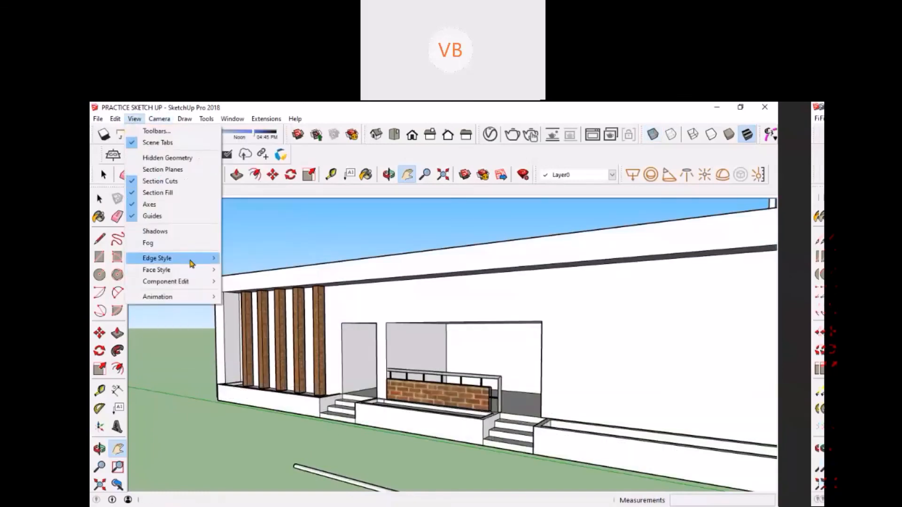
mouse_move(201, 272)
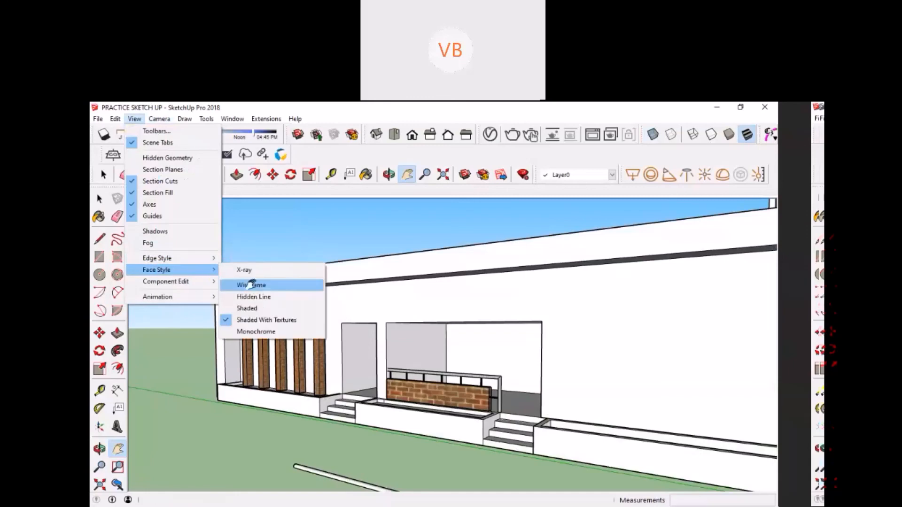
click(252, 286)
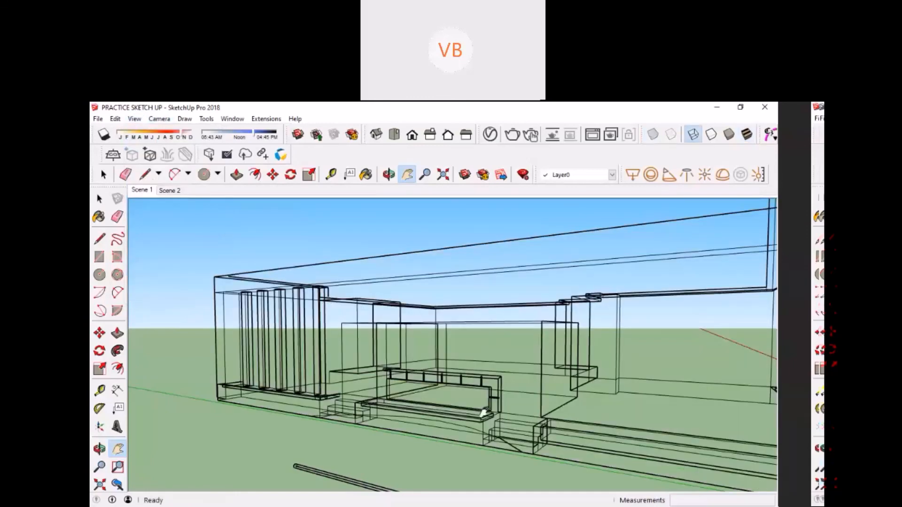